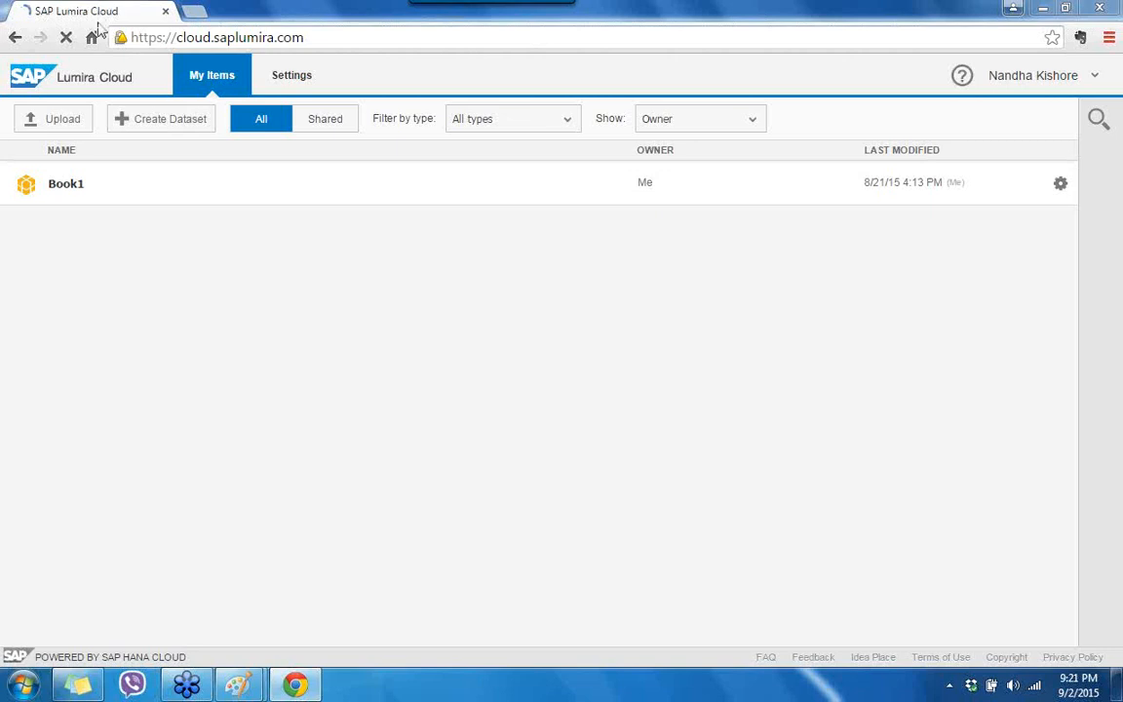
Step: Clear a stray text highlight on My Items and start a new dataset from an uploaded file
{"action": "left_click_drag", "start_coordinate": [37, 661], "coordinate": [198, 661]}
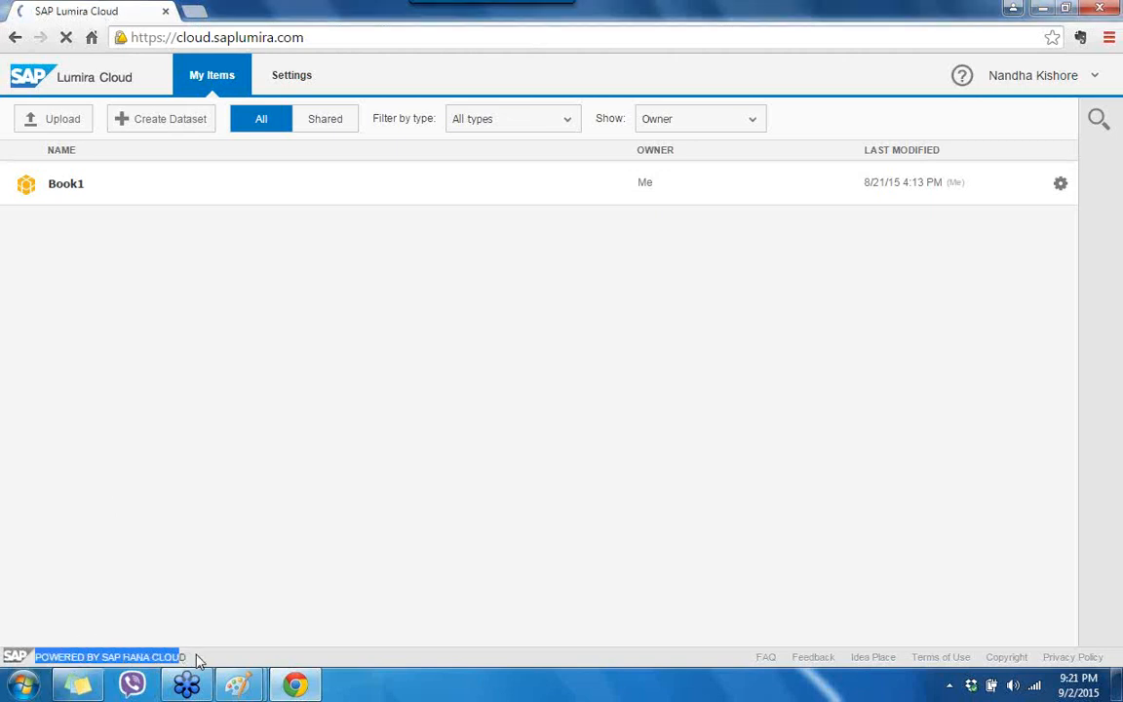
{"action": "left_click", "coordinate": [198, 660]}
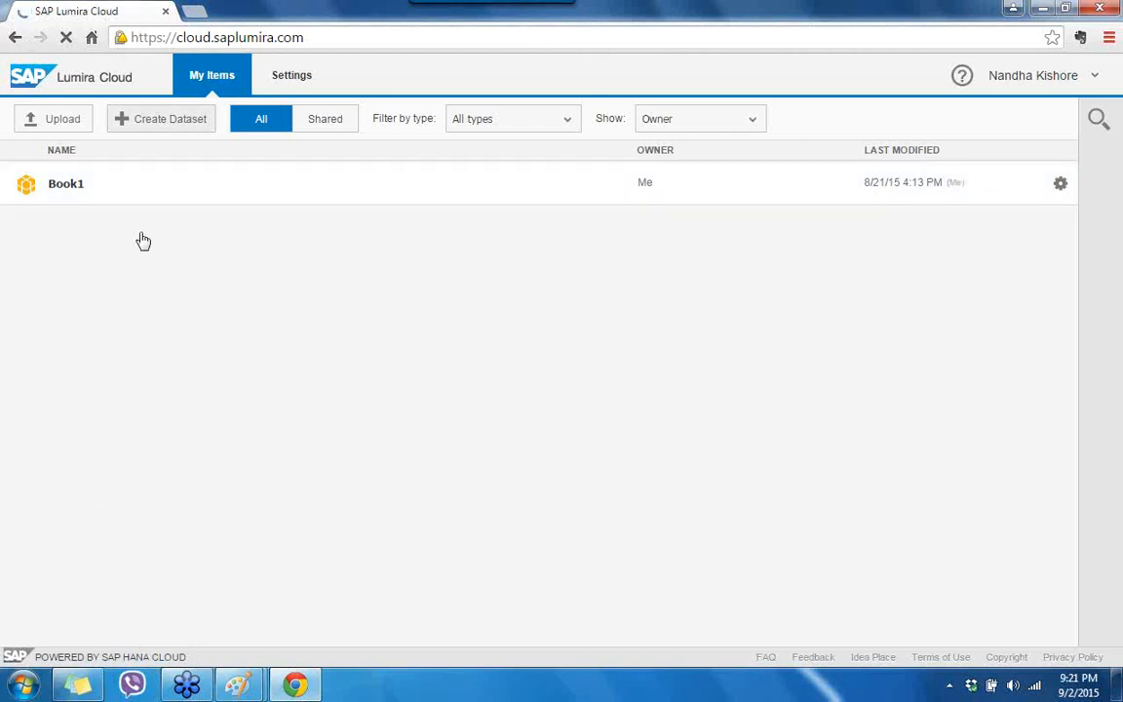
{"action": "left_click", "coordinate": [166, 131]}
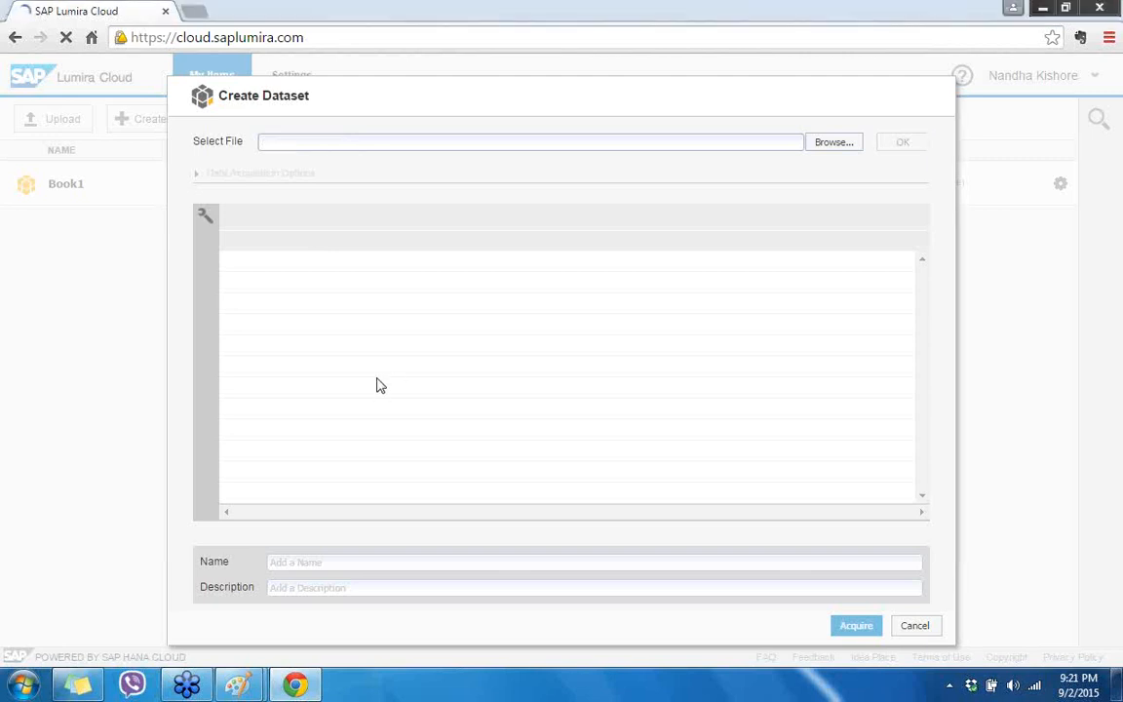
Step: Launch Excel 2013 from the Start search and open a blank workbook
{"action": "left_click", "coordinate": [22, 685]}
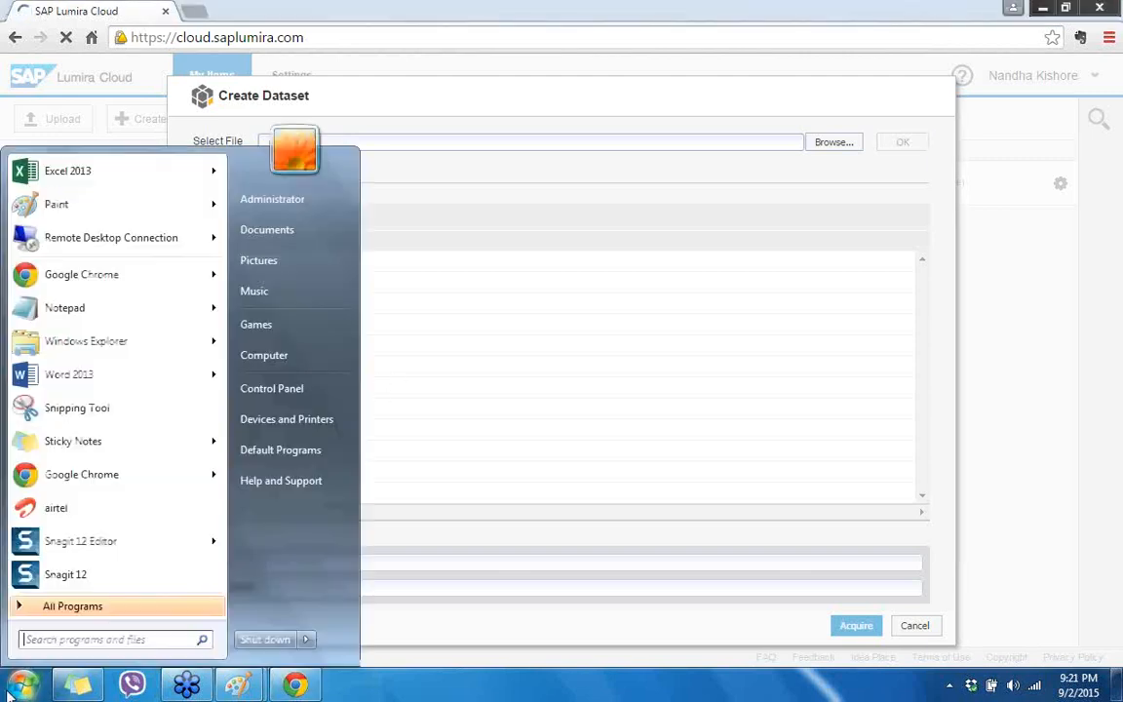
{"action": "left_click", "coordinate": [96, 640]}
{"action": "type", "text": "excel"}
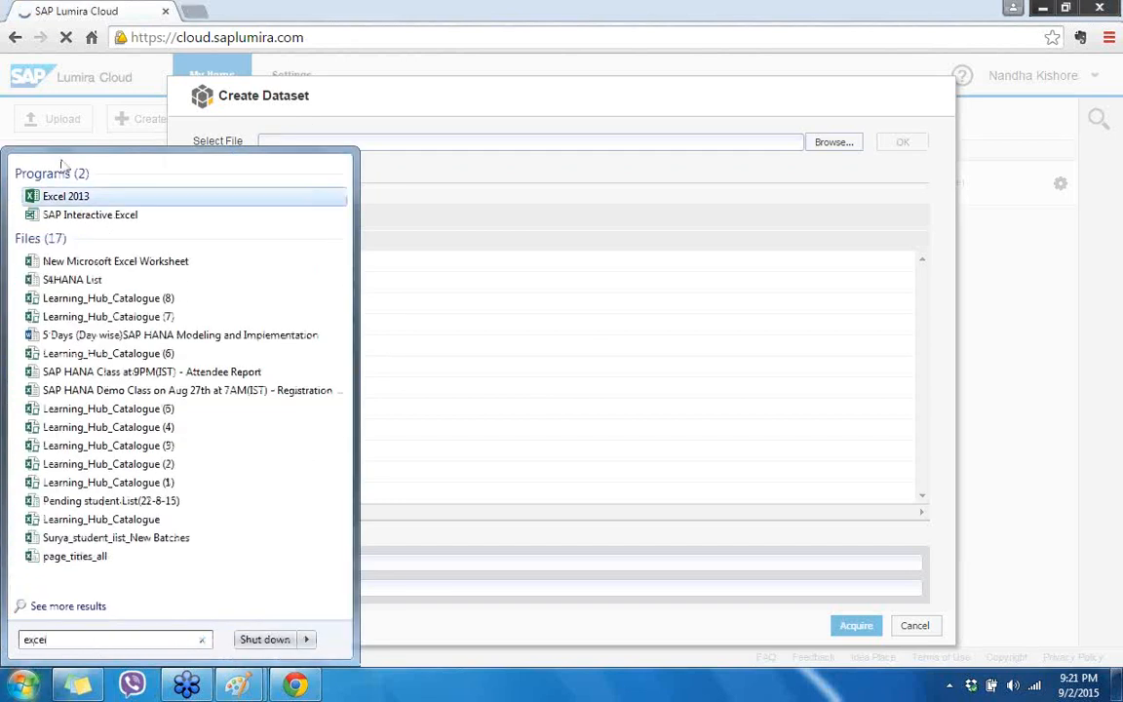
{"action": "left_click", "coordinate": [65, 195]}
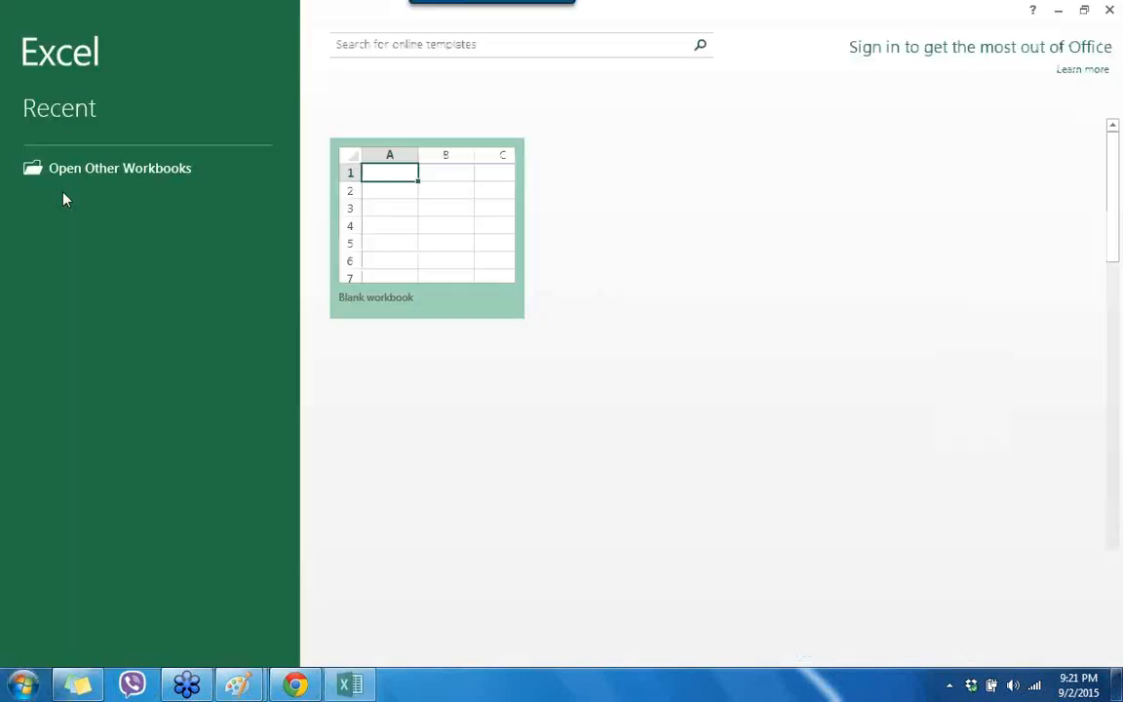
{"action": "double_click", "coordinate": [409, 244]}
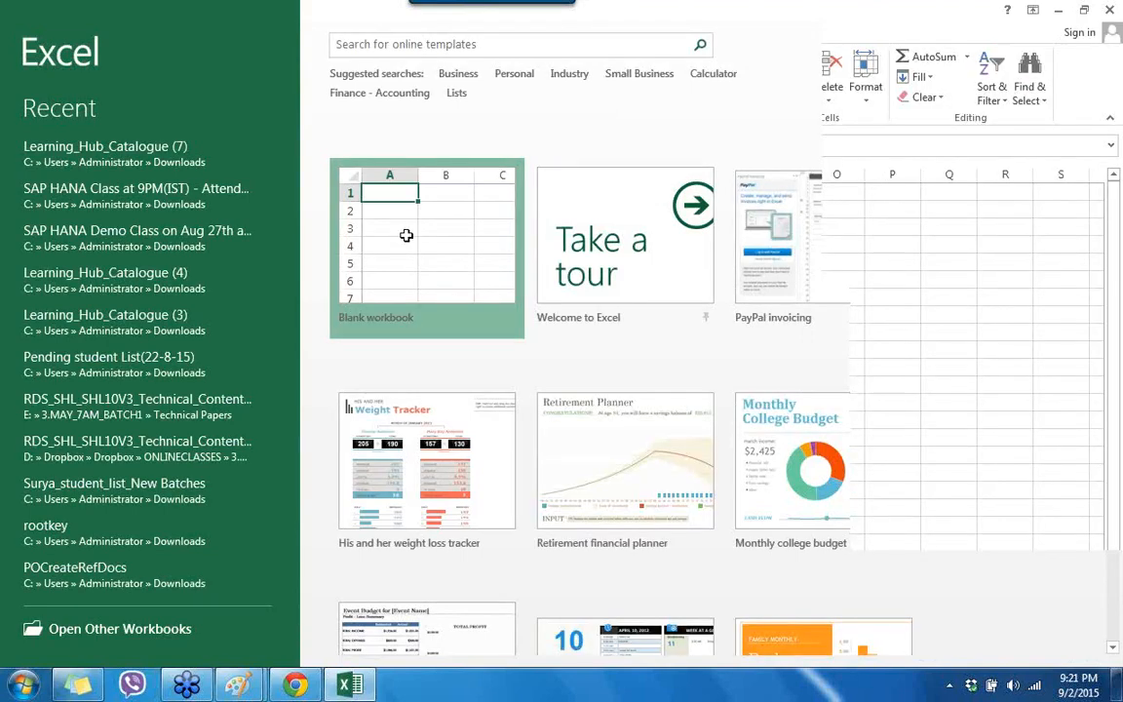
{"action": "left_click", "coordinate": [745, 508]}
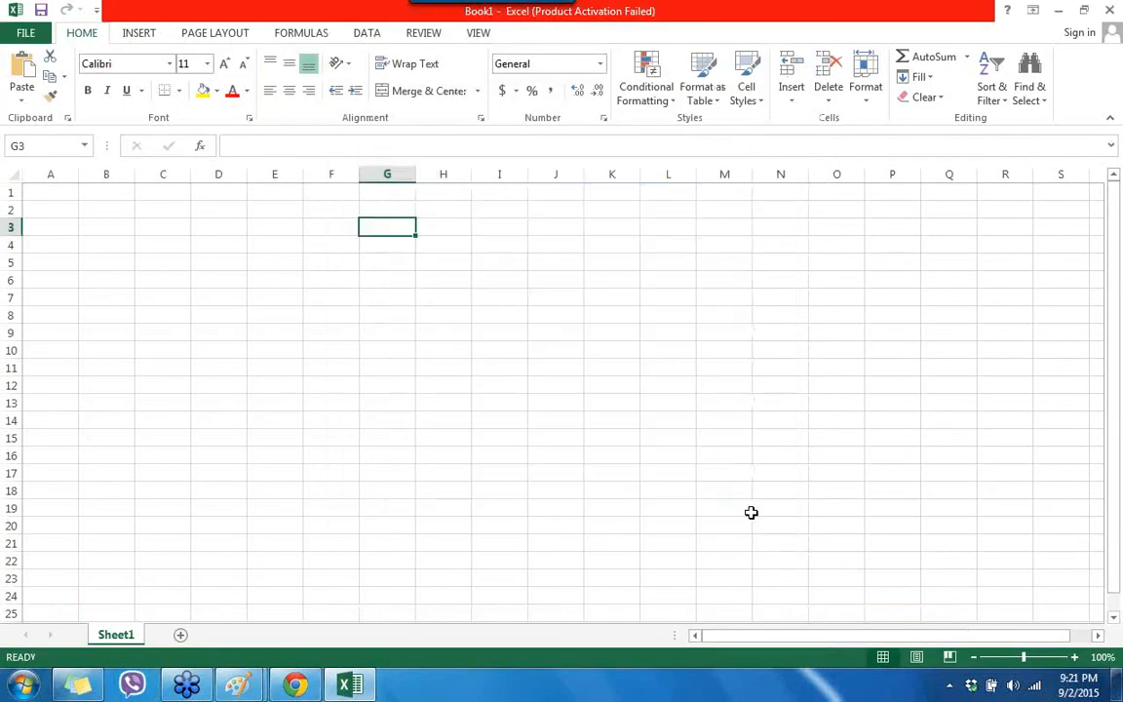
Step: Enter the column headers BUKRS in A1 and VV010 in B1
{"action": "left_click", "coordinate": [46, 194]}
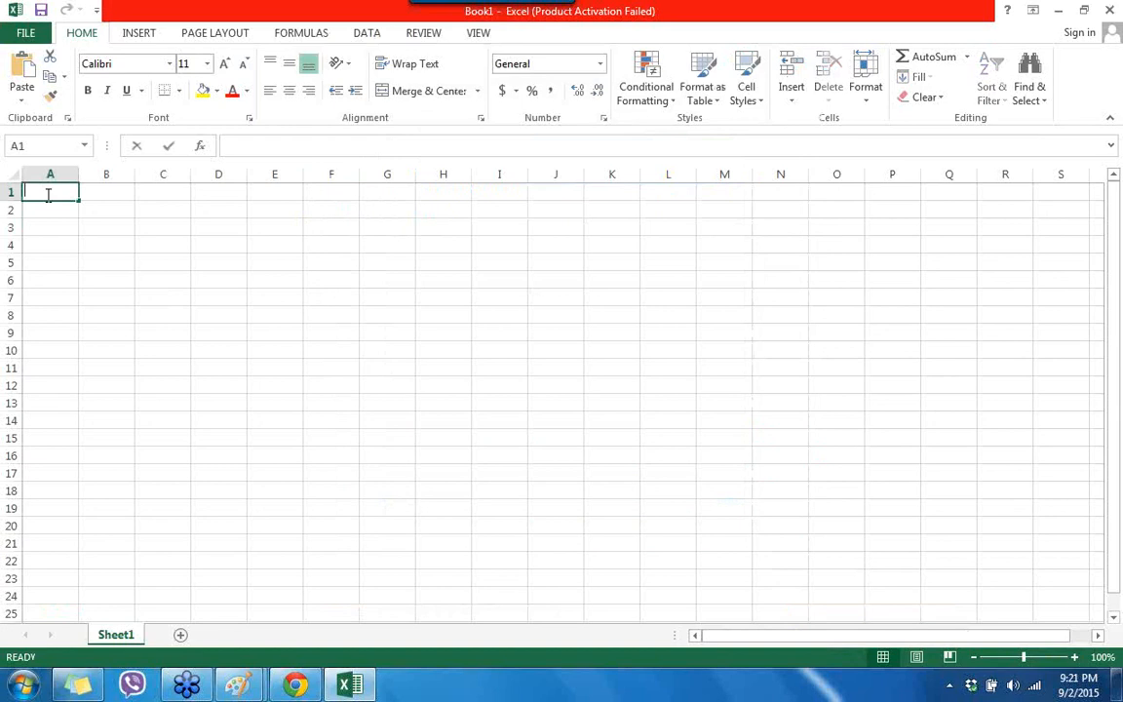
{"action": "type", "text": "buk"}
{"action": "key", "text": "BackSpace"}
{"action": "key", "text": "BackSpace"}
{"action": "type", "text": "BUKRS"}
{"action": "left_click", "coordinate": [80, 194]}
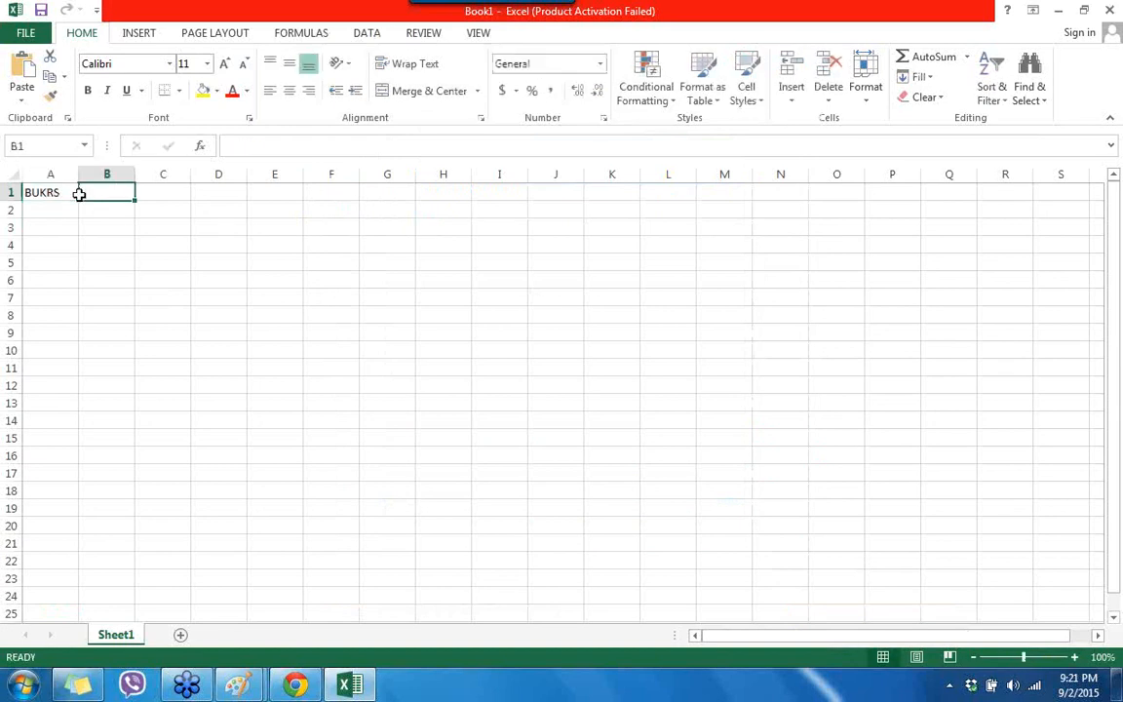
{"action": "type", "text": "VV010"}
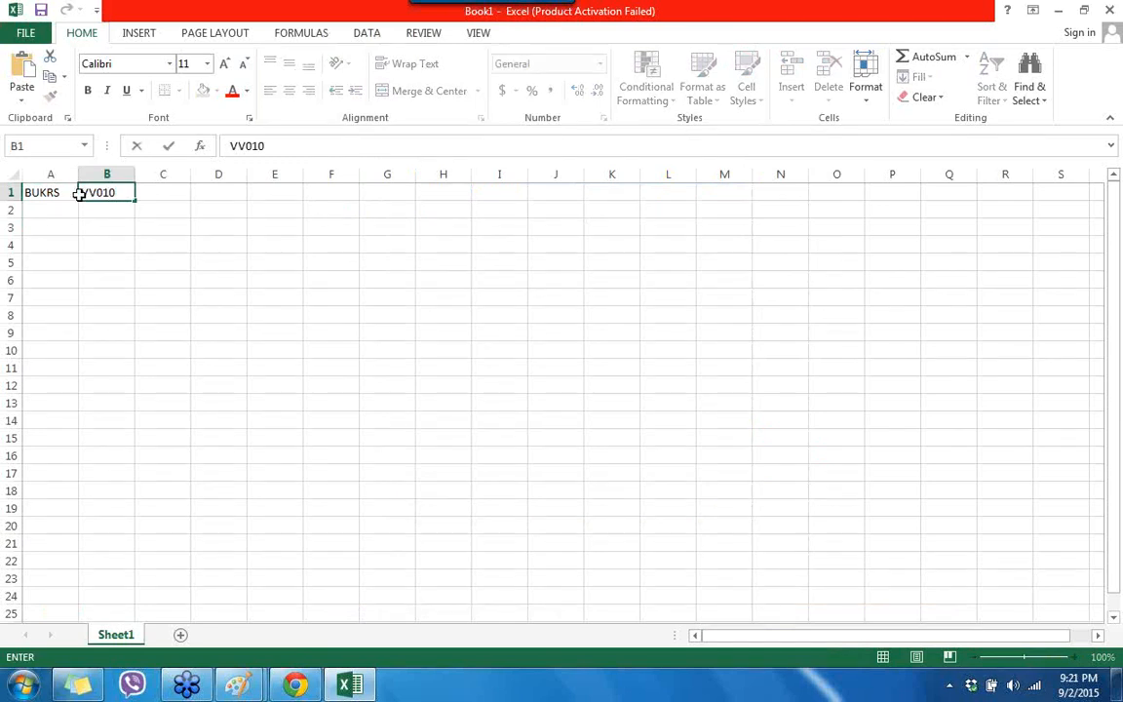
{"action": "left_click", "coordinate": [35, 214]}
Step: Enter 1000 and 2000 under BUKRS and select them to extend the series
{"action": "type", "text": "1000"}
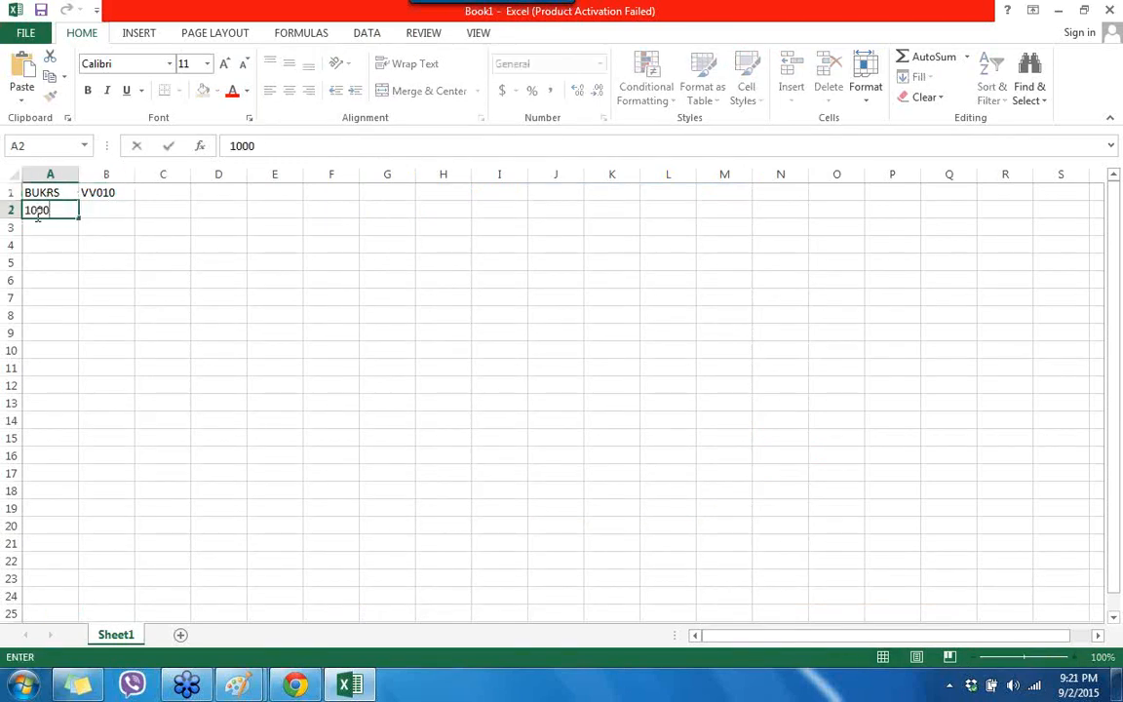
{"action": "key", "text": "Return"}
{"action": "type", "text": "2000"}
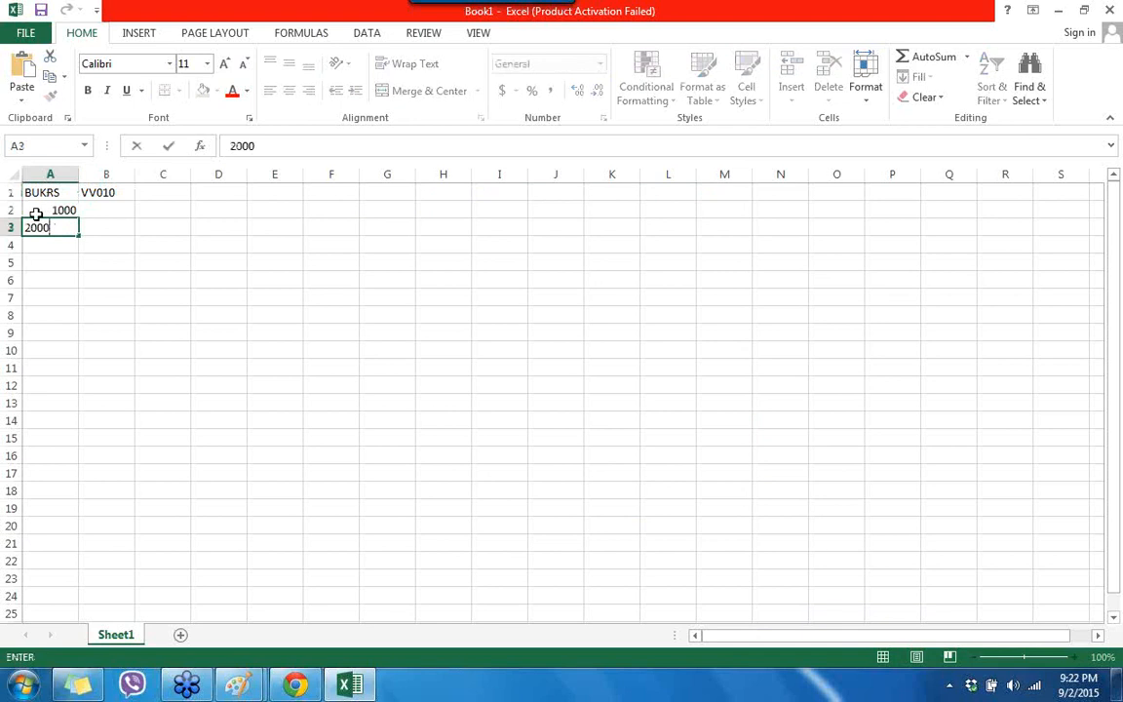
{"action": "left_click", "coordinate": [163, 280]}
{"action": "left_click_drag", "start_coordinate": [62, 211], "coordinate": [92, 532]}
Step: Enter 10 and 20 under VV010 and extend the series down to 190
{"action": "left_click", "coordinate": [119, 217]}
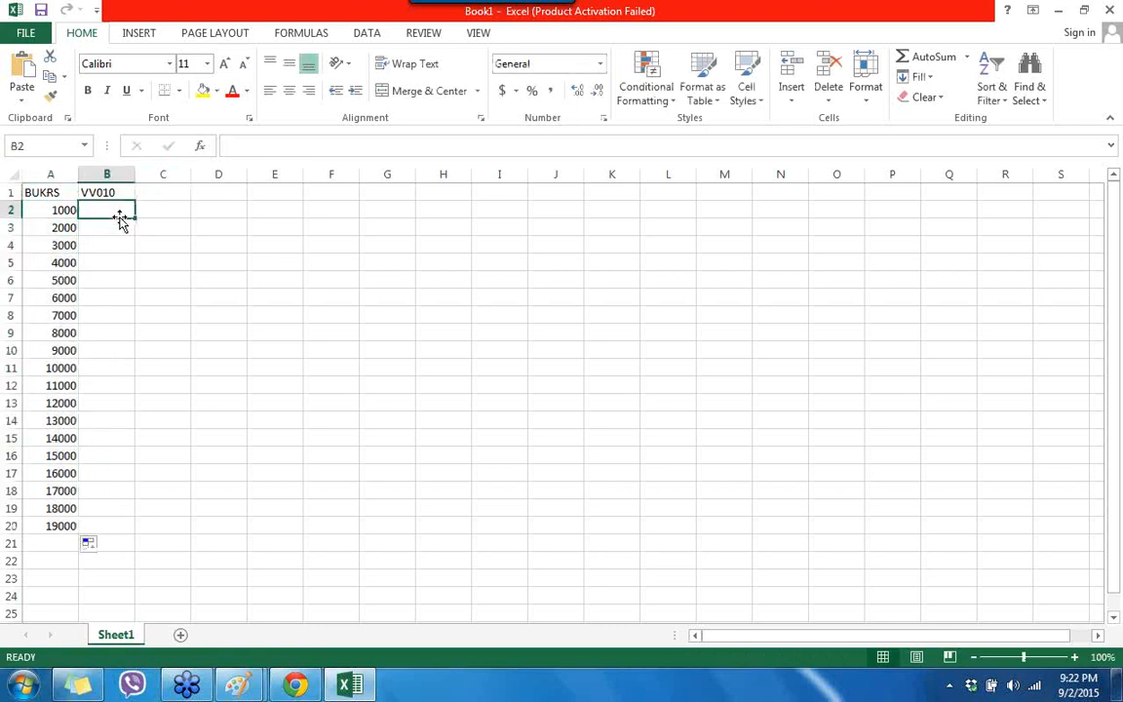
{"action": "type", "text": "10"}
{"action": "key", "text": "Return"}
{"action": "type", "text": "20"}
{"action": "left_click", "coordinate": [252, 298]}
{"action": "left_click_drag", "start_coordinate": [123, 212], "coordinate": [133, 531]}
{"action": "left_click", "coordinate": [330, 455]}
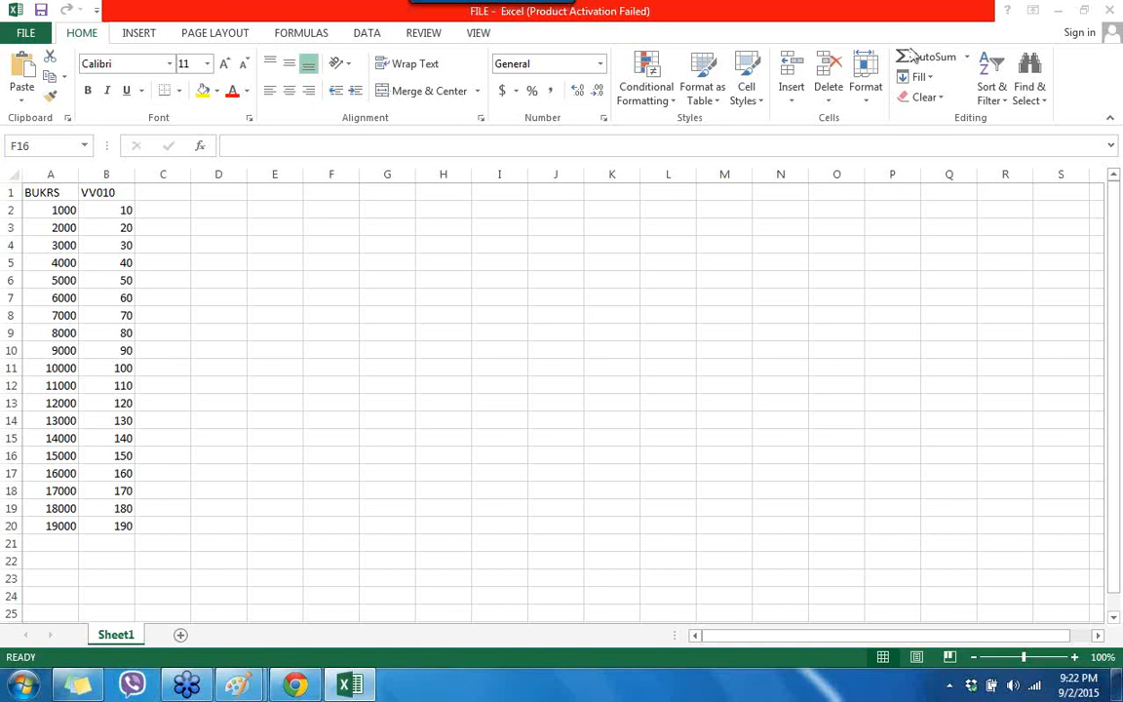
Step: Back in Chrome, pick the FILE workbook and load it for preview
{"action": "left_click", "coordinate": [319, 686]}
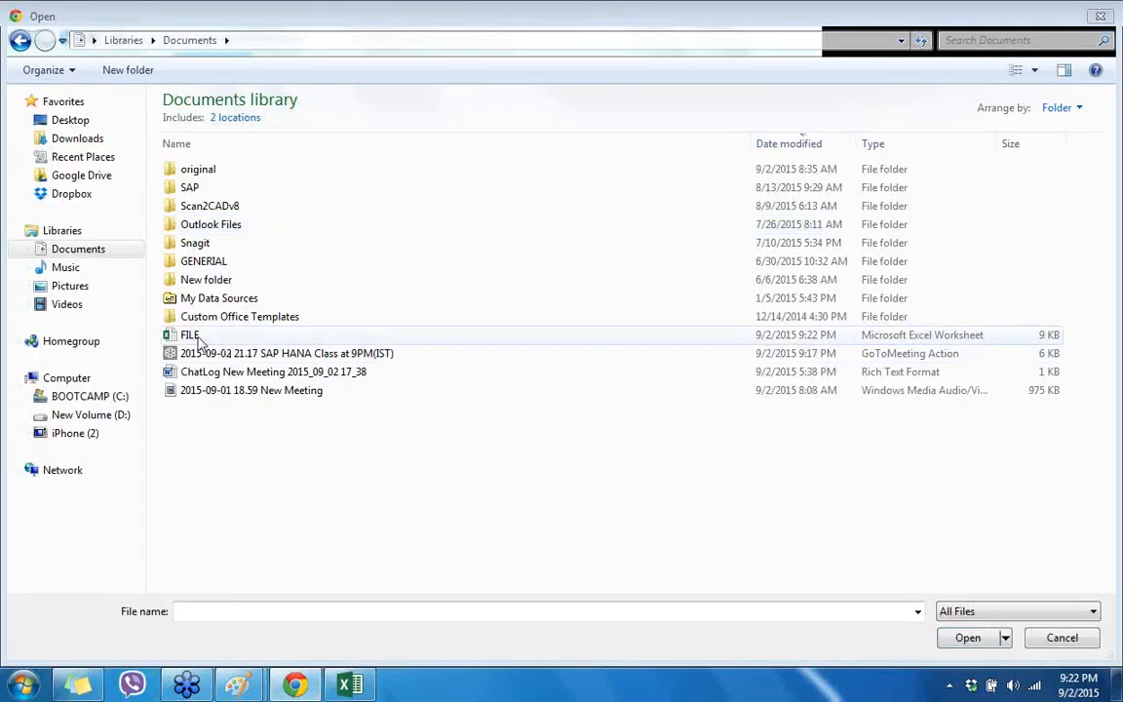
{"action": "double_click", "coordinate": [191, 336]}
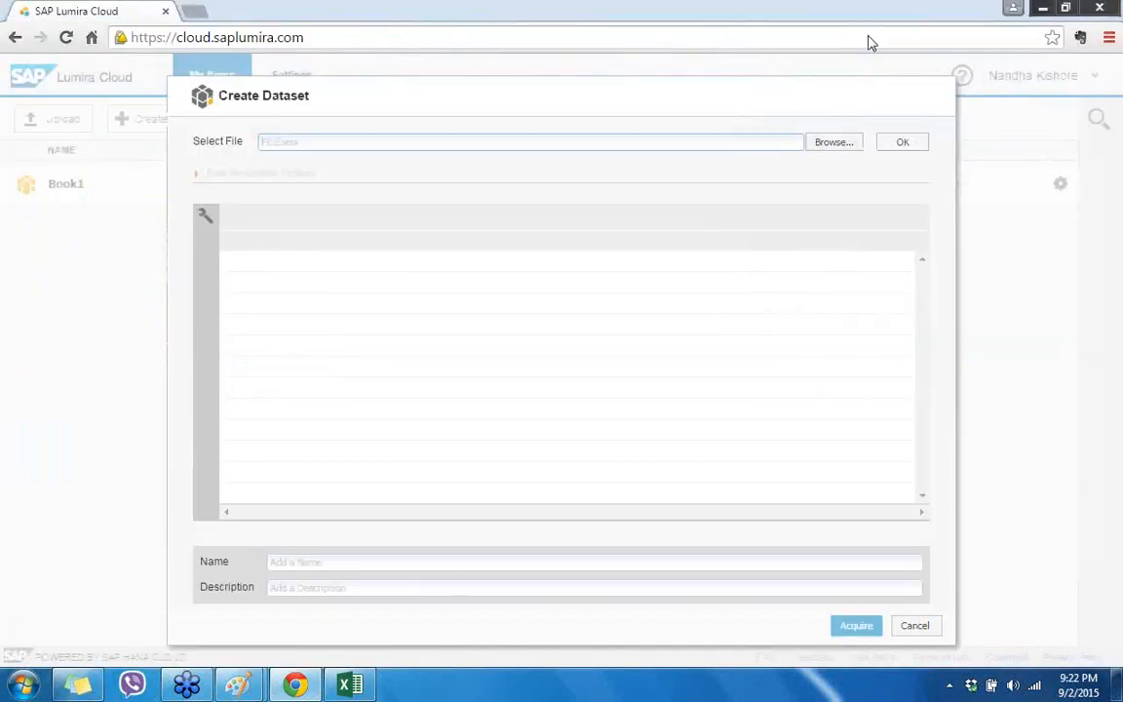
{"action": "left_click", "coordinate": [903, 144]}
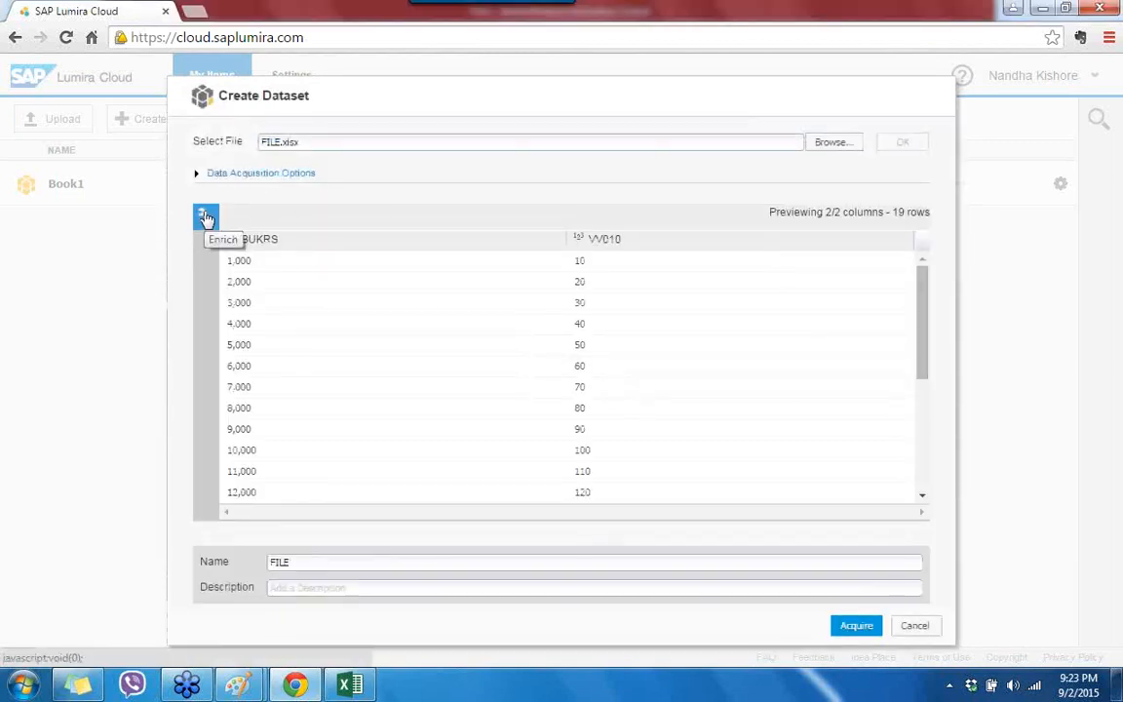
Step: In the Enrich settings, change BUKRS from a summed measure to a dimension
{"action": "left_click", "coordinate": [206, 218]}
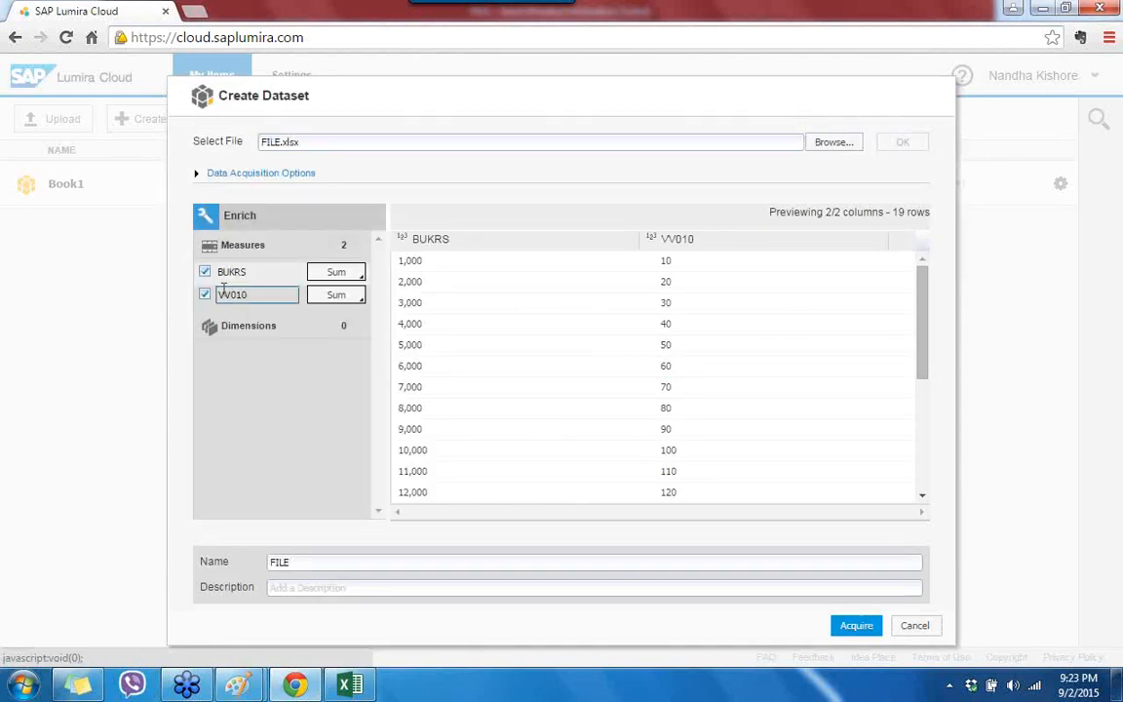
{"action": "left_click", "coordinate": [360, 278]}
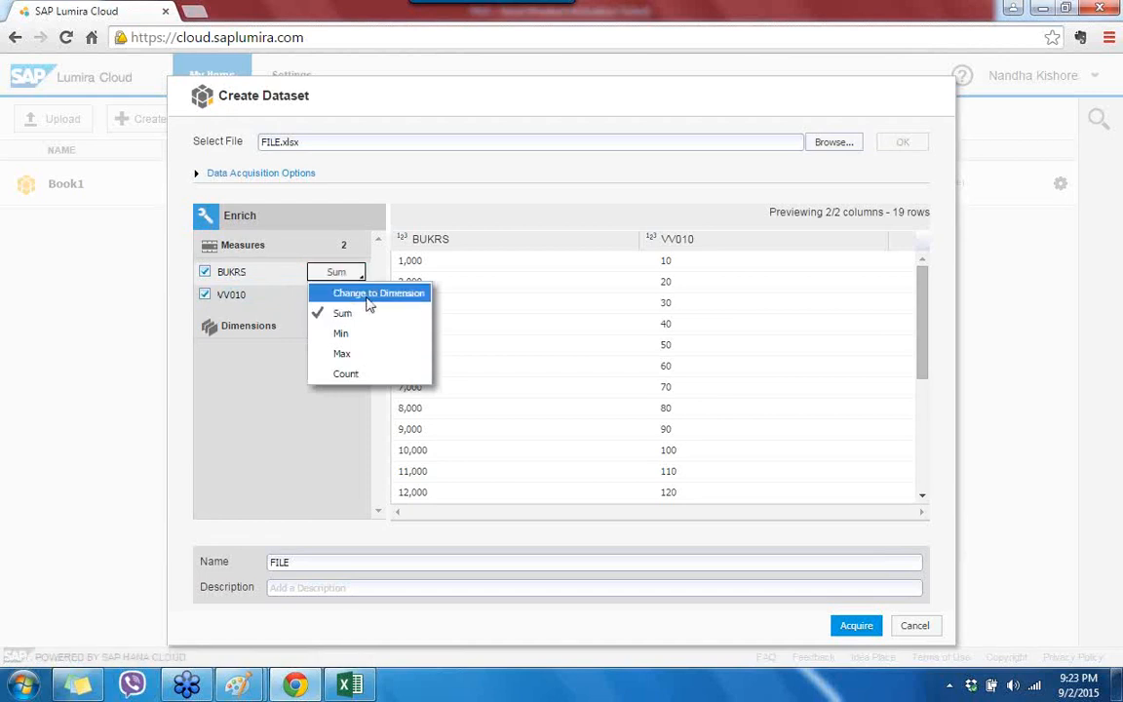
{"action": "left_click", "coordinate": [371, 294]}
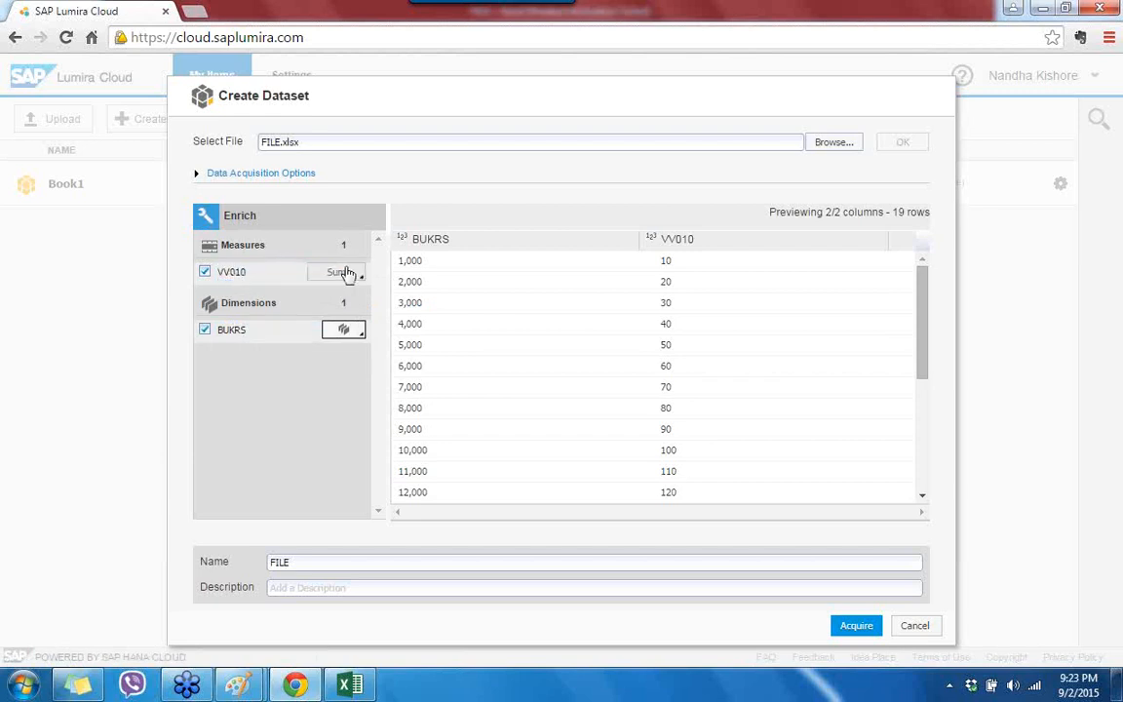
Step: Rename the dataset from FILE to COMPANYCODEDATA and paste the same text as its description
{"action": "left_click_drag", "start_coordinate": [314, 563], "coordinate": [219, 565]}
{"action": "key", "text": "BackSpace"}
{"action": "type", "text": "COMPANYCODE"}
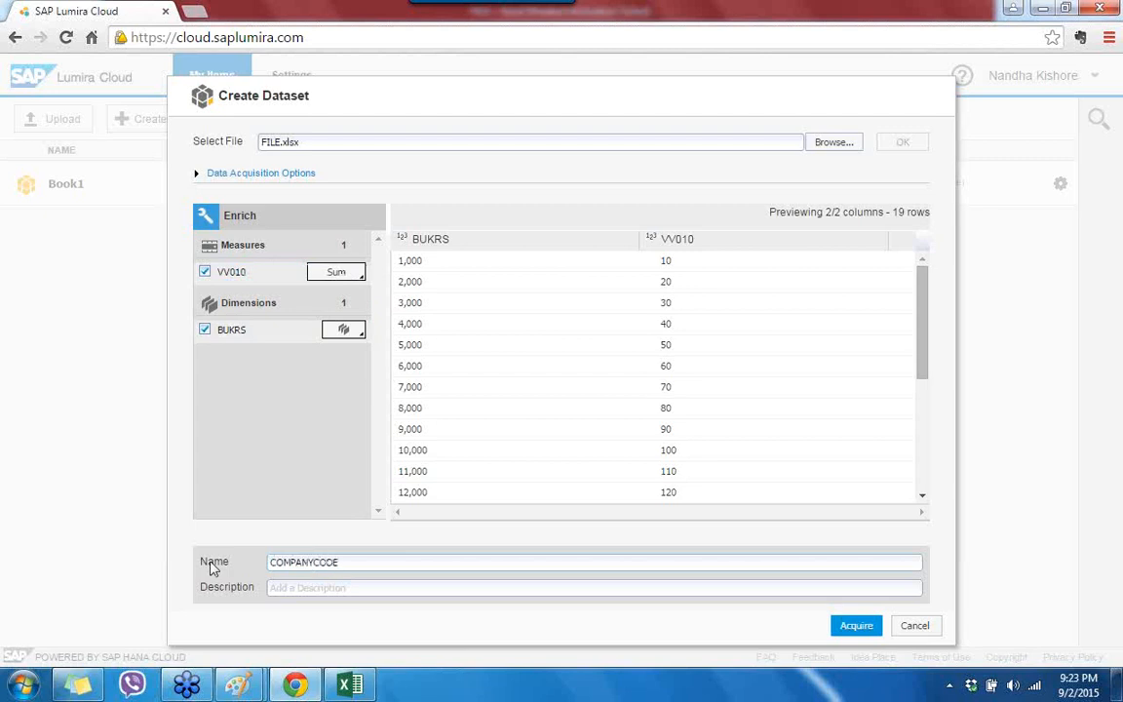
{"action": "type", "text": "DATA"}
{"action": "left_click_drag", "start_coordinate": [395, 557], "coordinate": [194, 562]}
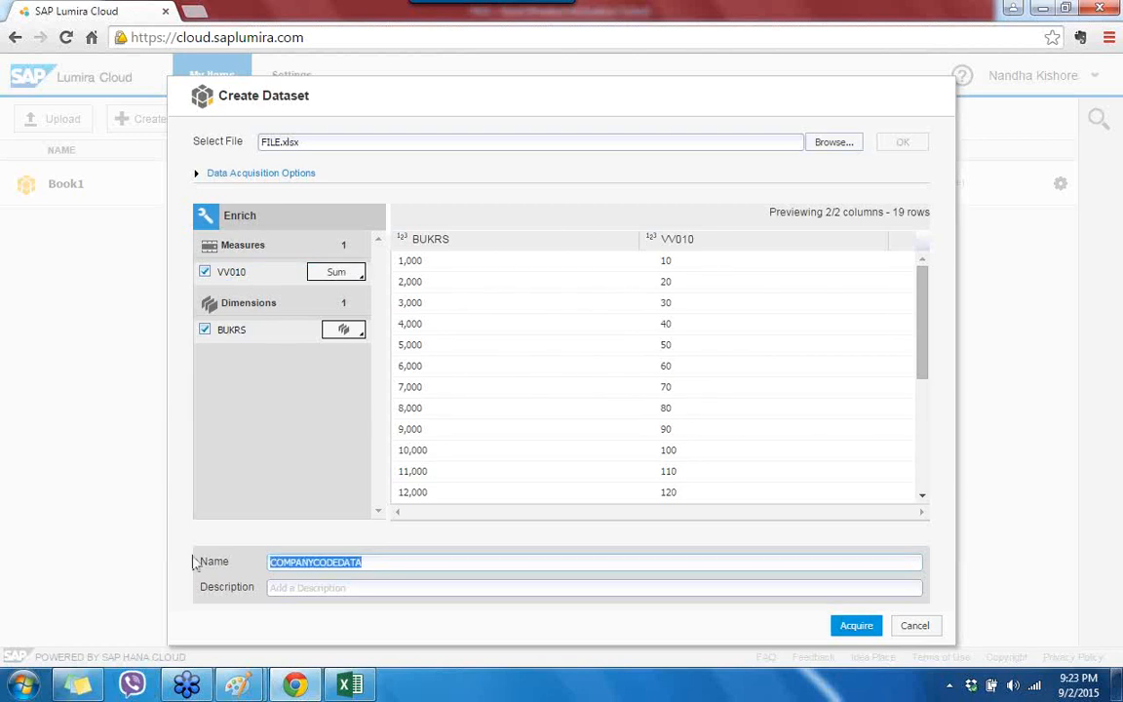
{"action": "key", "text": "ctrl+c"}
{"action": "left_click", "coordinate": [339, 593]}
{"action": "key", "text": "ctrl+v"}
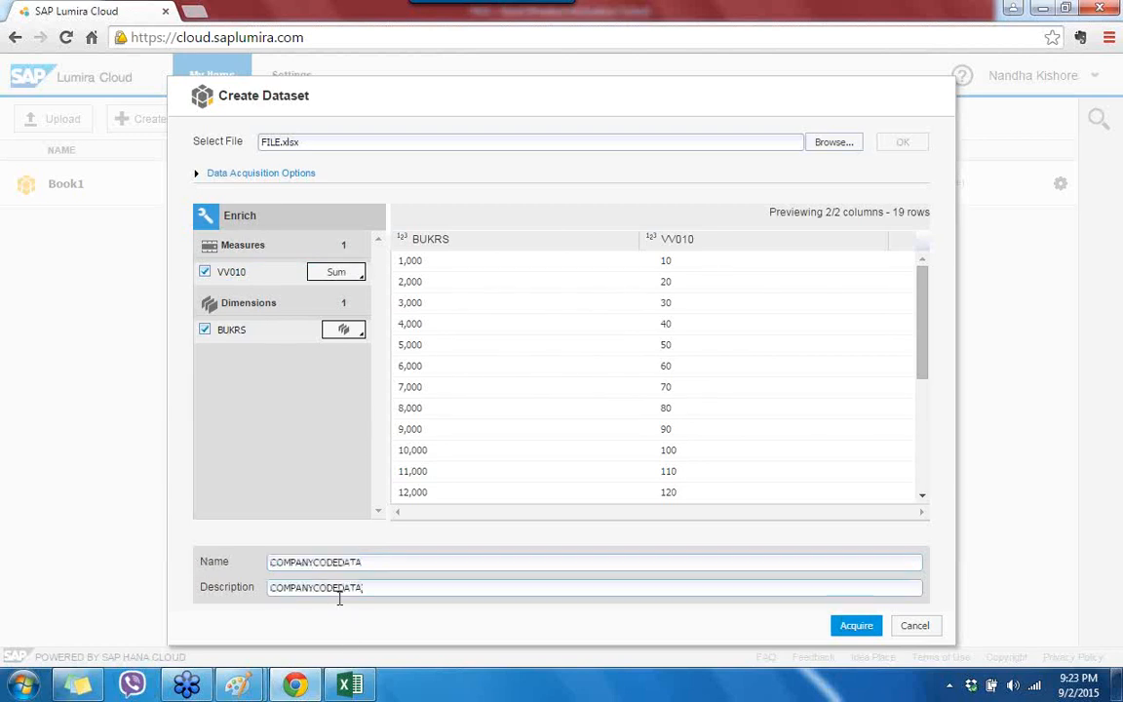
Step: Acquire the COMPANYCODEDATA dataset and wait for the creation confirmation
{"action": "left_click", "coordinate": [858, 628]}
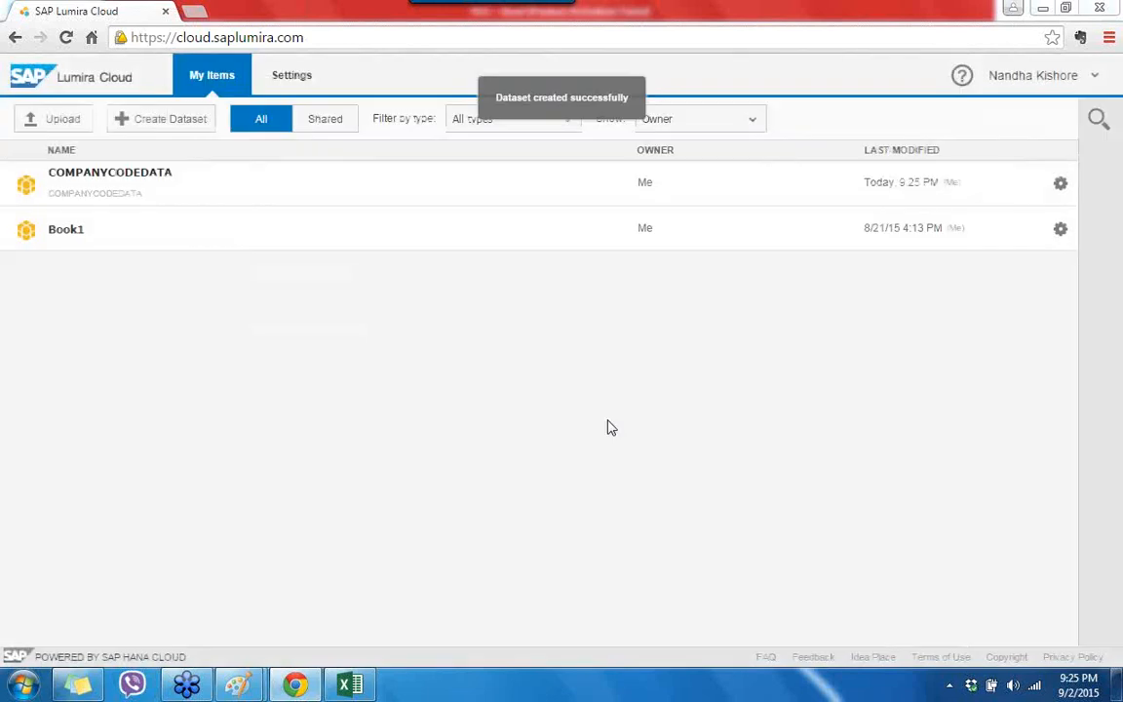
Step: Open the COMPANYCODEDATA dataset for visualizing and place BUKRS on the Y axis
{"action": "left_click", "coordinate": [113, 200]}
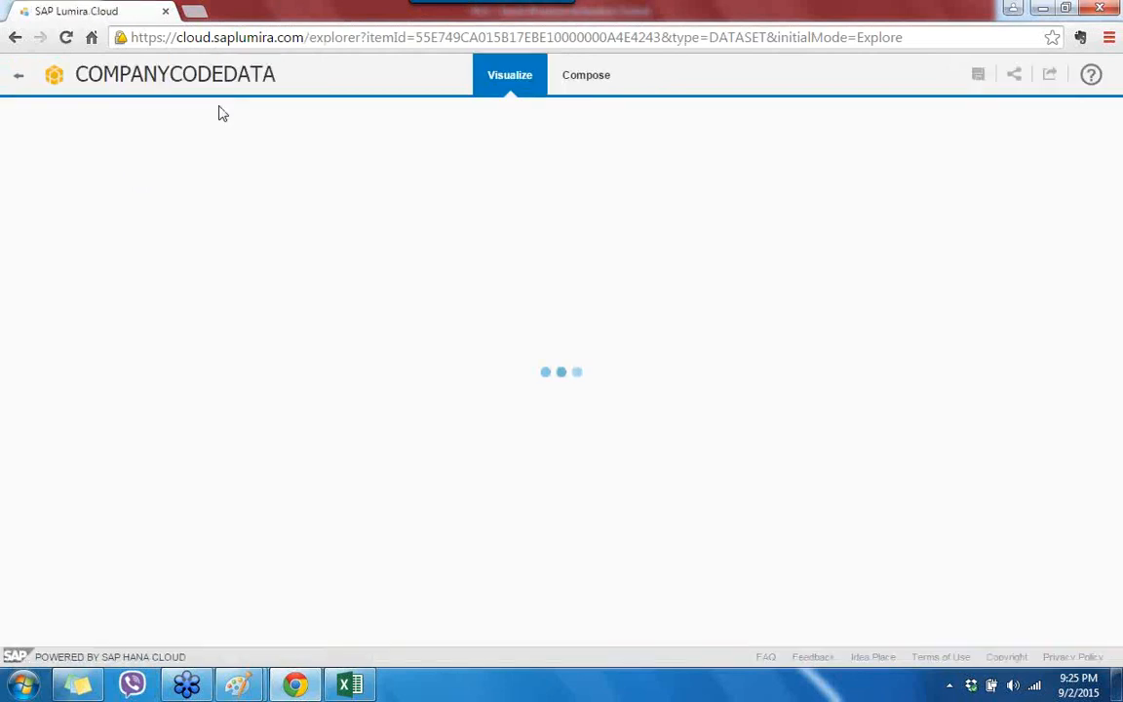
{"action": "left_click", "coordinate": [15, 39]}
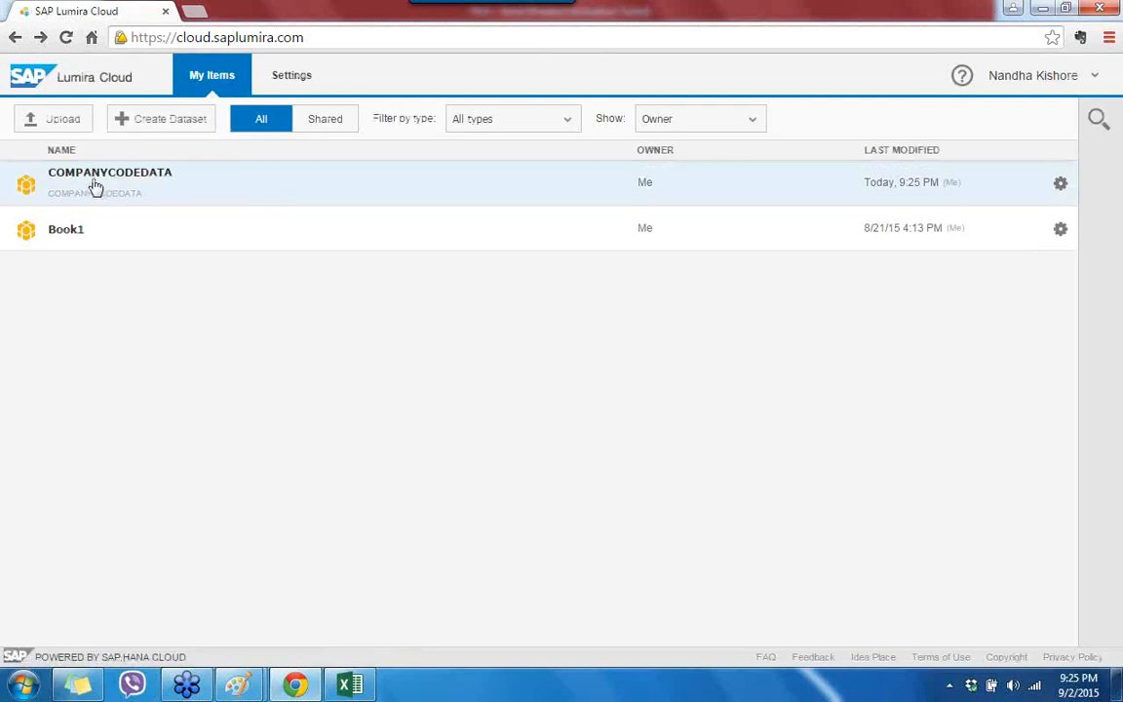
{"action": "left_click", "coordinate": [100, 185]}
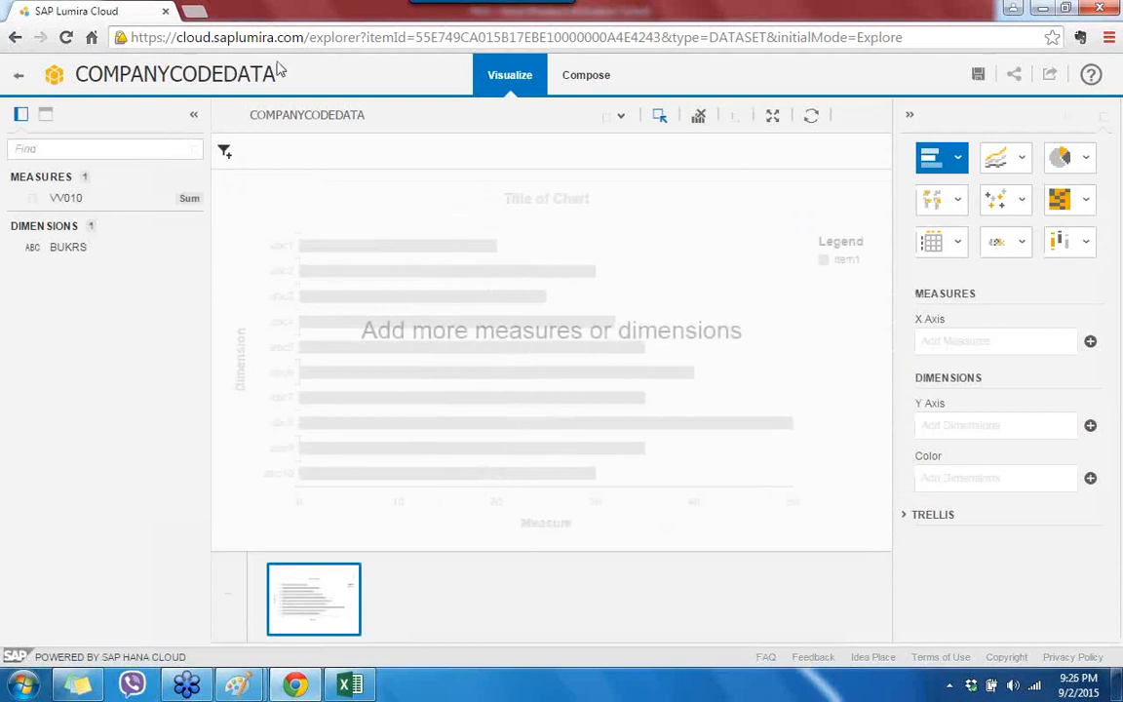
{"action": "left_click_drag", "start_coordinate": [66, 248], "coordinate": [951, 437]}
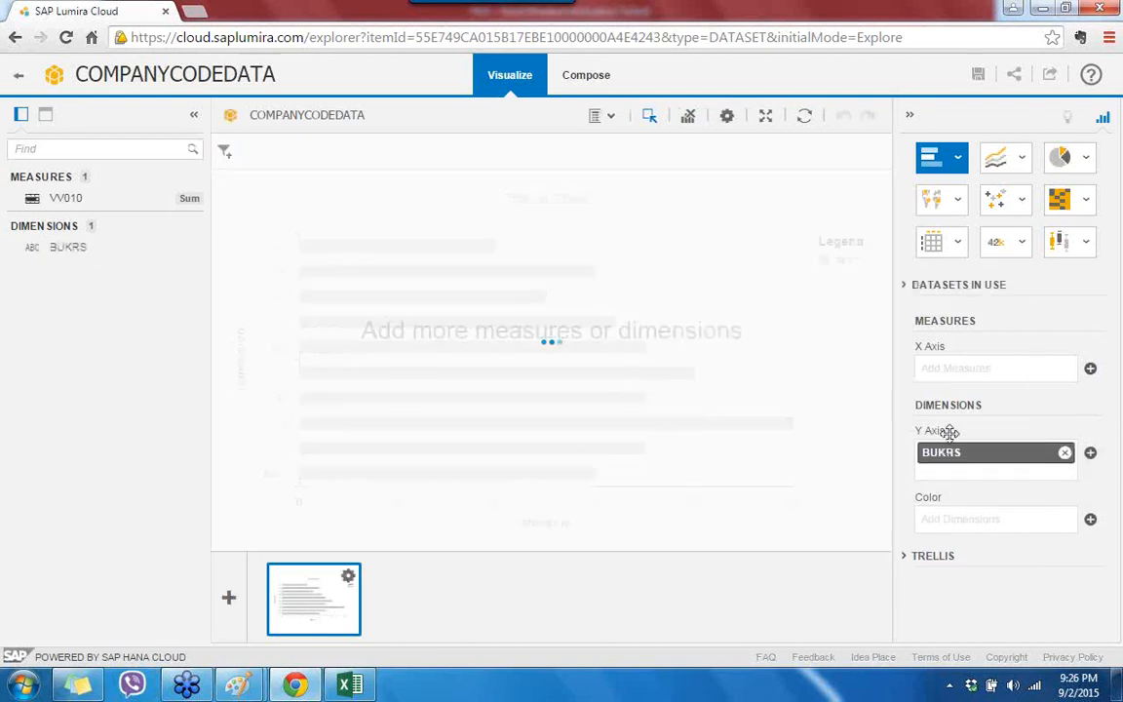
Step: Place VV010 on the X axis to draw the 19-bar VV010 by BUKRS chart
{"action": "left_click_drag", "start_coordinate": [59, 196], "coordinate": [945, 389]}
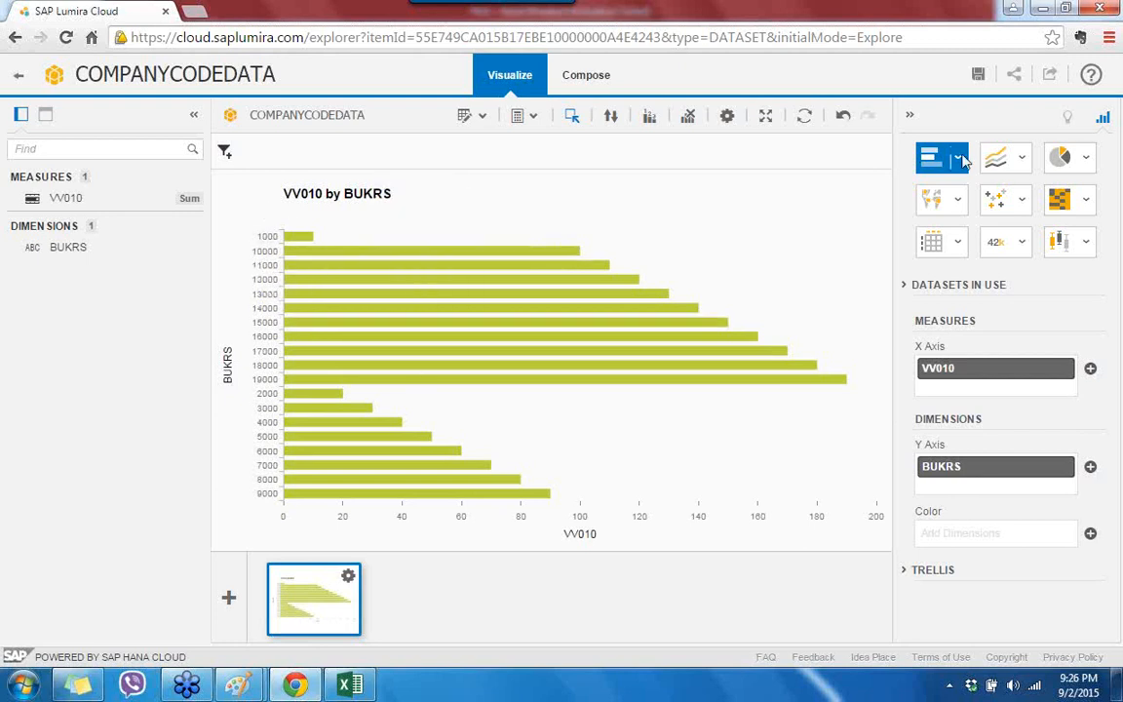
Step: Try the chart as pie, donut, line, heat map, tree map and crosstab
{"action": "left_click", "coordinate": [1059, 159]}
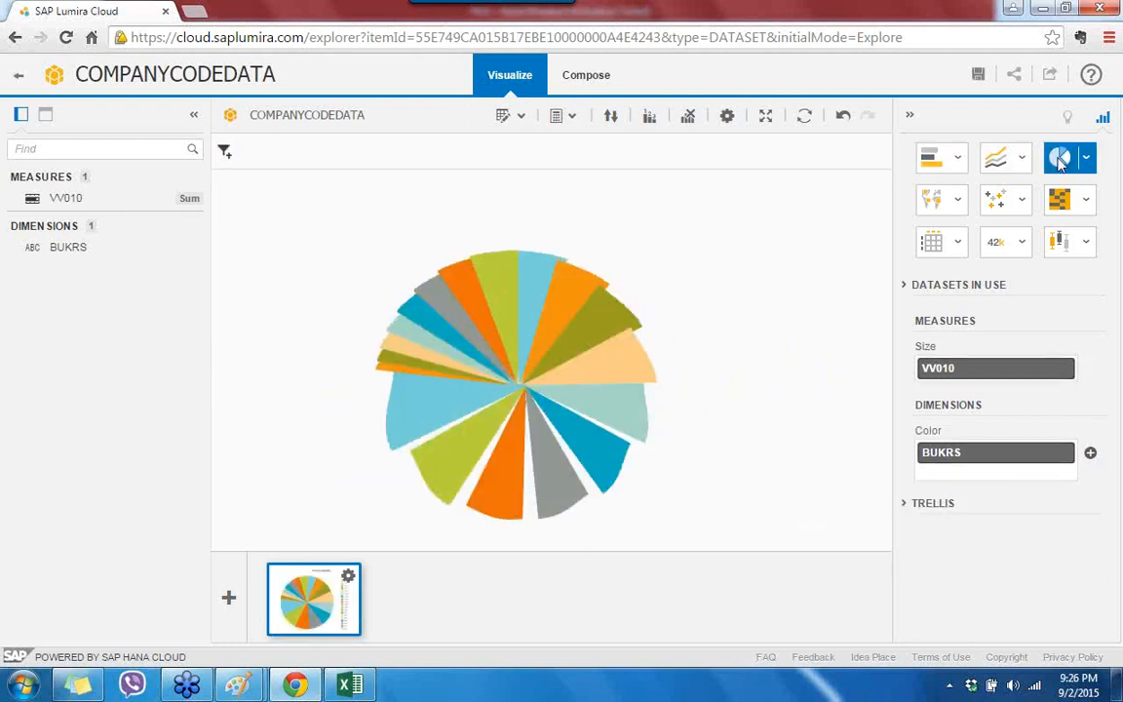
{"action": "left_click", "coordinate": [1086, 159]}
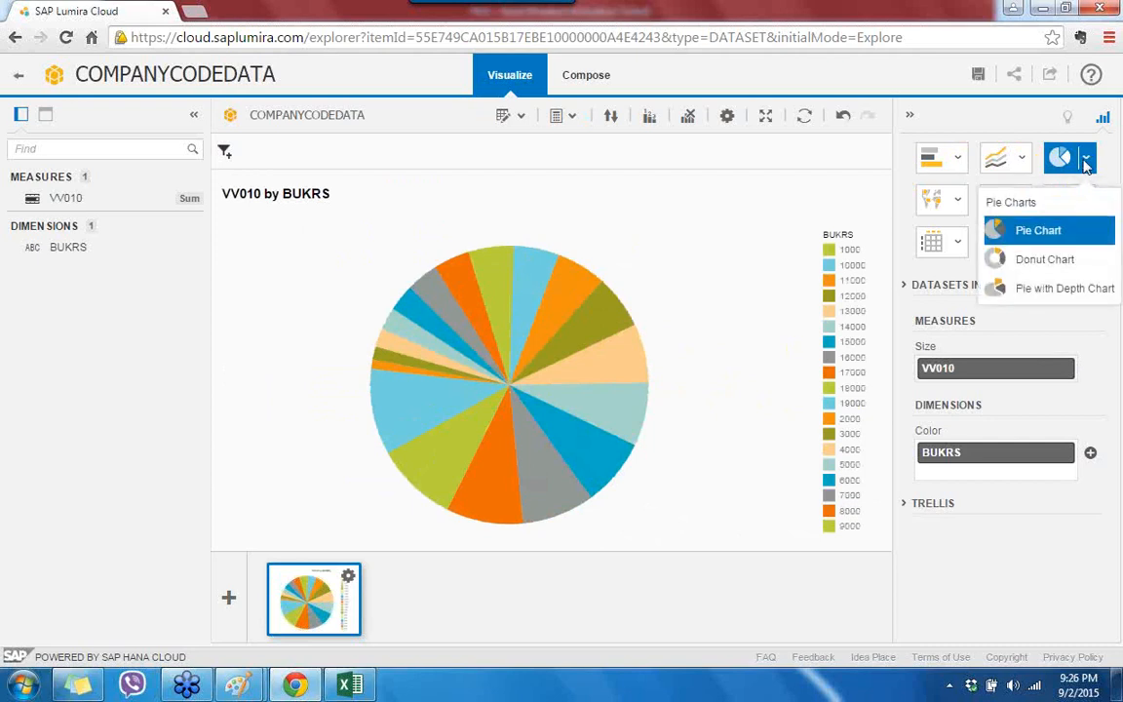
{"action": "left_click", "coordinate": [1051, 263]}
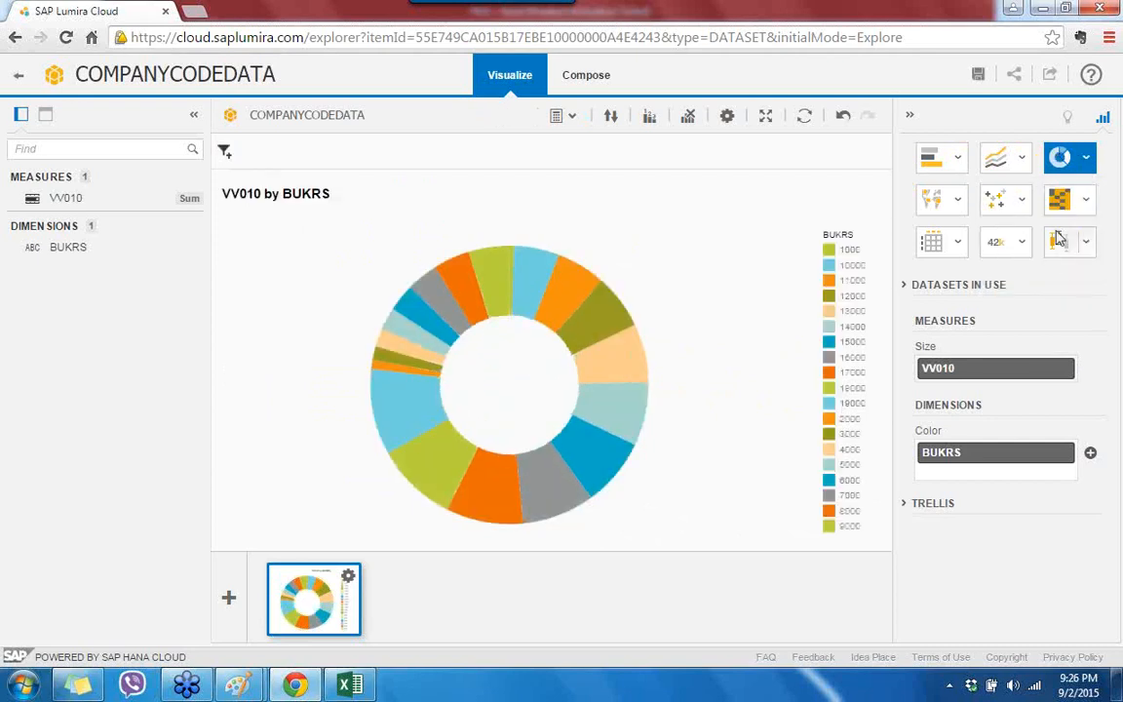
{"action": "left_click", "coordinate": [1022, 159]}
{"action": "left_click", "coordinate": [992, 226]}
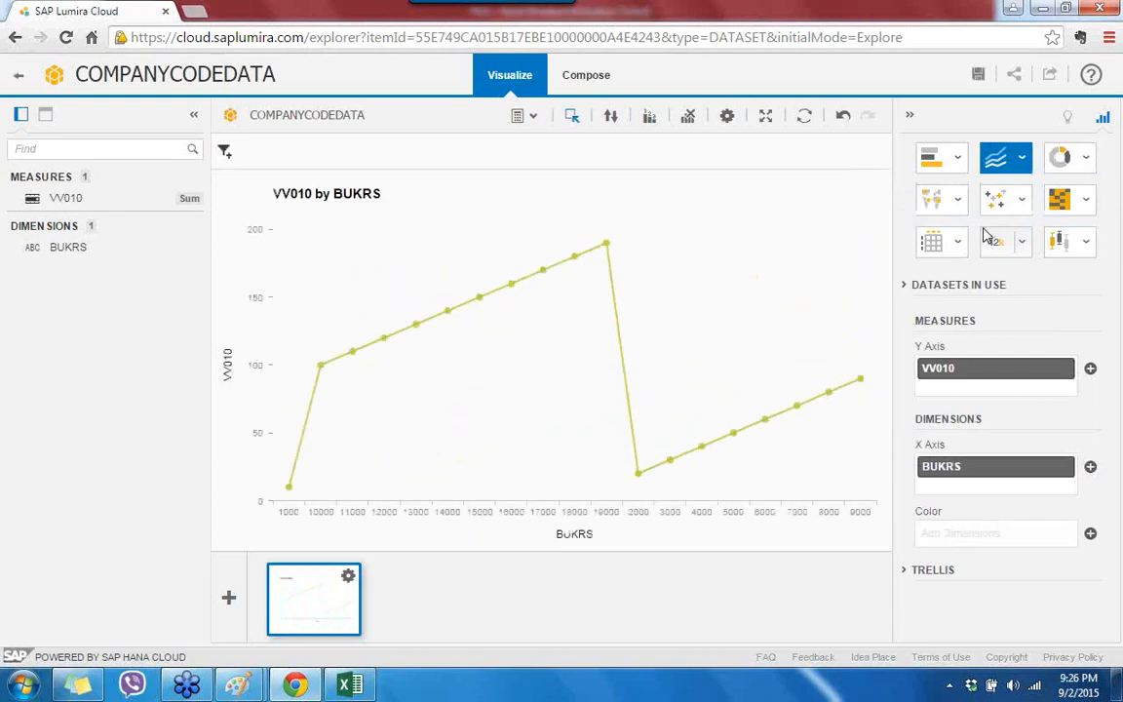
{"action": "left_click", "coordinate": [1061, 205]}
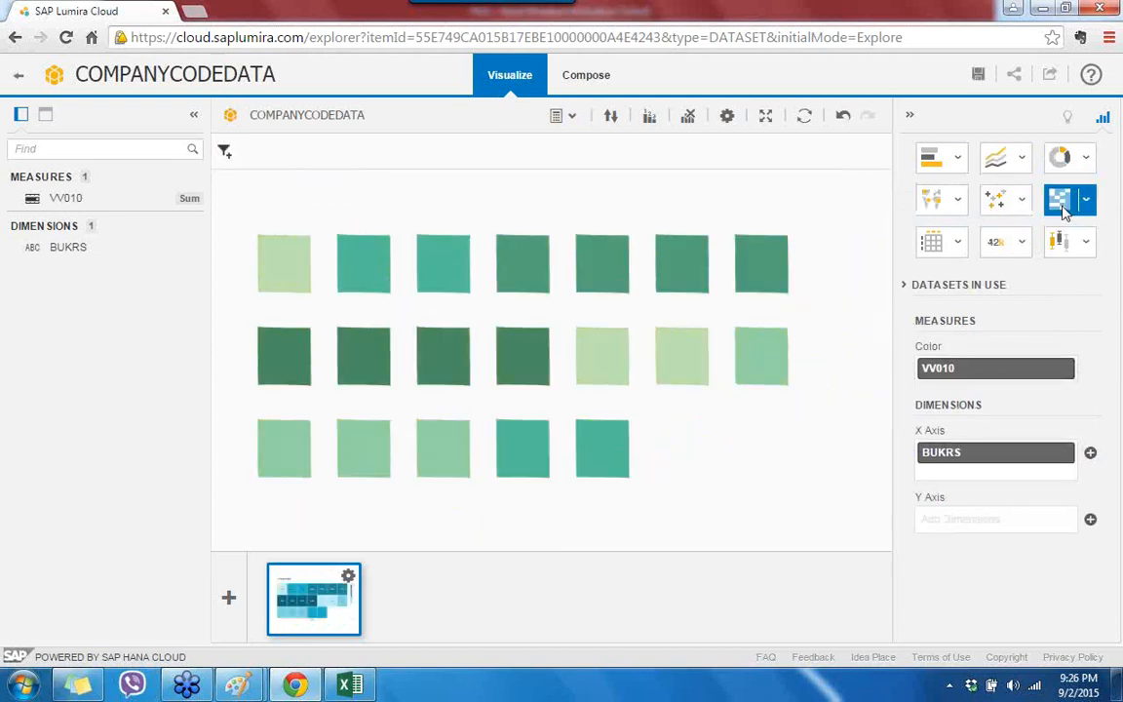
{"action": "left_click", "coordinate": [1086, 201]}
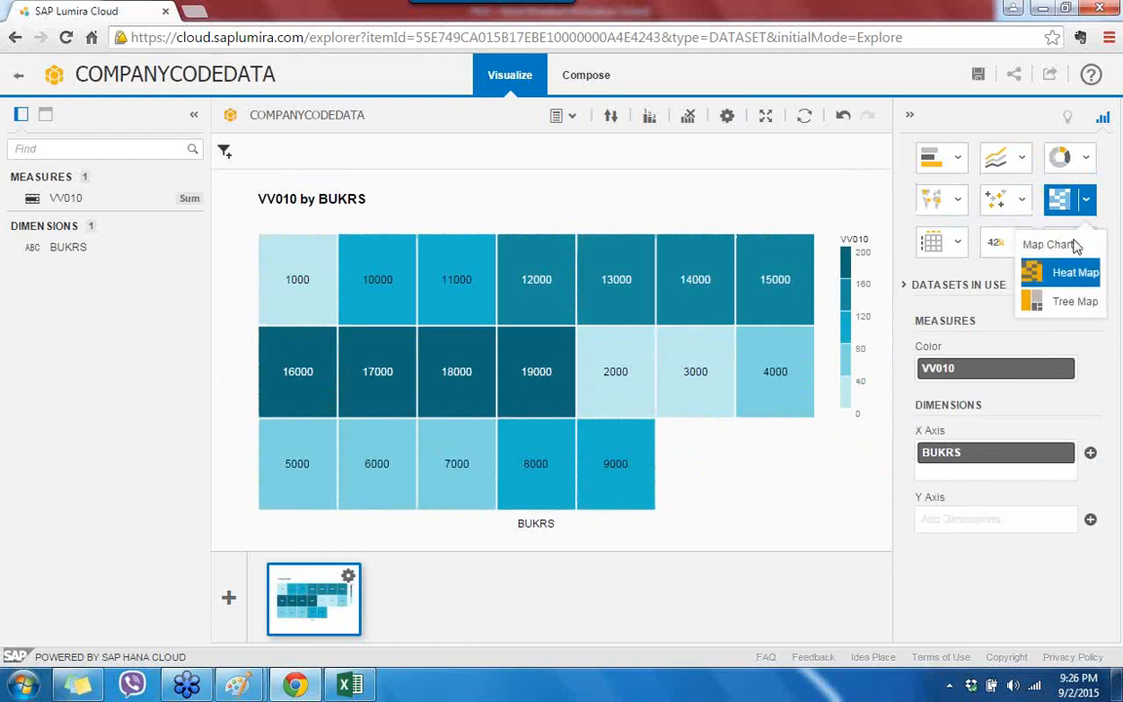
{"action": "left_click", "coordinate": [1066, 301]}
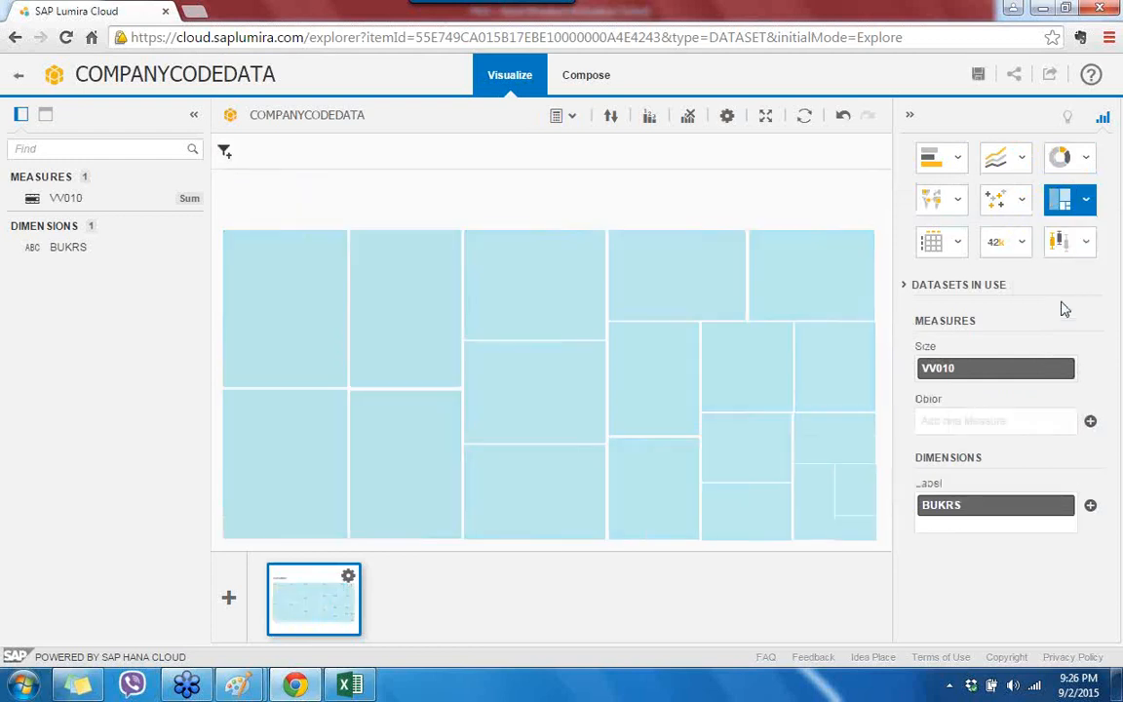
{"action": "left_click", "coordinate": [957, 242]}
{"action": "left_click", "coordinate": [948, 312]}
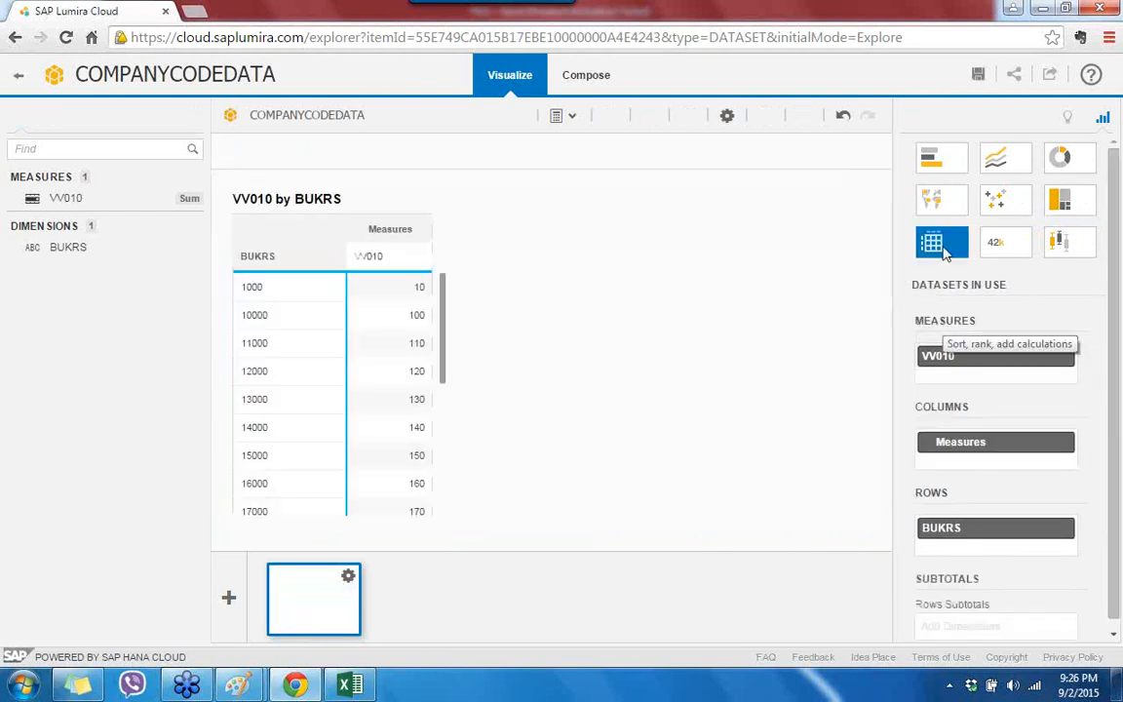
Step: Try bar, column, 3D column and heat map, then settle on a funnel chart
{"action": "left_click", "coordinate": [958, 158]}
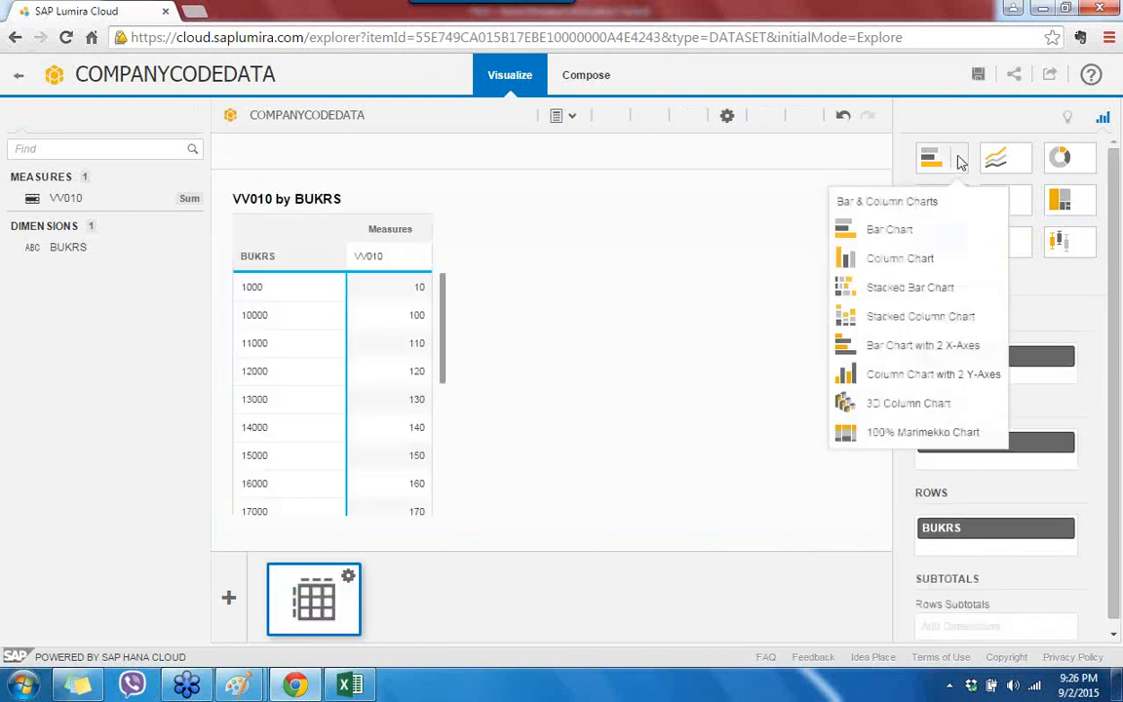
{"action": "left_click", "coordinate": [932, 241]}
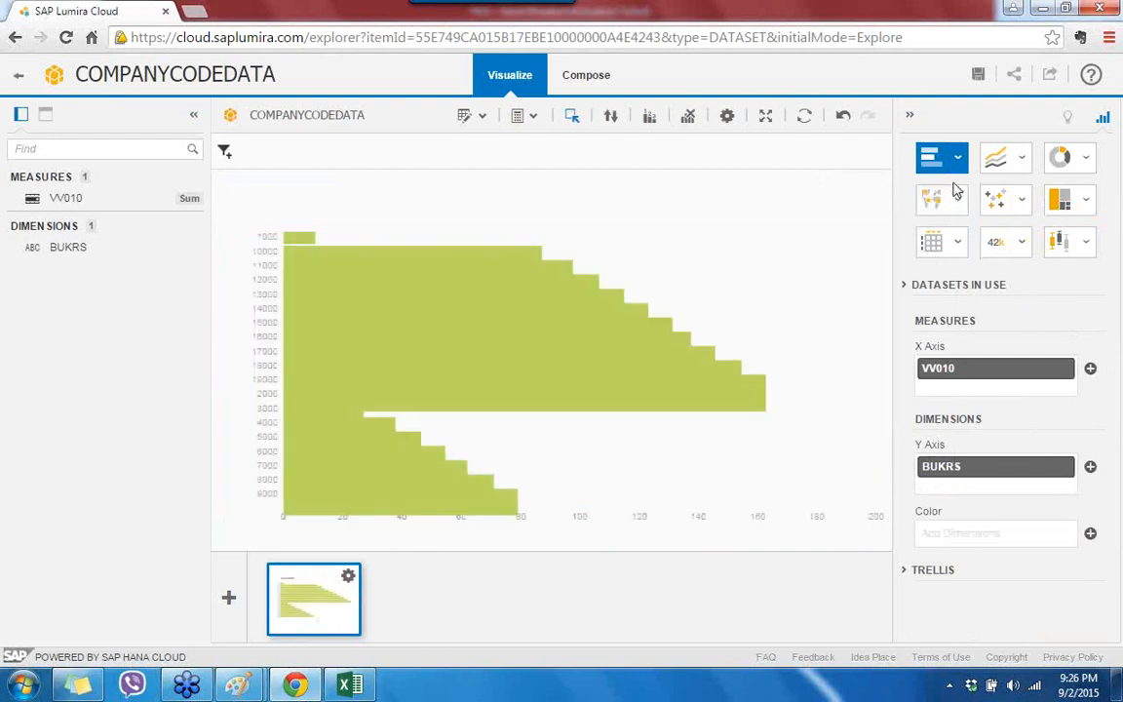
{"action": "left_click", "coordinate": [958, 162]}
{"action": "left_click", "coordinate": [877, 258]}
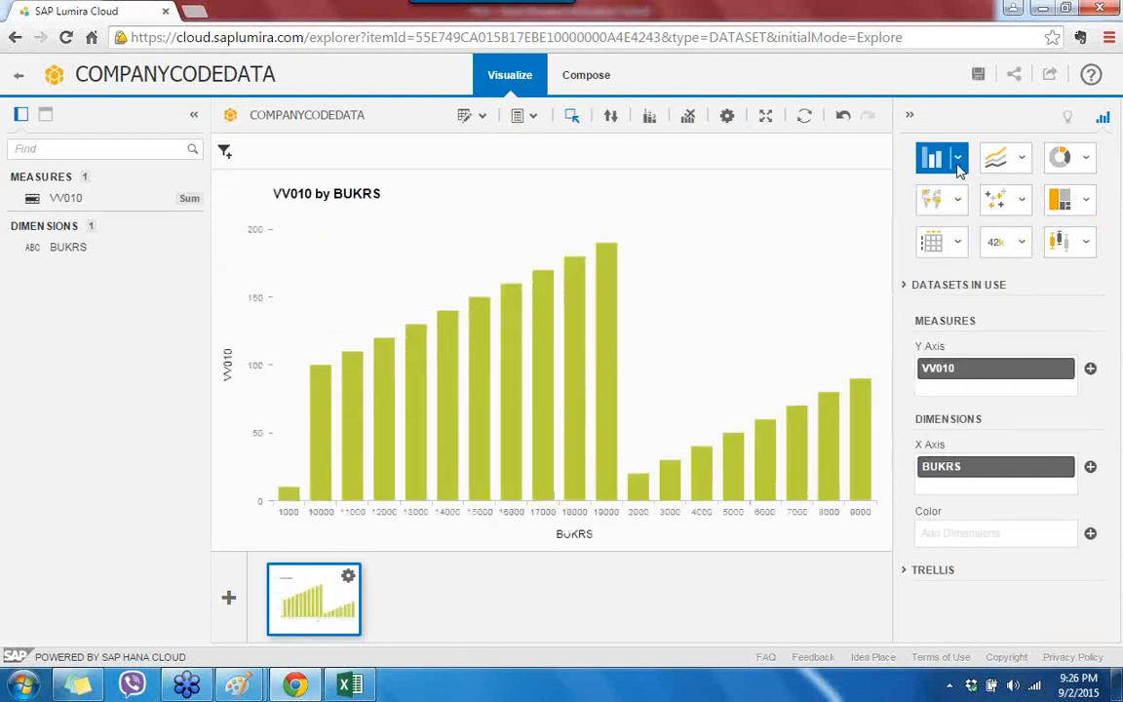
{"action": "left_click", "coordinate": [959, 164]}
{"action": "left_click", "coordinate": [926, 415]}
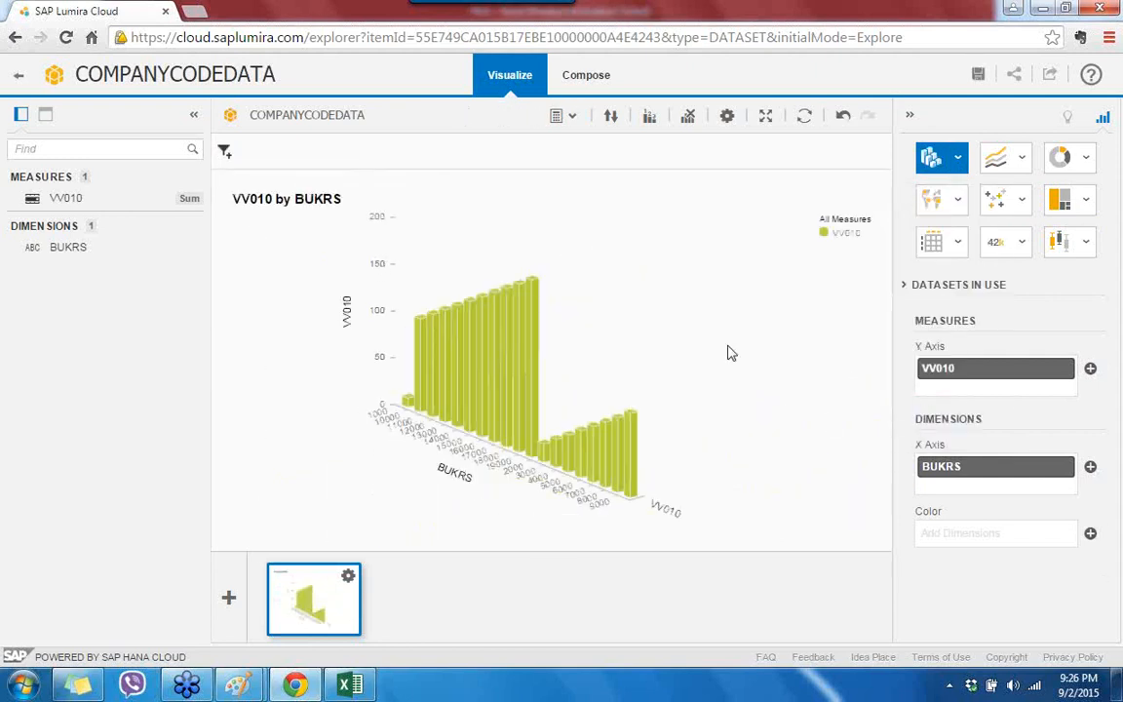
{"action": "left_click", "coordinate": [1085, 201]}
{"action": "left_click", "coordinate": [1069, 277]}
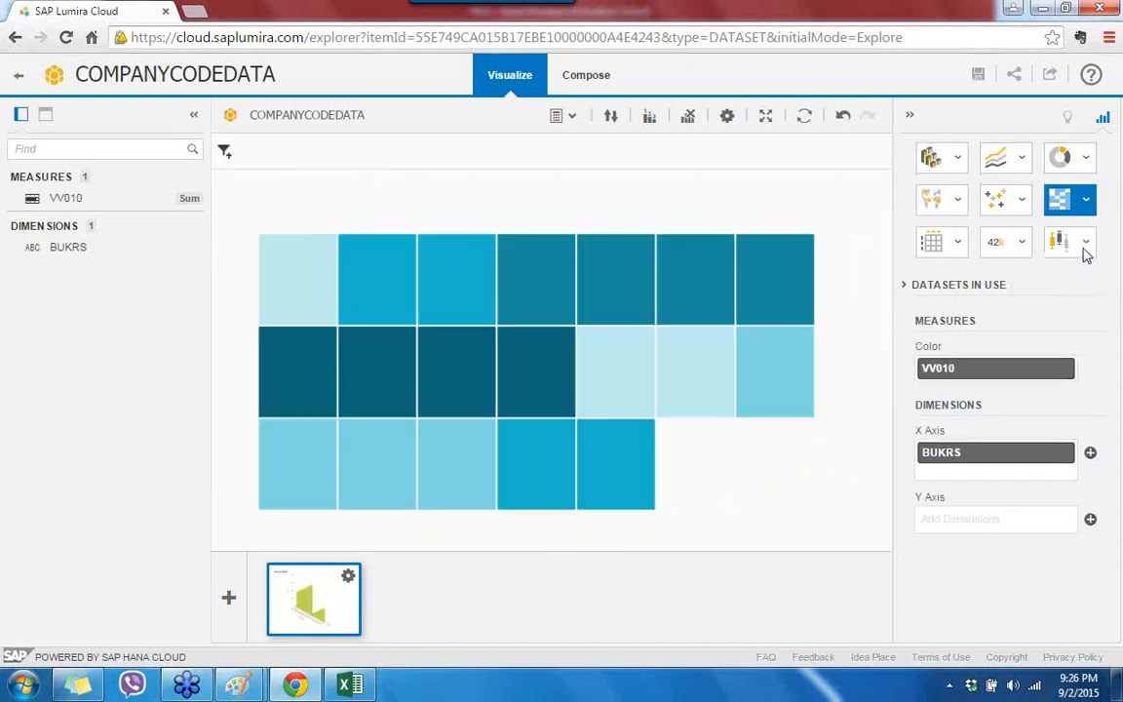
{"action": "left_click", "coordinate": [1085, 244]}
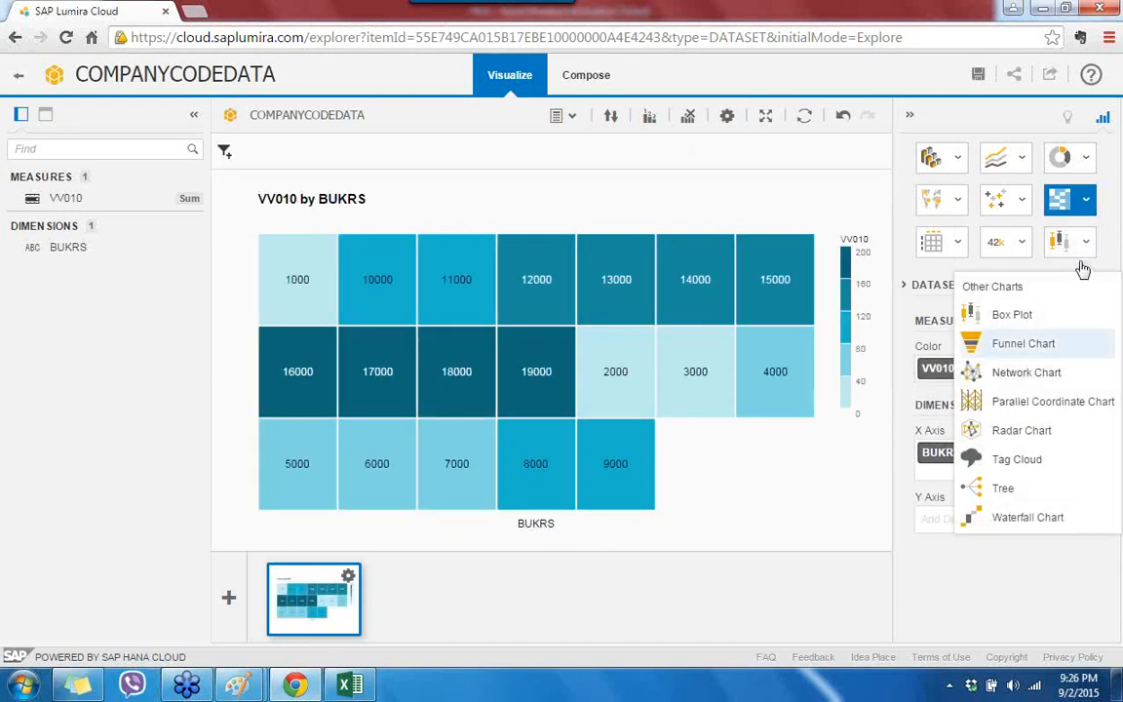
{"action": "left_click", "coordinate": [1030, 345]}
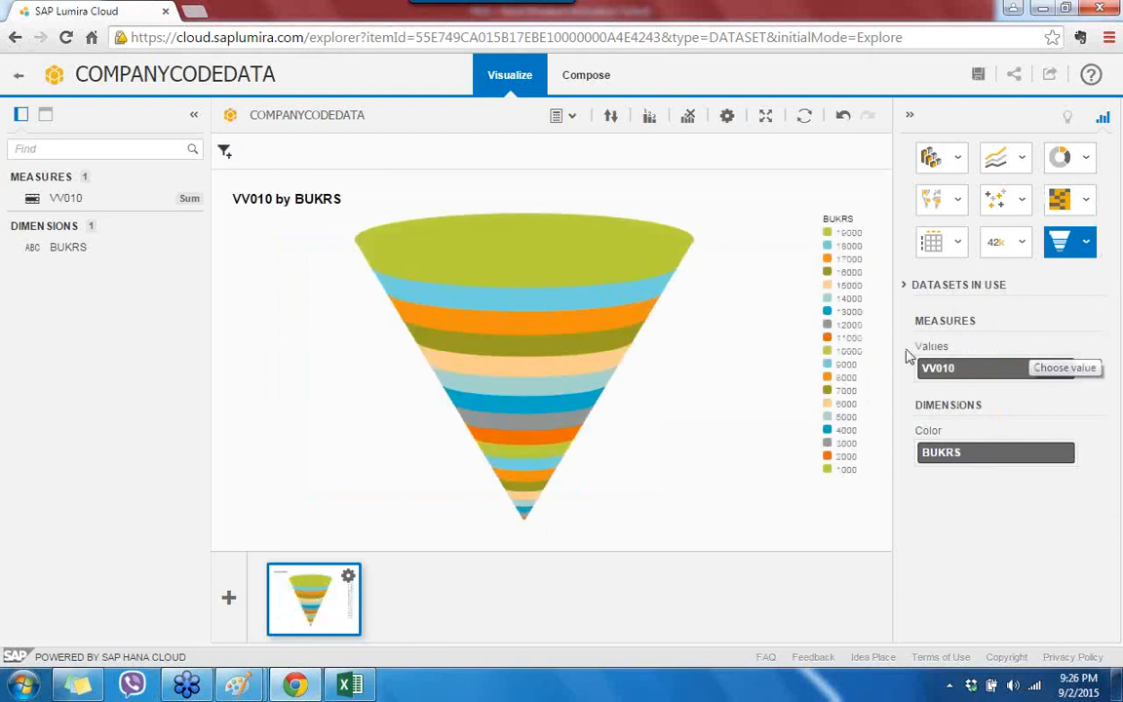
Step: Switch the VV010 by BUKRS chart to a tag cloud from Other Charts
{"action": "left_click", "coordinate": [1085, 246]}
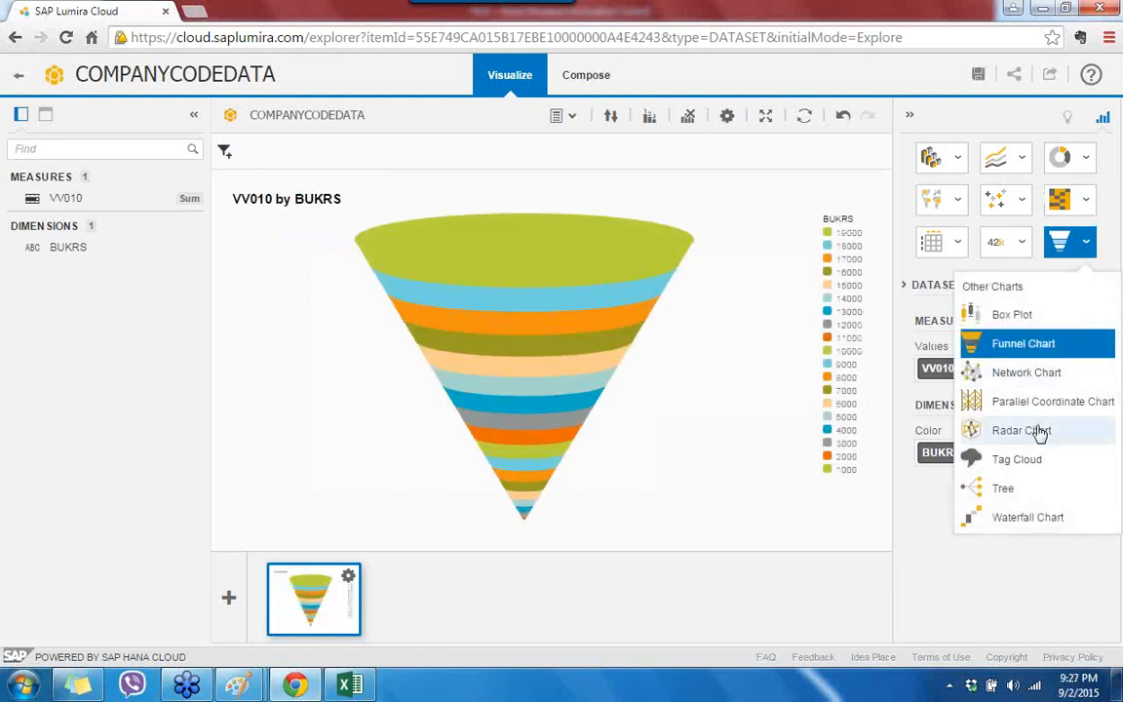
{"action": "left_click", "coordinate": [1023, 461]}
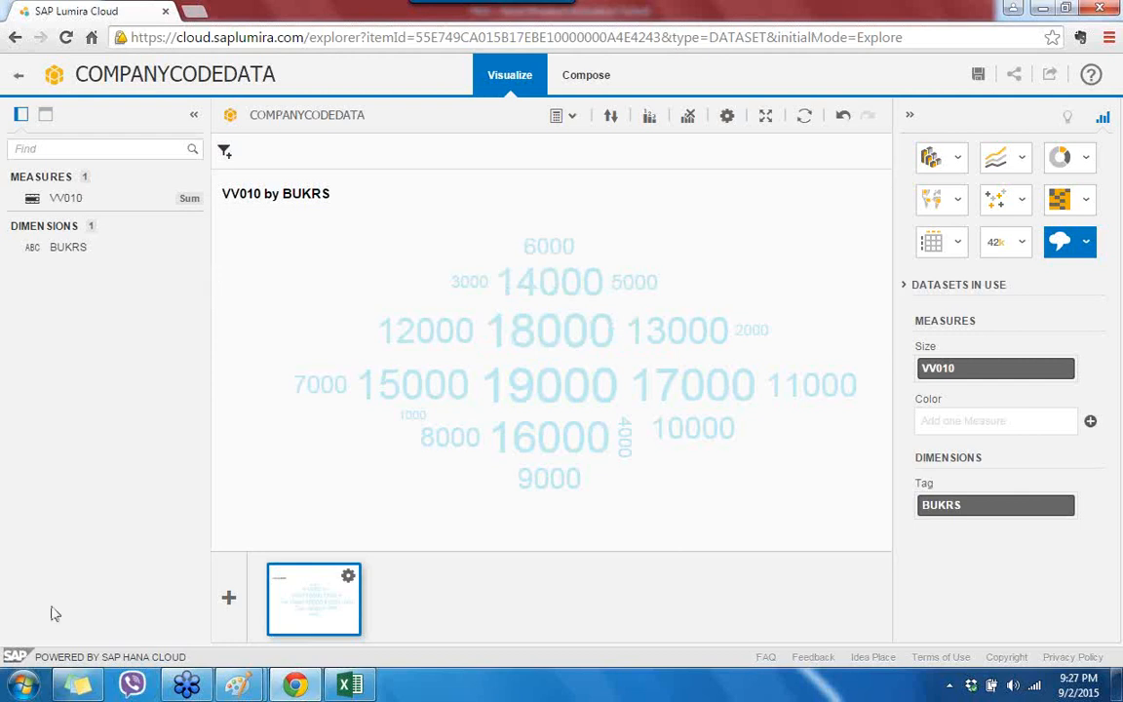
{"action": "key", "text": "super"}
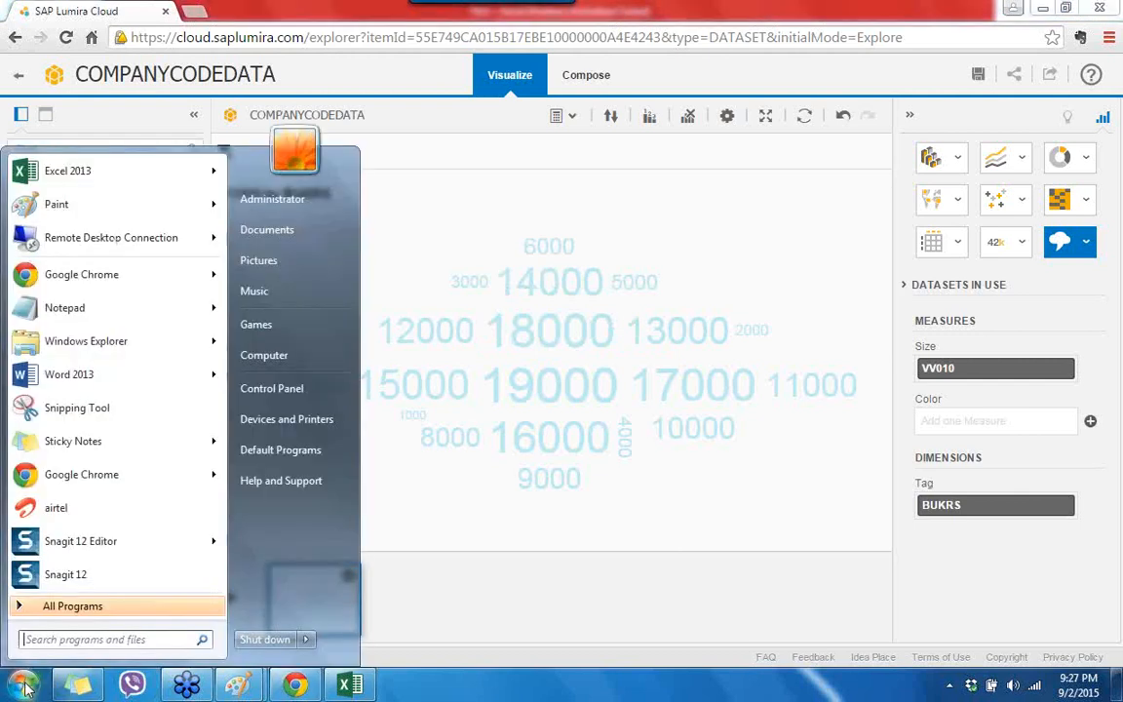
Step: Start Remote Desktop Connection, connect to the server and submit the account password
{"action": "left_click", "coordinate": [102, 239]}
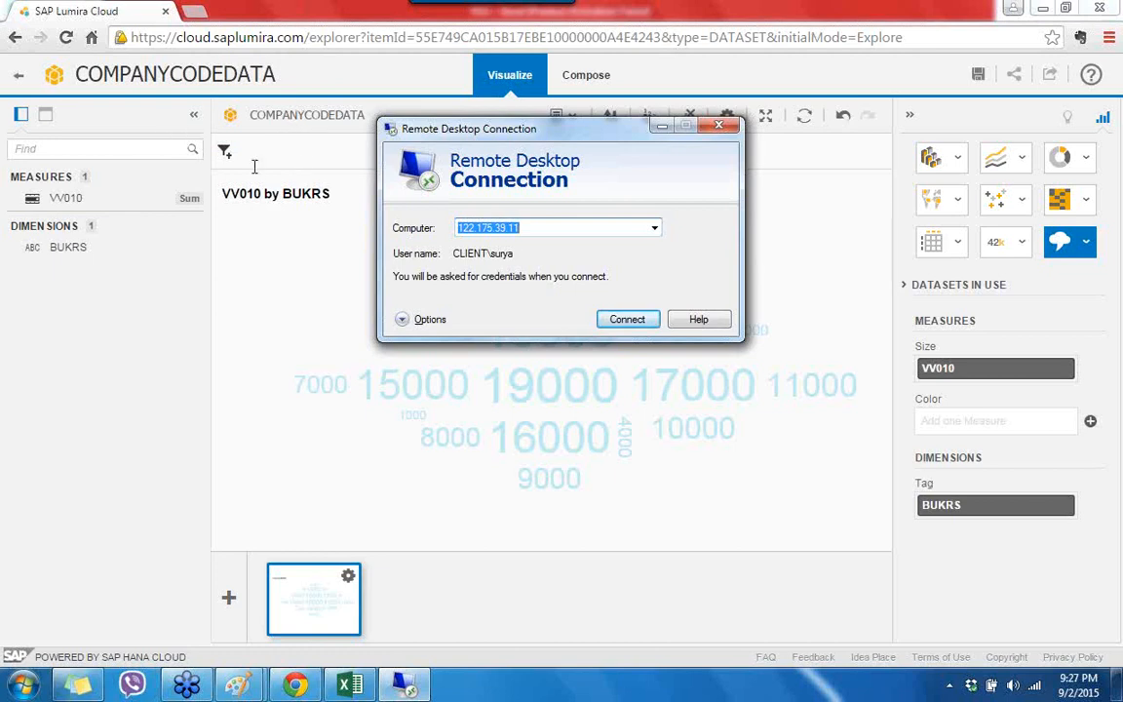
{"action": "left_click", "coordinate": [624, 319]}
{"action": "key", "text": "Caps_Lock"}
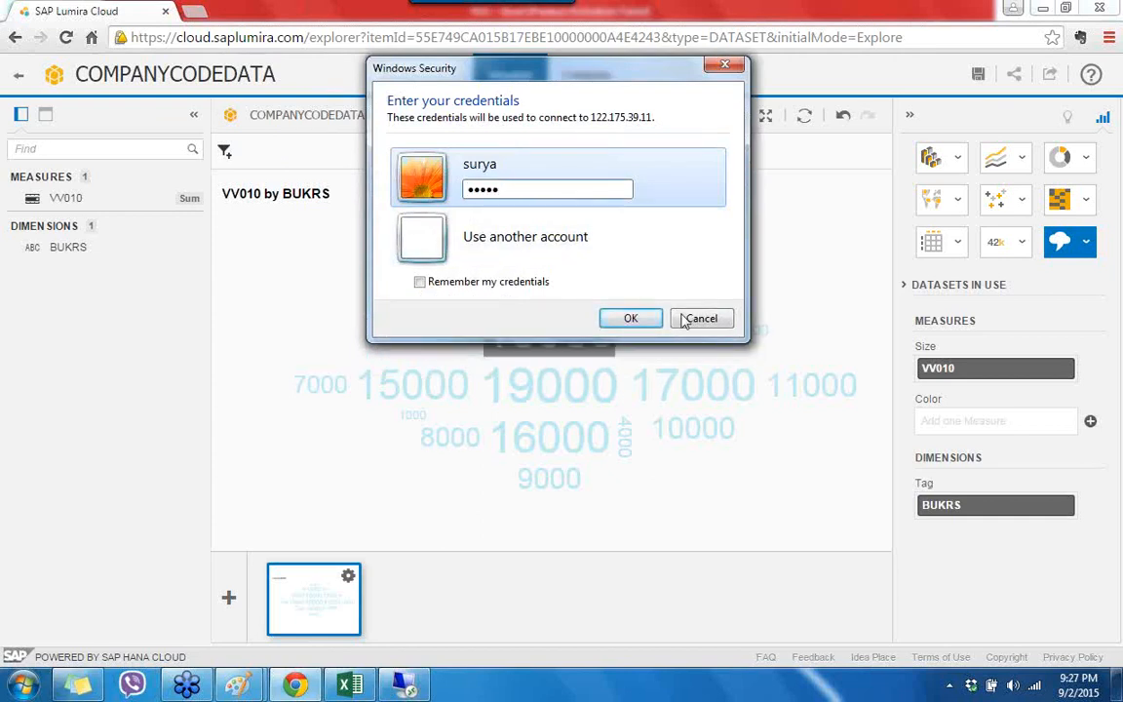
{"action": "key", "text": "Return"}
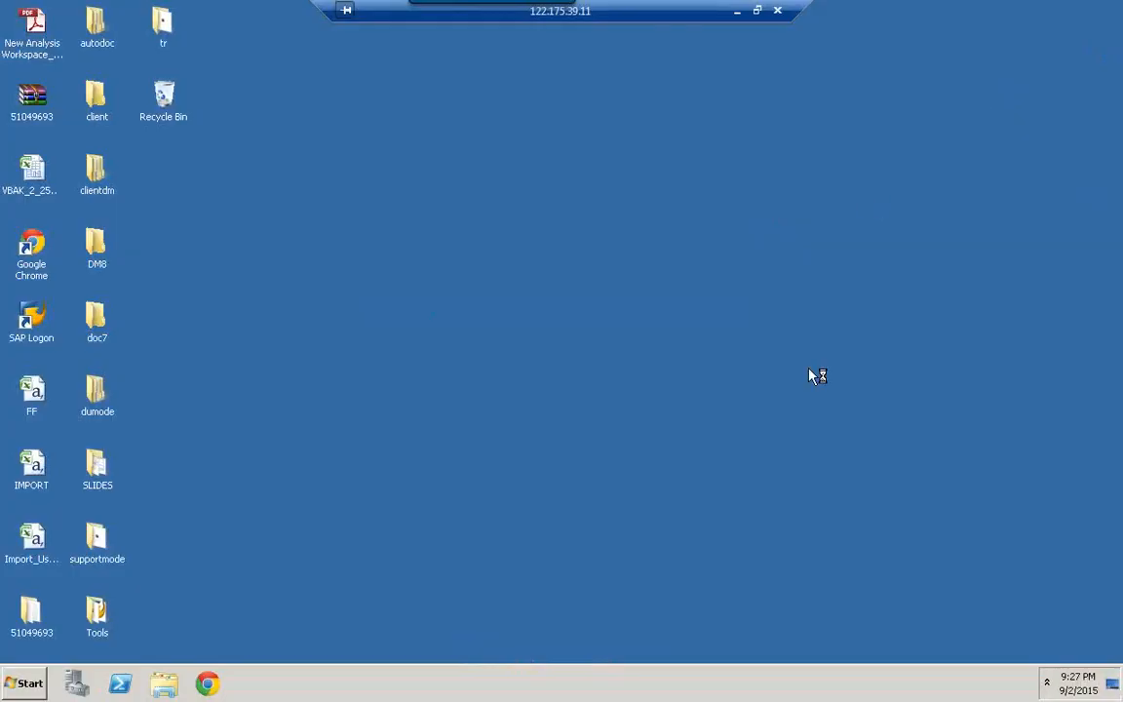
Step: Launch SAP Lumira from All Programs > SAP Business Intelligence > SAP Lumira on the remote server
{"action": "left_click", "coordinate": [29, 684]}
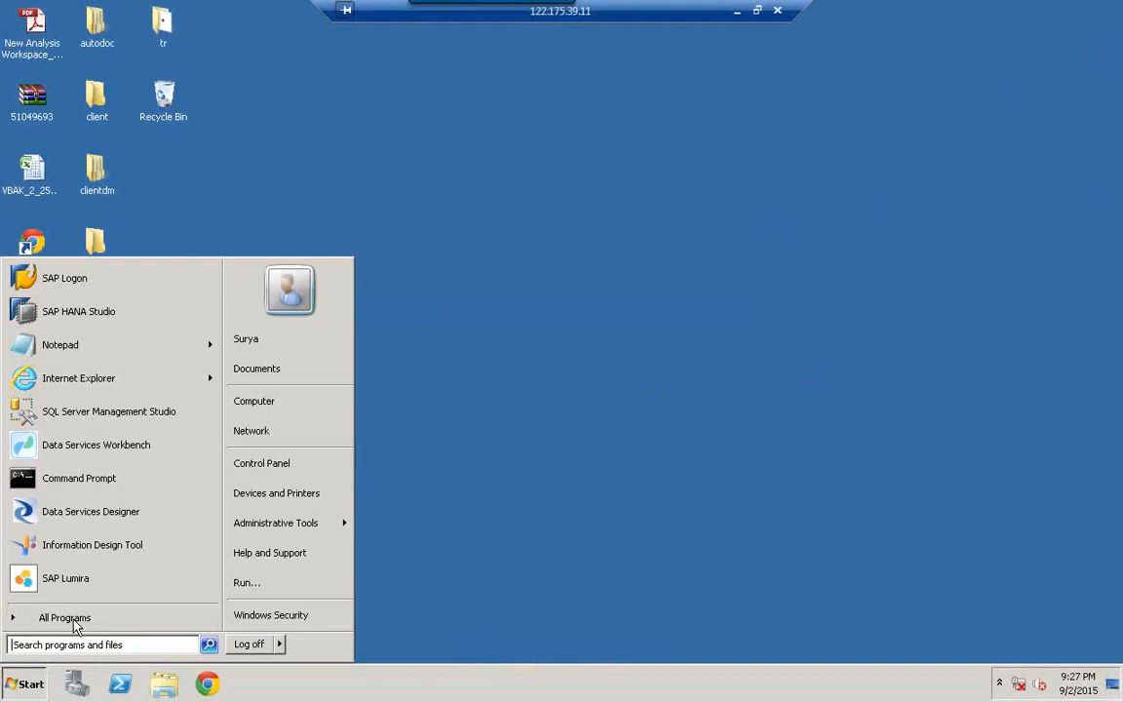
{"action": "left_click", "coordinate": [73, 621]}
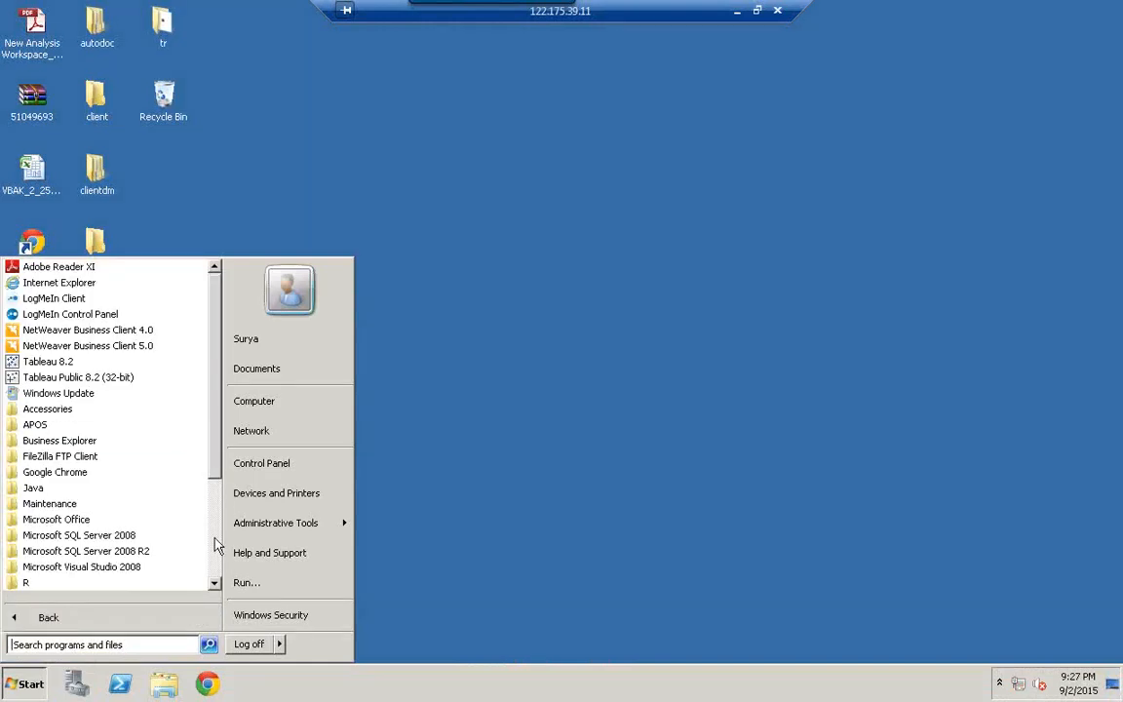
{"action": "scroll", "coordinate": [192, 482], "scroll_direction": "down", "scroll_amount": 3}
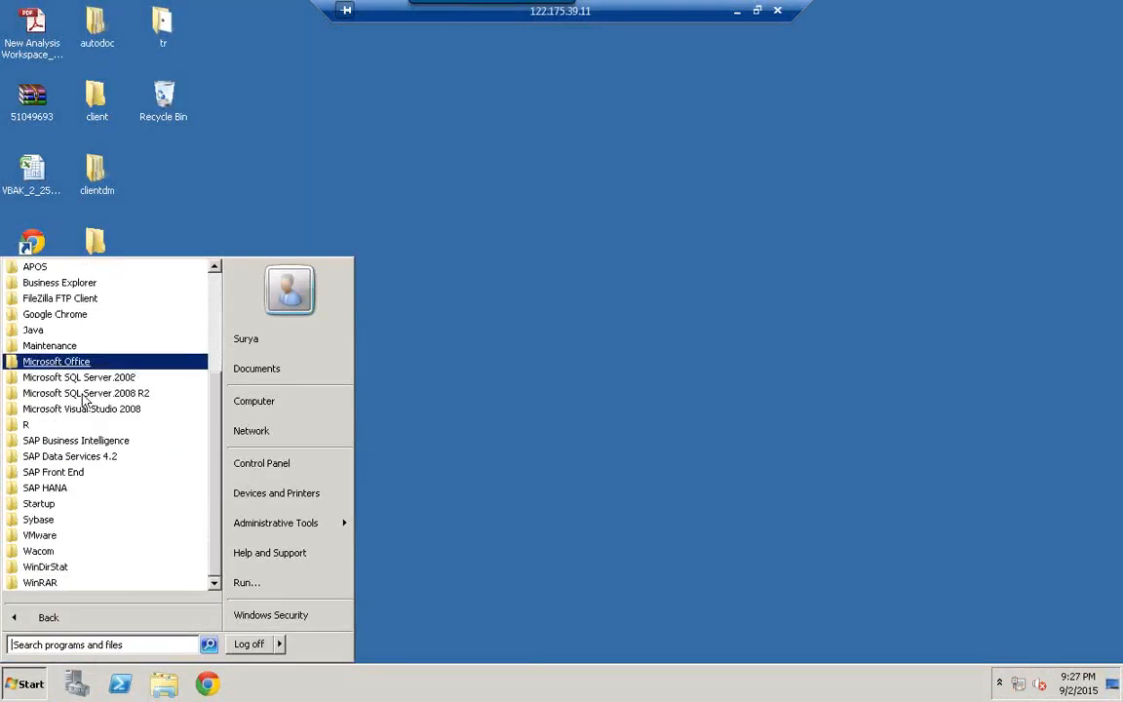
{"action": "left_click", "coordinate": [85, 444]}
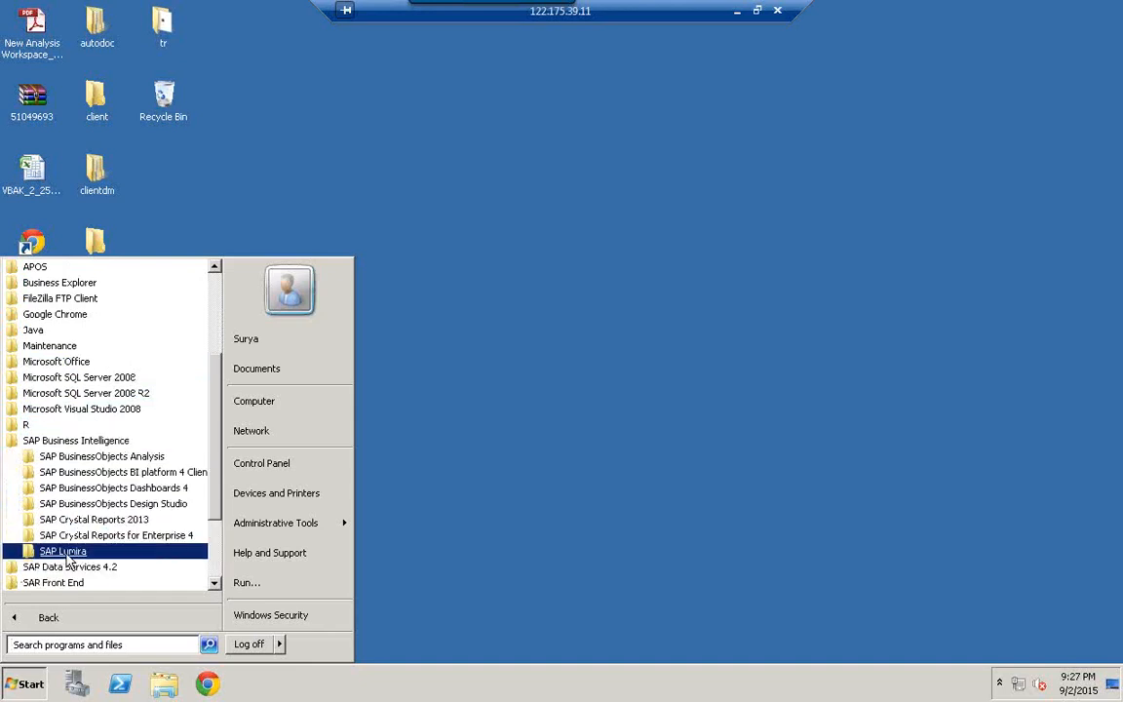
{"action": "left_click", "coordinate": [68, 554]}
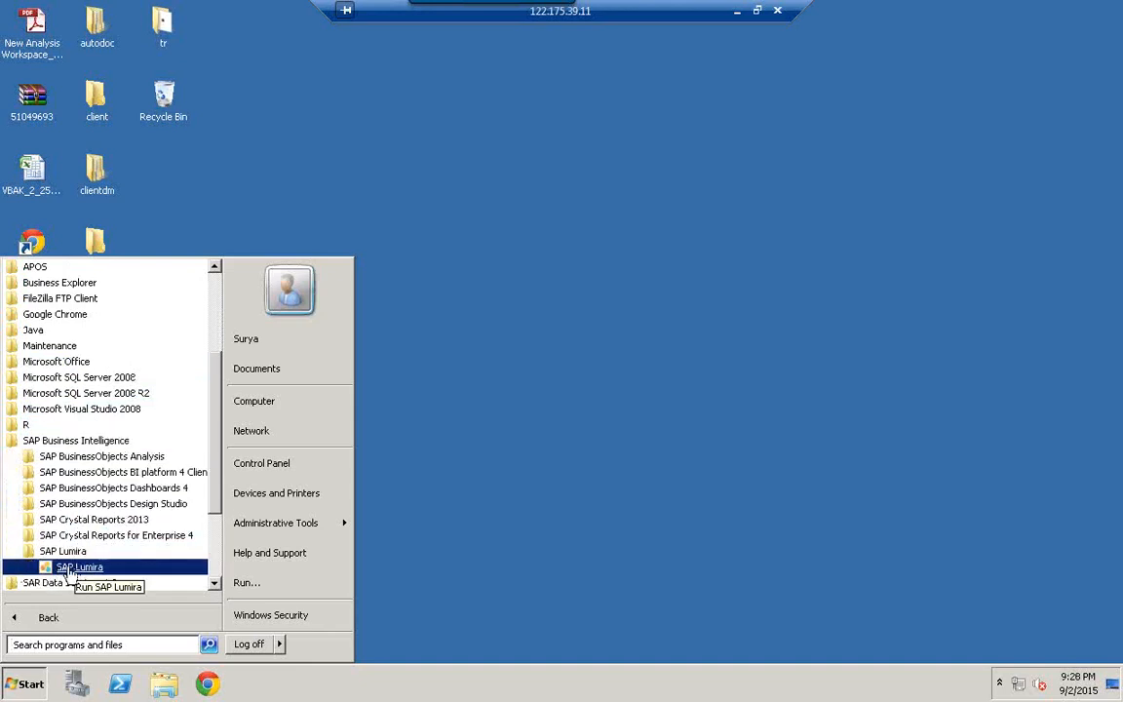
{"action": "left_click", "coordinate": [66, 569]}
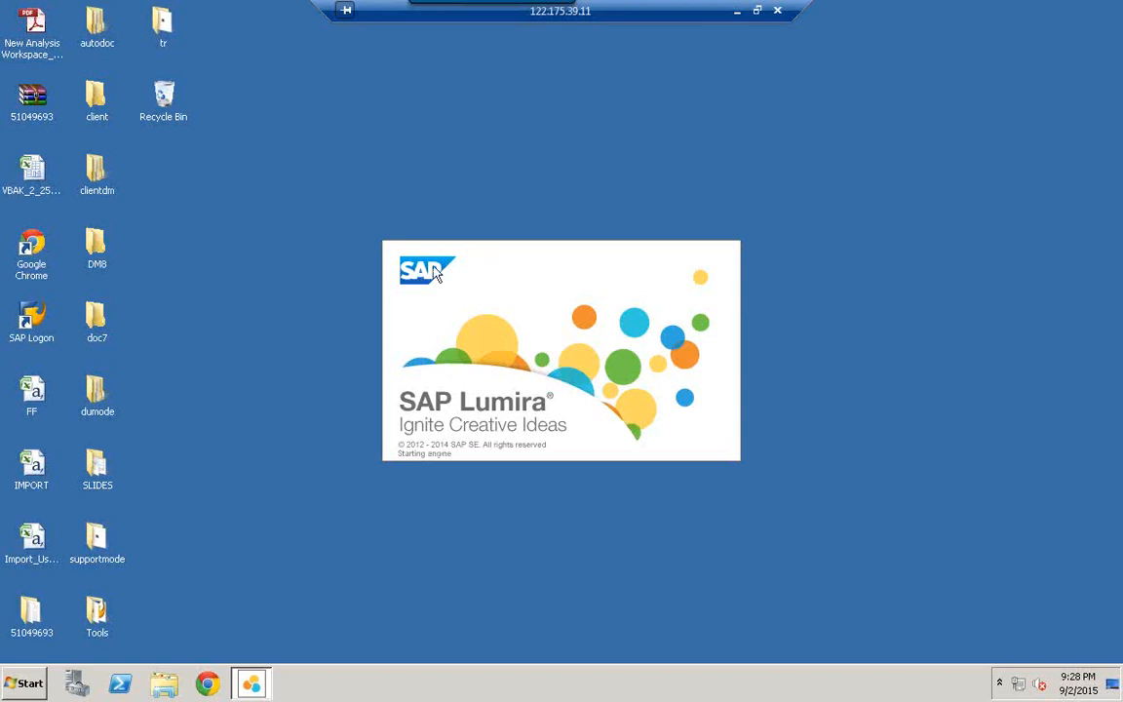
Step: Restore the remote session to a window, then return it to full screen
{"action": "left_click", "coordinate": [757, 9]}
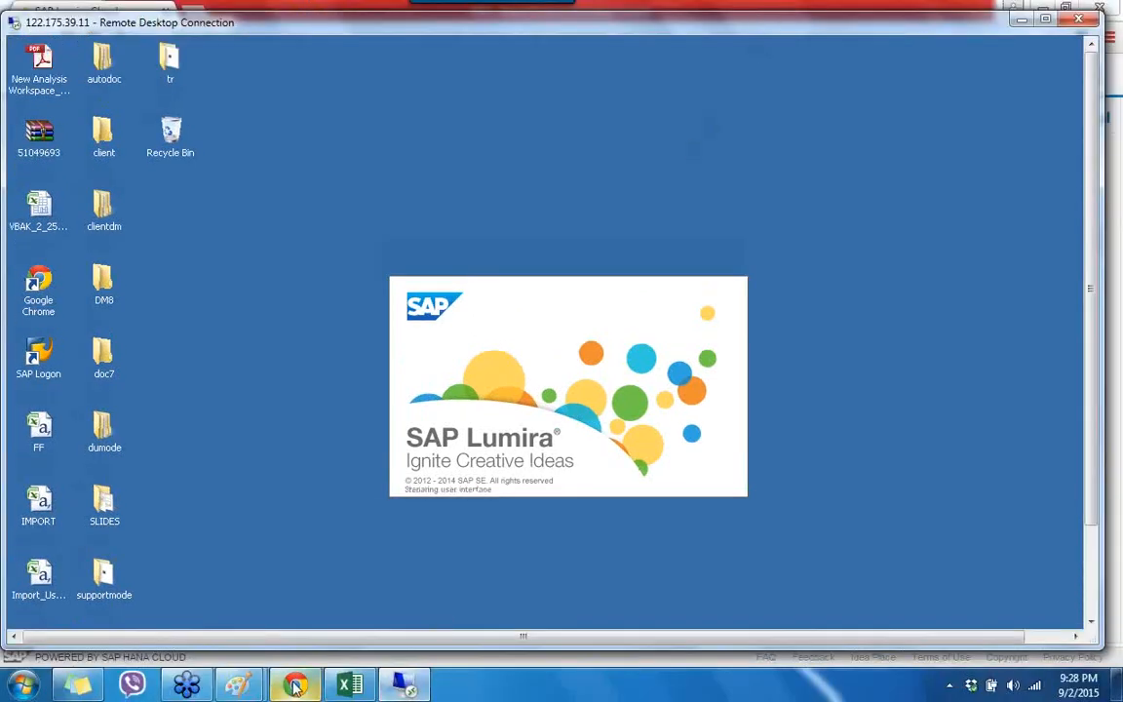
{"action": "mouse_move", "coordinate": [296, 685]}
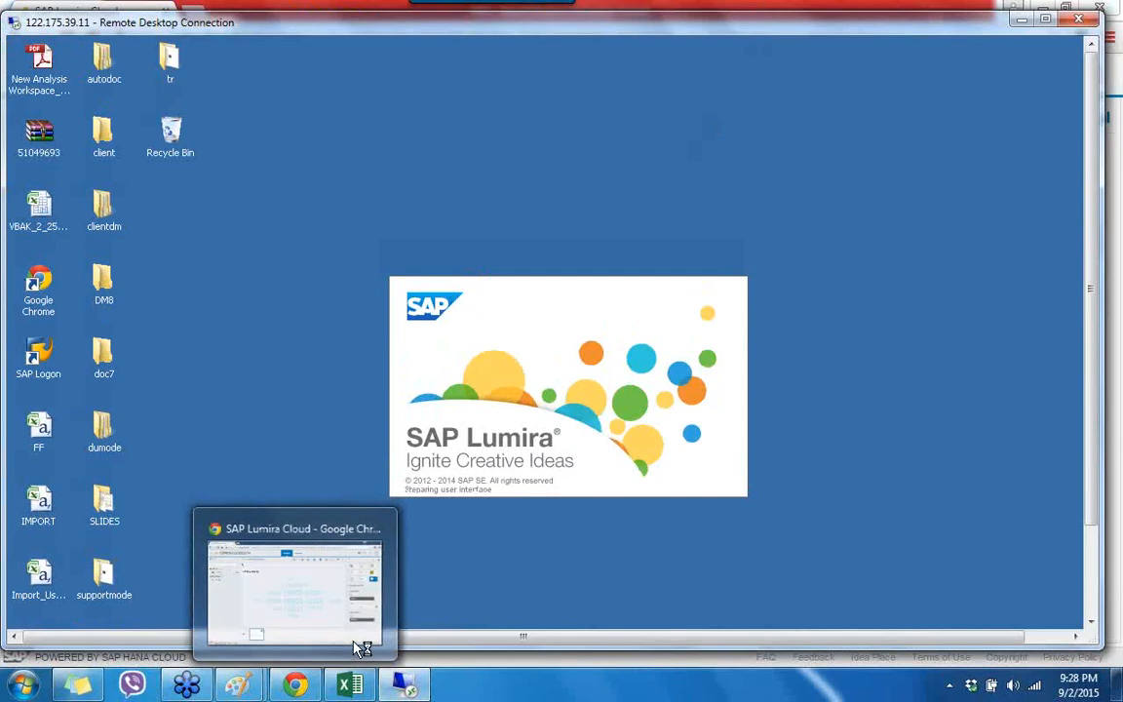
{"action": "double_click", "coordinate": [428, 33]}
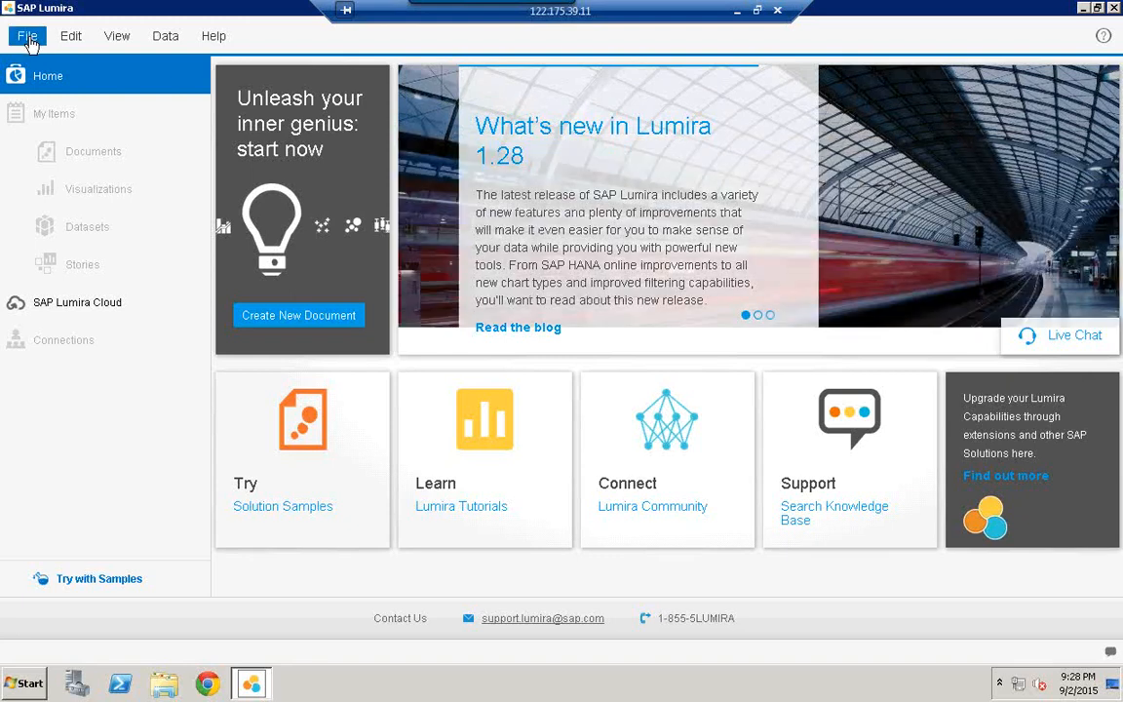
Step: Start a new Lumira document with Connect to SAP HANA as the data source
{"action": "left_click", "coordinate": [28, 37]}
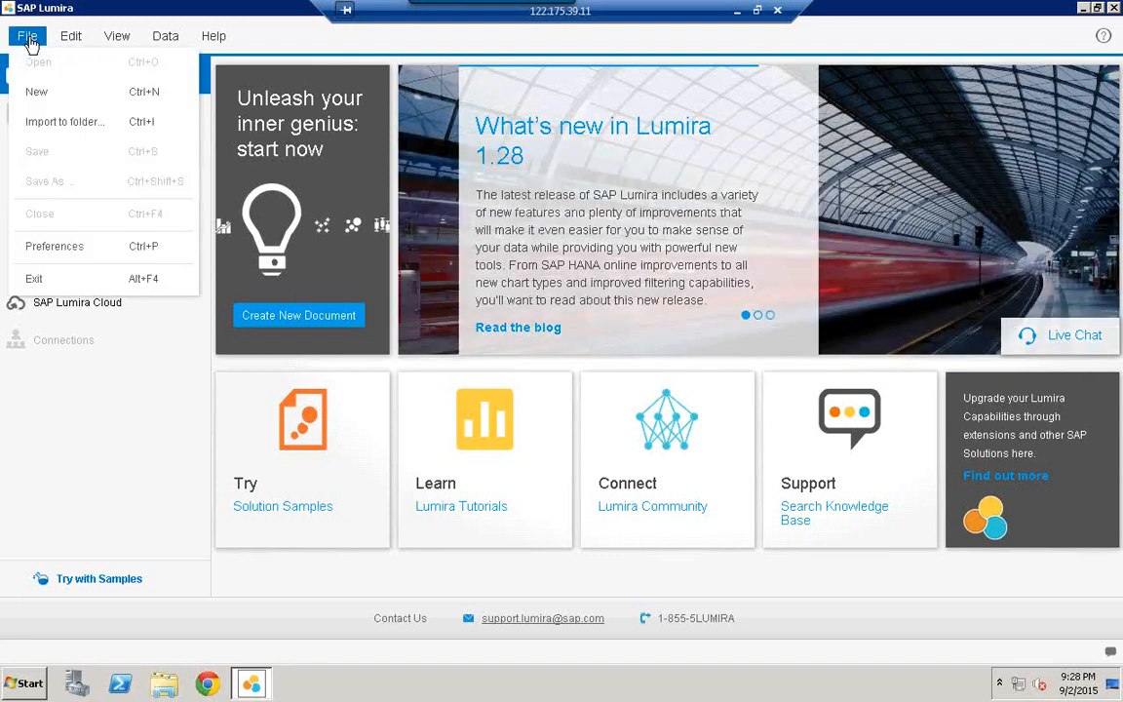
{"action": "left_click", "coordinate": [37, 91]}
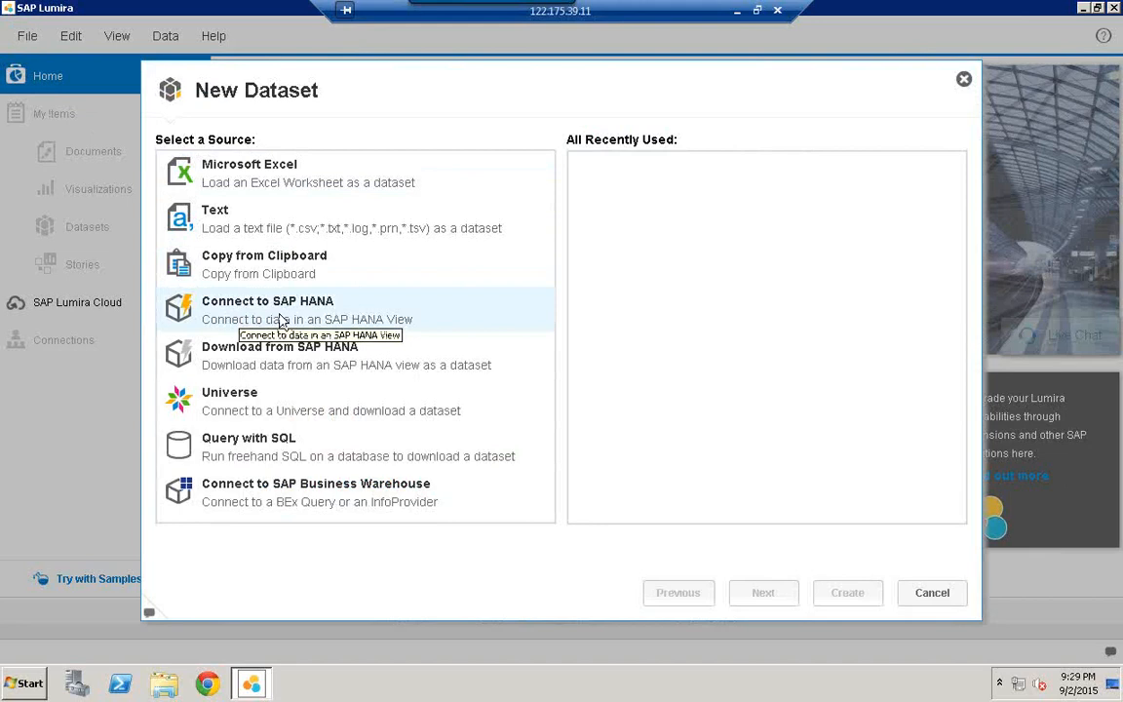
{"action": "left_click", "coordinate": [250, 324]}
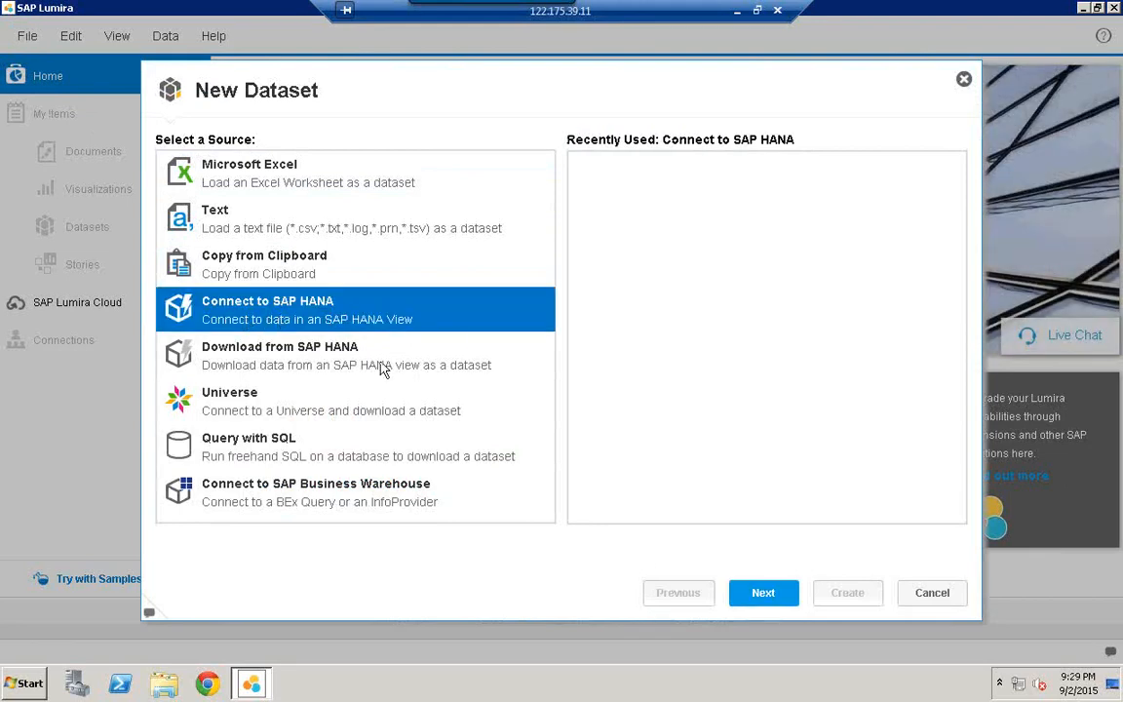
{"action": "left_click", "coordinate": [778, 600]}
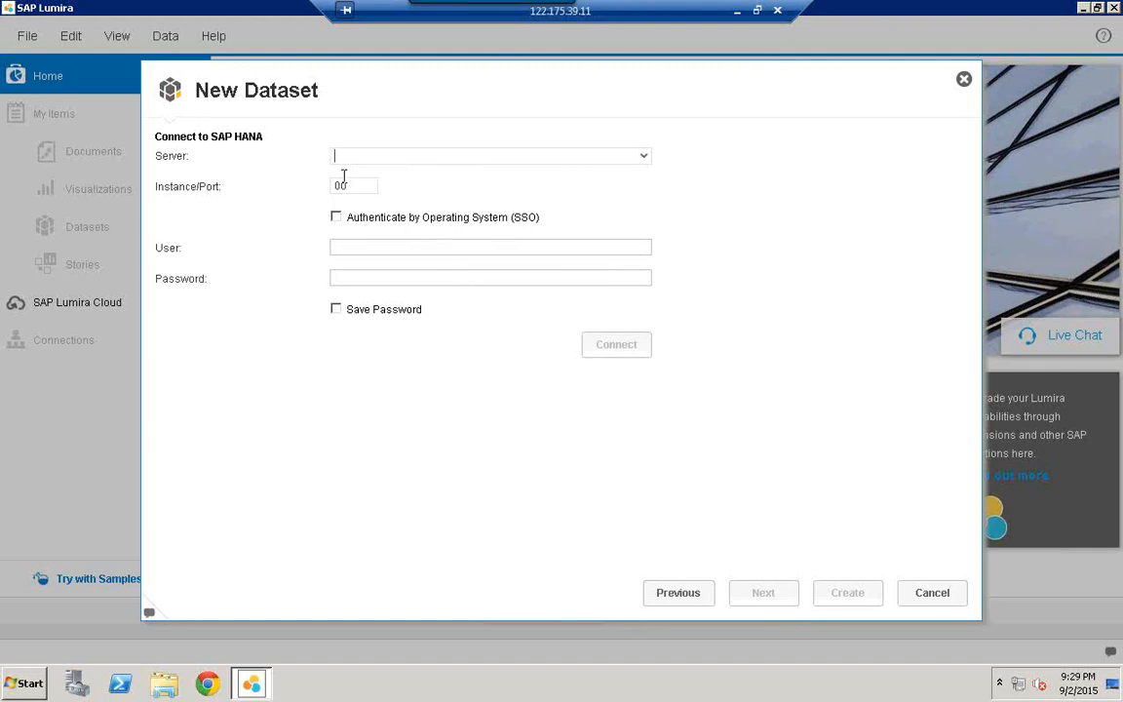
Step: Connect to HANA server hanaserver, instance 07, entering the HANA user name and password
{"action": "type", "text": "hana"}
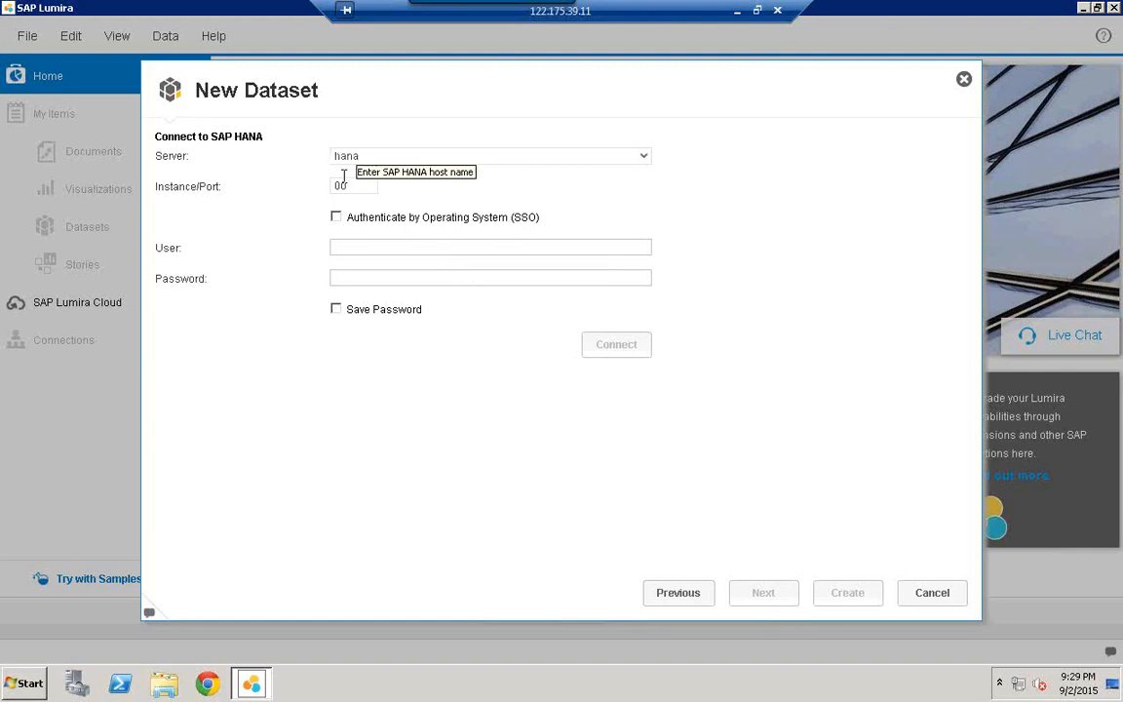
{"action": "type", "text": "server"}
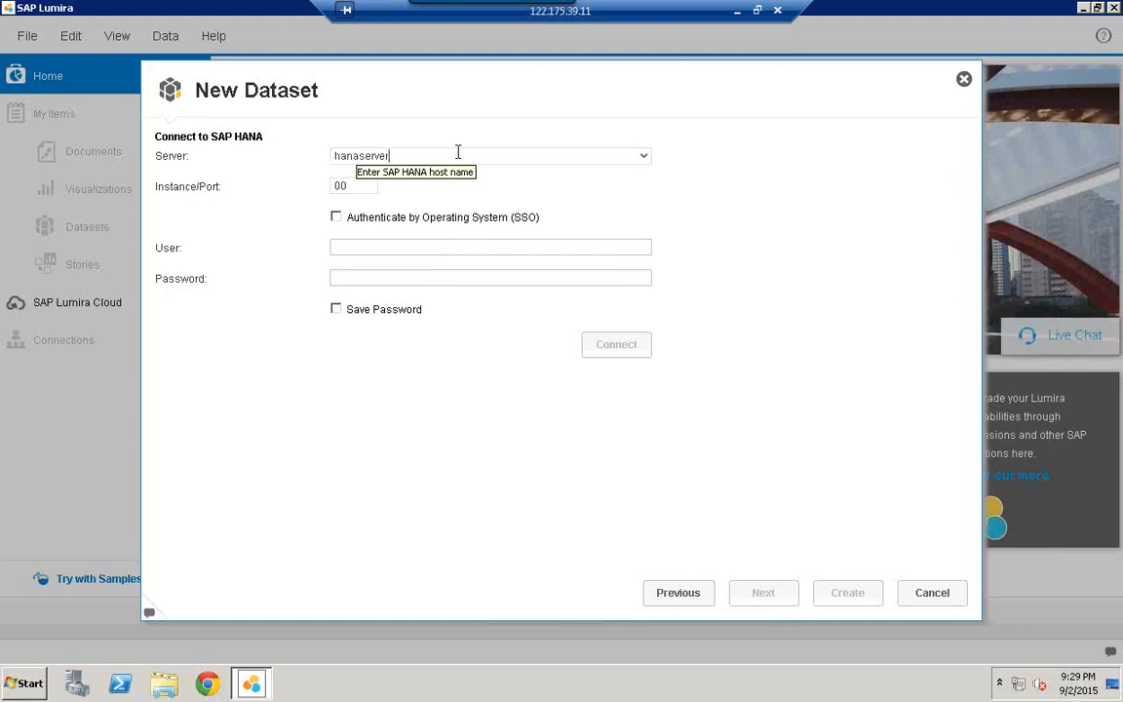
{"action": "left_click", "coordinate": [351, 189]}
{"action": "key", "text": "BackSpace"}
{"action": "key", "text": "BackSpace"}
{"action": "type", "text": "07"}
{"action": "left_click", "coordinate": [361, 246]}
{"action": "type", "text": "hanauser"}
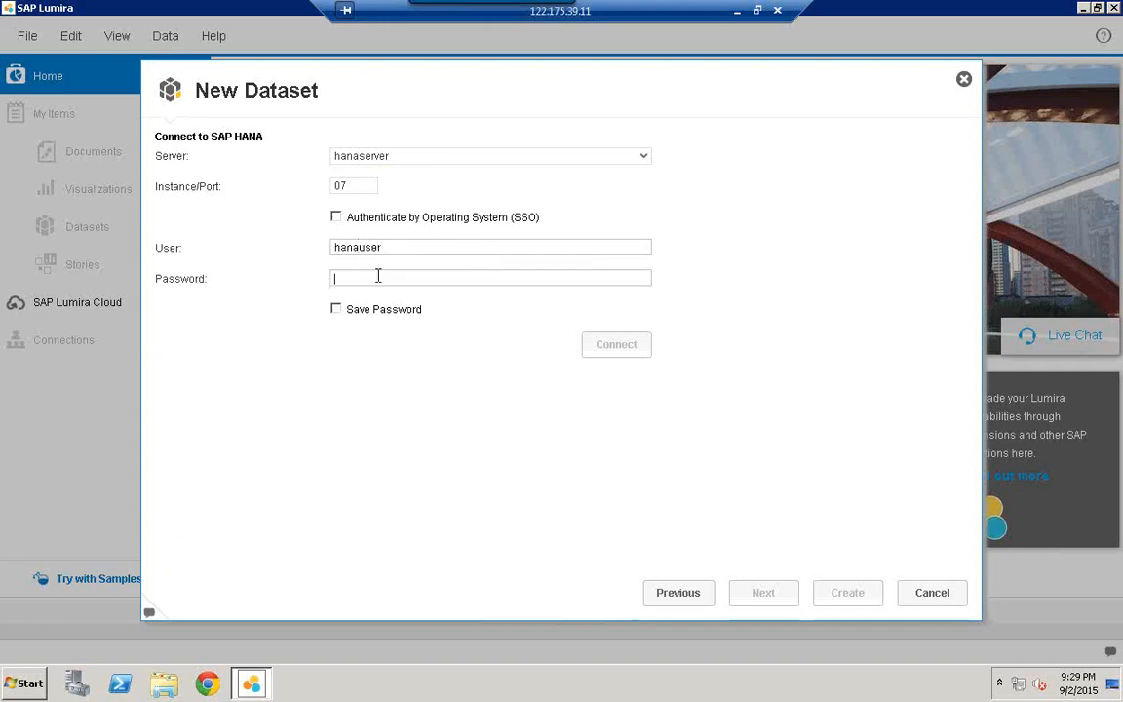
{"action": "type", "text": "•••••••••••"}
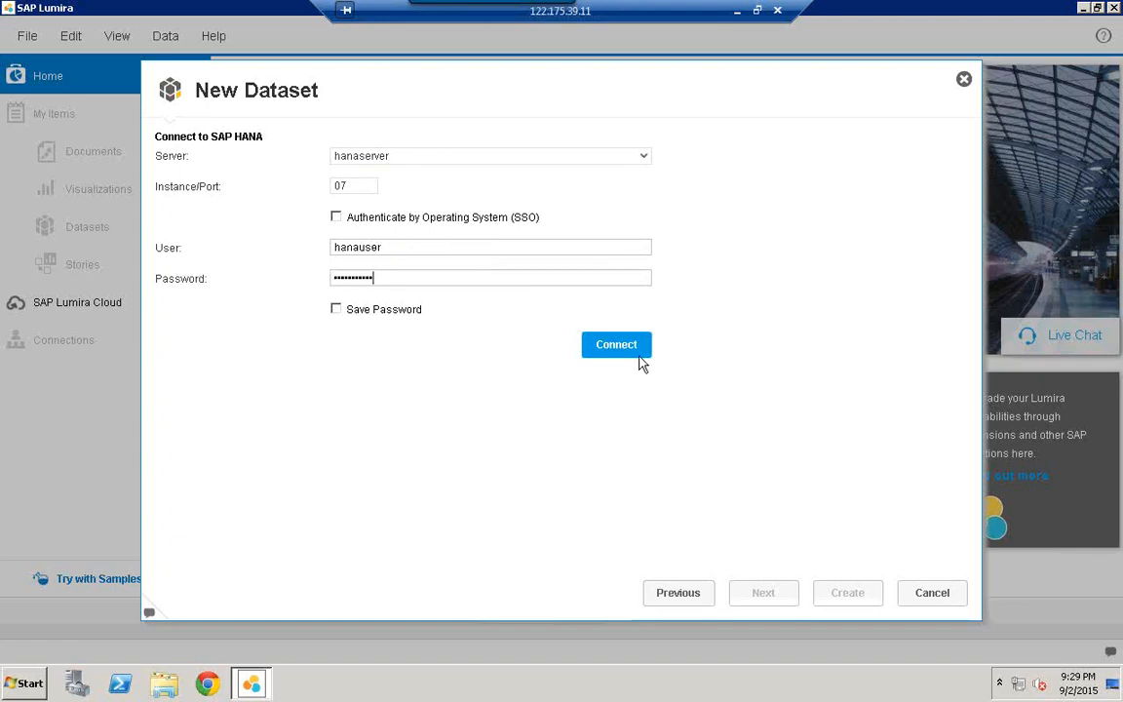
{"action": "left_click", "coordinate": [640, 360]}
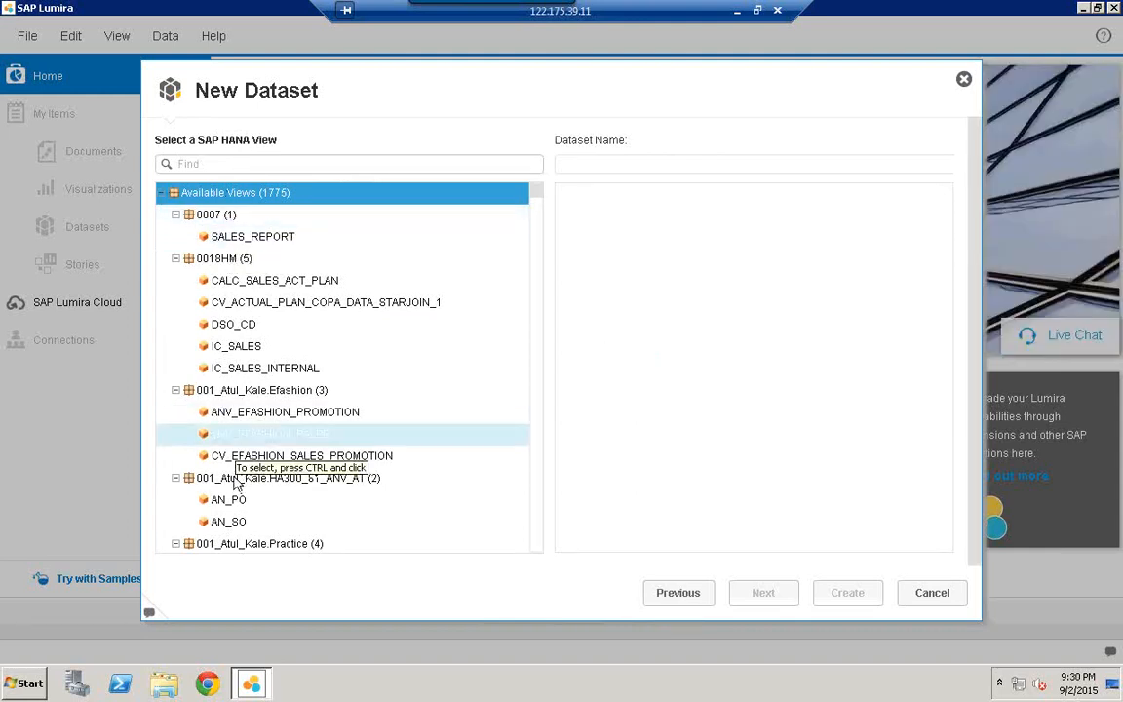
Step: Collapse the 0007 and 0018HM packages in the HANA view tree
{"action": "left_click", "coordinate": [175, 214]}
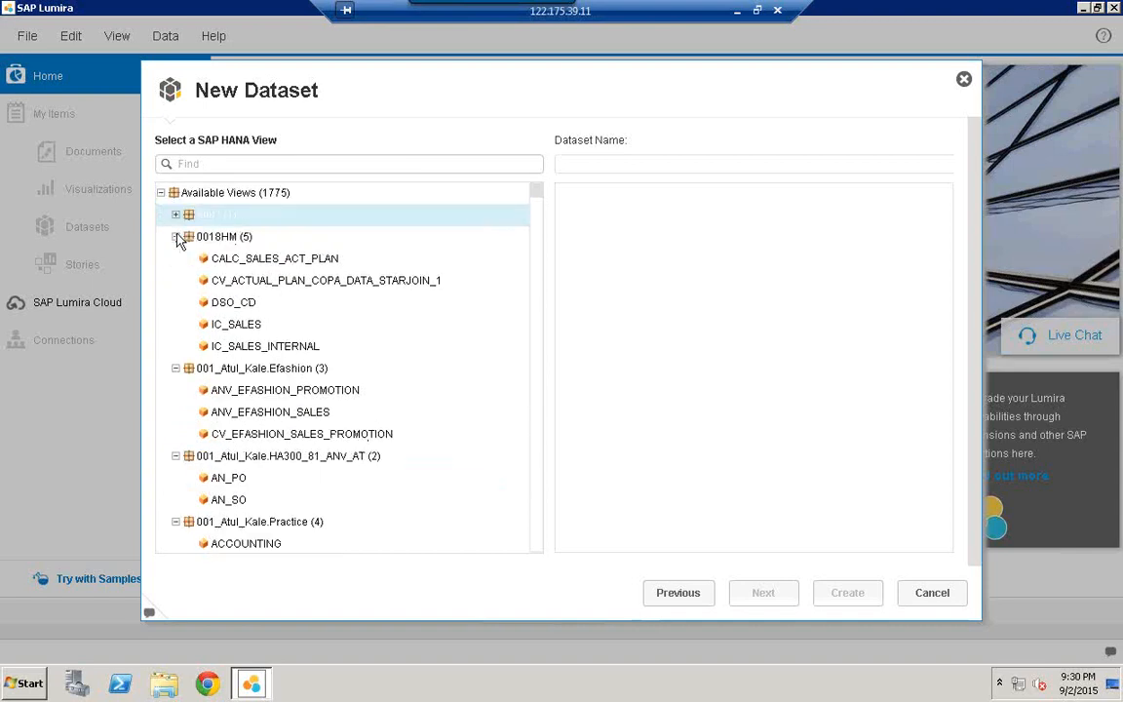
{"action": "left_click", "coordinate": [177, 238]}
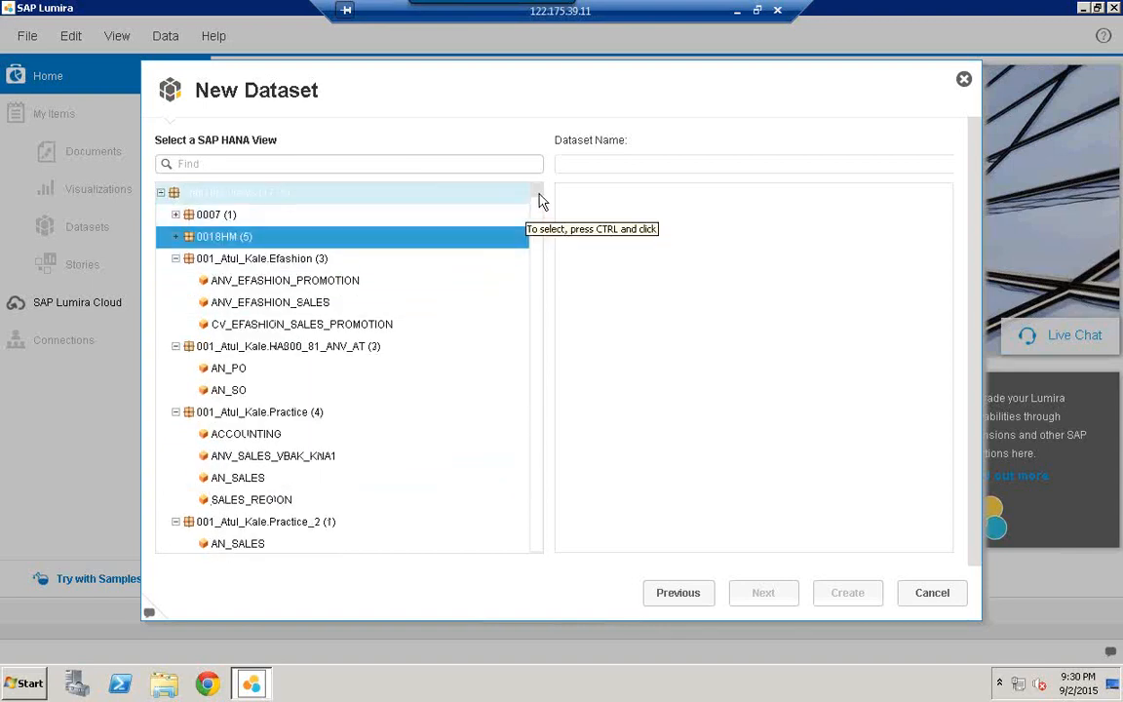
{"action": "left_click_drag", "start_coordinate": [536, 210], "coordinate": [538, 238]}
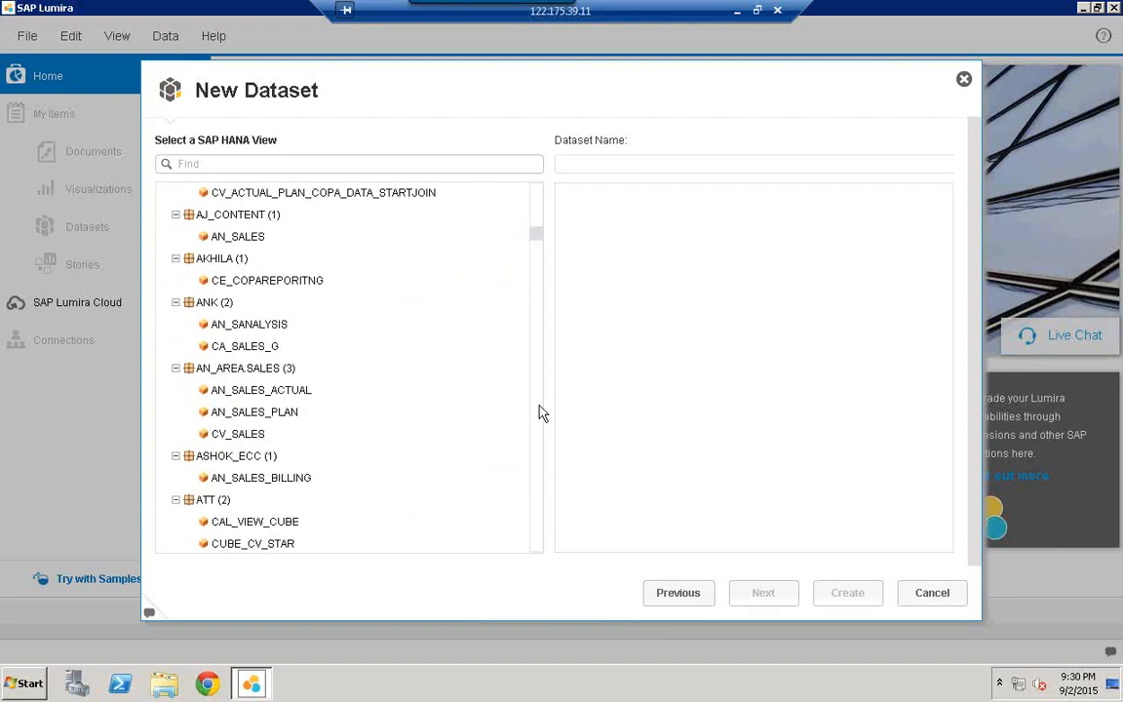
Step: Scroll down through the long package list to ECCSRP.SD.MD, then focus the Find box
{"action": "scroll", "coordinate": [541, 533], "scroll_direction": "down", "scroll_amount": 6}
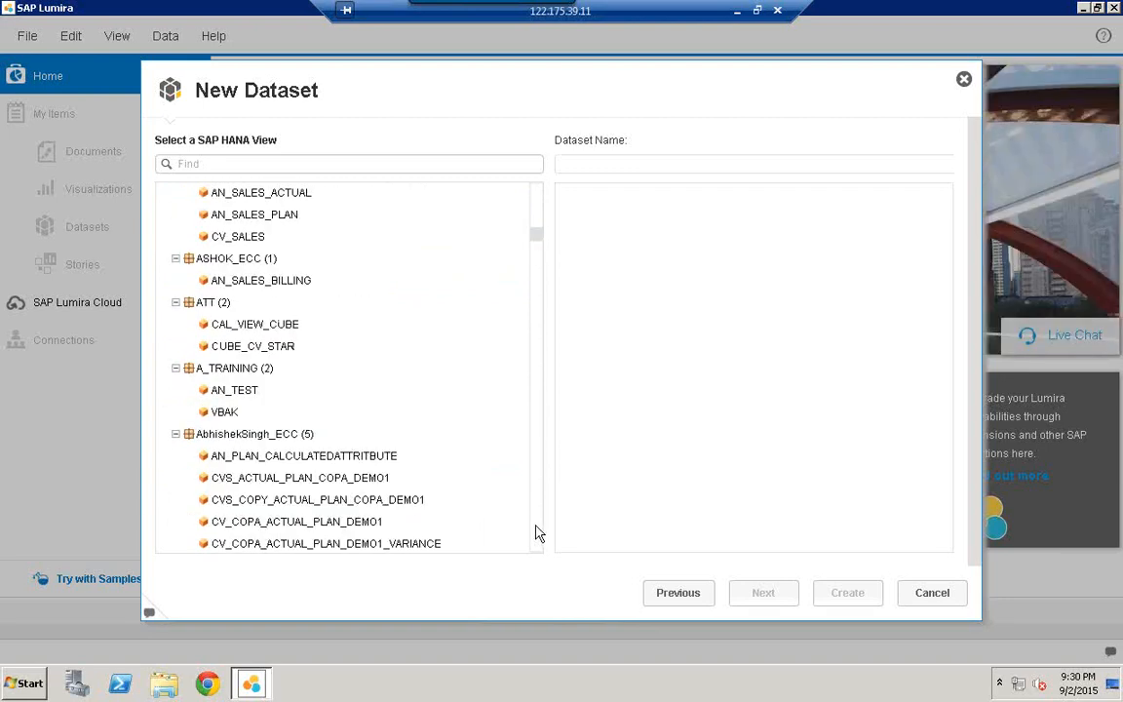
{"action": "left_click", "coordinate": [535, 525]}
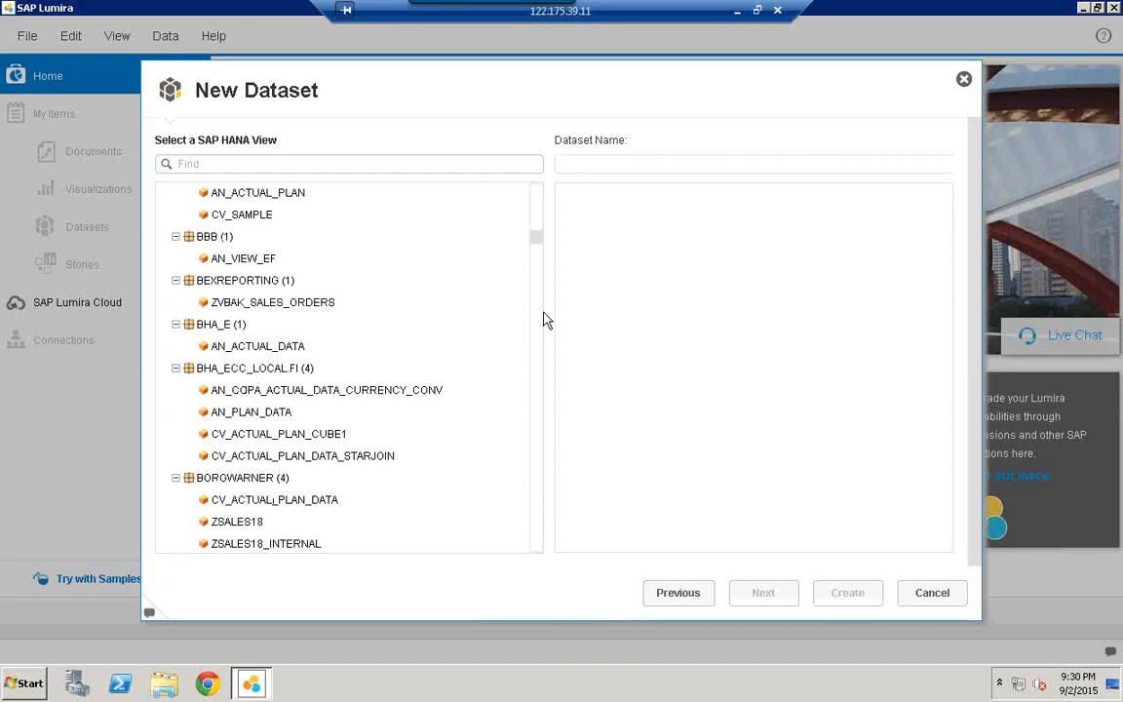
{"action": "left_click", "coordinate": [535, 212]}
{"action": "left_click", "coordinate": [535, 214]}
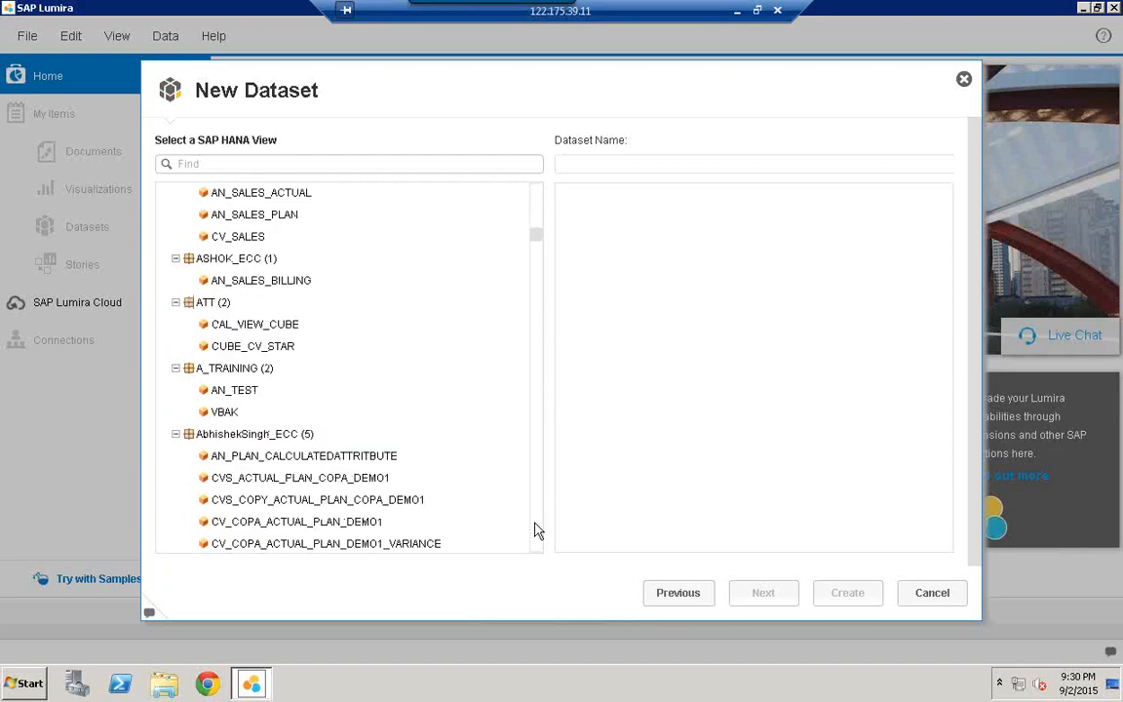
{"action": "left_click", "coordinate": [536, 541]}
{"action": "left_click", "coordinate": [535, 541]}
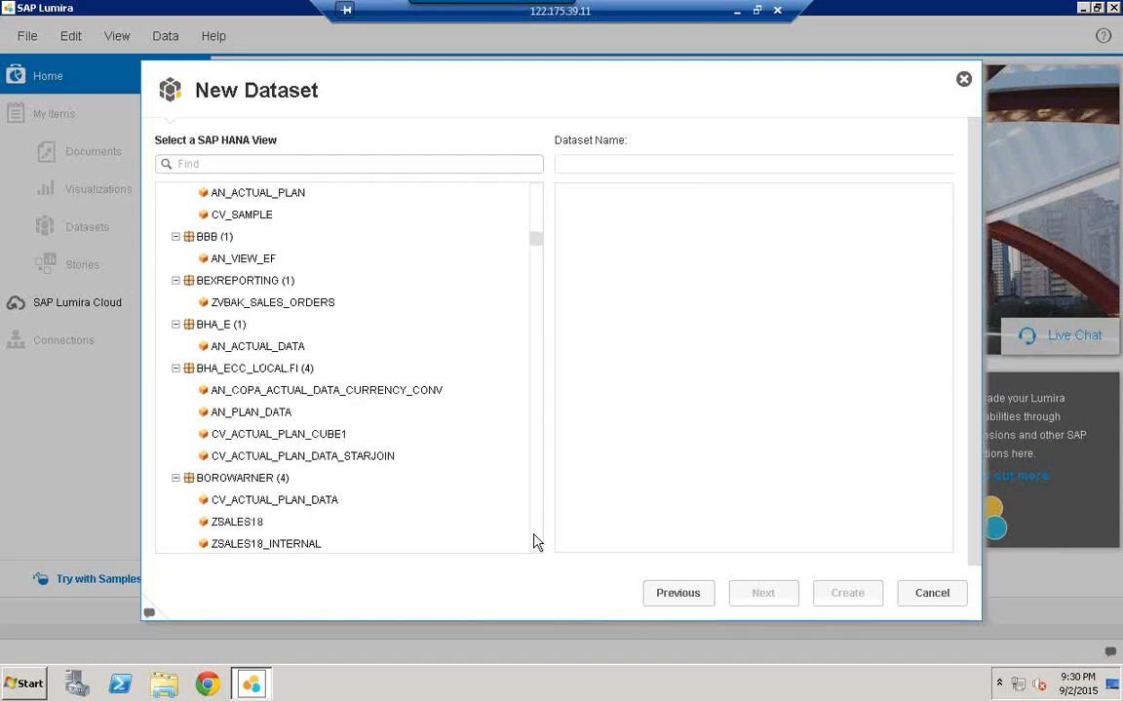
{"action": "left_click", "coordinate": [535, 541]}
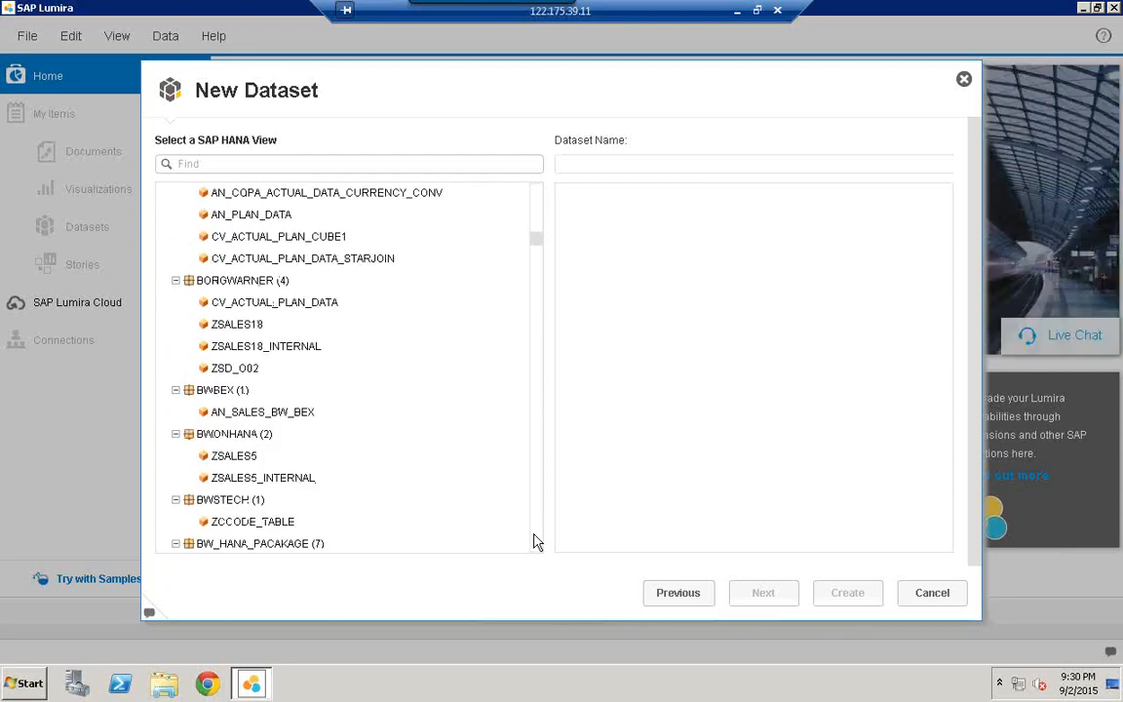
{"action": "left_click", "coordinate": [535, 541]}
{"action": "left_click", "coordinate": [535, 541]}
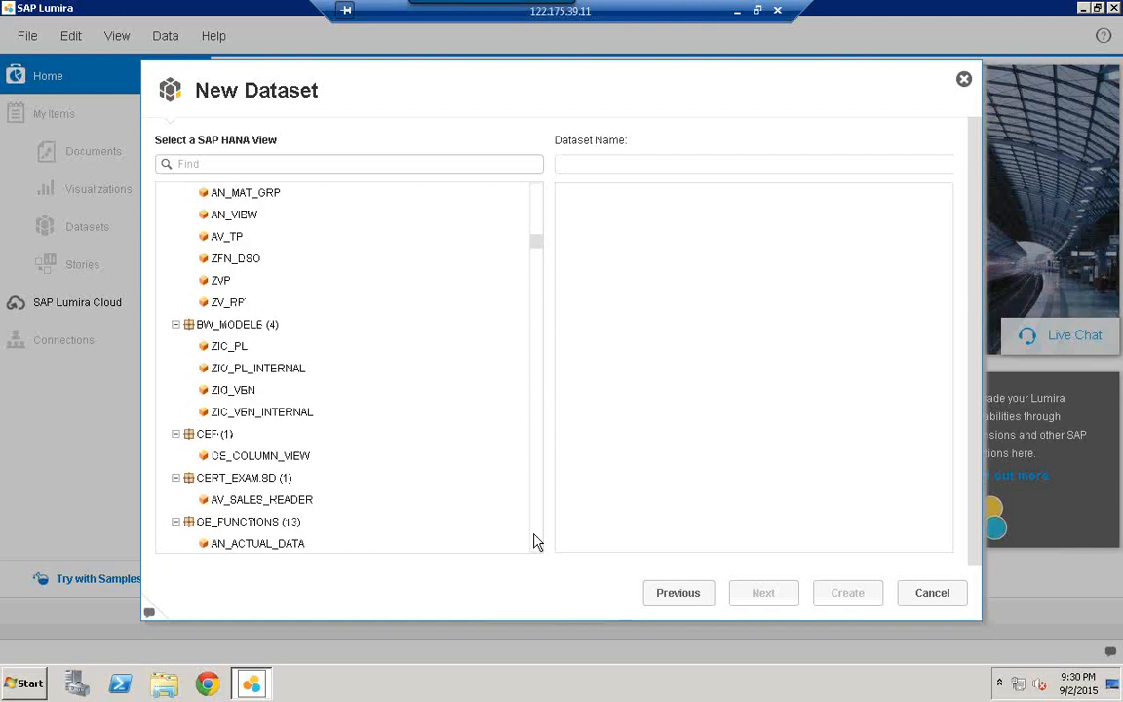
{"action": "left_click", "coordinate": [536, 541]}
{"action": "left_click", "coordinate": [535, 541]}
{"action": "left_click", "coordinate": [535, 541]}
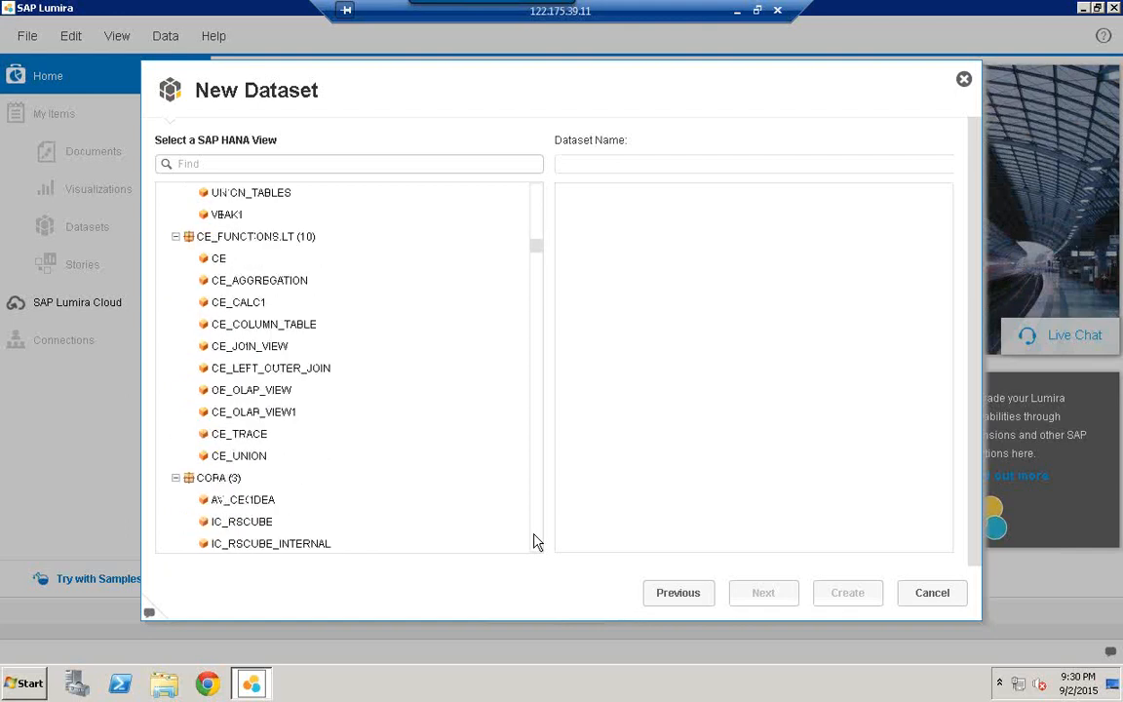
{"action": "left_click", "coordinate": [535, 541]}
{"action": "left_click", "coordinate": [535, 541]}
{"action": "left_click", "coordinate": [535, 541]}
{"action": "left_click", "coordinate": [535, 541]}
{"action": "left_click", "coordinate": [535, 541]}
{"action": "left_click", "coordinate": [536, 541]}
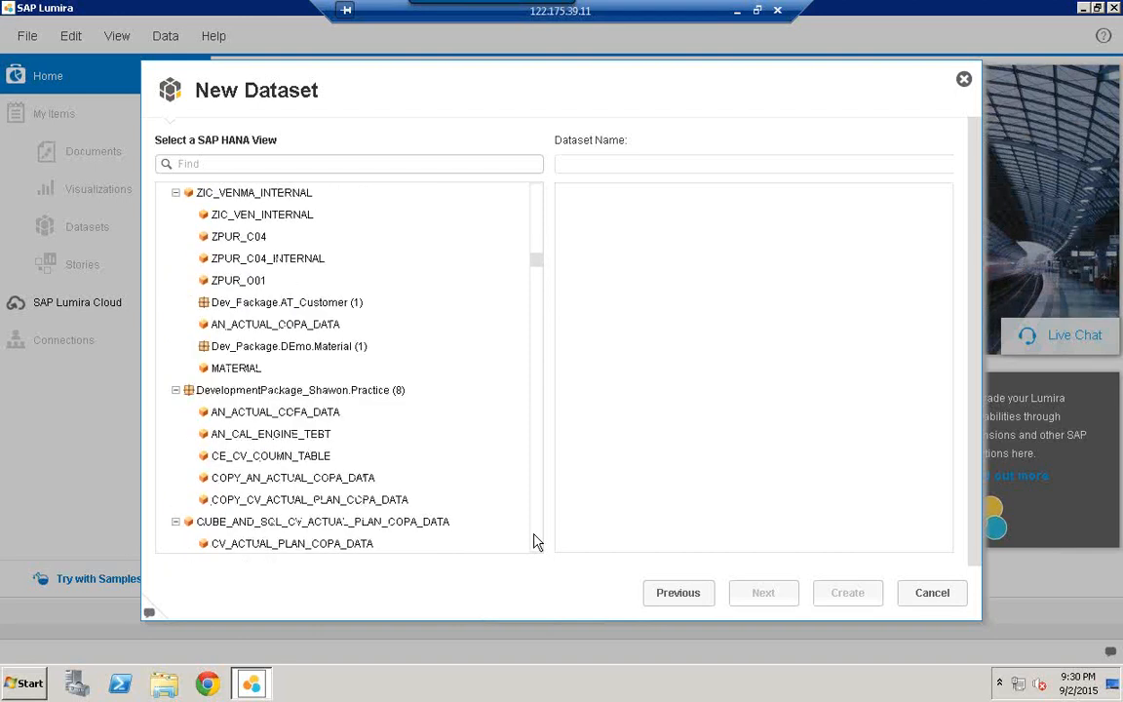
{"action": "left_click", "coordinate": [535, 541]}
{"action": "left_click", "coordinate": [535, 541]}
{"action": "left_click", "coordinate": [204, 164]}
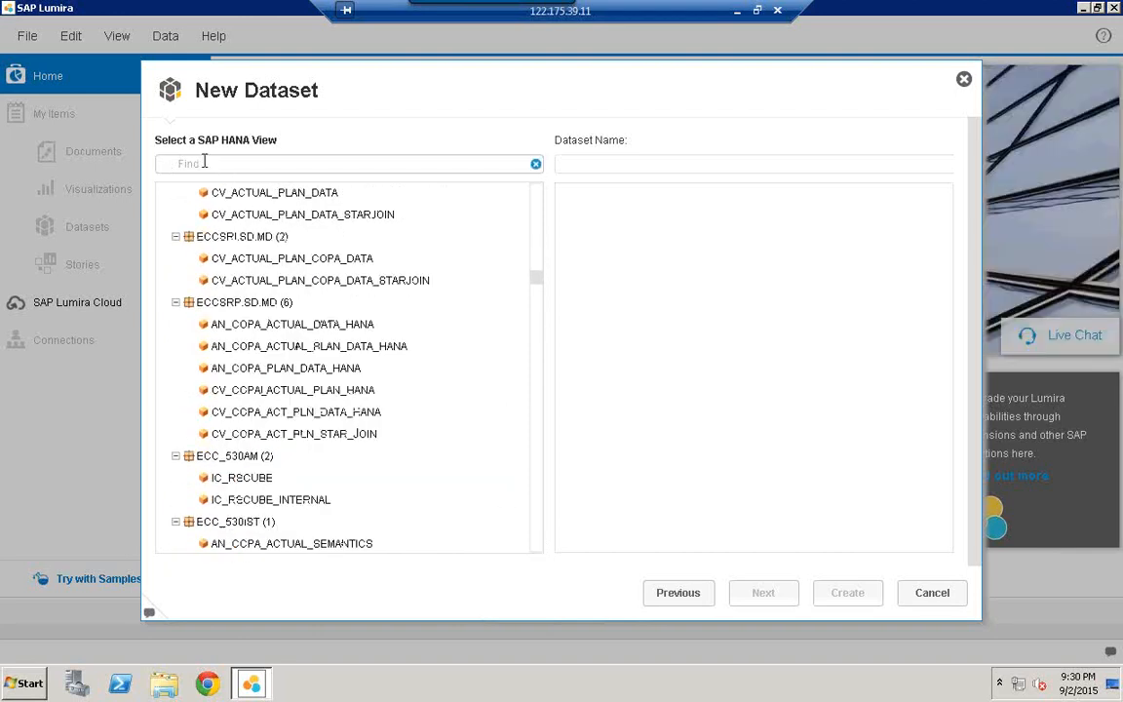
Step: Filter the HANA view list by searching for ECCAUG
{"action": "type", "text": "e"}
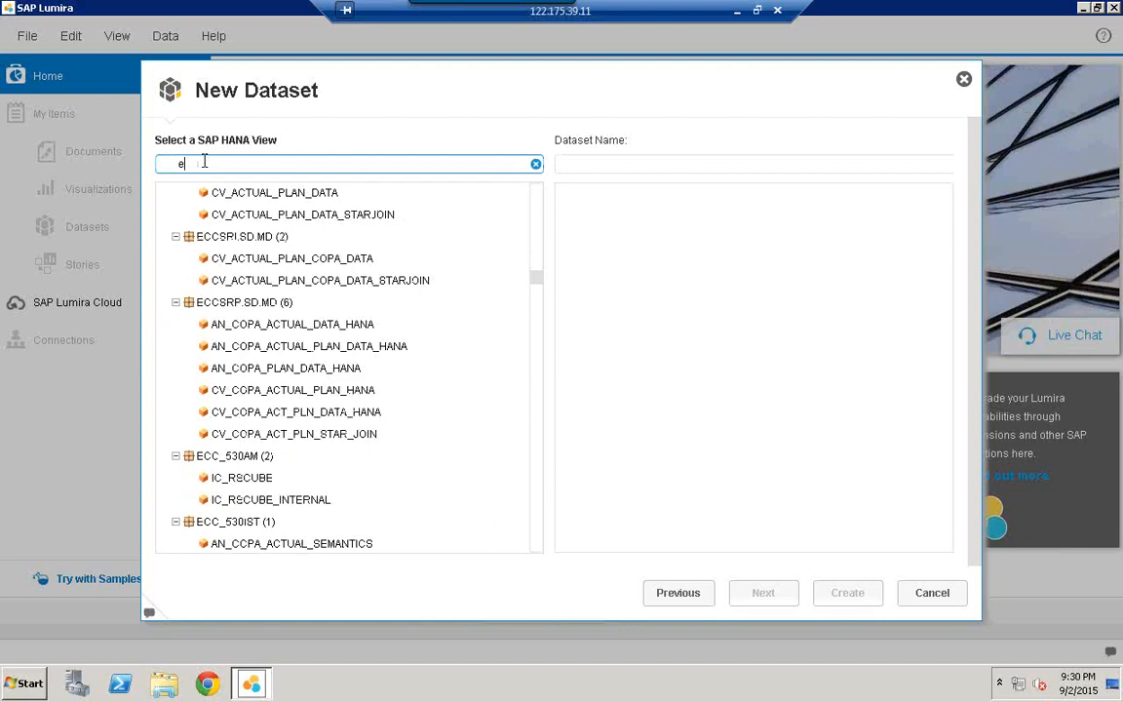
{"action": "type", "text": "cc"}
{"action": "key", "text": "BackSpace"}
{"action": "key", "text": "BackSpace"}
{"action": "key", "text": "BackSpace"}
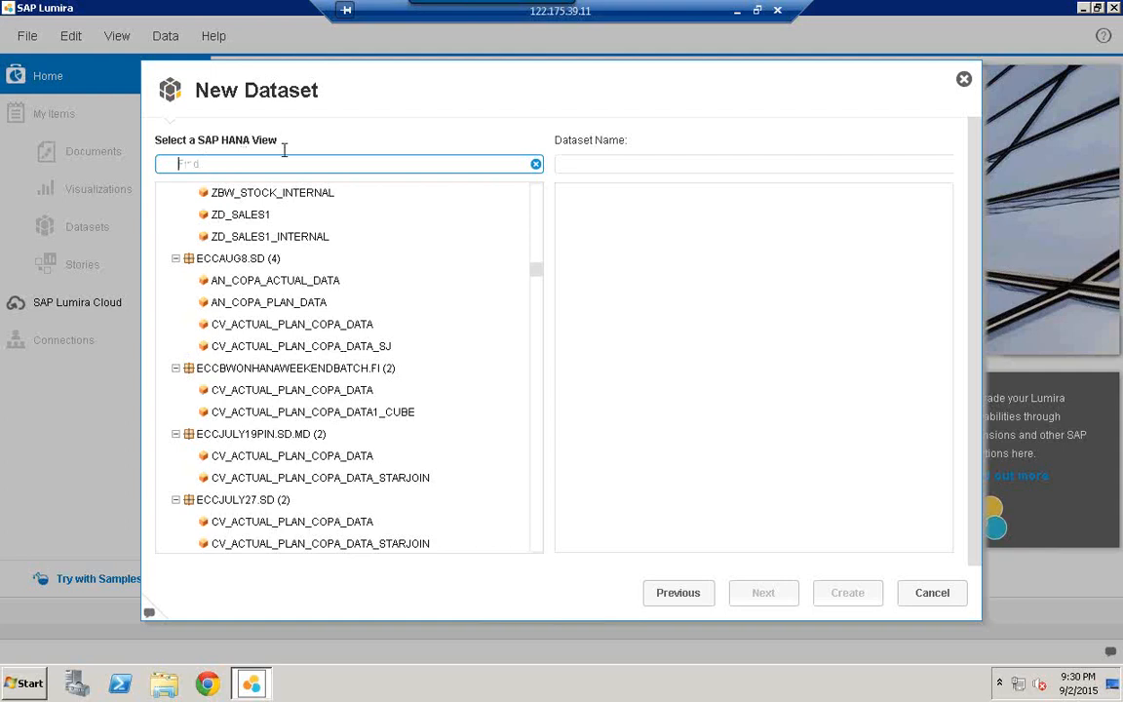
{"action": "type", "text": "ECCAUG"}
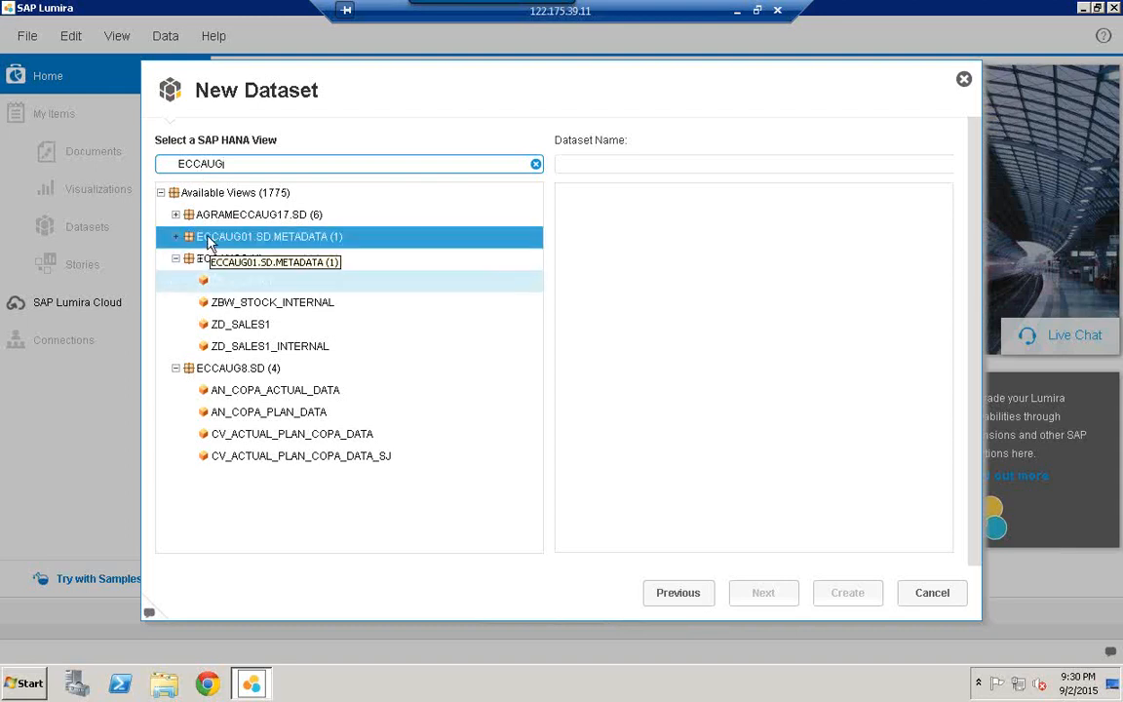
Step: Create a dataset from AN_COPA_ACUAL_DATA in the AGRAMECCAUG17.SD package
{"action": "left_click", "coordinate": [176, 215]}
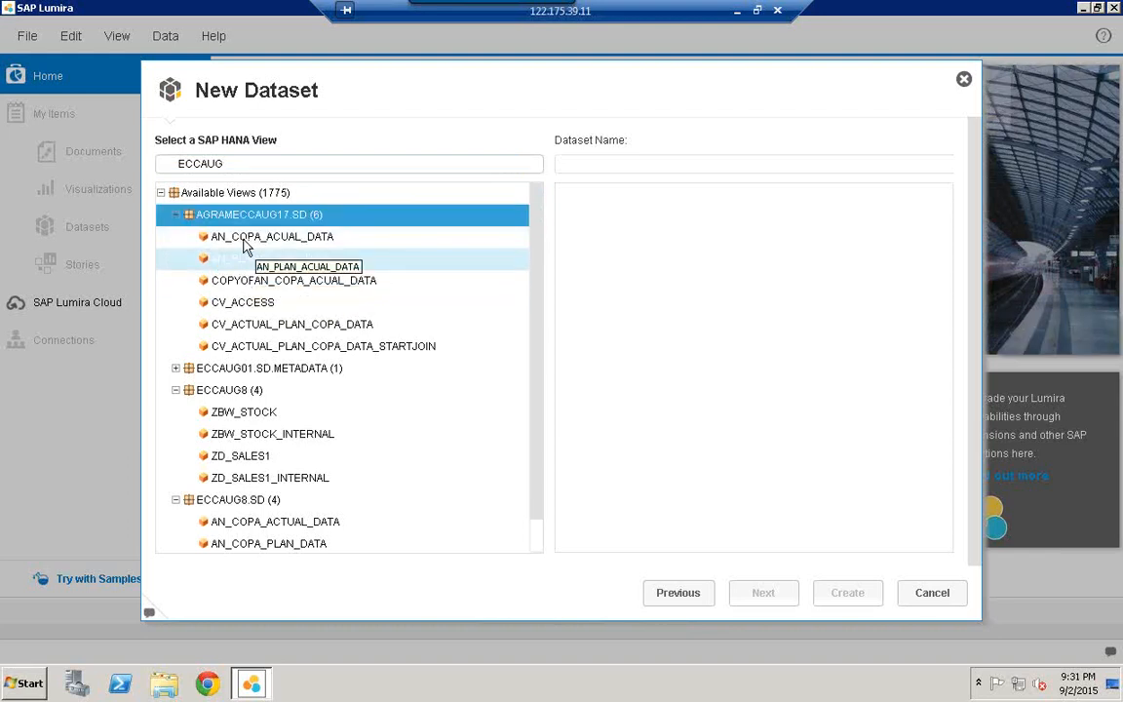
{"action": "left_click", "coordinate": [287, 239]}
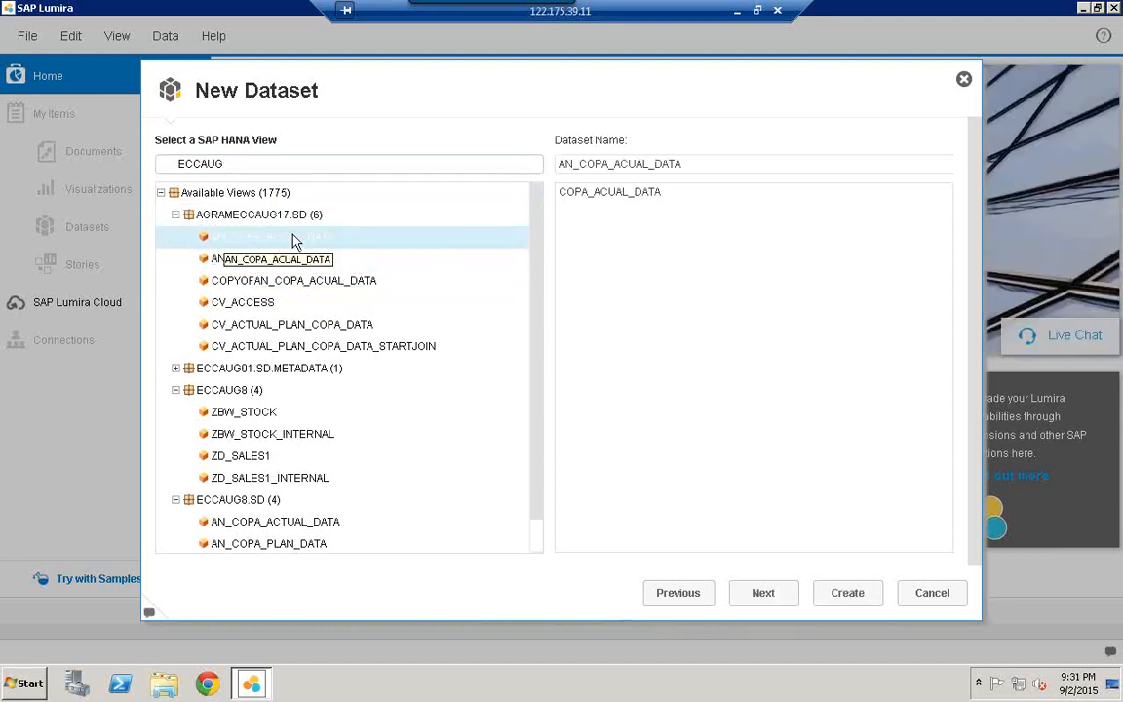
{"action": "left_click", "coordinate": [865, 601]}
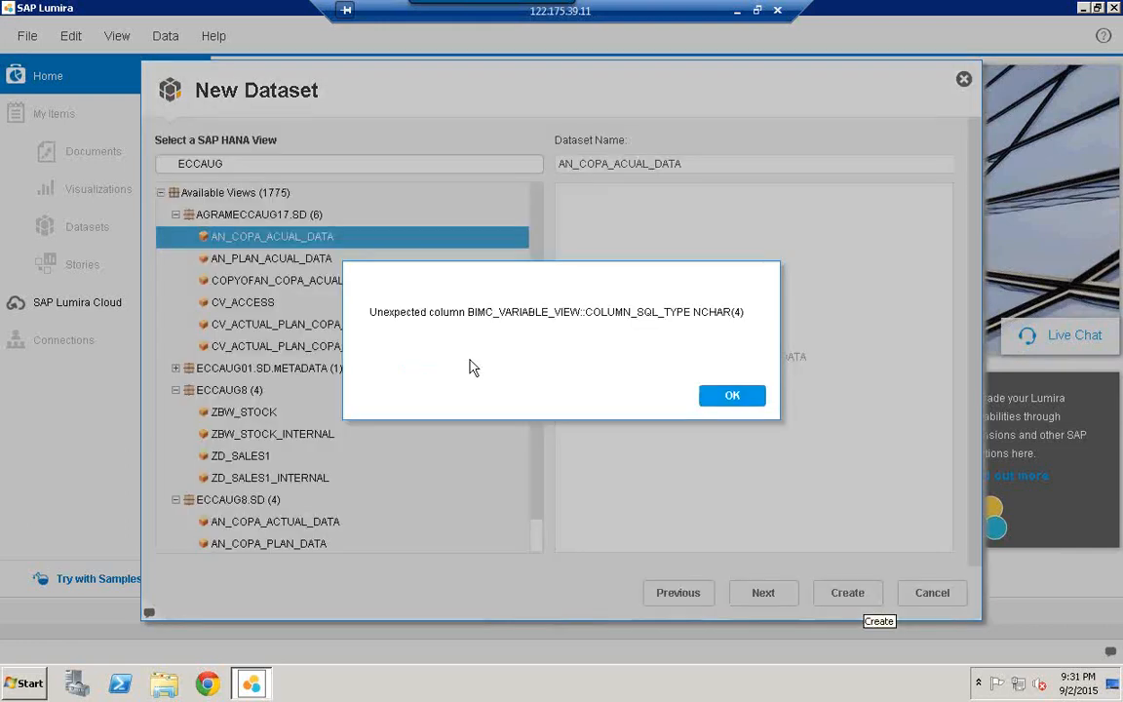
Step: Dismiss the column error and try AN_PLAN_ACUAL_DATA, cancelling its variable prompt
{"action": "left_click", "coordinate": [733, 397]}
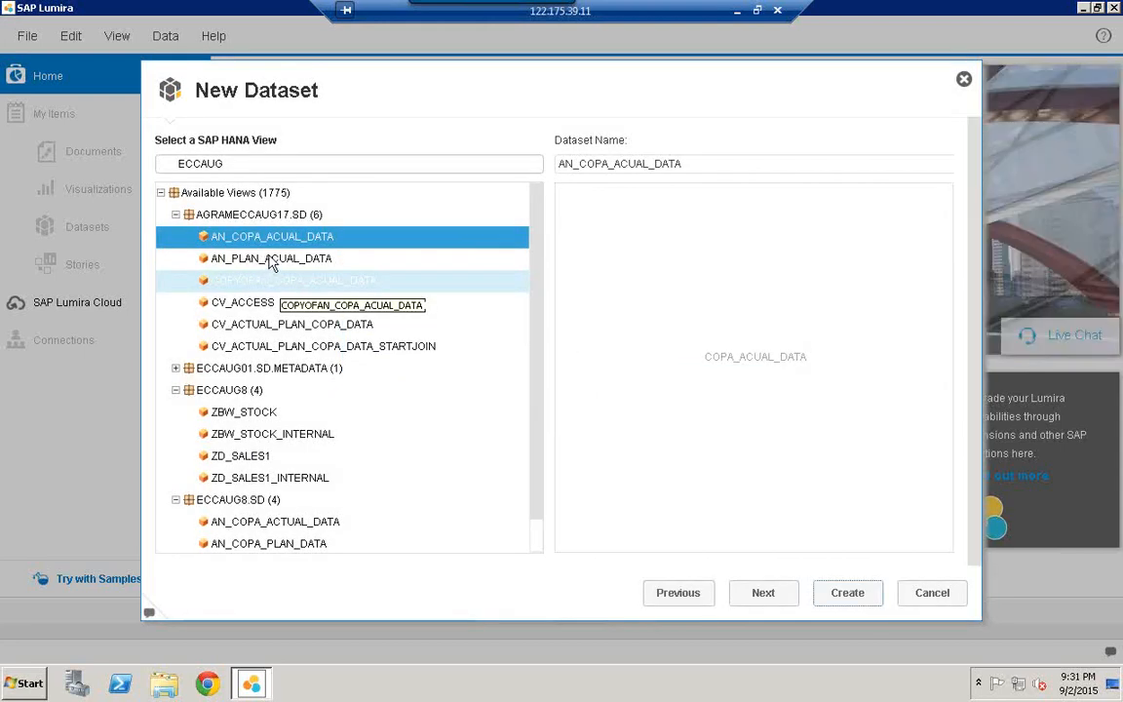
{"action": "left_click", "coordinate": [269, 259]}
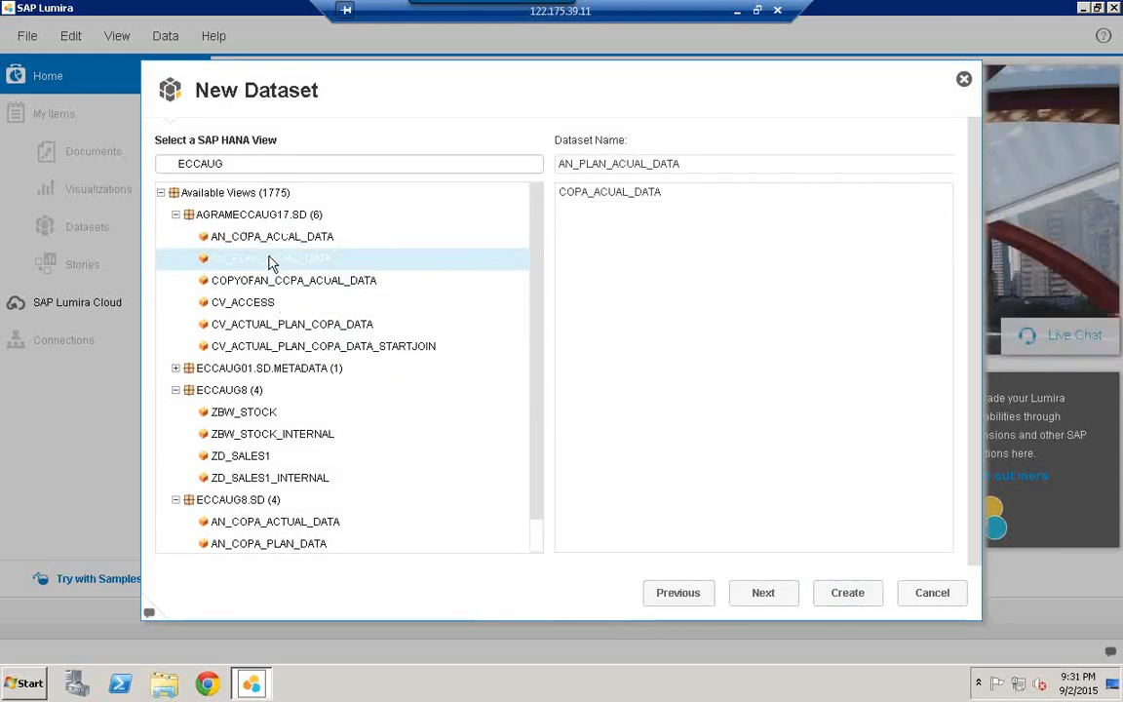
{"action": "left_click", "coordinate": [844, 594]}
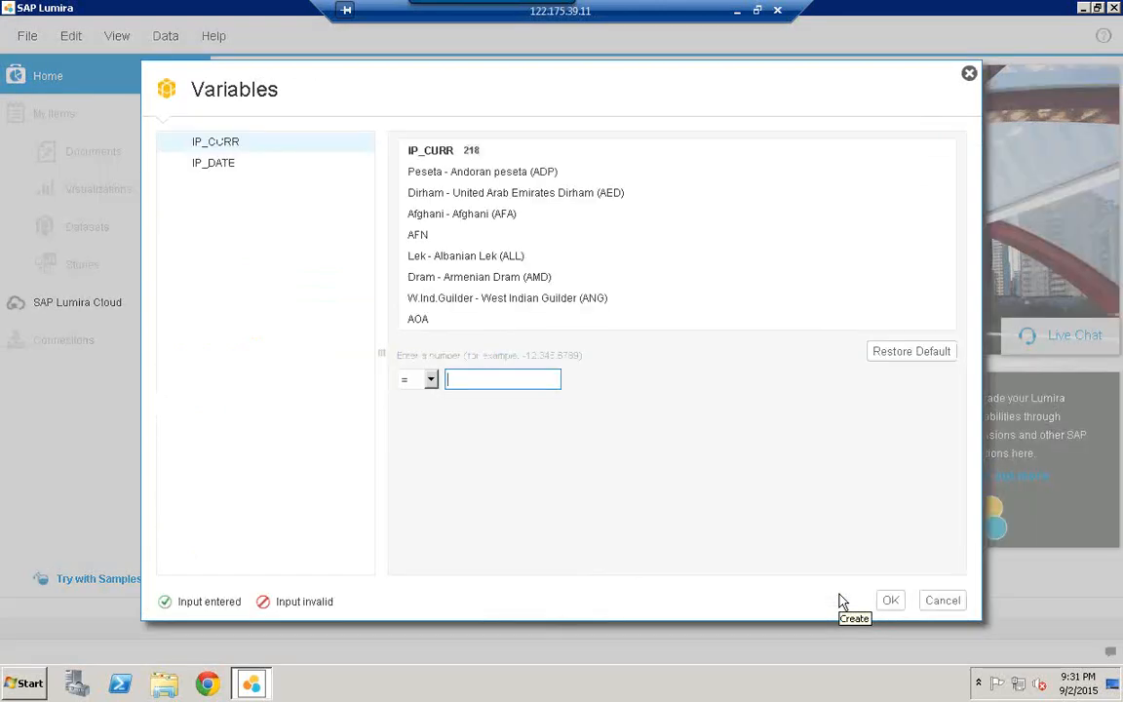
{"action": "left_click", "coordinate": [942, 601]}
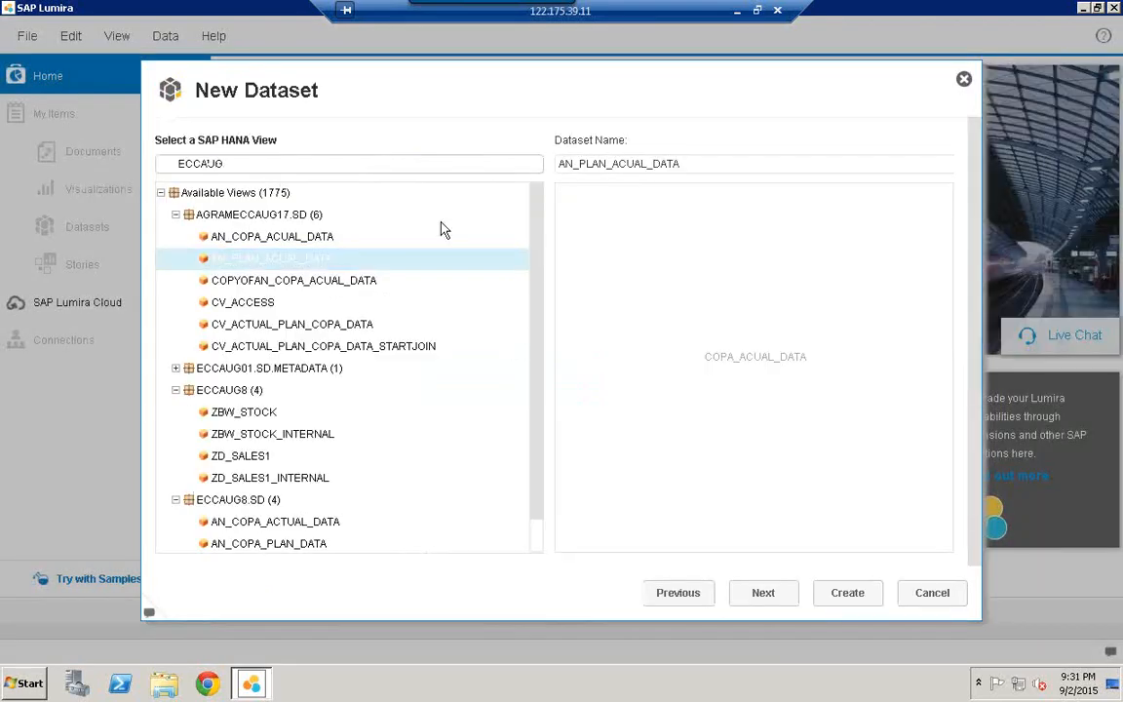
Step: Create the dataset from the CV_ACTUAL_PLAN_COPA_DATA calculation view instead
{"action": "left_click", "coordinate": [244, 303]}
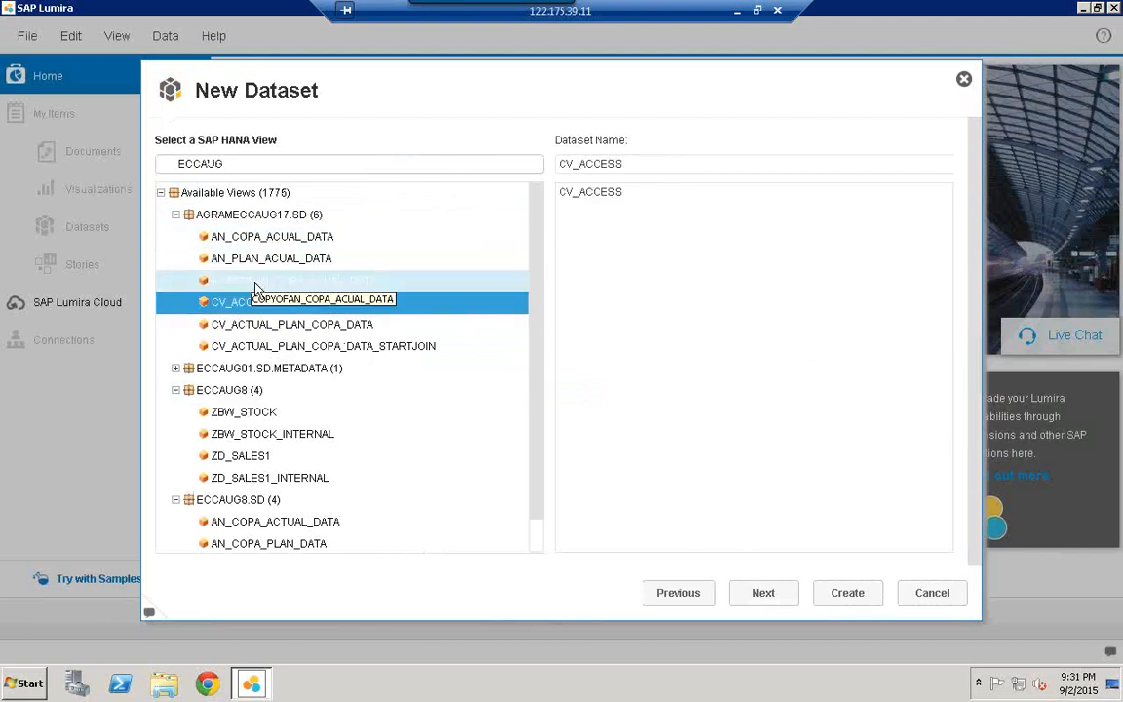
{"action": "left_click", "coordinate": [254, 281]}
{"action": "left_click", "coordinate": [275, 326]}
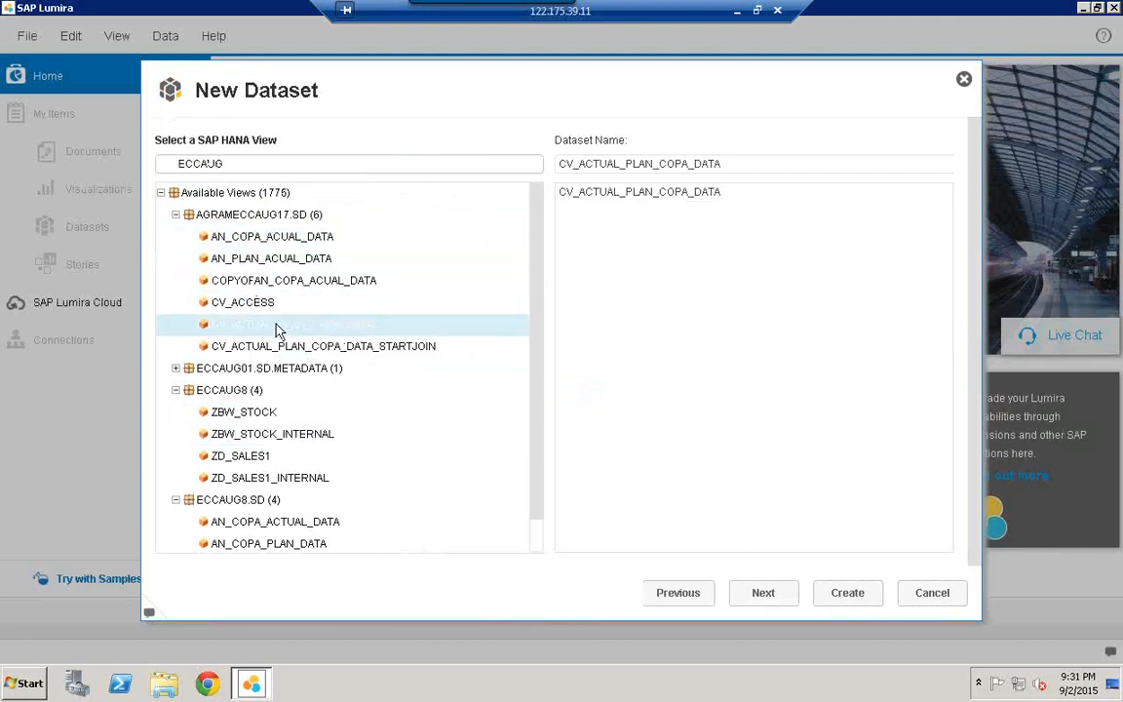
{"action": "left_click", "coordinate": [847, 598]}
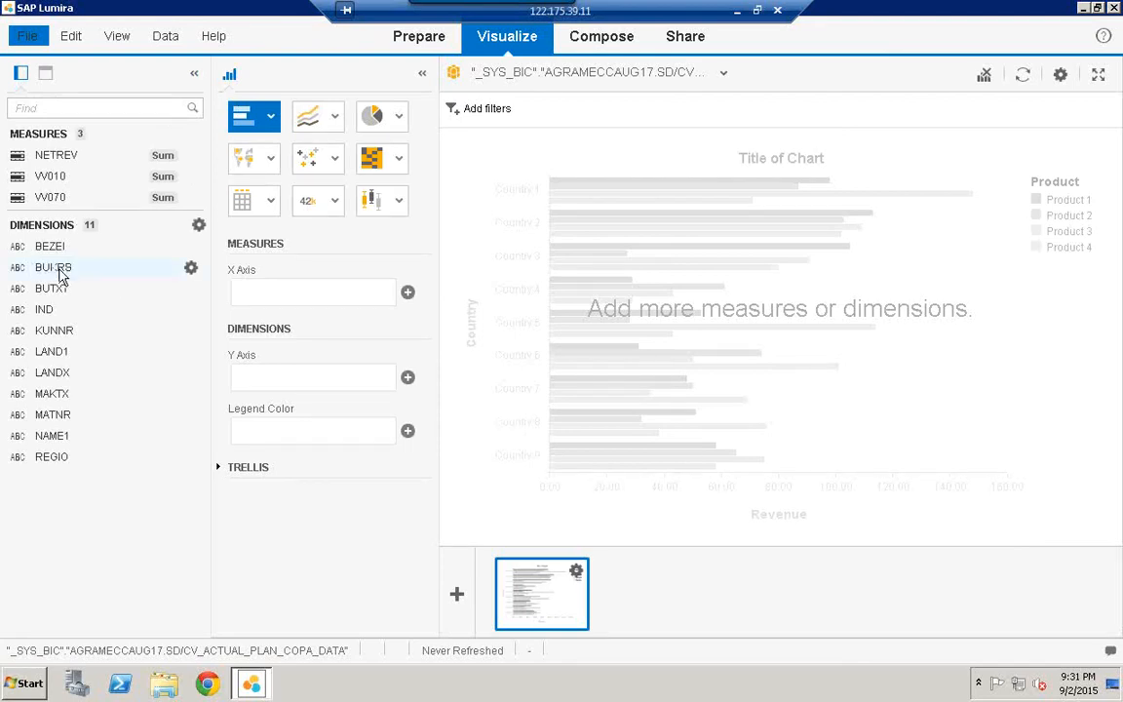
Step: Chart VV010 by BUKRS, then launch SAP HANA Studio from the Start menu
{"action": "left_click_drag", "start_coordinate": [49, 276], "coordinate": [298, 378]}
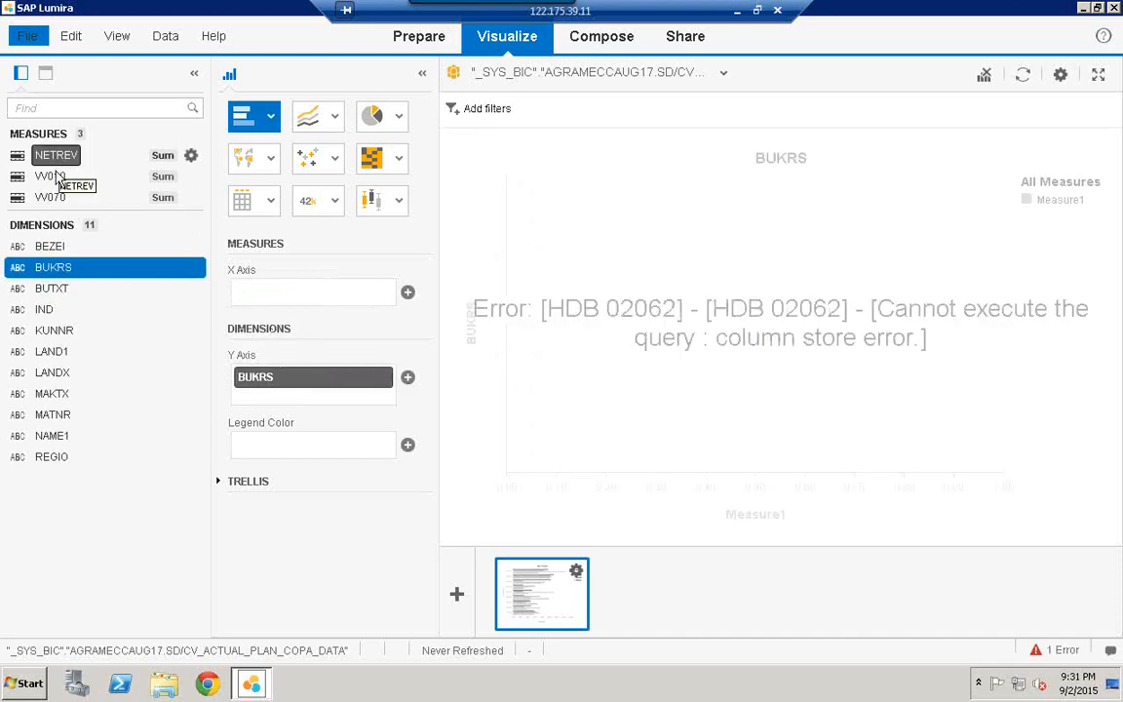
{"action": "left_click_drag", "start_coordinate": [161, 212], "coordinate": [286, 289]}
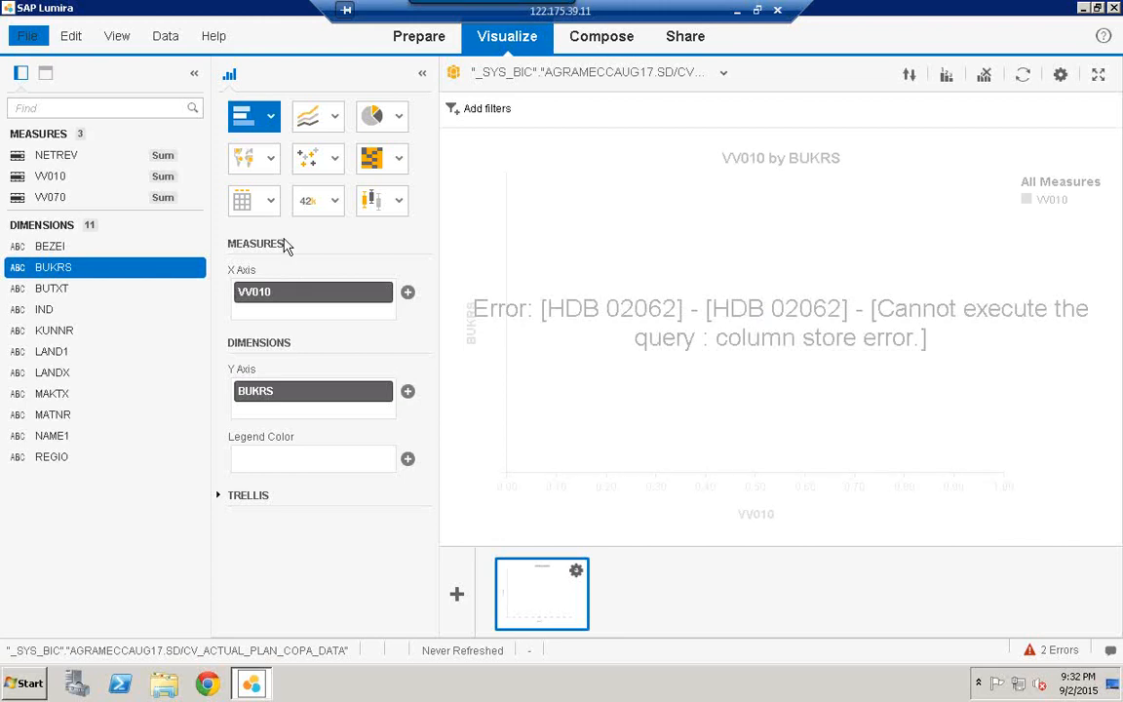
{"action": "left_click", "coordinate": [27, 682]}
{"action": "left_click", "coordinate": [85, 312]}
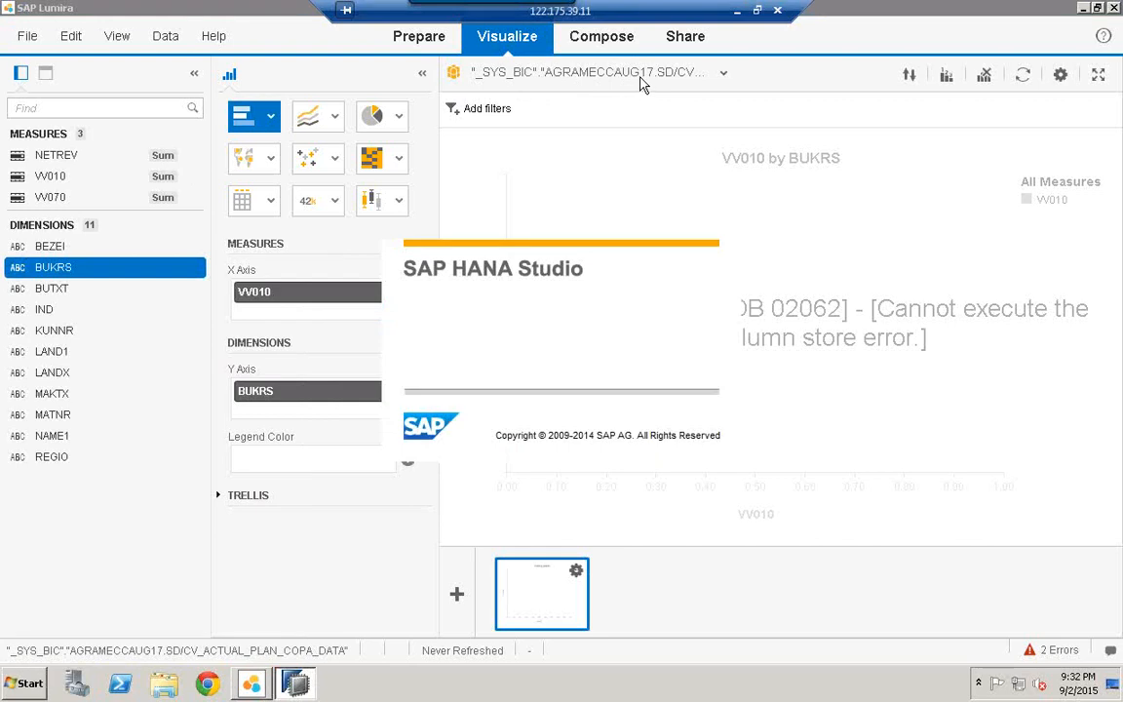
Step: In SAP HANA Studio, expand HDB > Content, widen the Systems panel, and decline the Java updater
{"action": "left_click", "coordinate": [723, 73]}
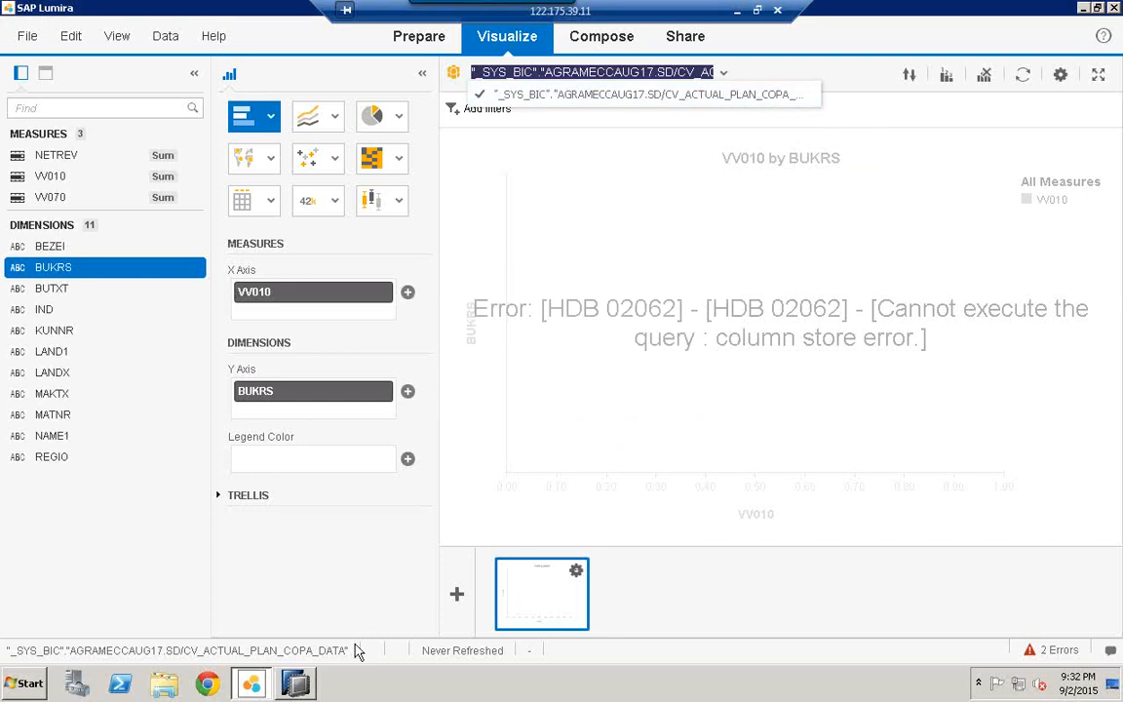
{"action": "left_click", "coordinate": [295, 684]}
{"action": "left_click", "coordinate": [14, 157]}
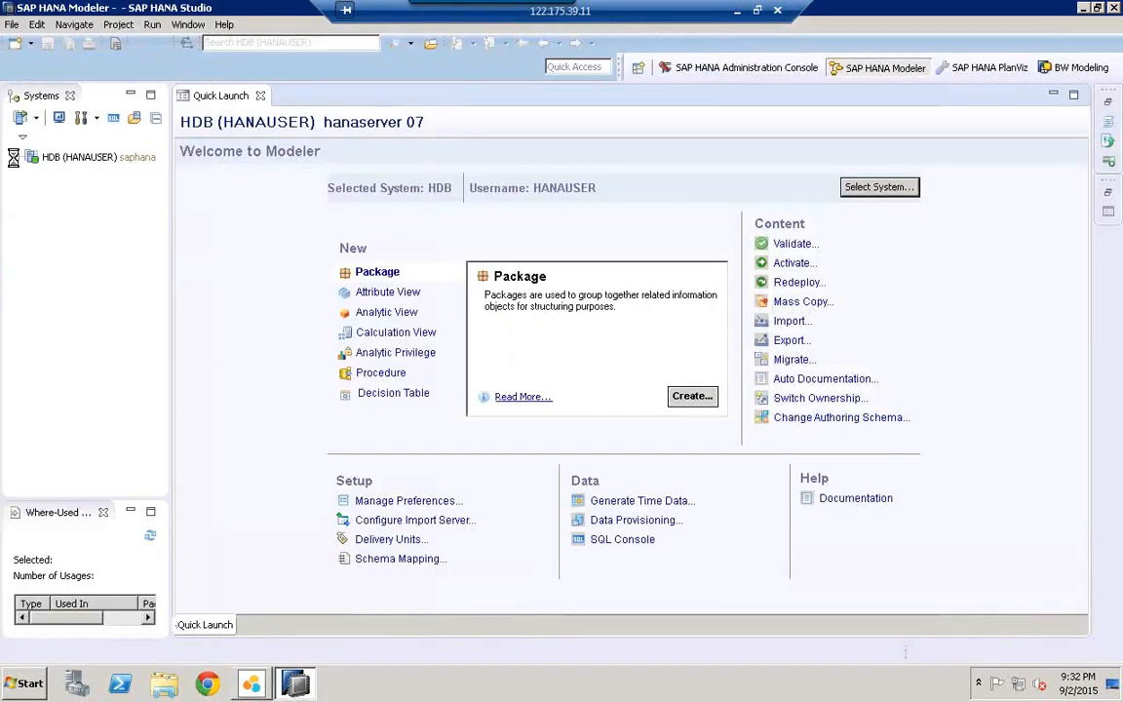
{"action": "left_click_drag", "start_coordinate": [171, 230], "coordinate": [277, 217]}
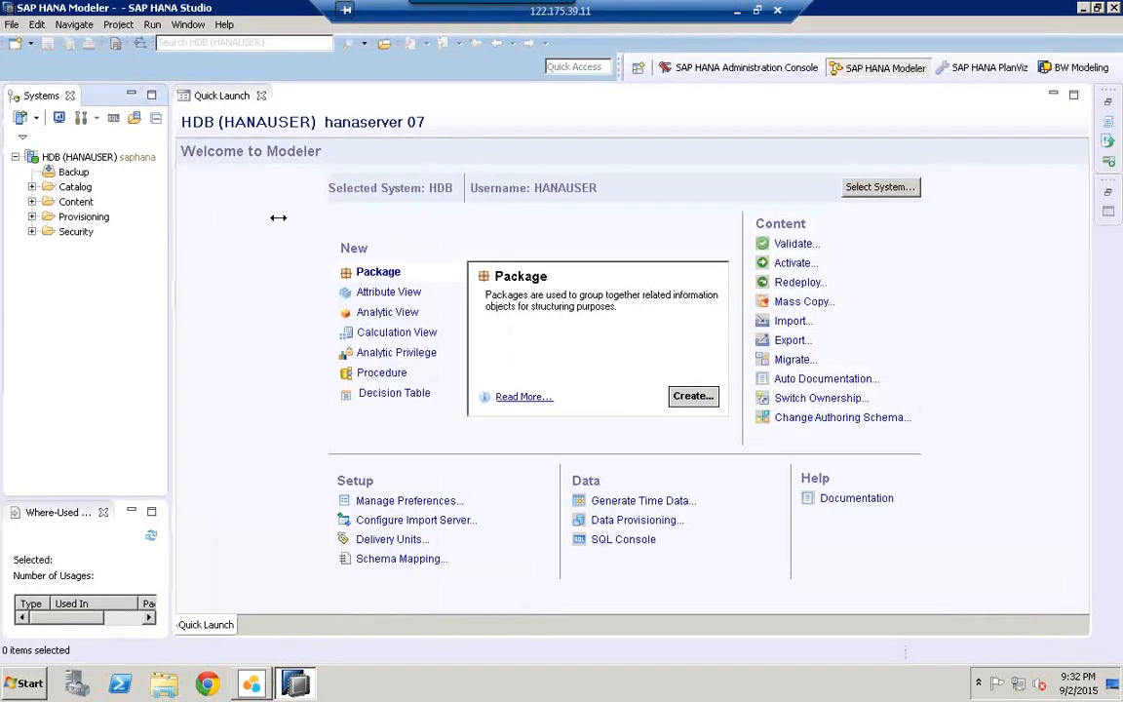
{"action": "left_click", "coordinate": [32, 179]}
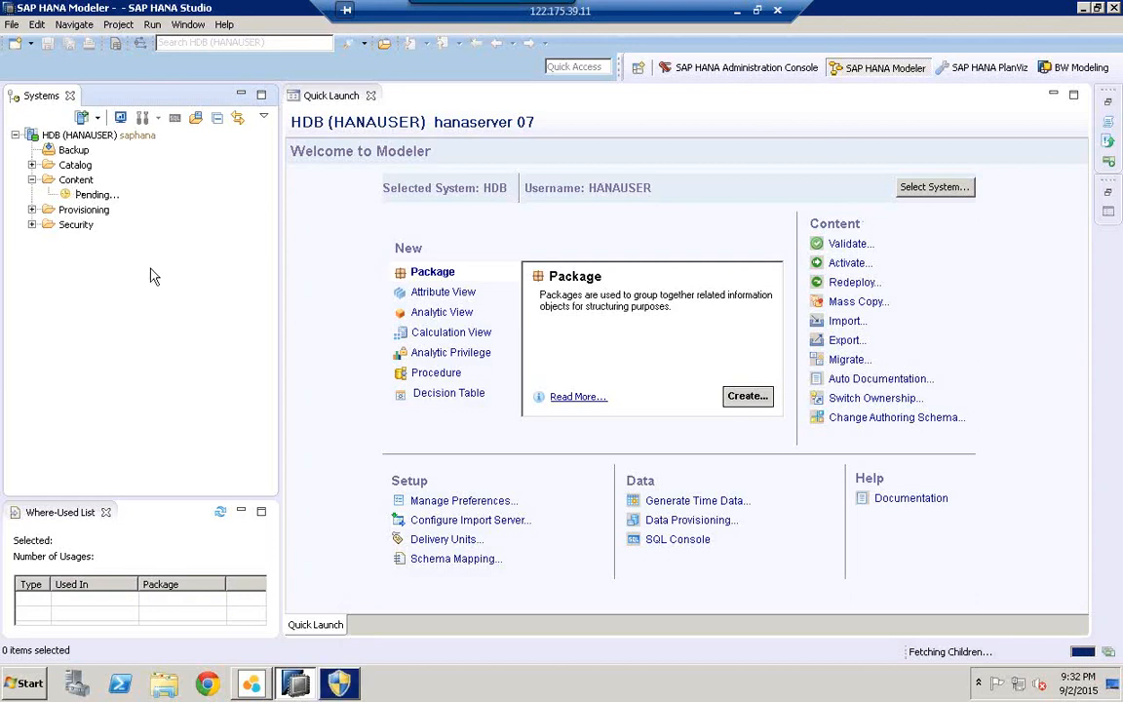
{"action": "left_click", "coordinate": [339, 689]}
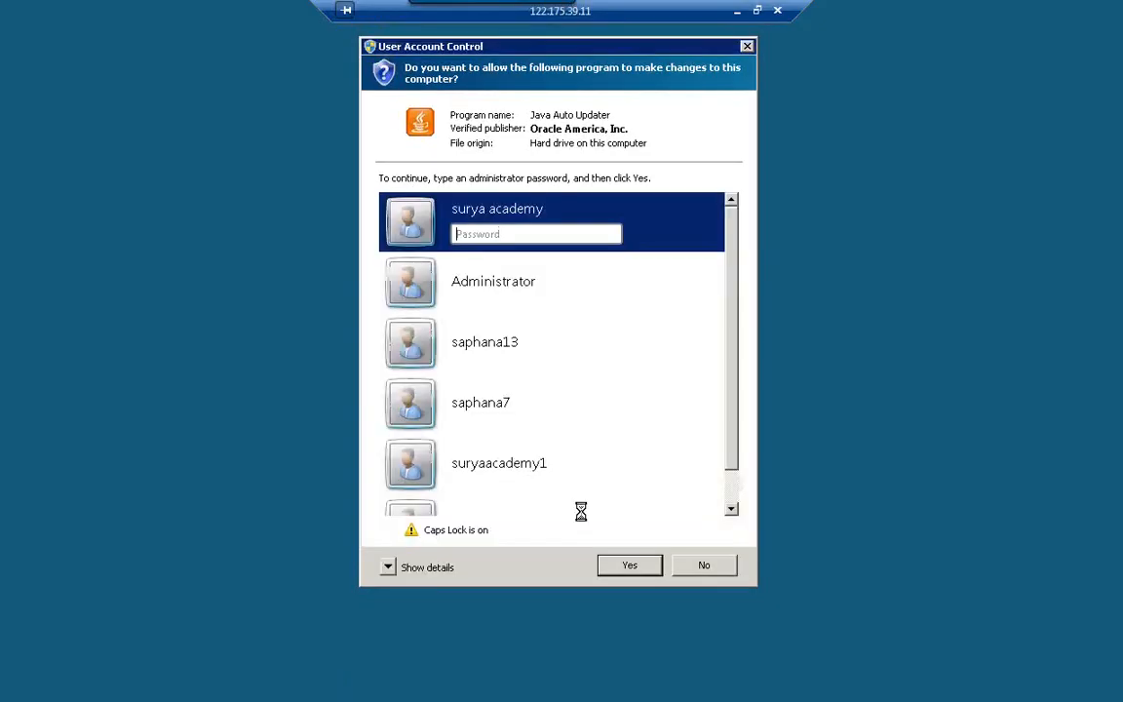
{"action": "left_click", "coordinate": [694, 569]}
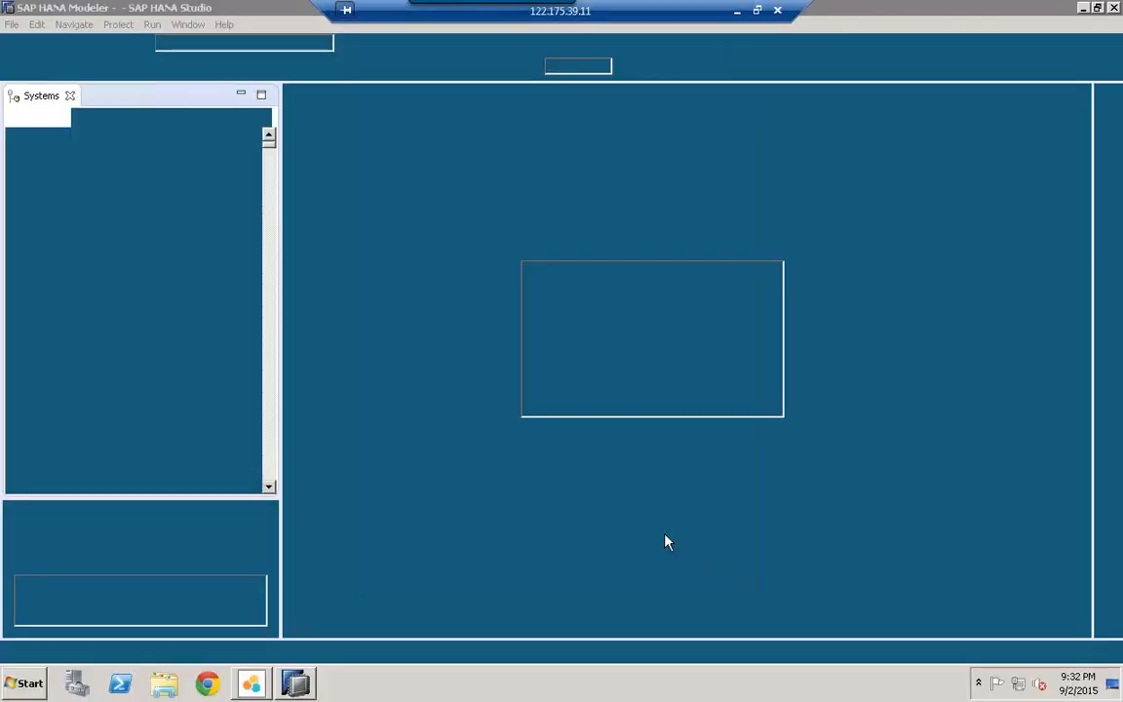
Step: Navigate to AGRAMECCAUG17 > SD > Calculation Views and select CV_ACTUAL_PLAN_COPA_DATA
{"action": "left_click", "coordinate": [81, 195]}
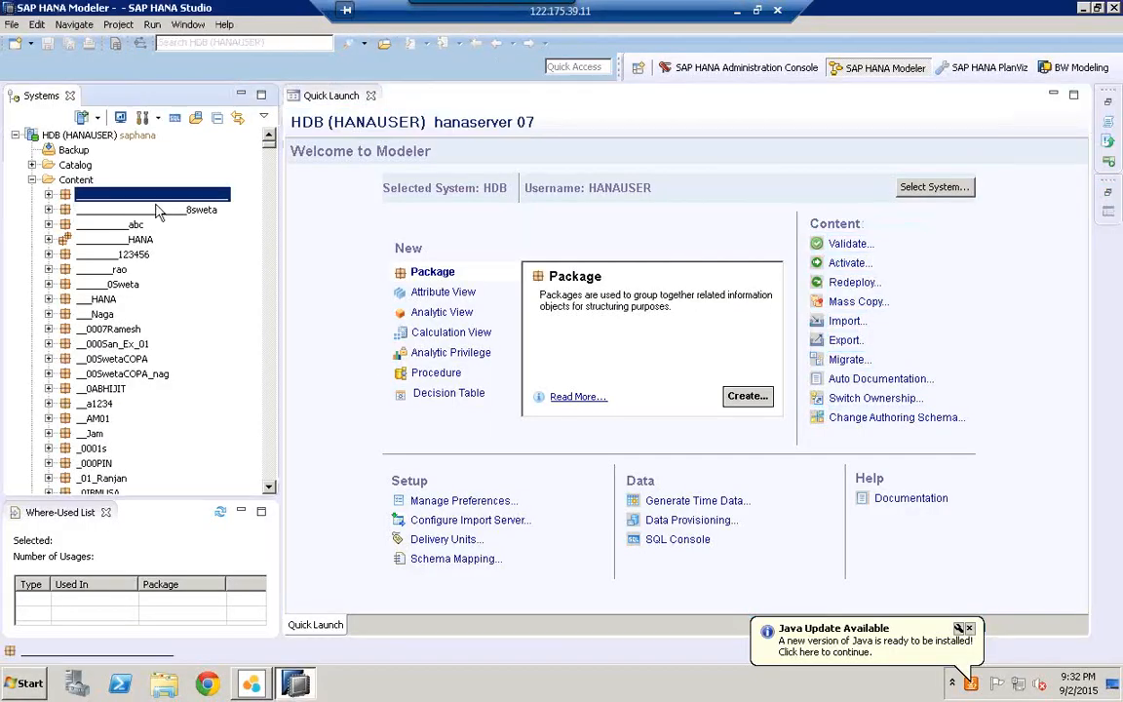
{"action": "type", "text": "eccaug"}
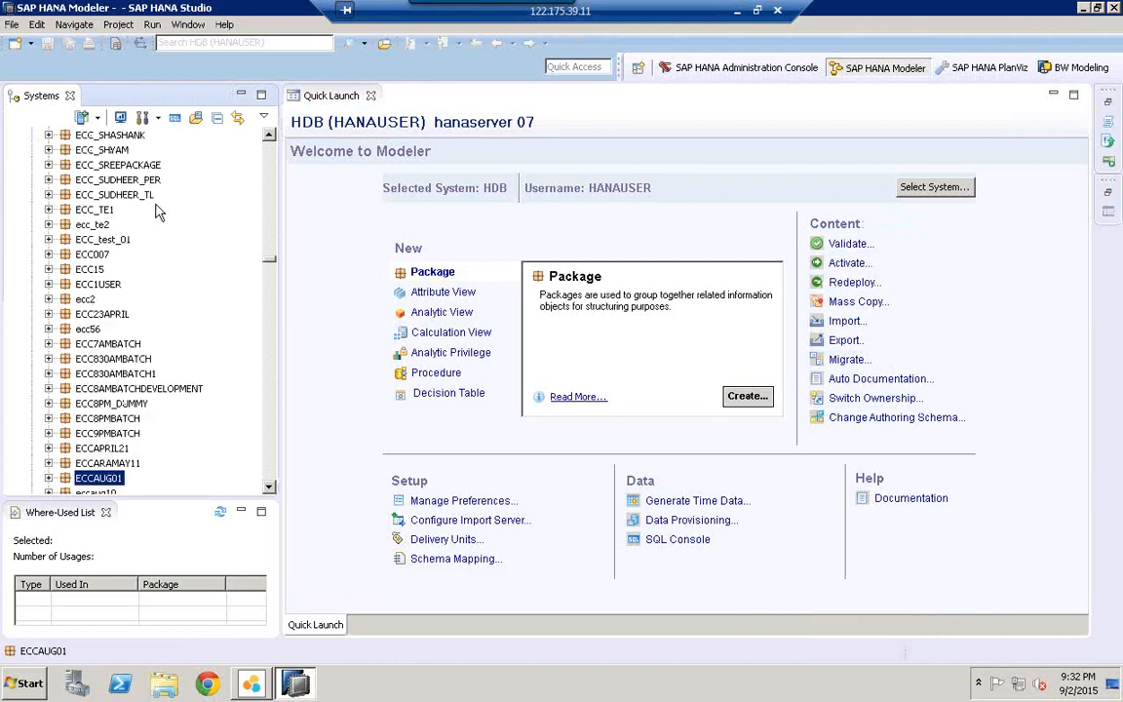
{"action": "scroll", "coordinate": [272, 480], "scroll_direction": "down", "scroll_amount": 4}
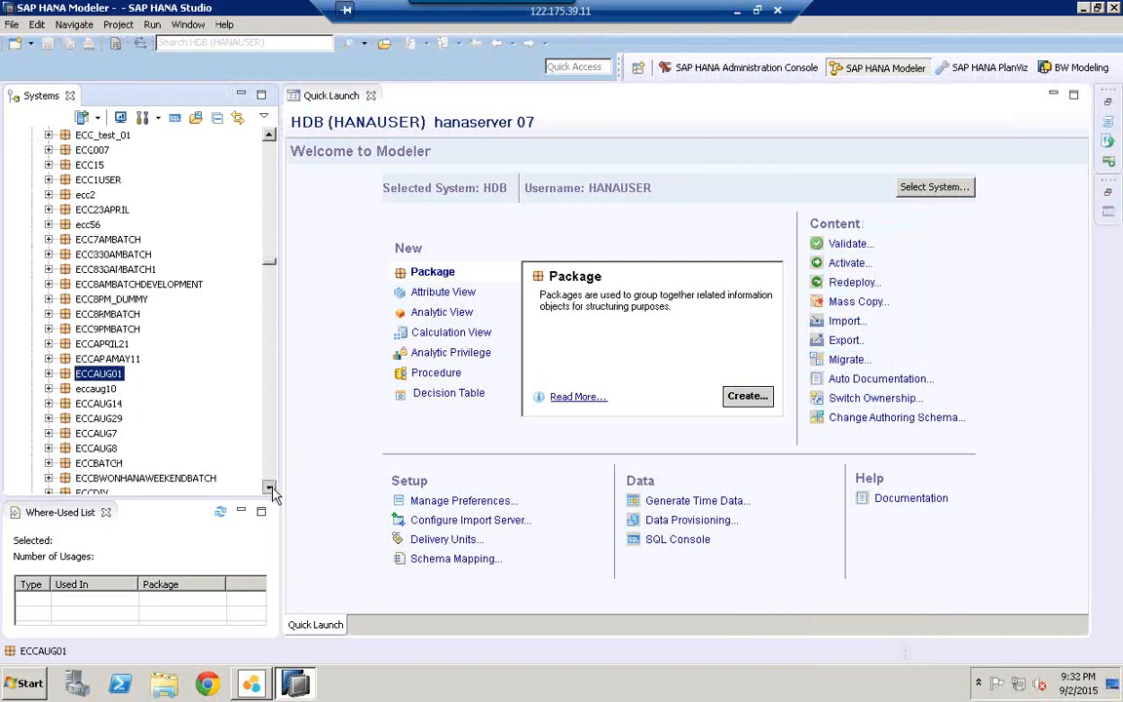
{"action": "left_click", "coordinate": [82, 197]}
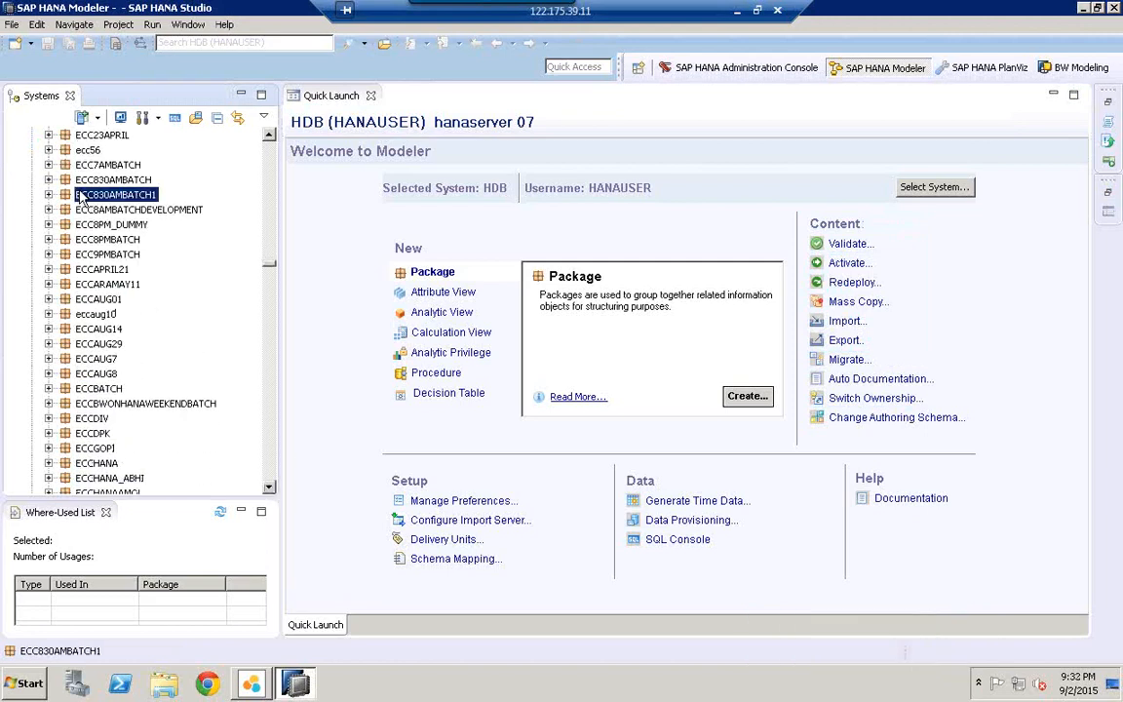
{"action": "type", "text": "agr"}
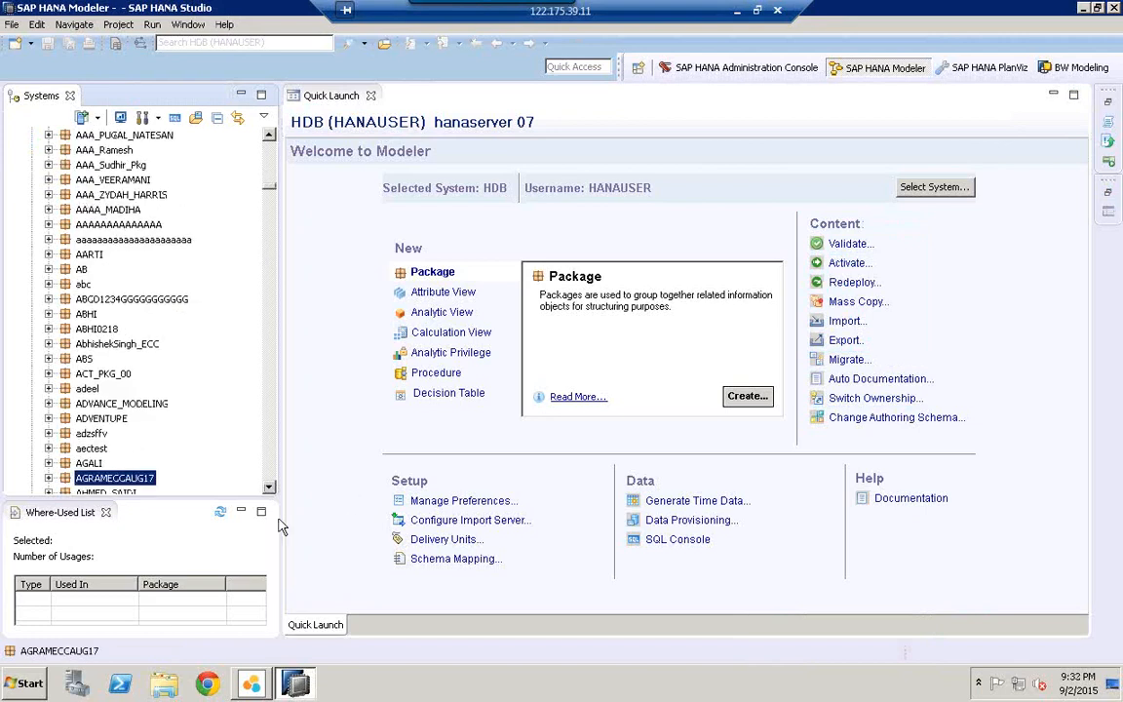
{"action": "scroll", "coordinate": [269, 483], "scroll_direction": "down", "scroll_amount": 5}
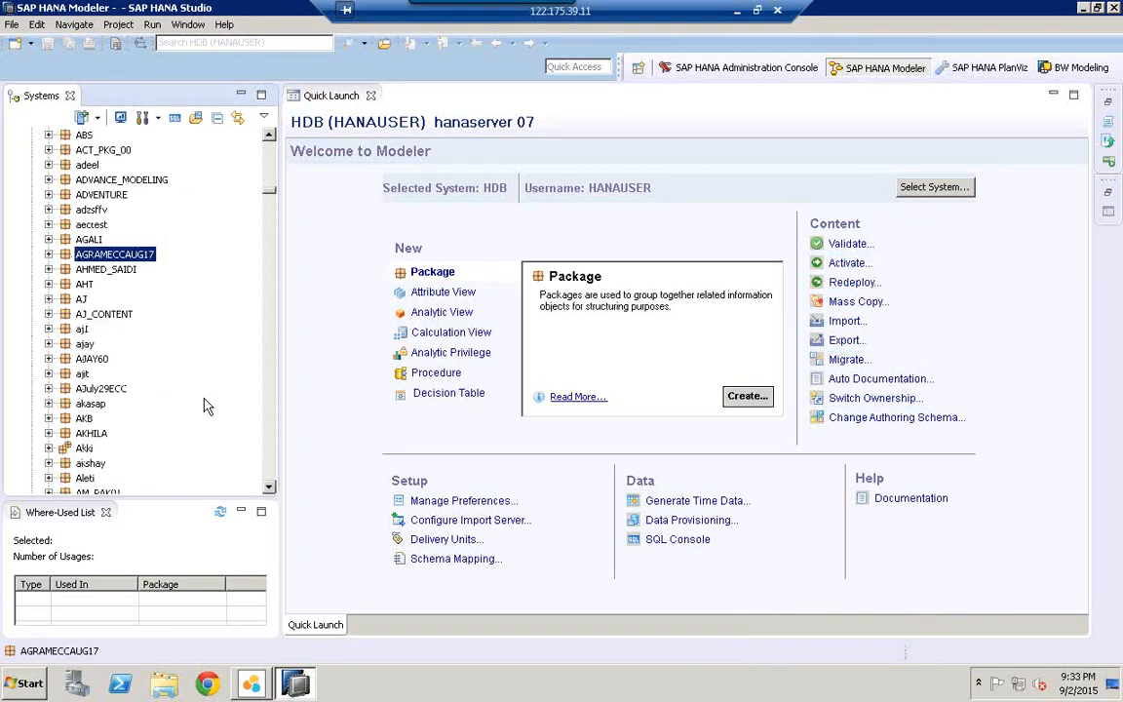
{"action": "left_click", "coordinate": [49, 253]}
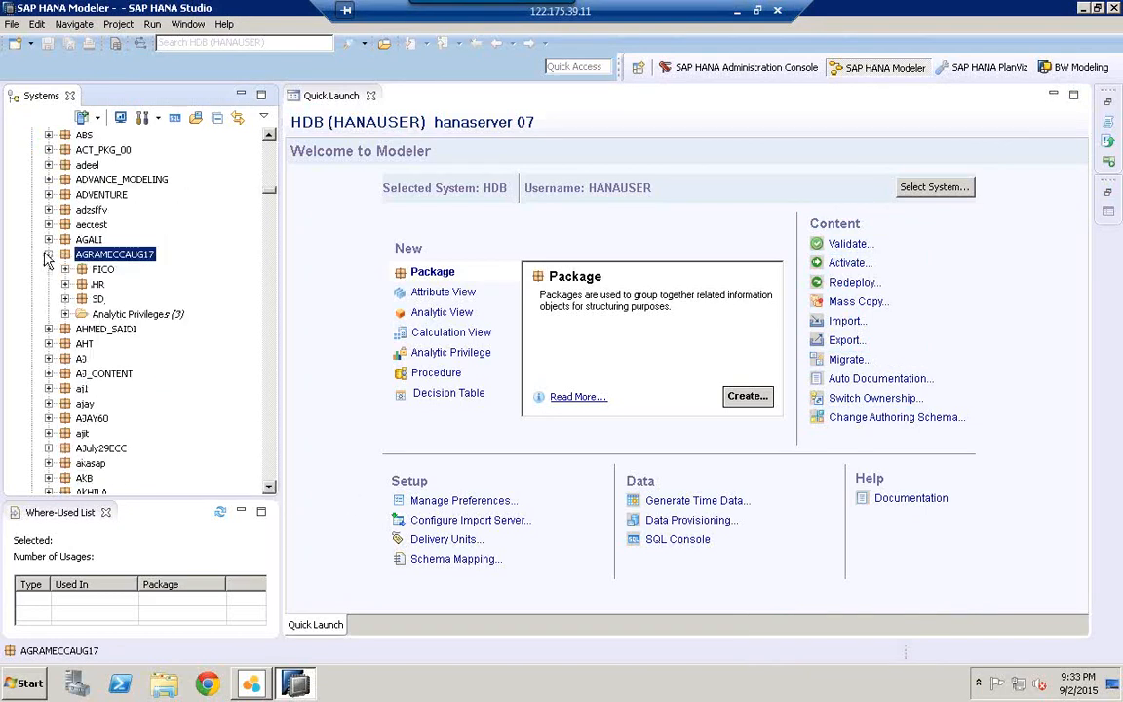
{"action": "left_click", "coordinate": [64, 299]}
{"action": "left_click", "coordinate": [82, 343]}
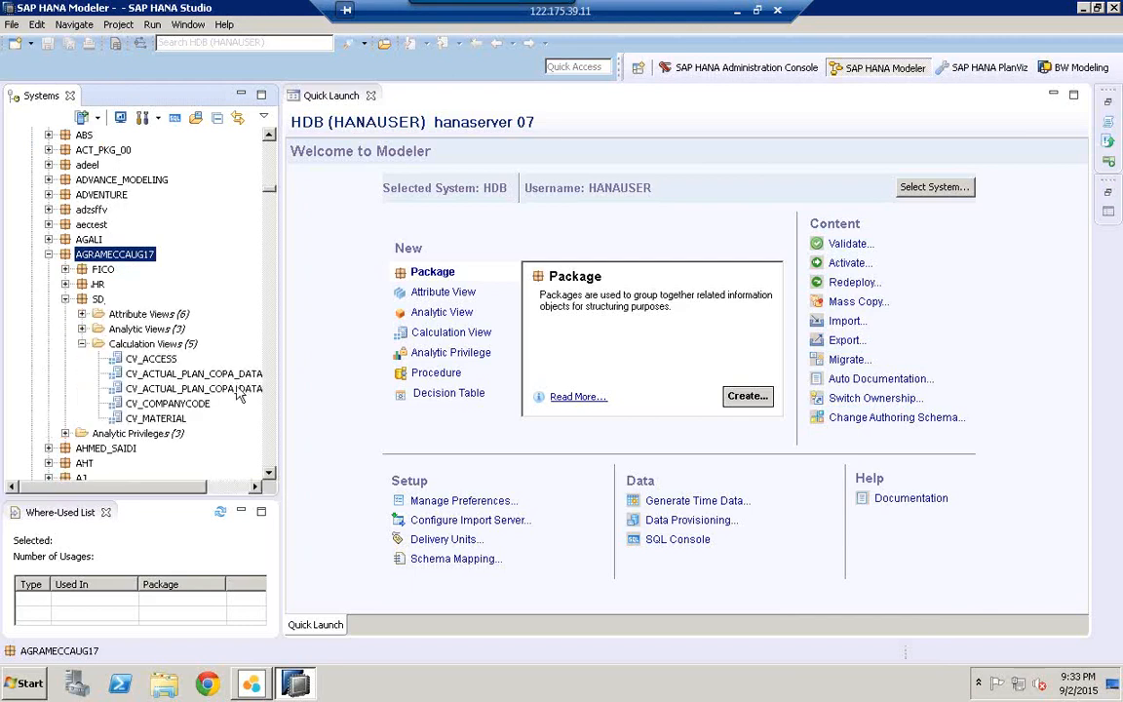
{"action": "left_click_drag", "start_coordinate": [281, 372], "coordinate": [416, 371]}
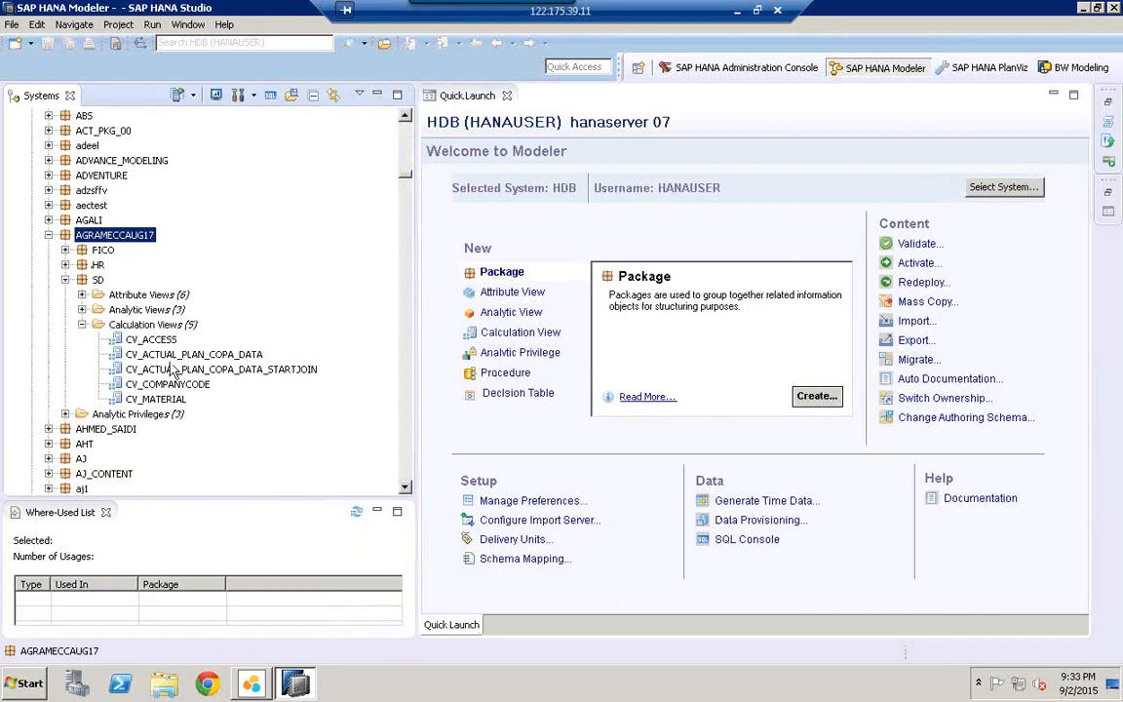
{"action": "left_click", "coordinate": [173, 356]}
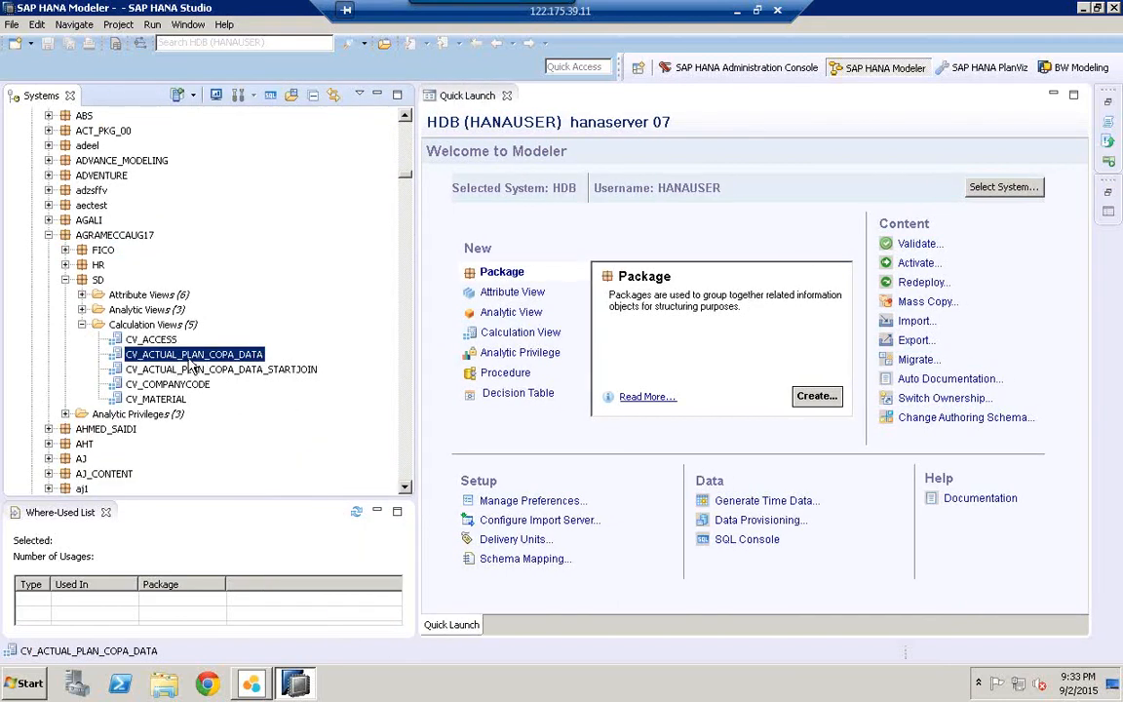
Step: Redeploy CV_ACTUAL_PLAN_COPA_DATA, confirm success in the Job Log, and return to Lumira
{"action": "right_click", "coordinate": [192, 362]}
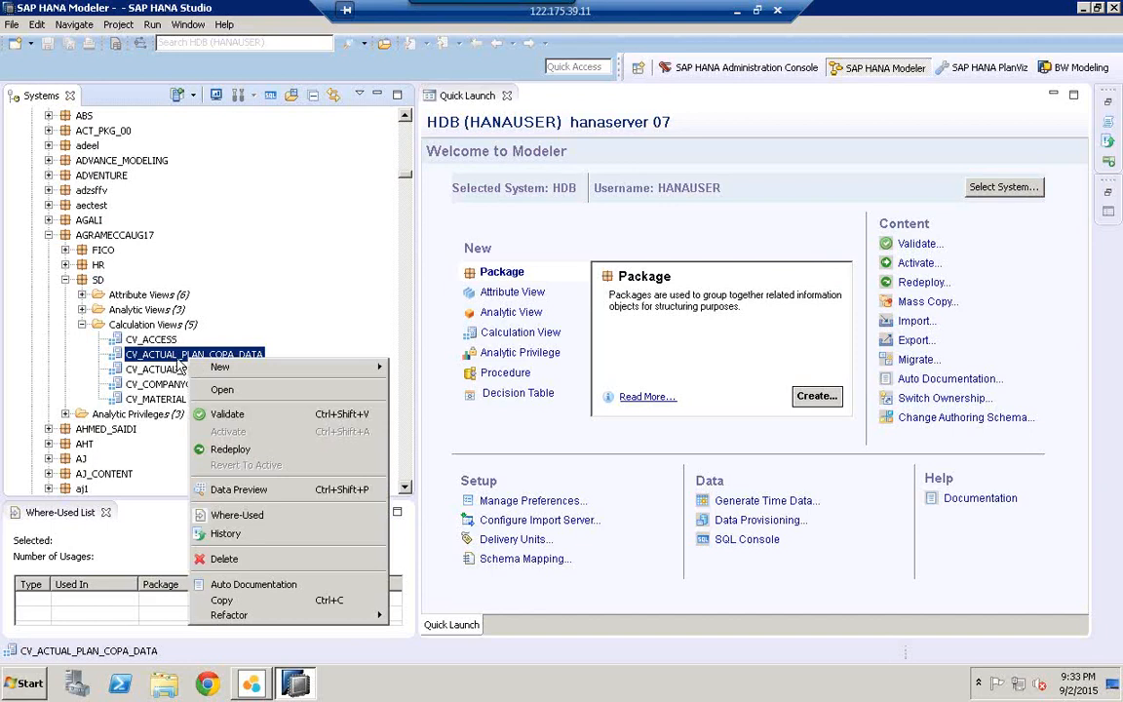
{"action": "left_click", "coordinate": [237, 451]}
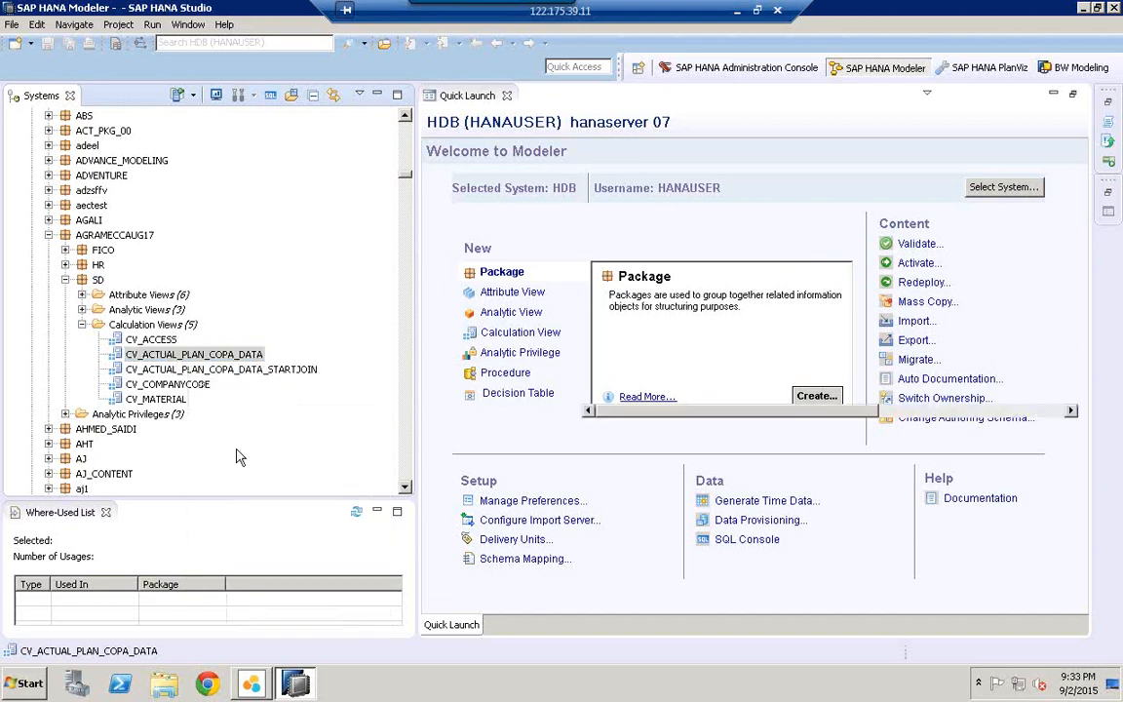
{"action": "left_click_drag", "start_coordinate": [776, 413], "coordinate": [862, 417]}
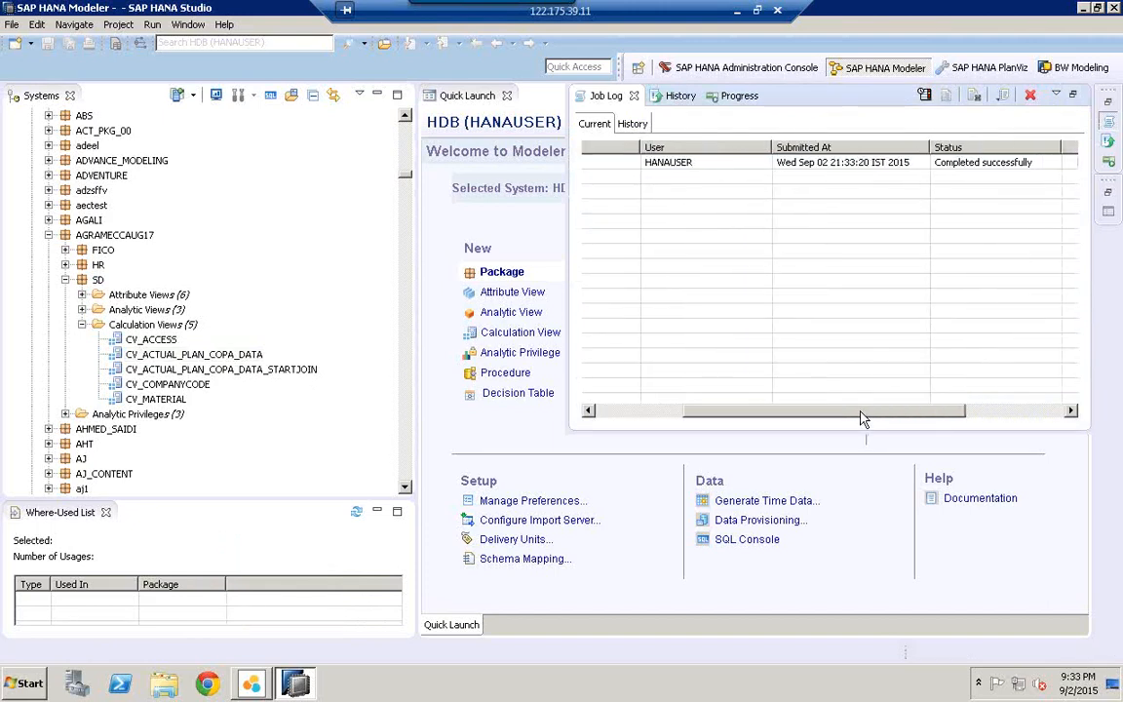
{"action": "left_click", "coordinate": [985, 165]}
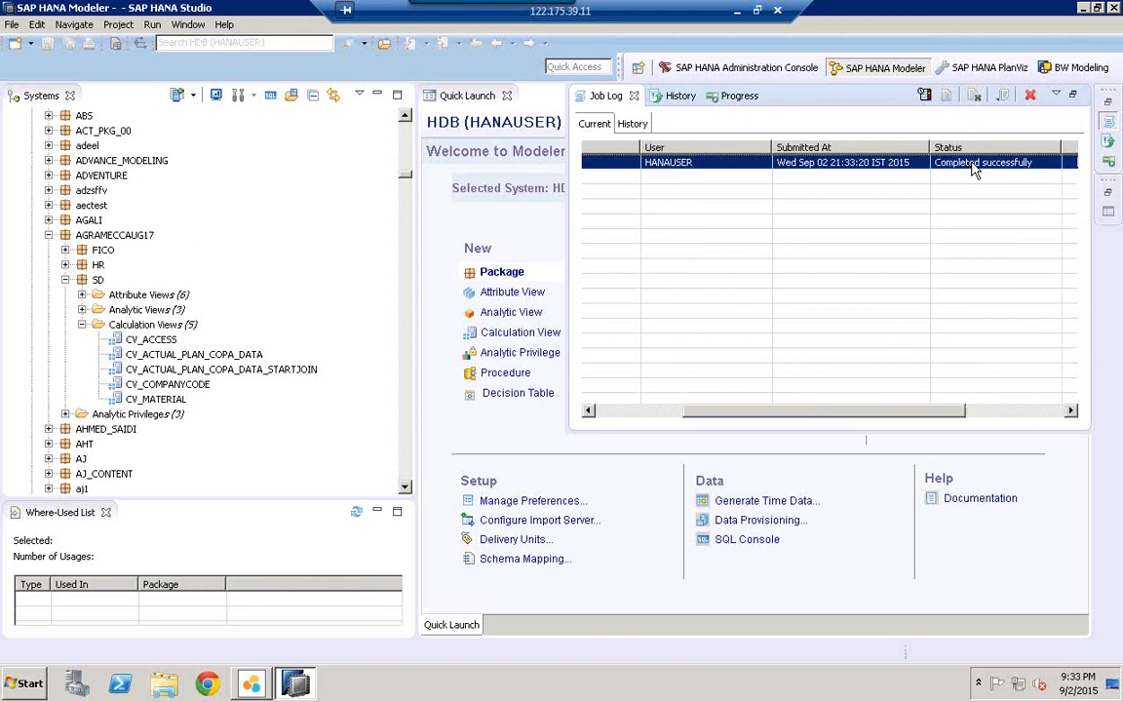
{"action": "left_click", "coordinate": [252, 685]}
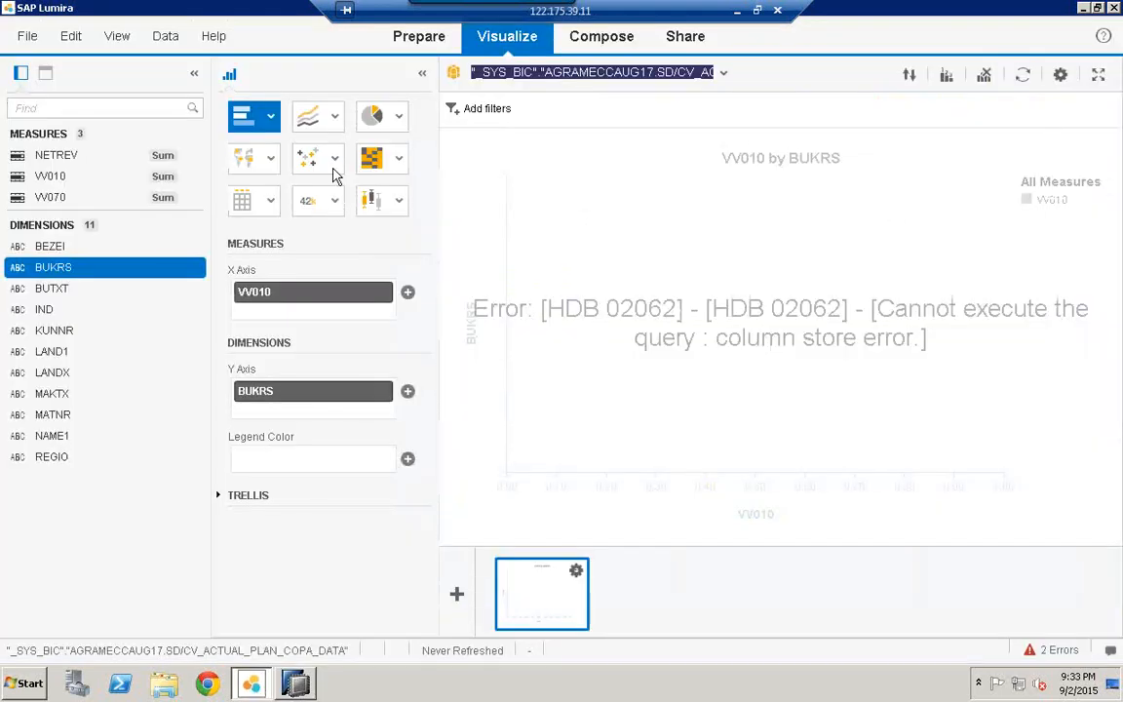
Step: Remove BUKRS and VV010, re-add only BUKRS to the Y axis, then return to HANA Studio
{"action": "left_click", "coordinate": [383, 391]}
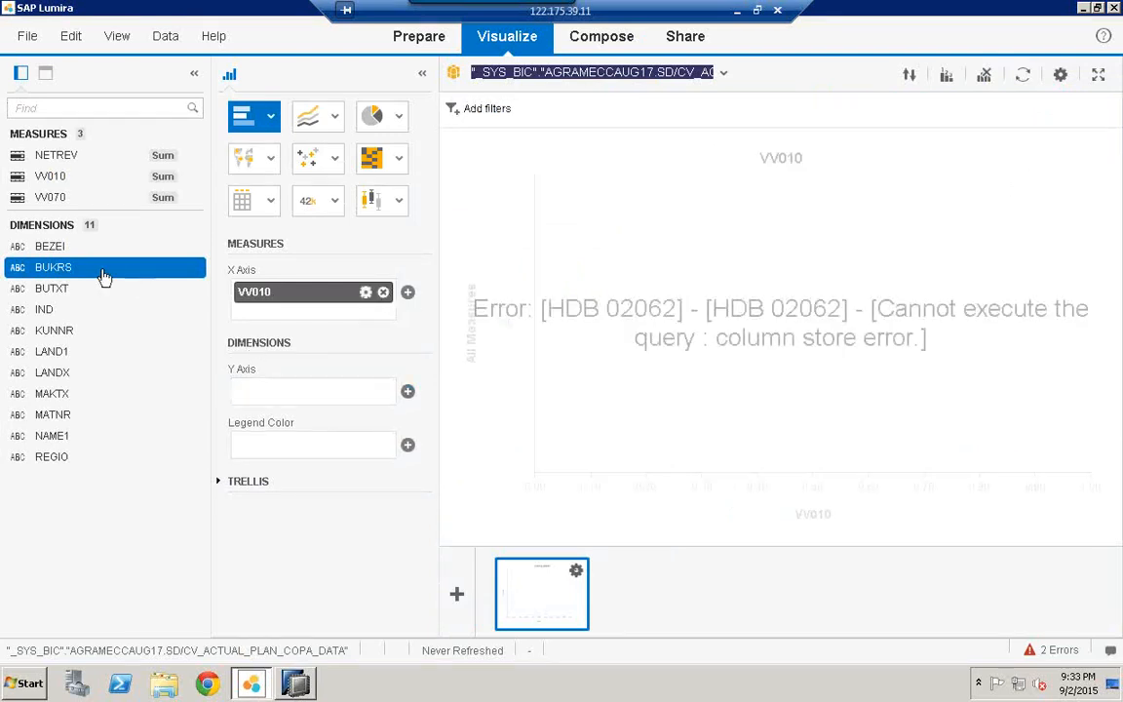
{"action": "left_click", "coordinate": [383, 292]}
{"action": "left_click_drag", "start_coordinate": [44, 271], "coordinate": [292, 384]}
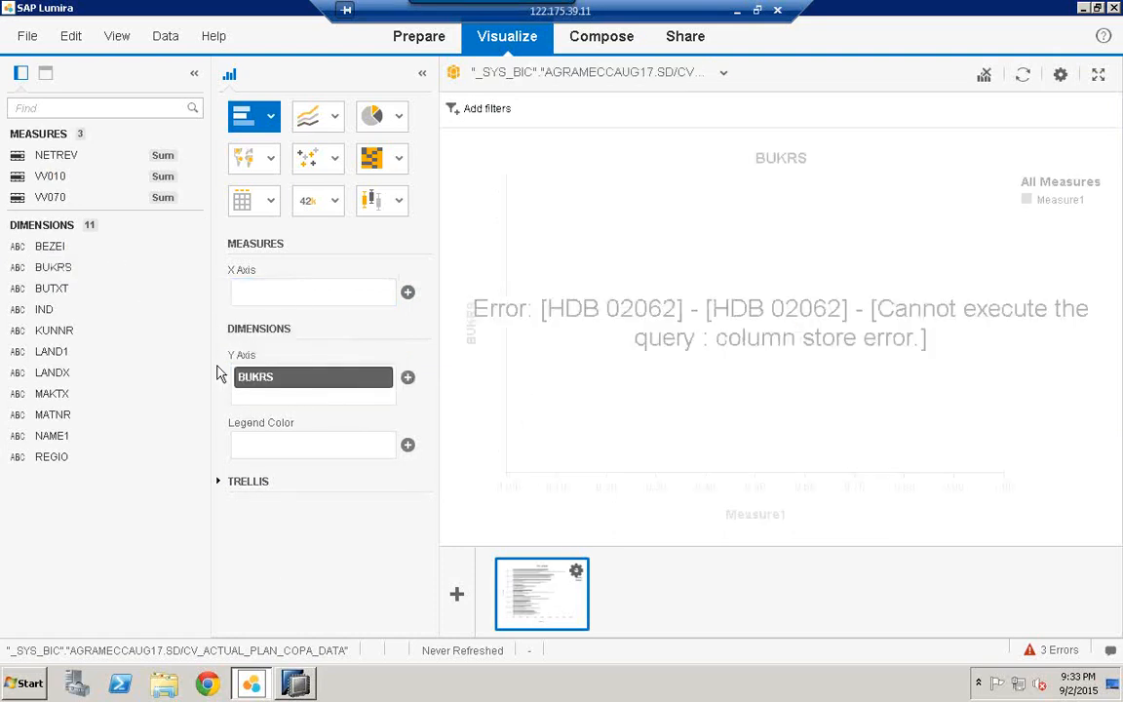
{"action": "left_click", "coordinate": [722, 75]}
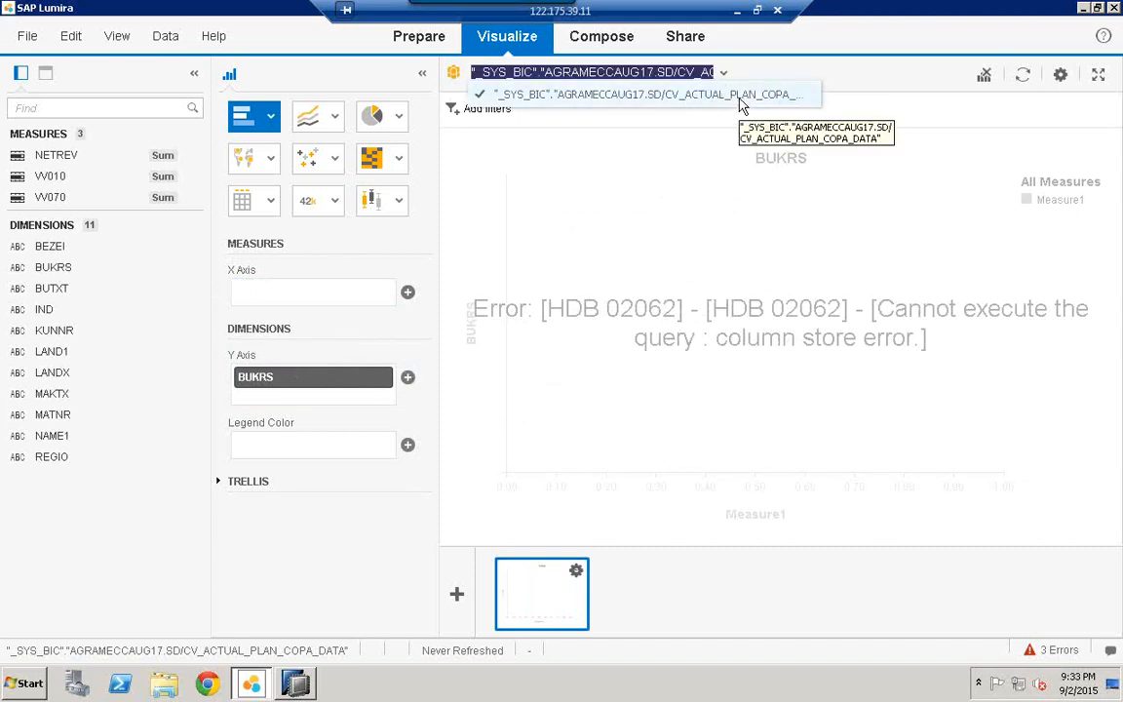
{"action": "left_click", "coordinate": [296, 685]}
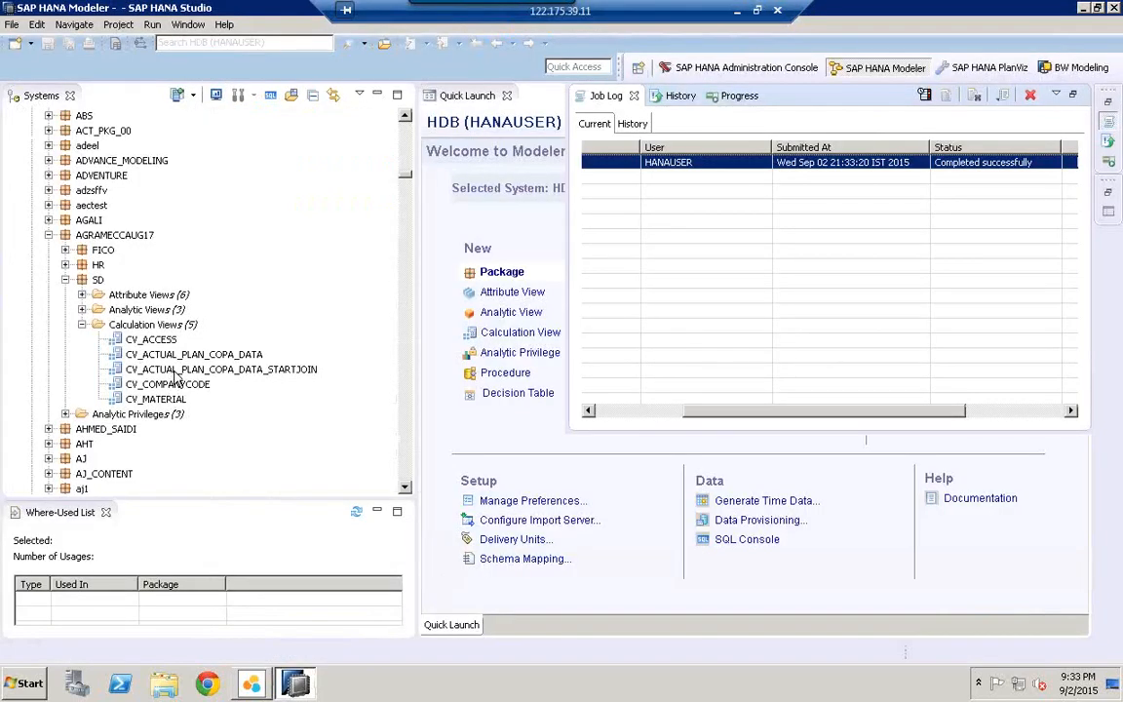
Step: Preview CV_ACTUAL_PLAN_COPA_DATA, dismiss the join-condition error, and open the view in its editor
{"action": "left_click", "coordinate": [185, 357]}
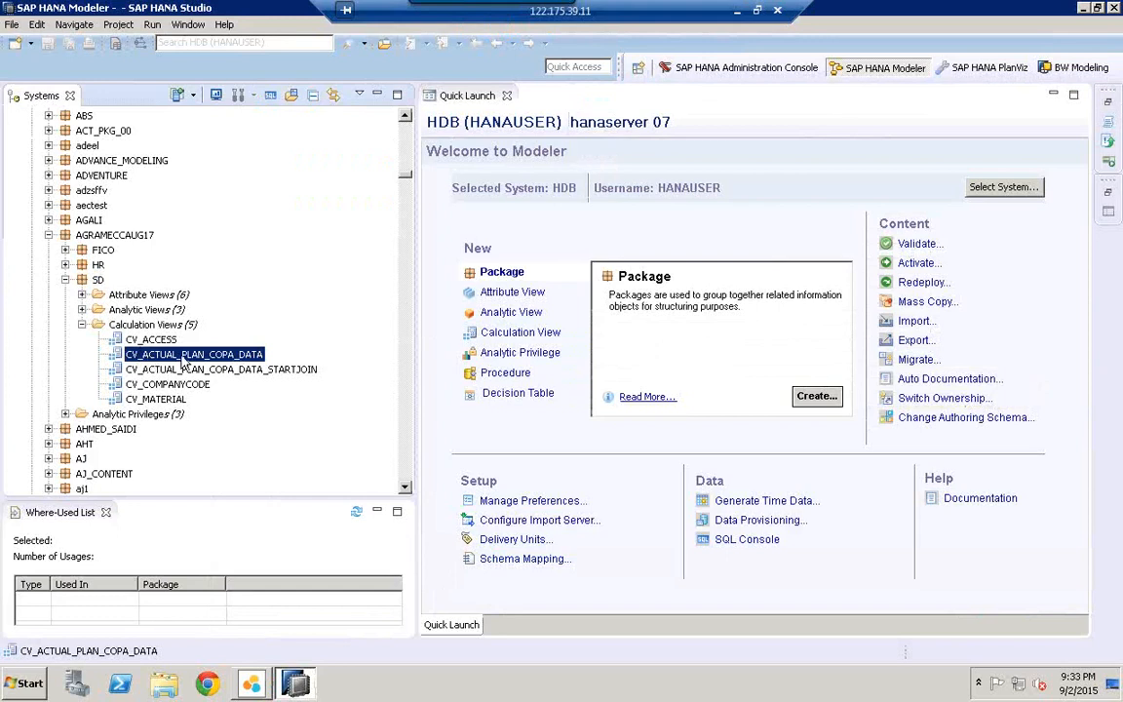
{"action": "right_click", "coordinate": [181, 360]}
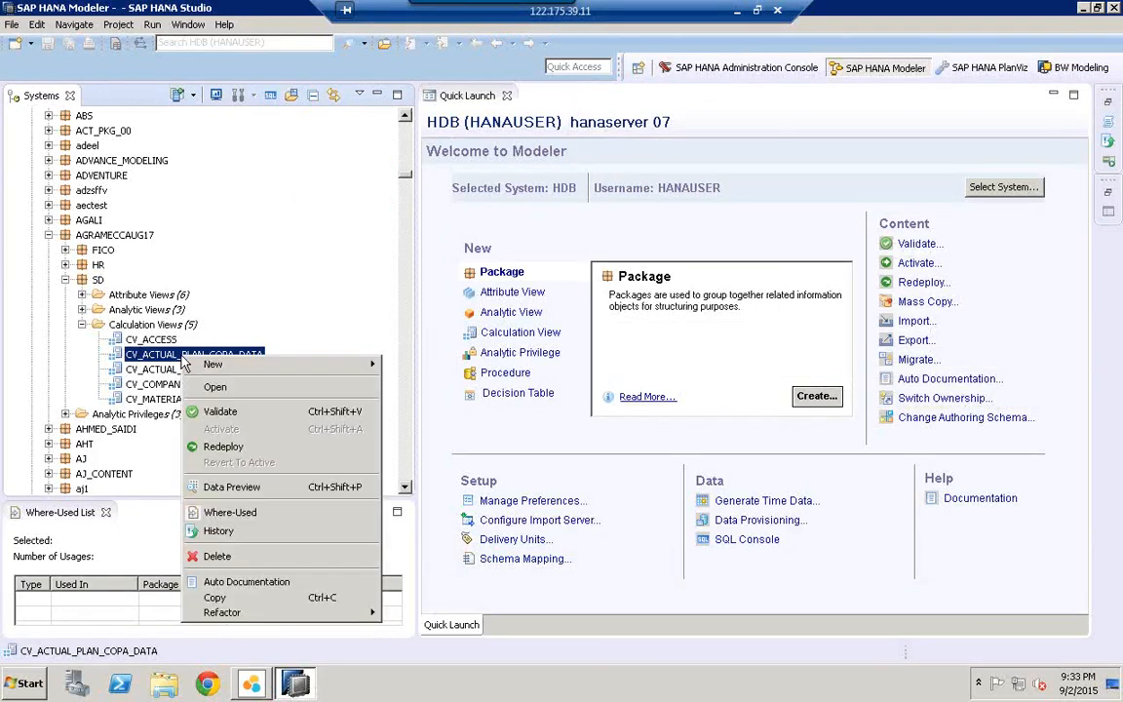
{"action": "left_click", "coordinate": [271, 485]}
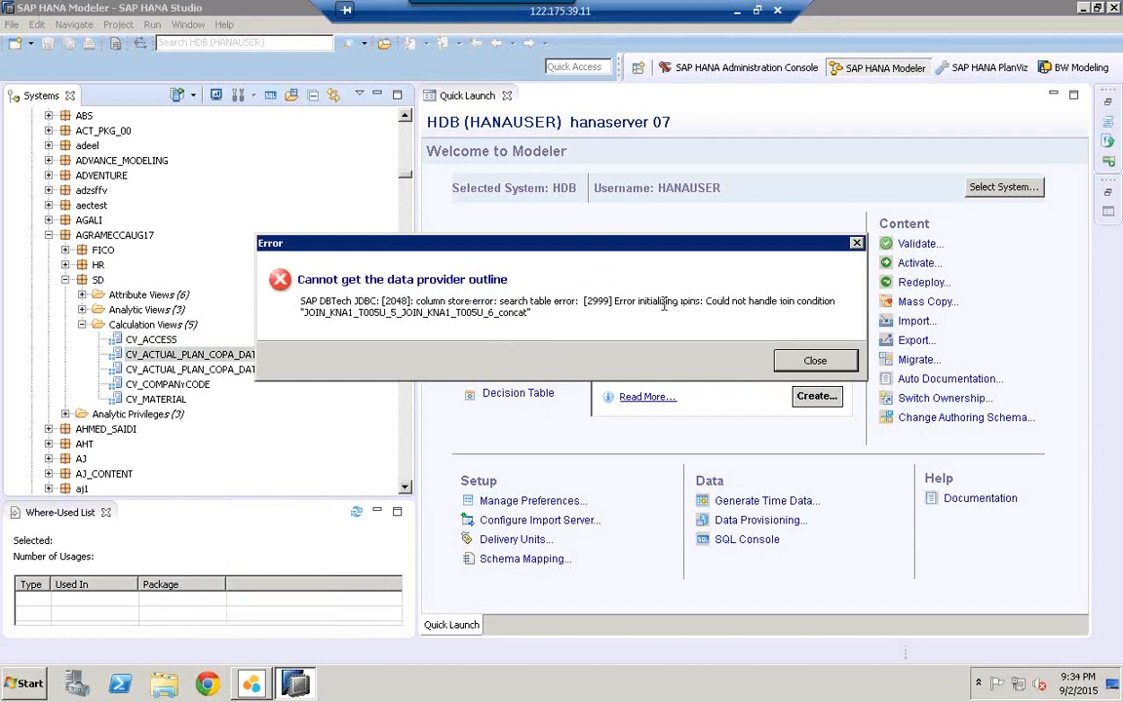
{"action": "left_click", "coordinate": [815, 361]}
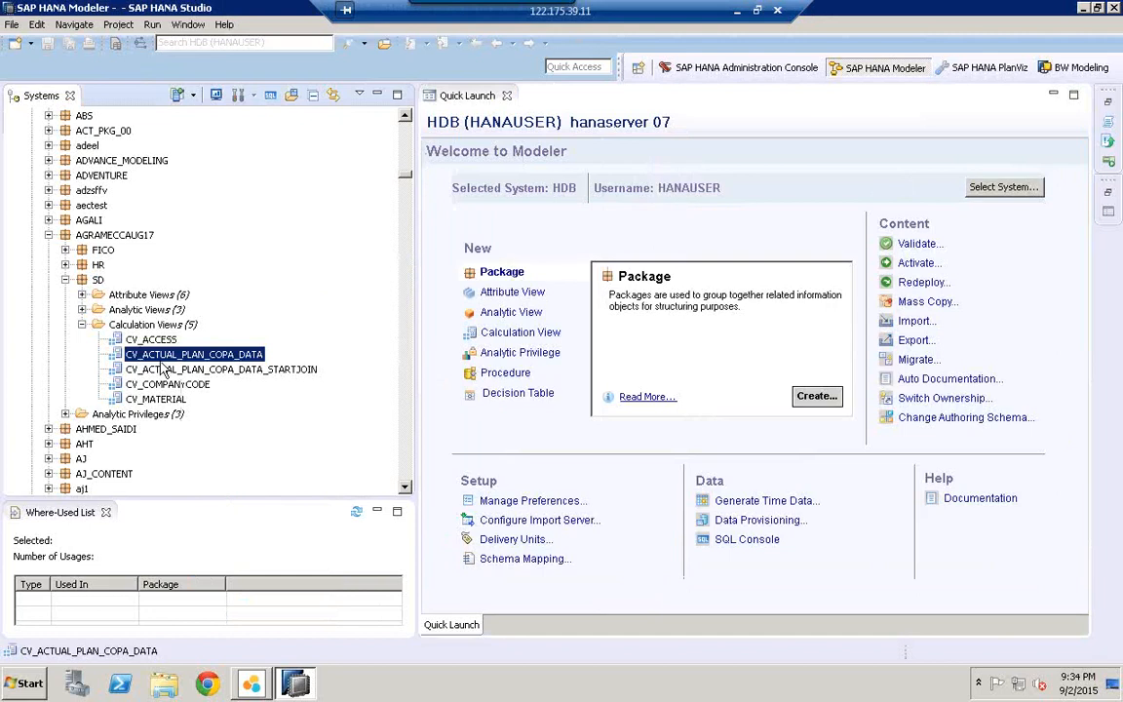
{"action": "double_click", "coordinate": [163, 366]}
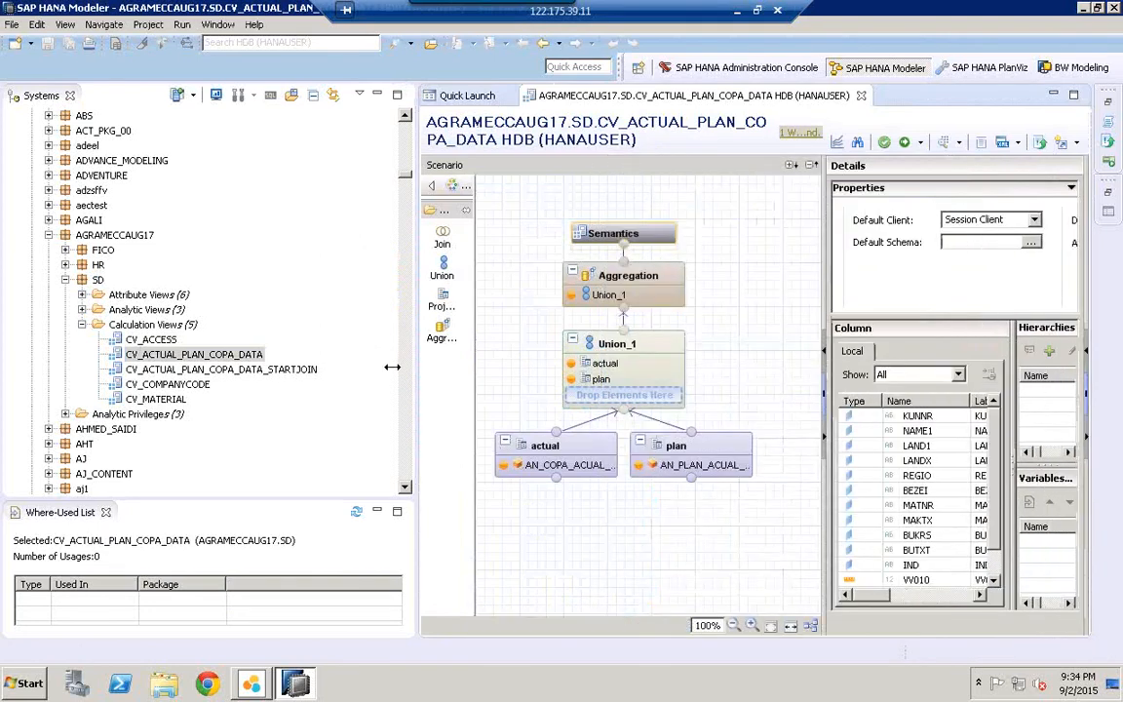
Step: Redeploy the analytic views AN_COPA_ACUAL_DATA and AN_PLAN_ACUAL_DATA
{"action": "left_click", "coordinate": [242, 372]}
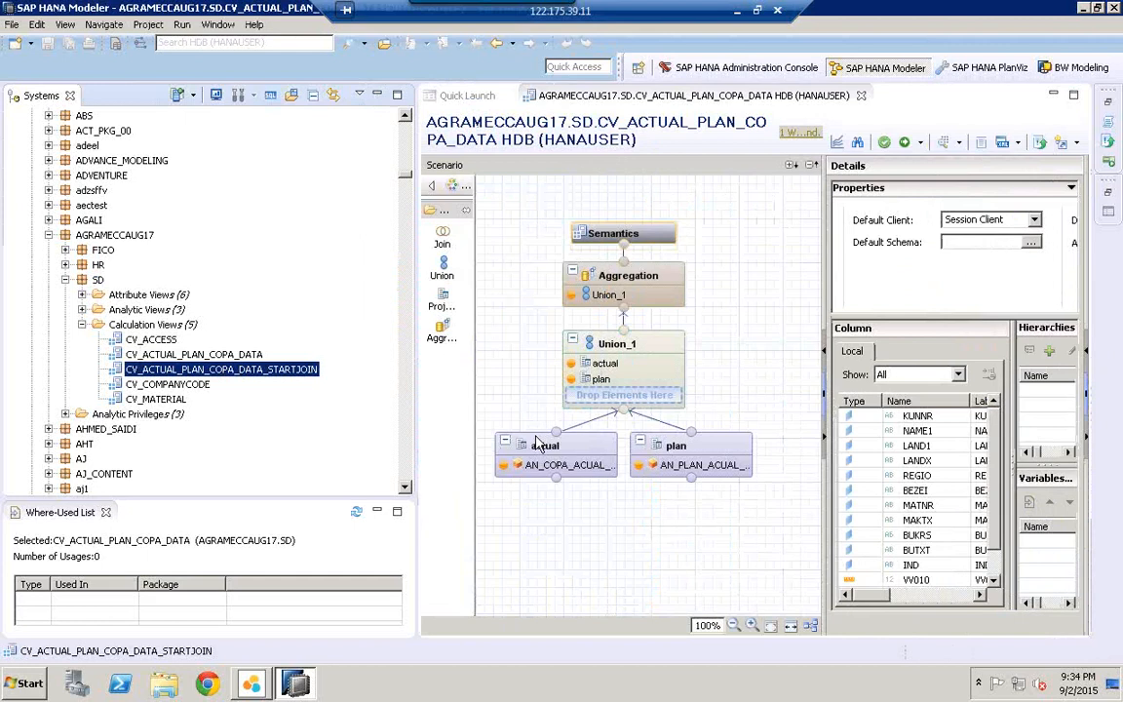
{"action": "left_click", "coordinate": [81, 309]}
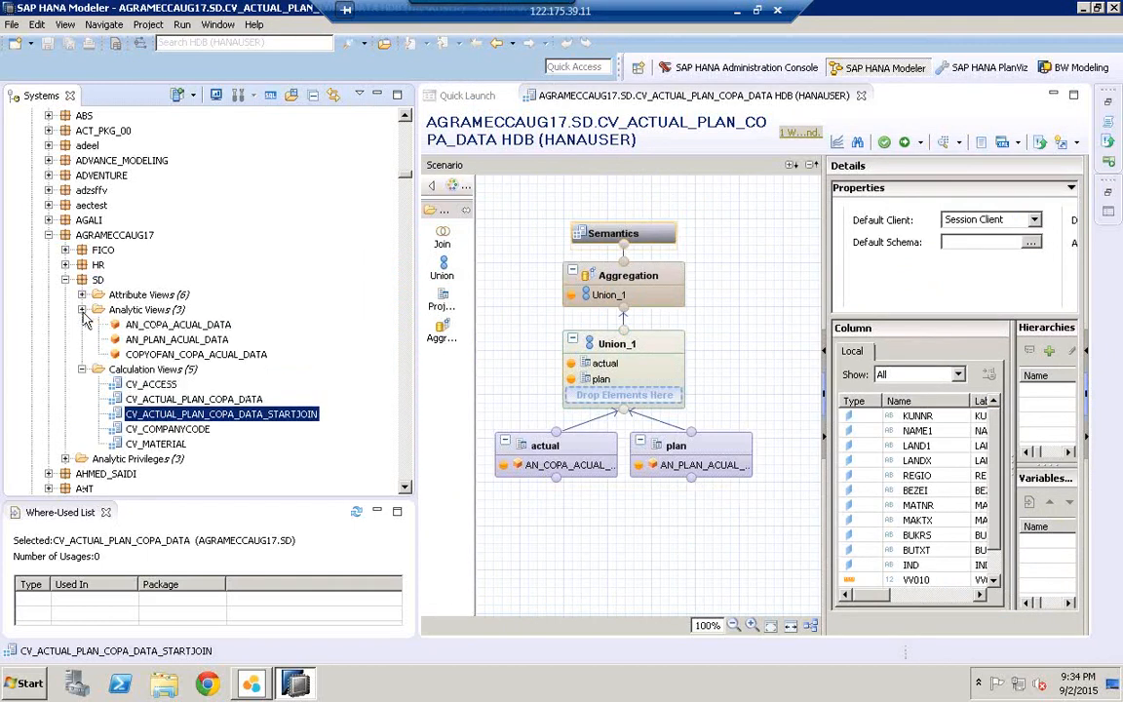
{"action": "left_click", "coordinate": [143, 326]}
{"action": "right_click", "coordinate": [143, 329]}
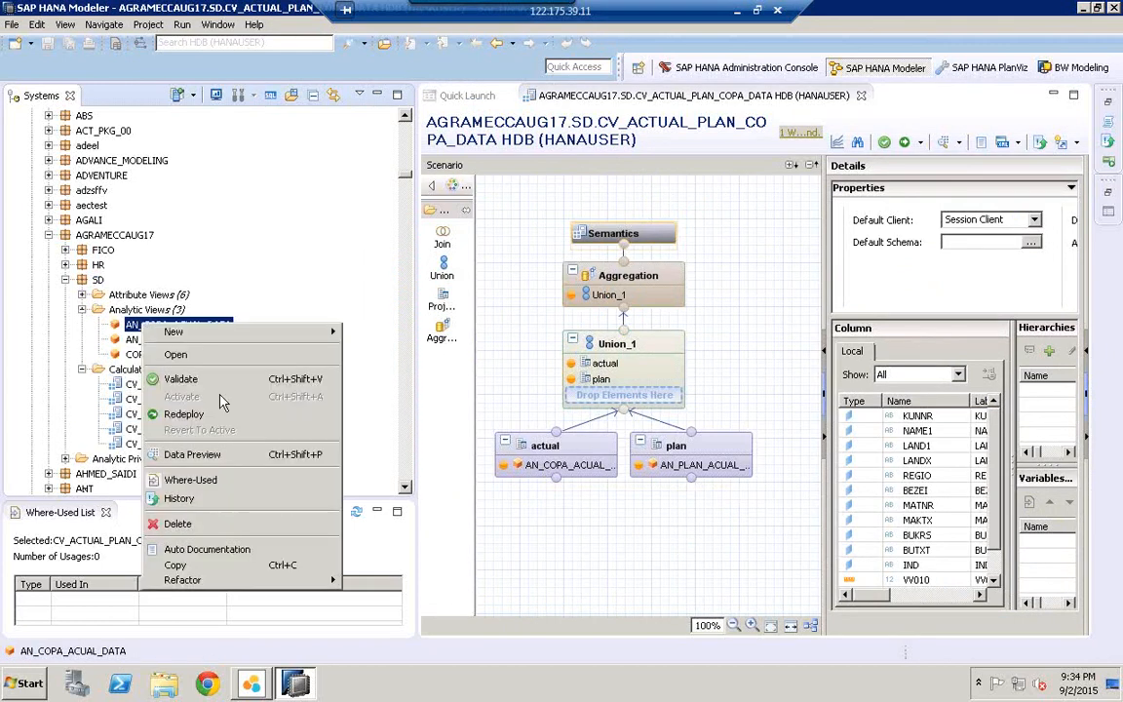
{"action": "left_click", "coordinate": [239, 421]}
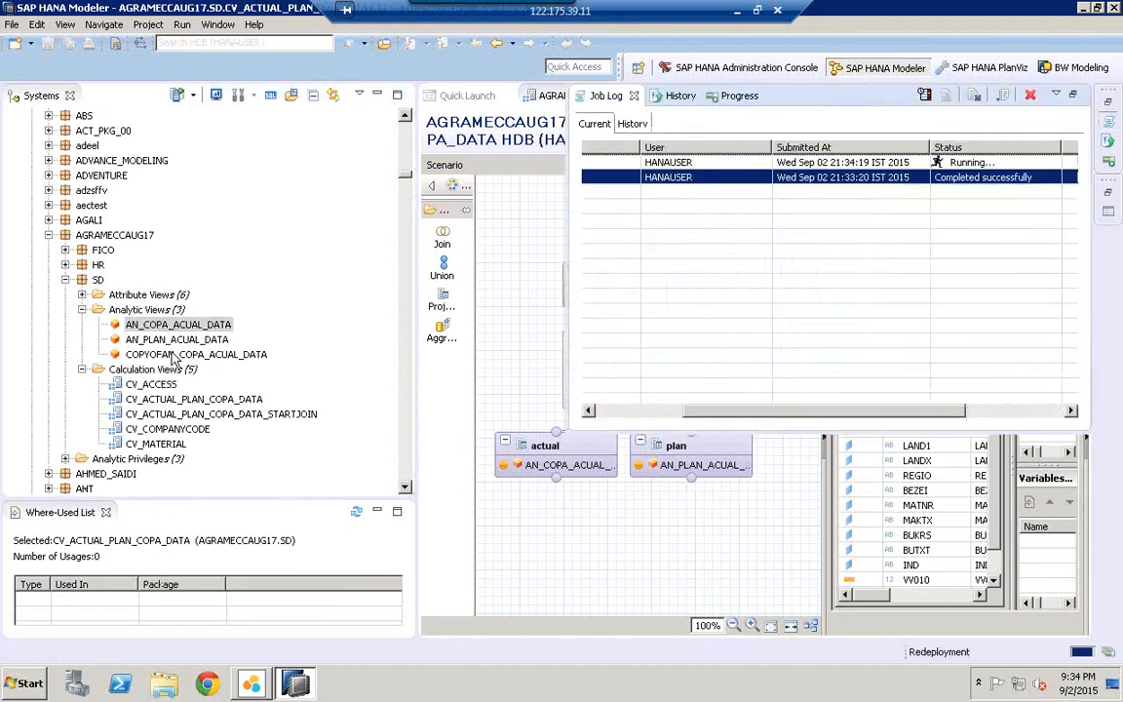
{"action": "left_click", "coordinate": [177, 340]}
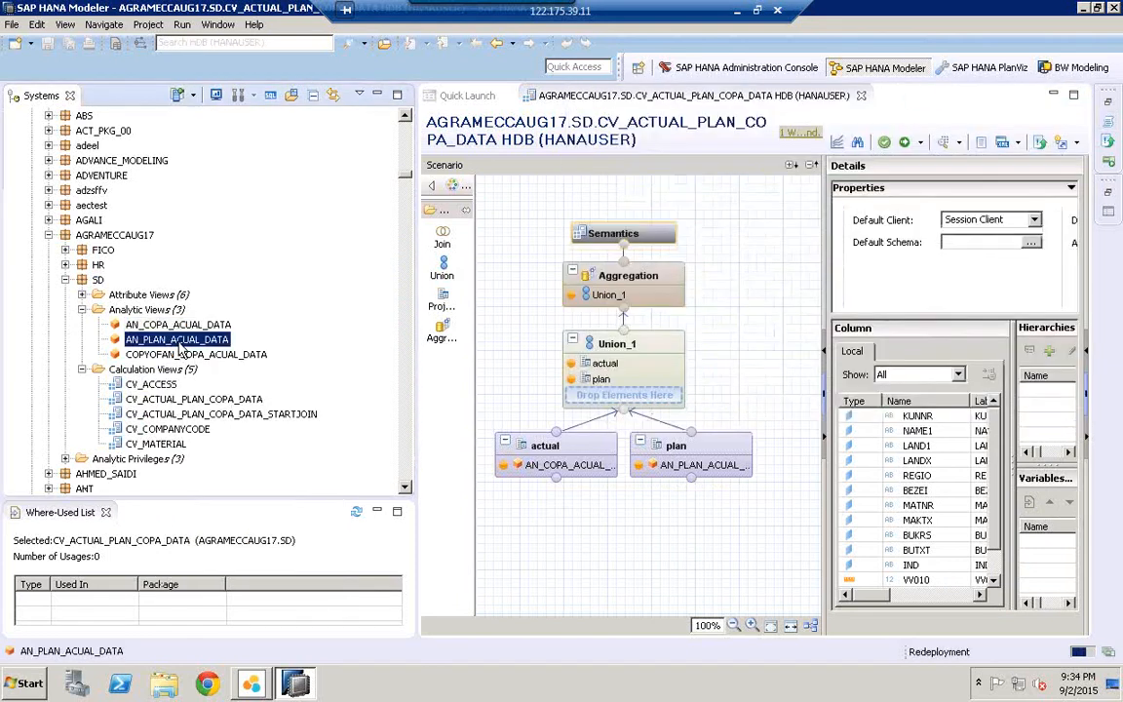
{"action": "right_click", "coordinate": [179, 340]}
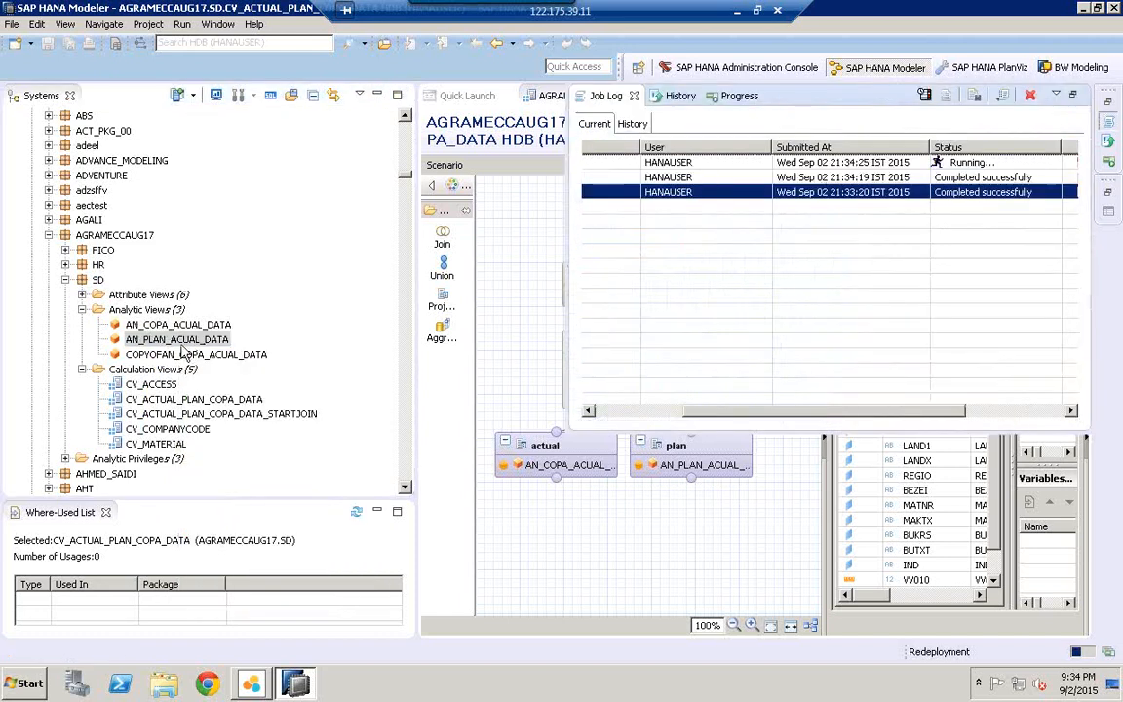
Step: Redeploy the attribute views AT_COMPANYCODE, AT_CUSTOMETR and AT_MATERIAL
{"action": "left_click", "coordinate": [82, 295]}
{"action": "left_click", "coordinate": [168, 326]}
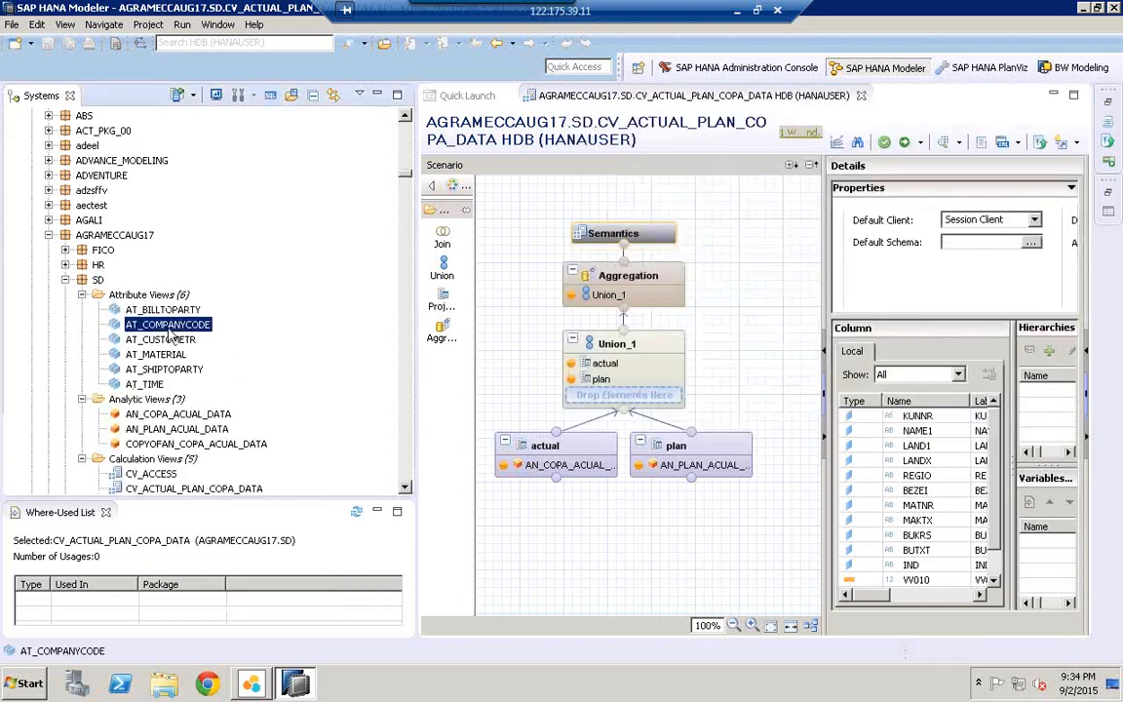
{"action": "right_click", "coordinate": [170, 330]}
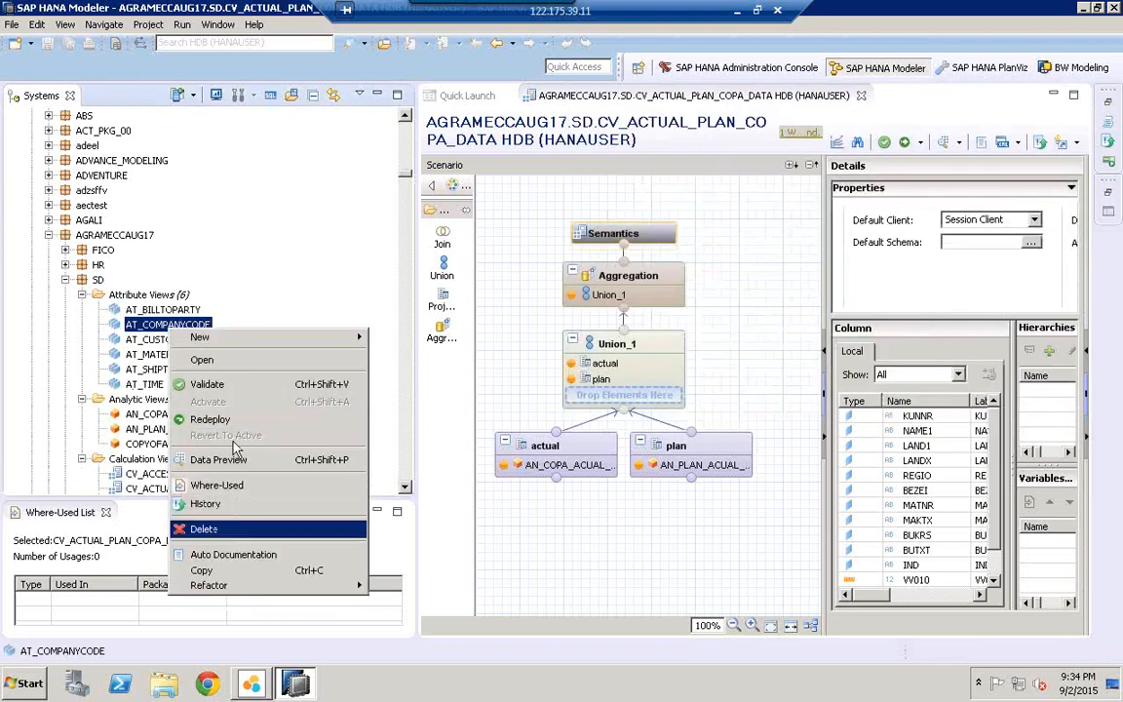
{"action": "left_click", "coordinate": [219, 420]}
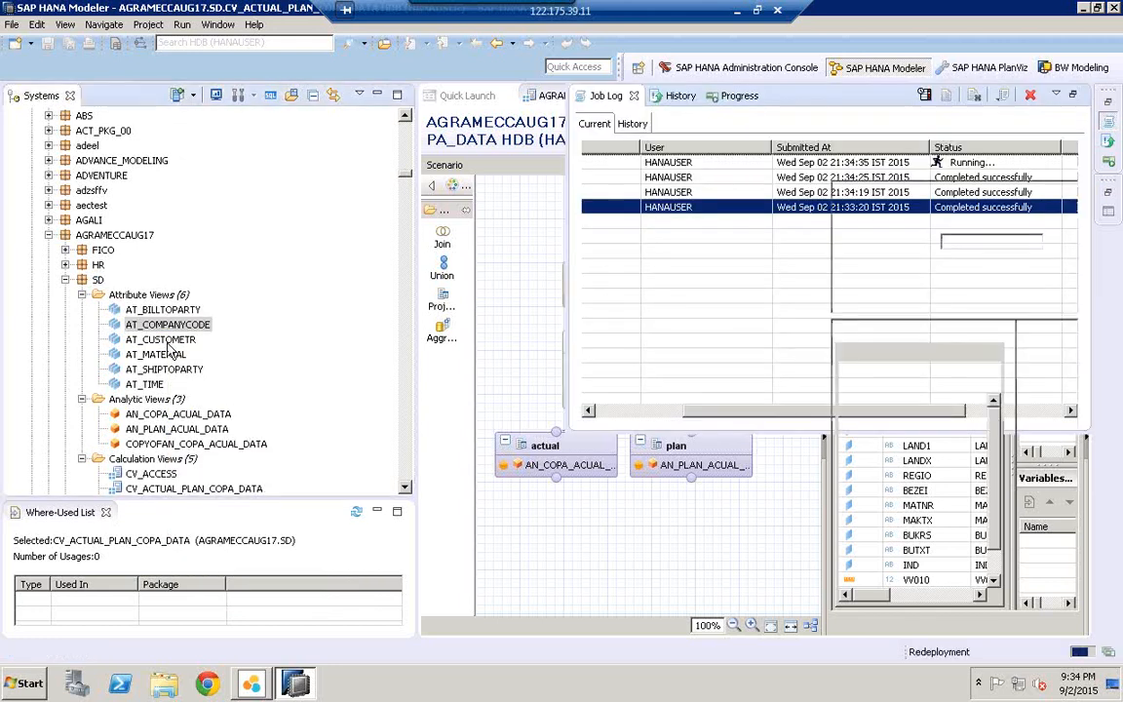
{"action": "left_click", "coordinate": [161, 339]}
{"action": "right_click", "coordinate": [163, 340]}
{"action": "left_click", "coordinate": [234, 435]}
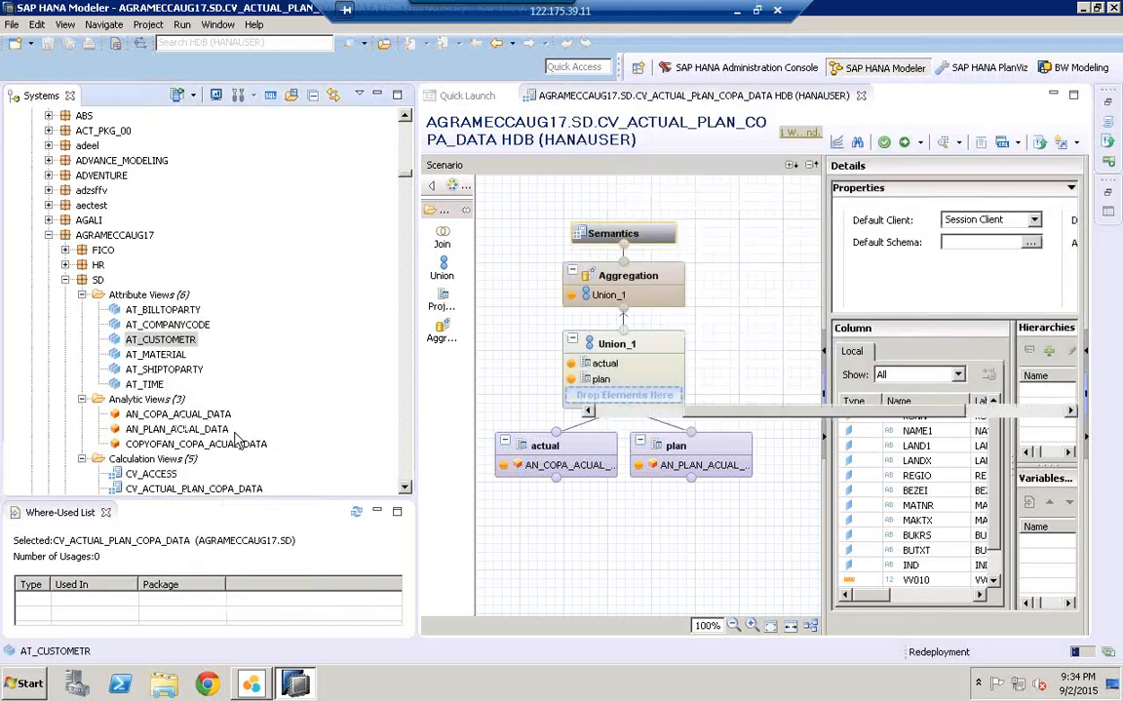
{"action": "left_click", "coordinate": [156, 355]}
{"action": "right_click", "coordinate": [156, 354]}
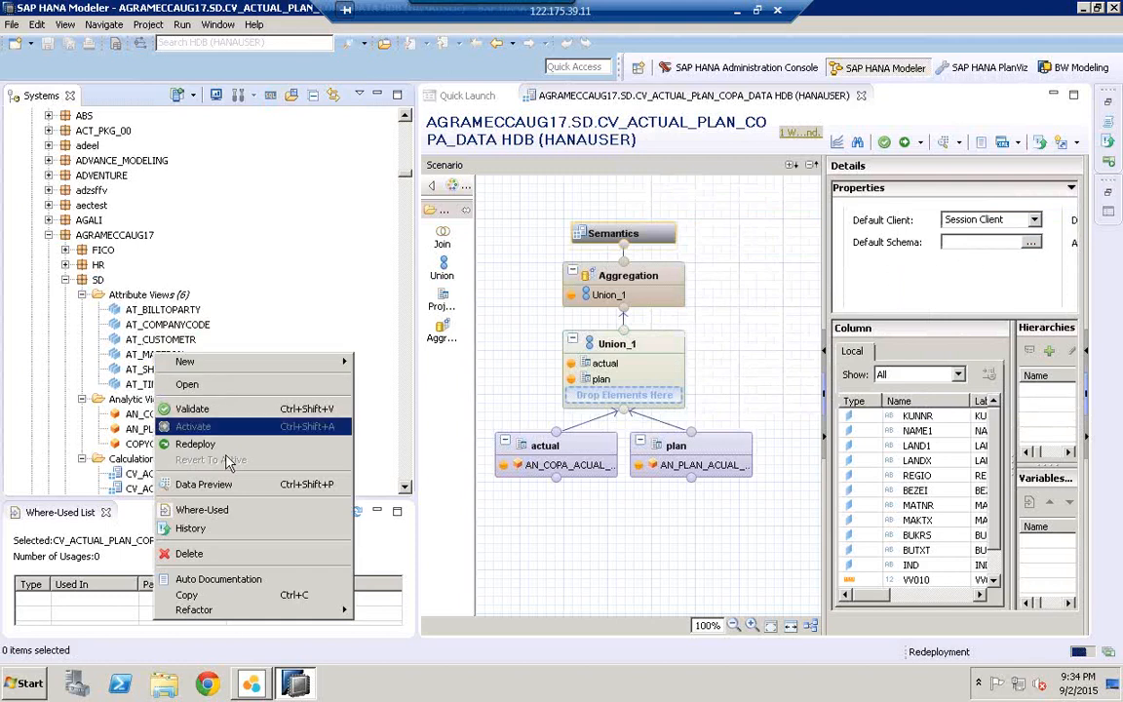
{"action": "left_click", "coordinate": [234, 449]}
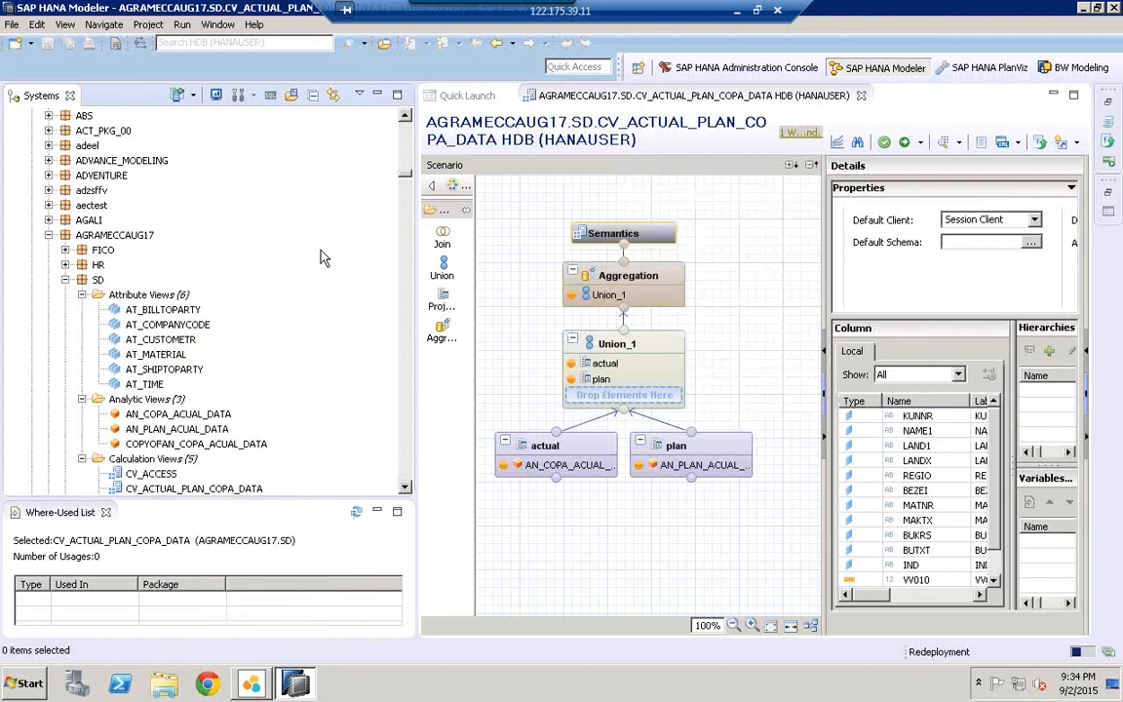
{"action": "left_click", "coordinate": [405, 488]}
{"action": "left_click", "coordinate": [405, 487]}
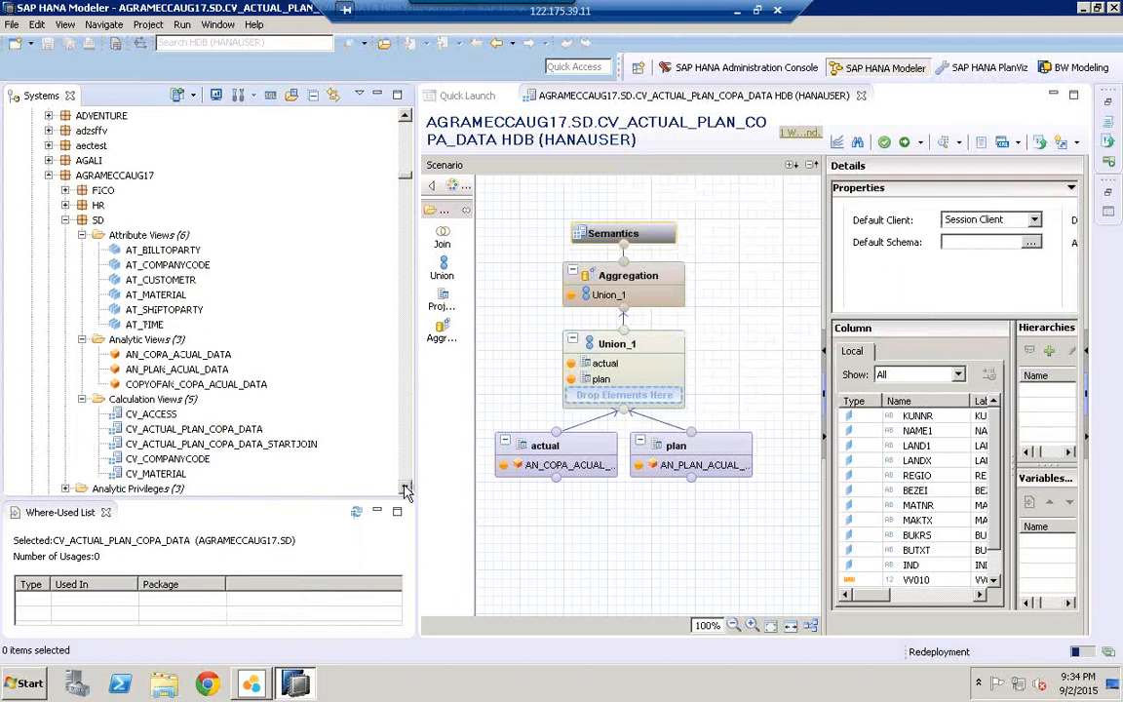
{"action": "left_click", "coordinate": [406, 487]}
Step: Preview CV_ACTUAL_PLAN_COPA_DATA again and view its 600 raw-data rows
{"action": "left_click", "coordinate": [157, 386]}
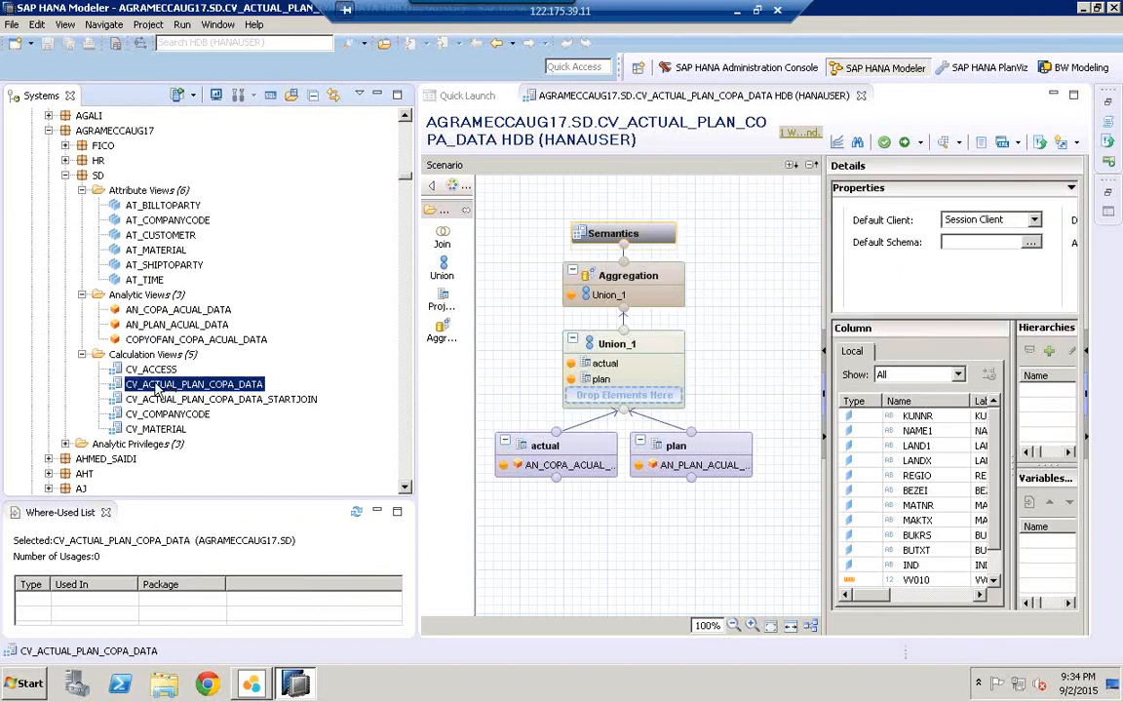
{"action": "right_click", "coordinate": [156, 387]}
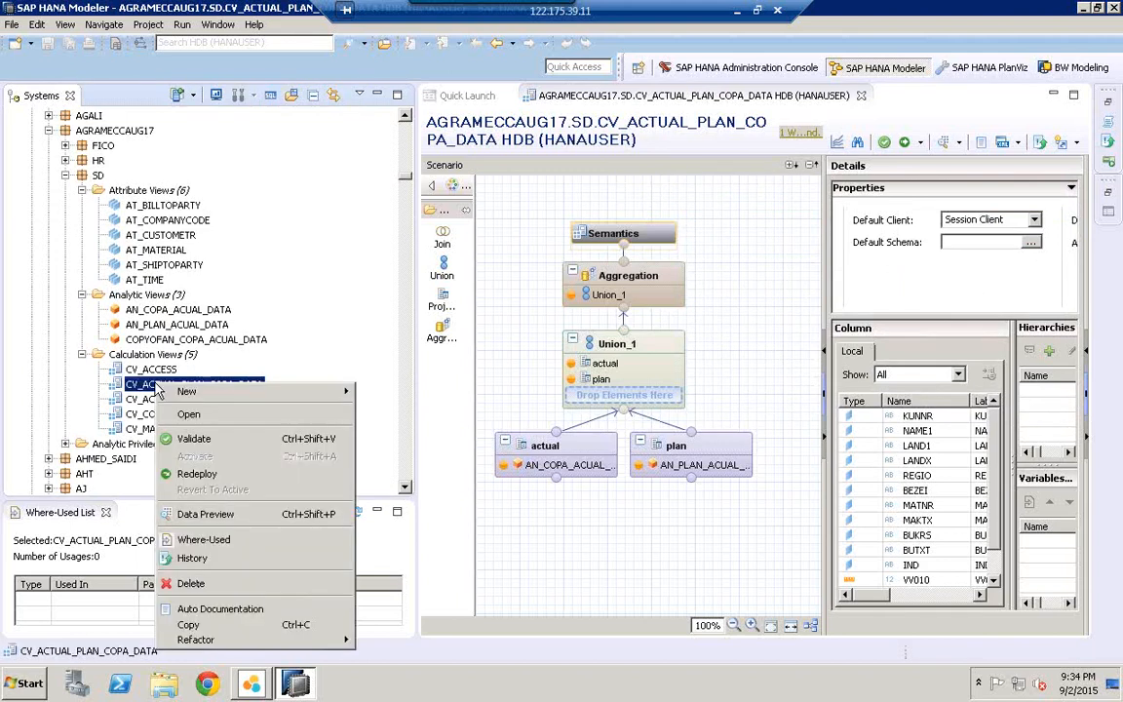
{"action": "left_click", "coordinate": [245, 516]}
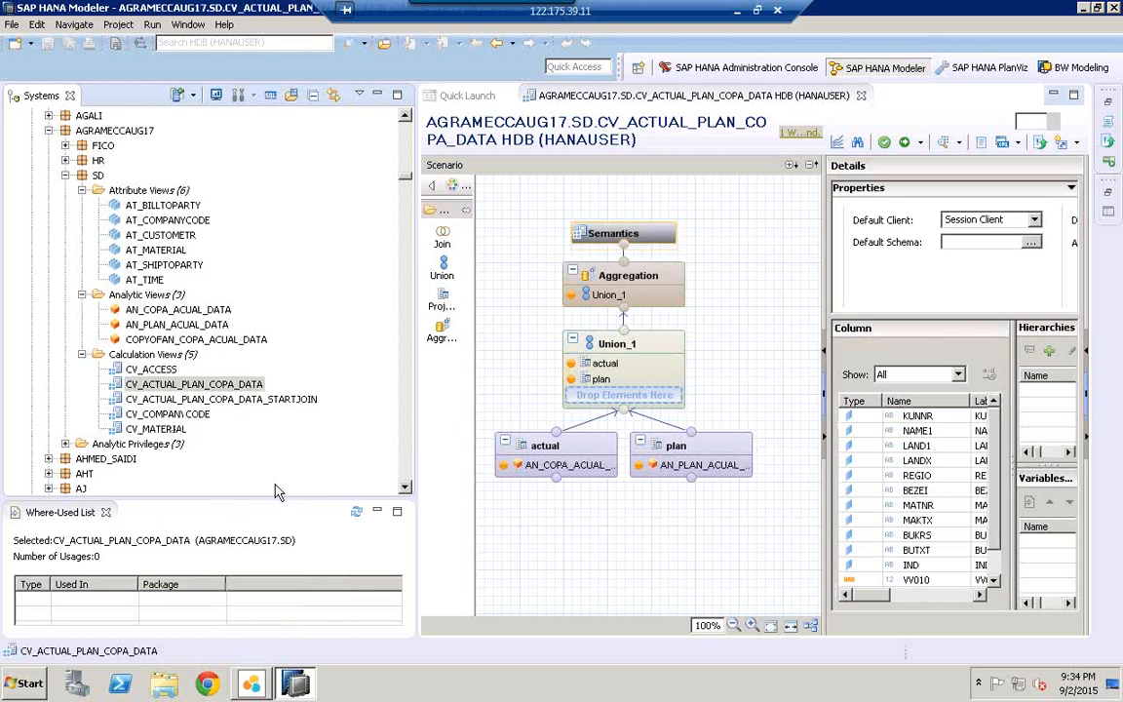
{"action": "left_click", "coordinate": [614, 124]}
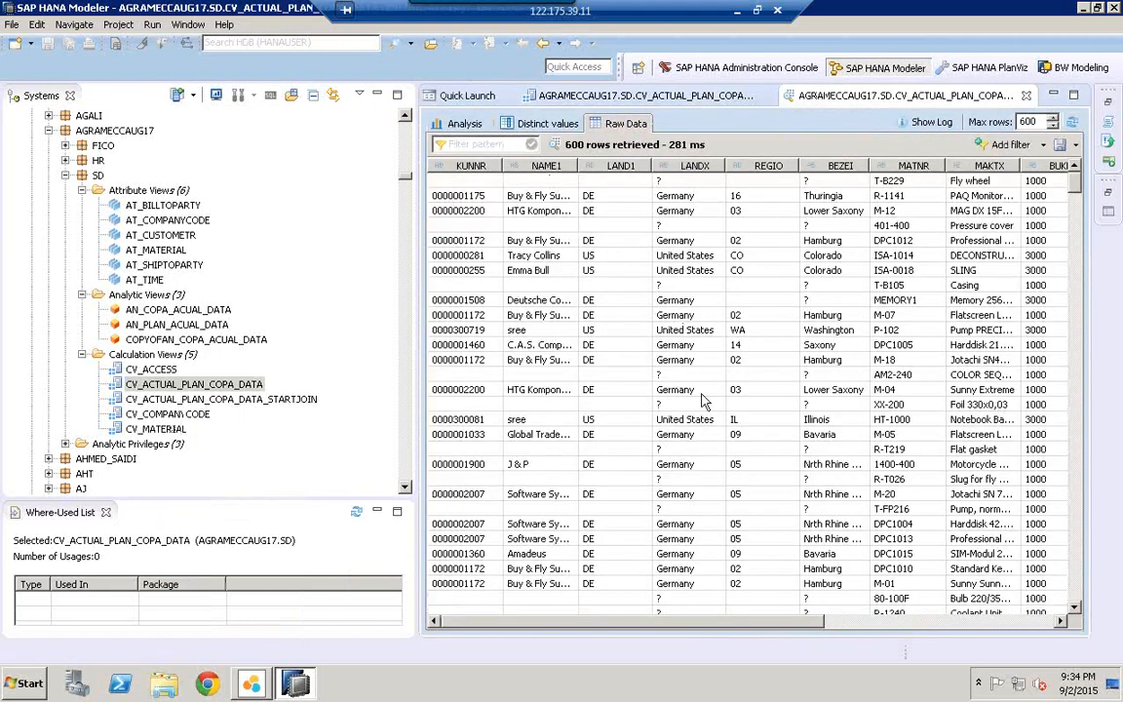
Step: In Lumira, chart VV010 as the measure against BUKRS on the Y axis
{"action": "left_click", "coordinate": [251, 685]}
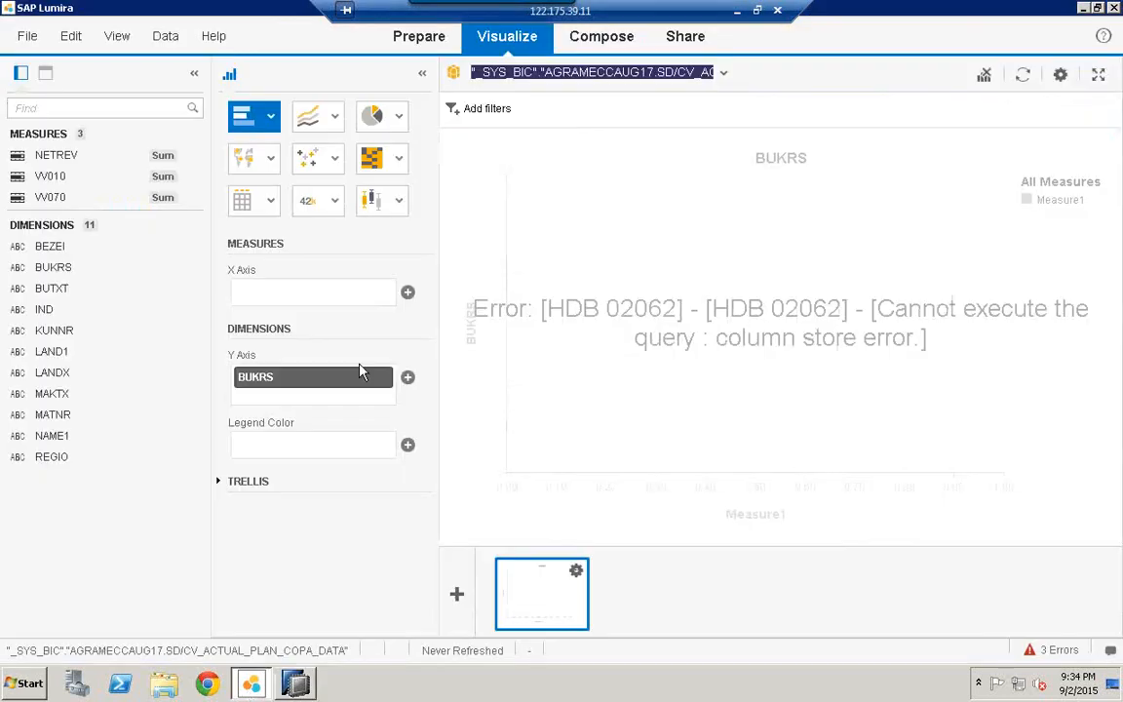
{"action": "left_click", "coordinate": [383, 377]}
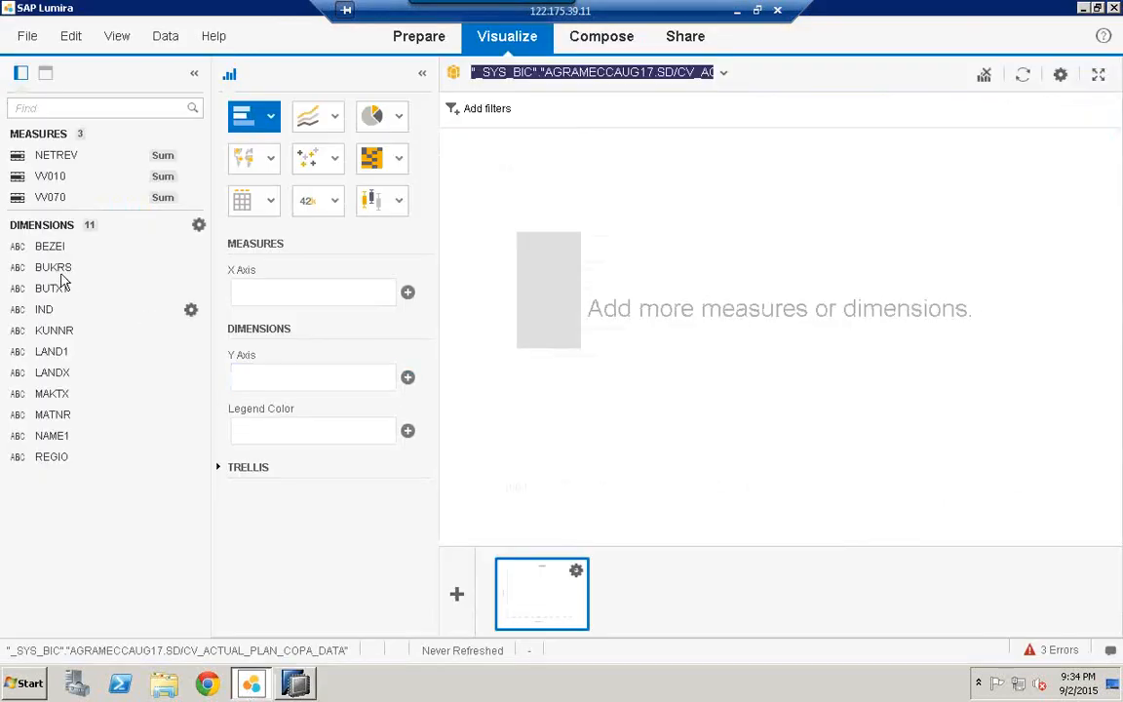
{"action": "left_click_drag", "start_coordinate": [54, 276], "coordinate": [285, 376]}
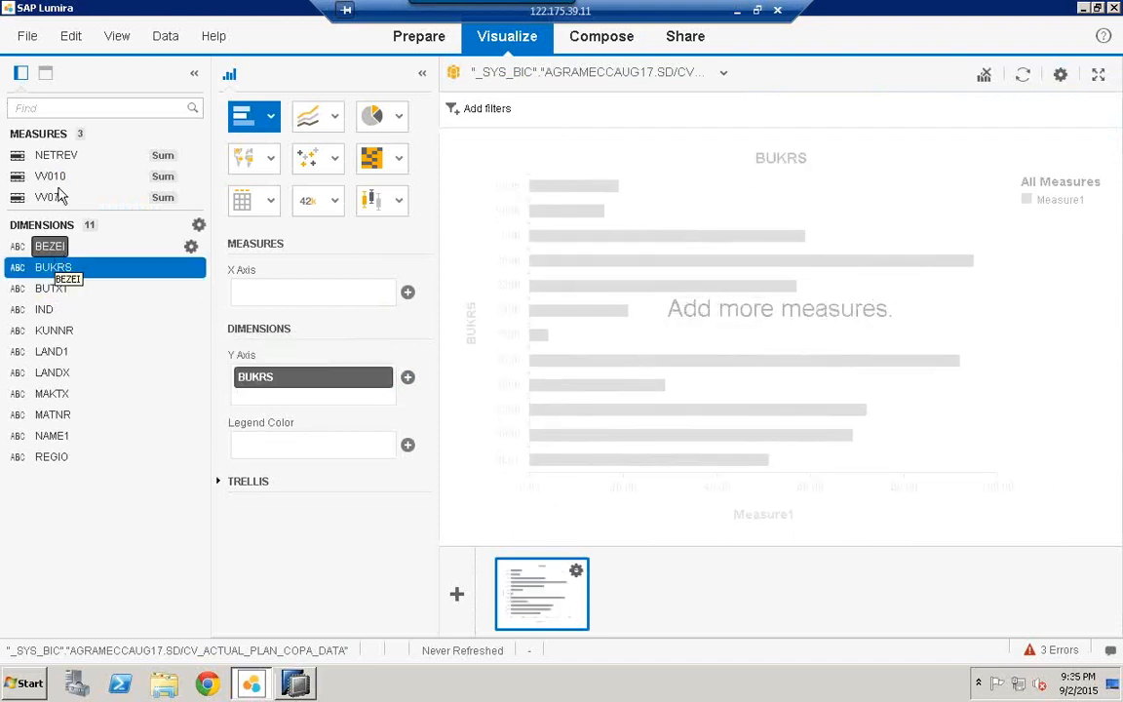
{"action": "left_click_drag", "start_coordinate": [51, 178], "coordinate": [288, 294]}
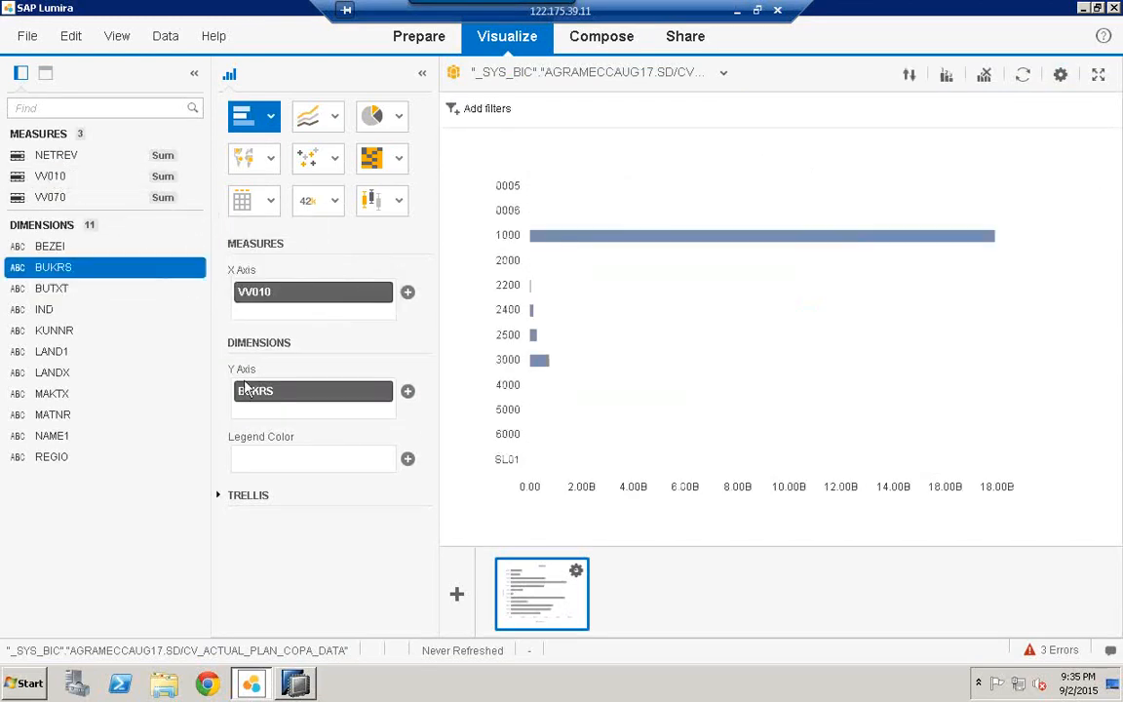
Step: Try pie, line and bar chart types, then settle on a heat map
{"action": "left_click", "coordinate": [379, 117]}
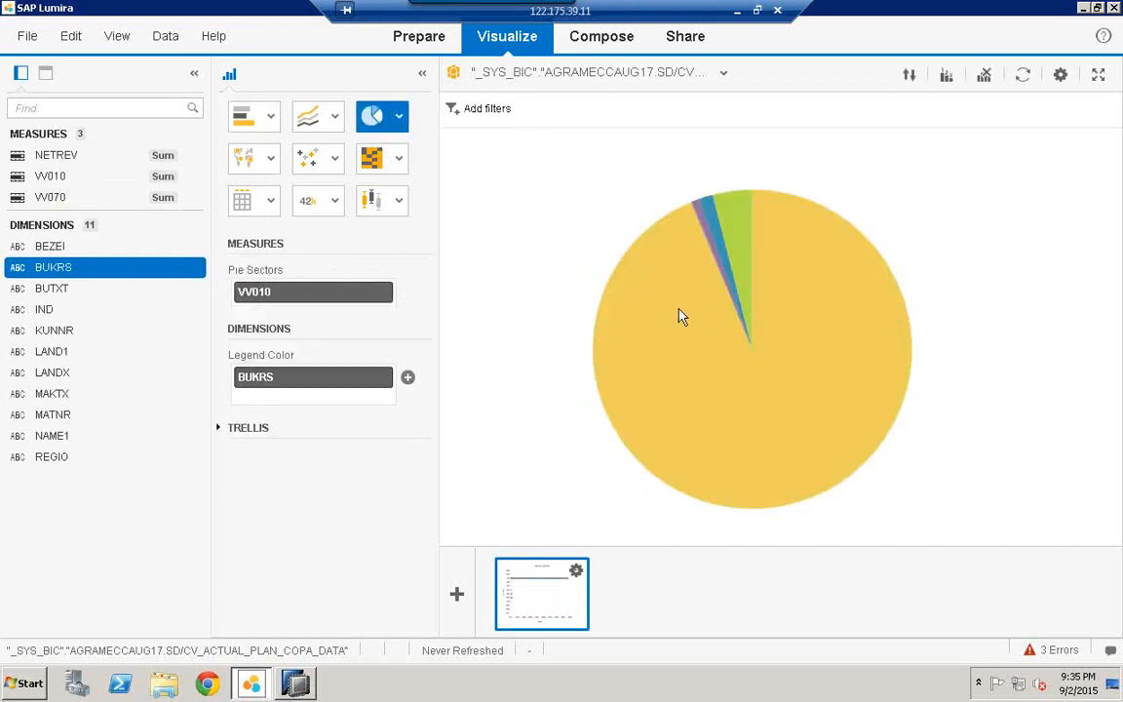
{"action": "left_click", "coordinate": [340, 120]}
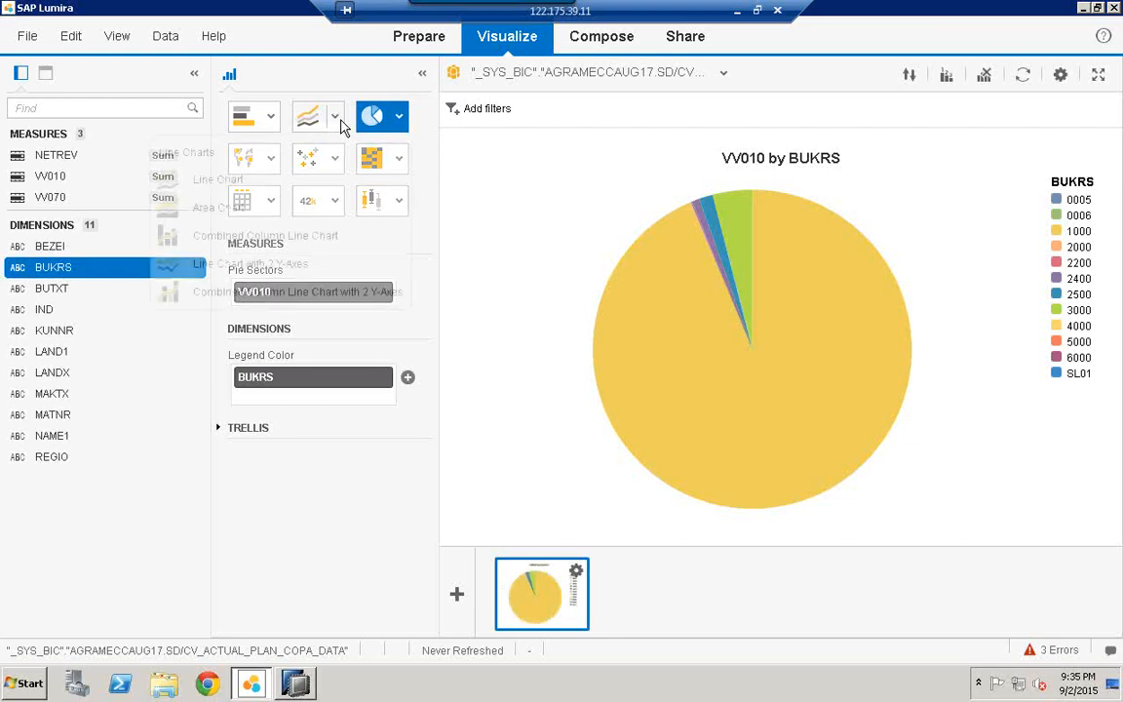
{"action": "left_click", "coordinate": [306, 198]}
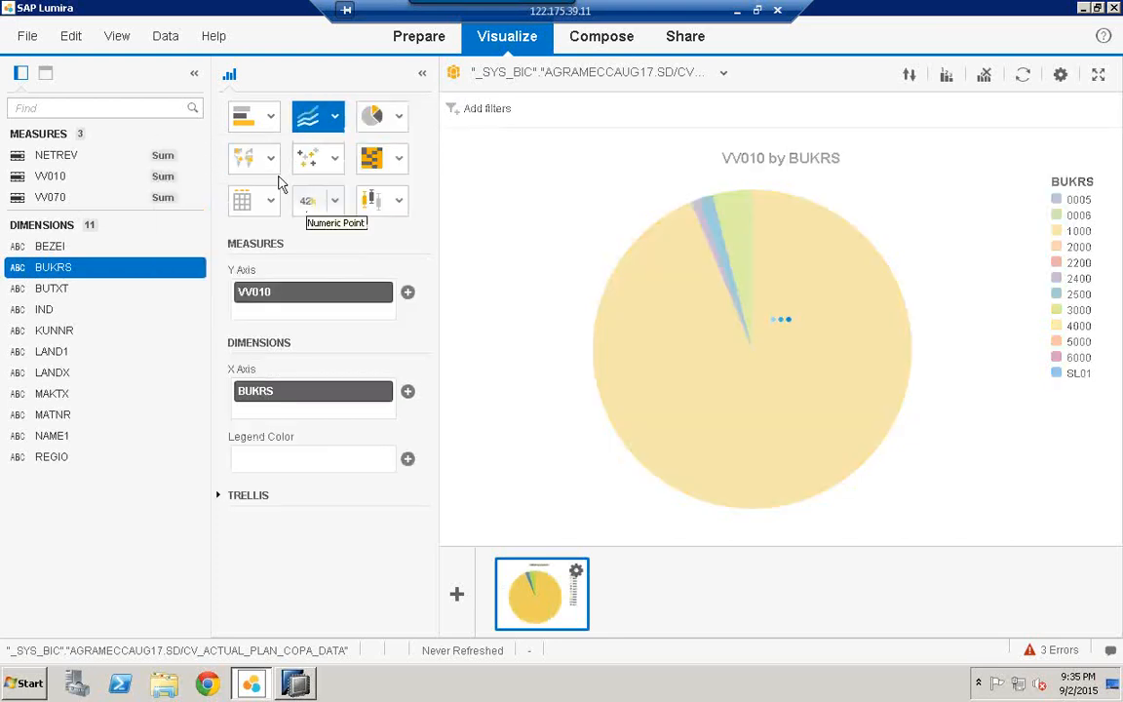
{"action": "left_click", "coordinate": [269, 118]}
{"action": "left_click", "coordinate": [282, 195]}
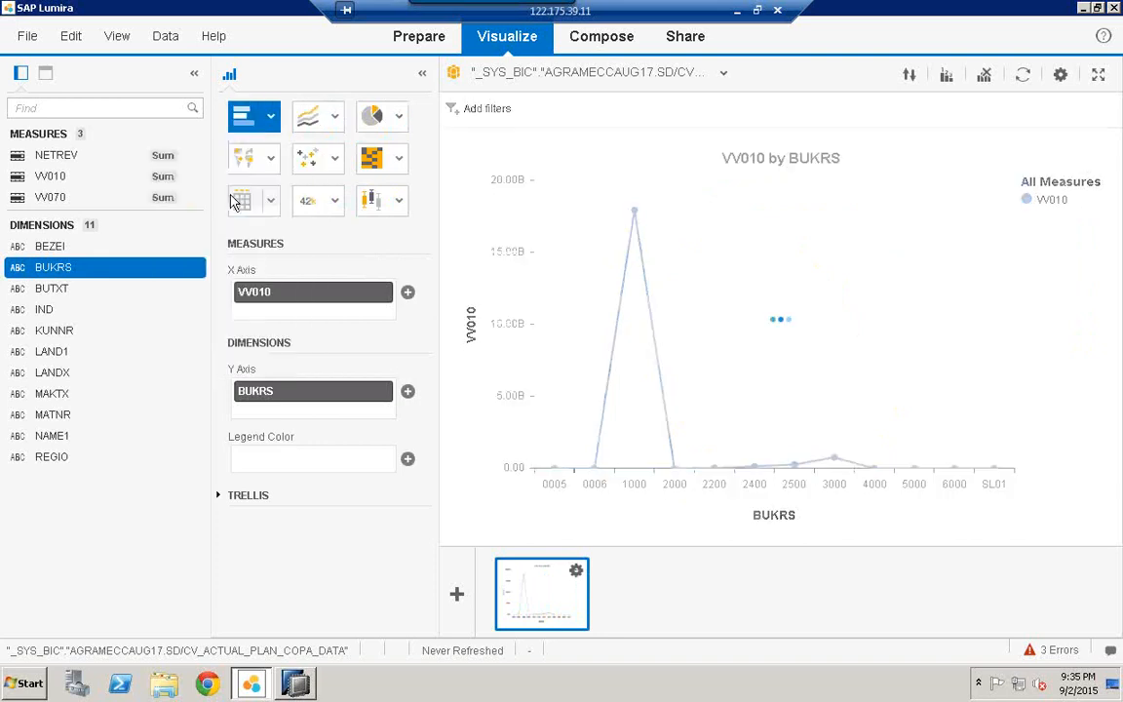
{"action": "left_click", "coordinate": [400, 158]}
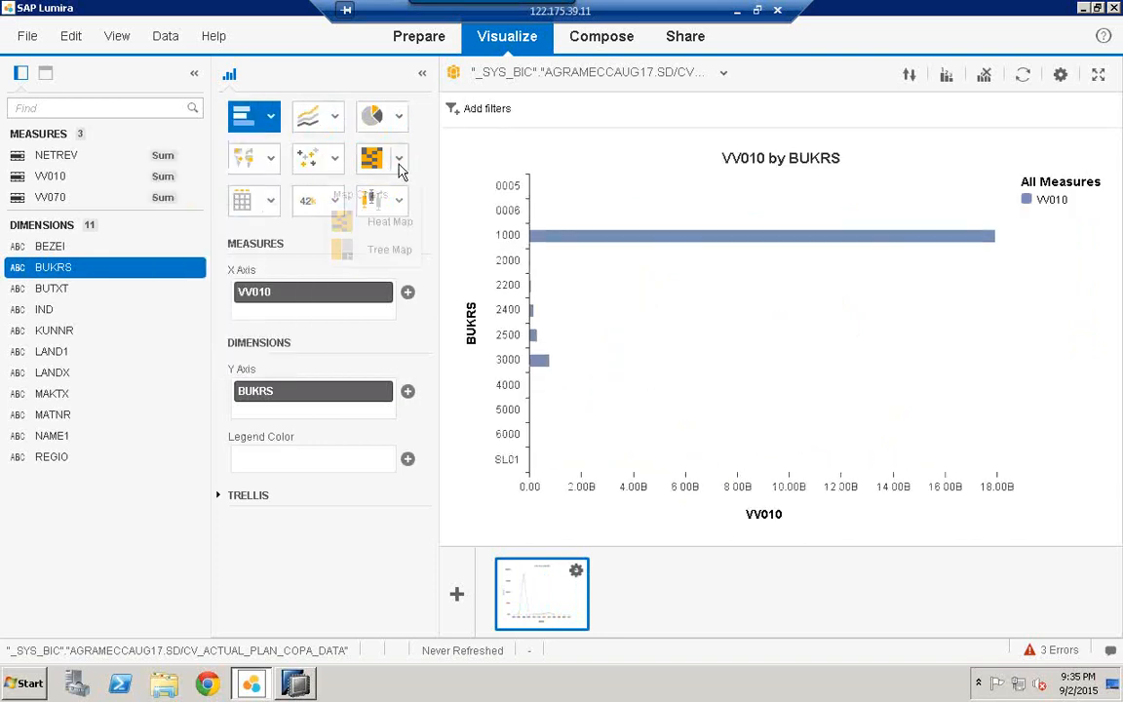
{"action": "left_click", "coordinate": [389, 234]}
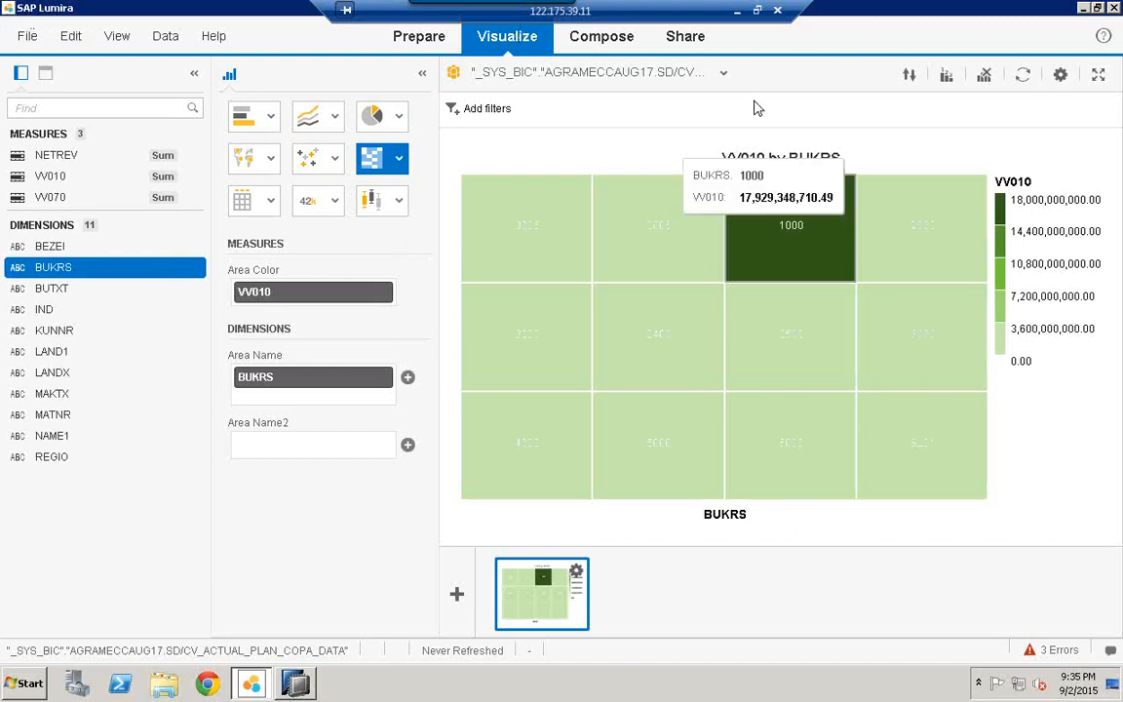
Step: Maximize the Remote Desktop window and briefly check the Lumira Cloud word cloud
{"action": "left_click", "coordinate": [757, 11]}
{"action": "double_click", "coordinate": [757, 21]}
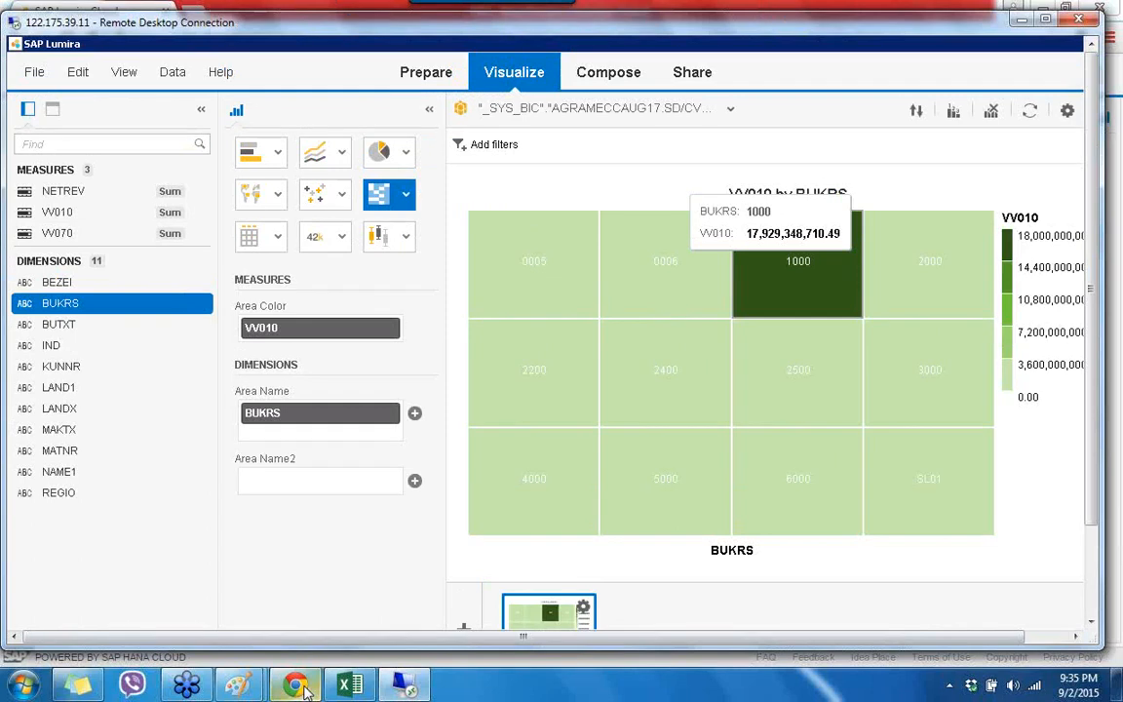
{"action": "key", "text": "alt+Tab"}
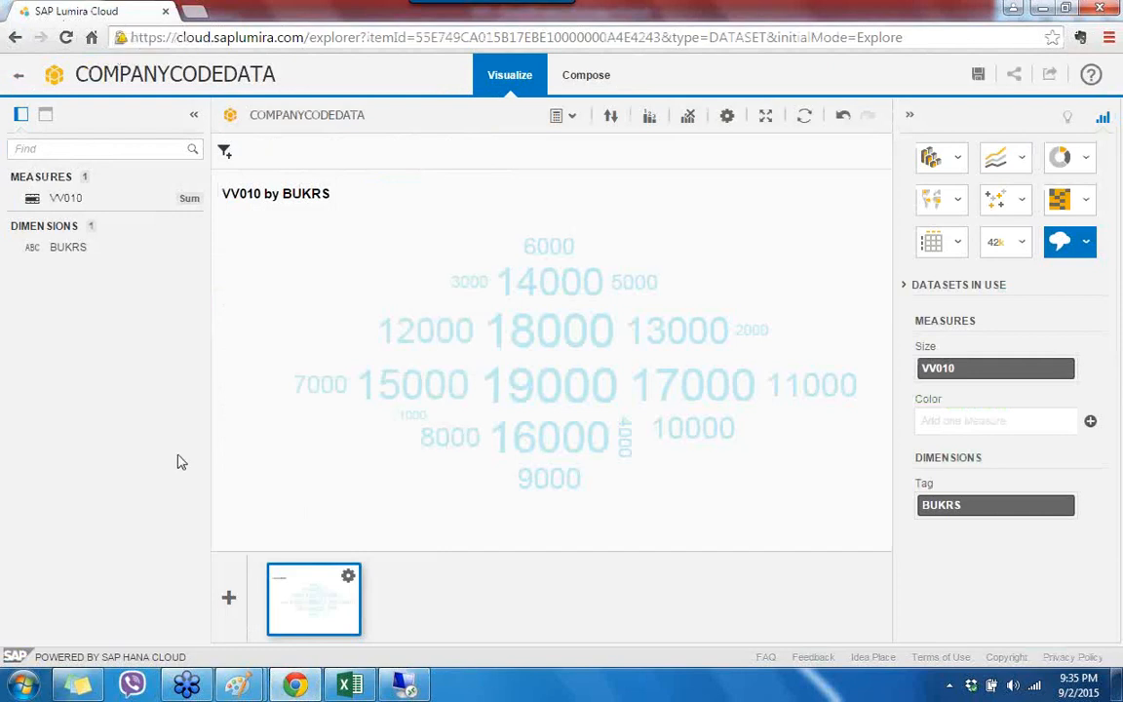
{"action": "left_click", "coordinate": [404, 685]}
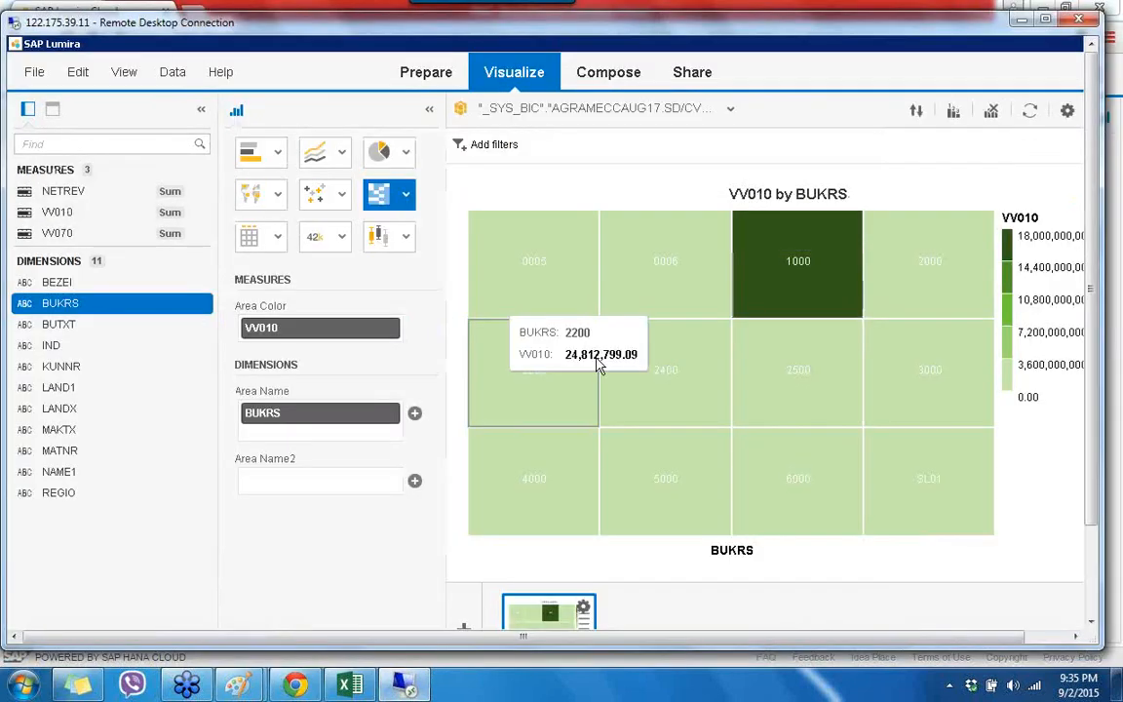
Step: Return the remote session to full screen and minimize Lumira and HANA Studio
{"action": "double_click", "coordinate": [856, 27]}
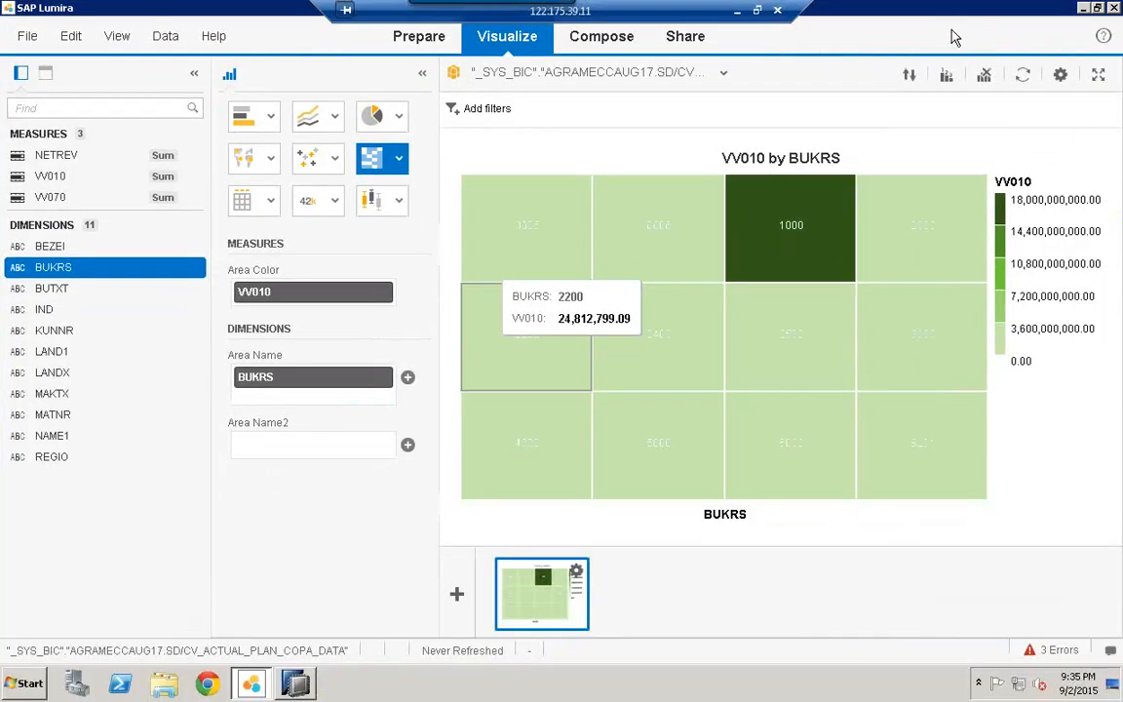
{"action": "left_click", "coordinate": [1084, 9]}
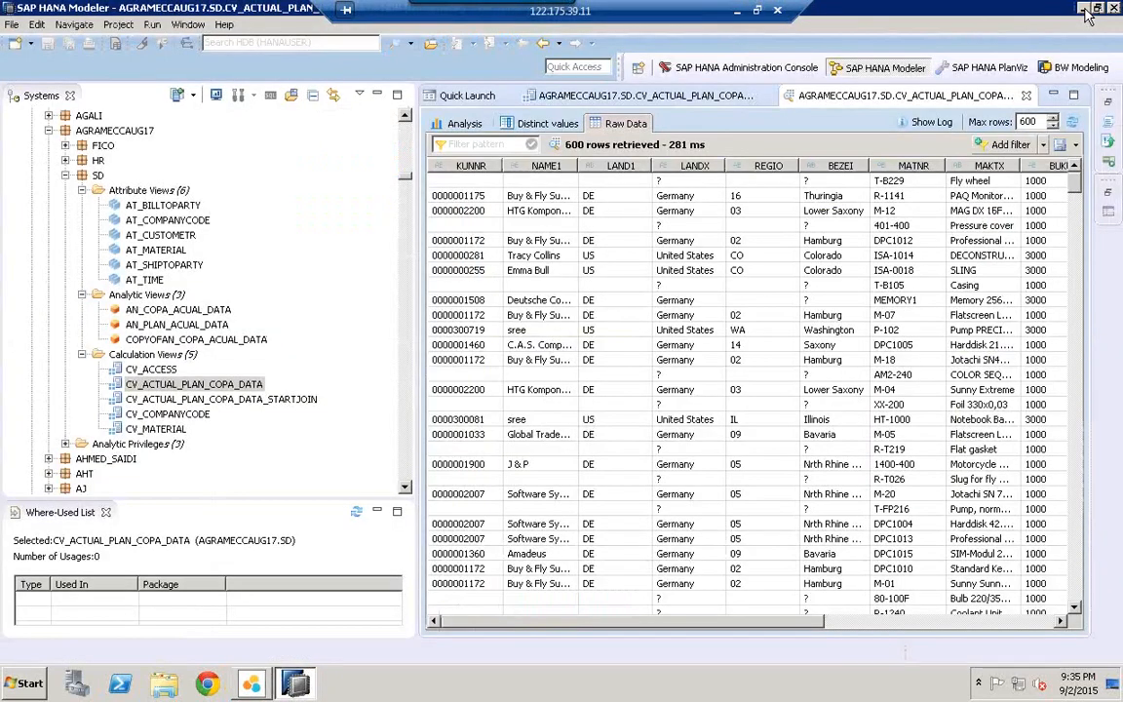
{"action": "left_click", "coordinate": [1084, 9]}
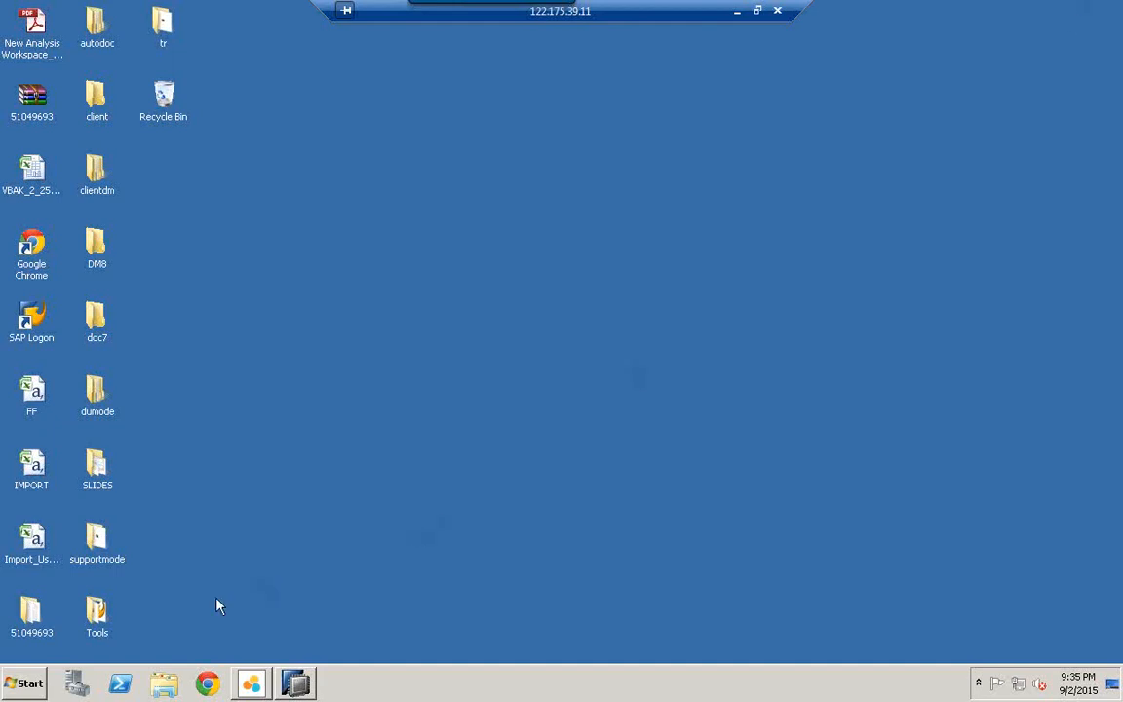
Step: Search the Start menu for MSPAINT and launch Paint
{"action": "key", "text": "super"}
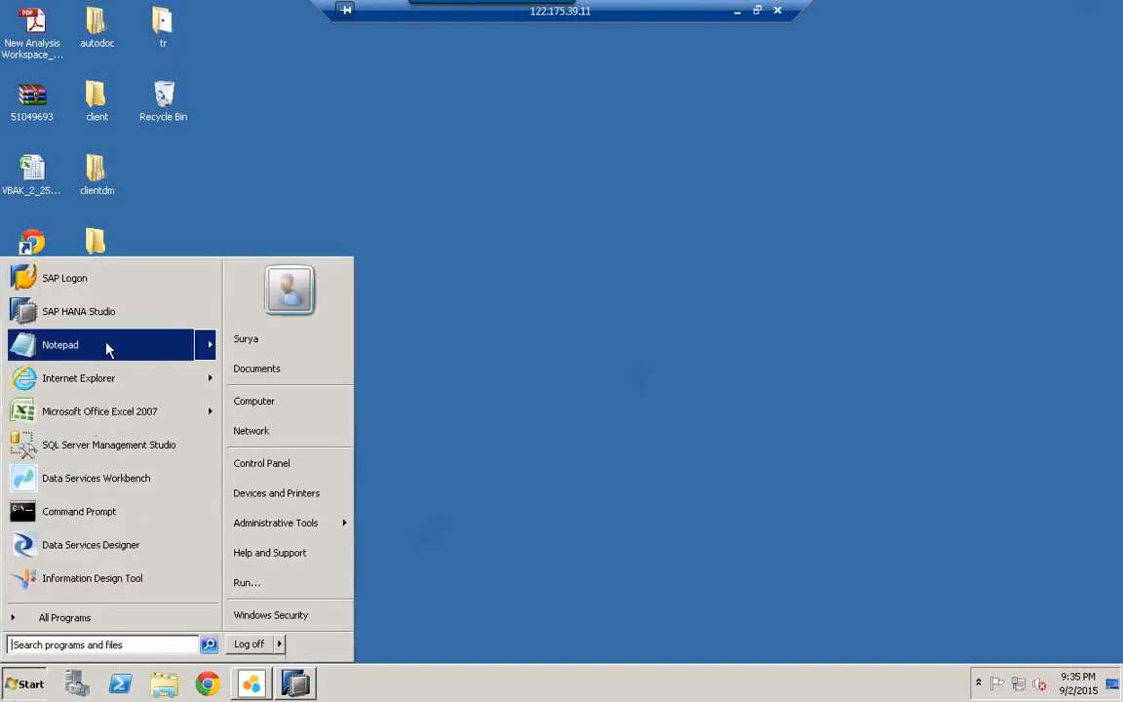
{"action": "mouse_move", "coordinate": [59, 345]}
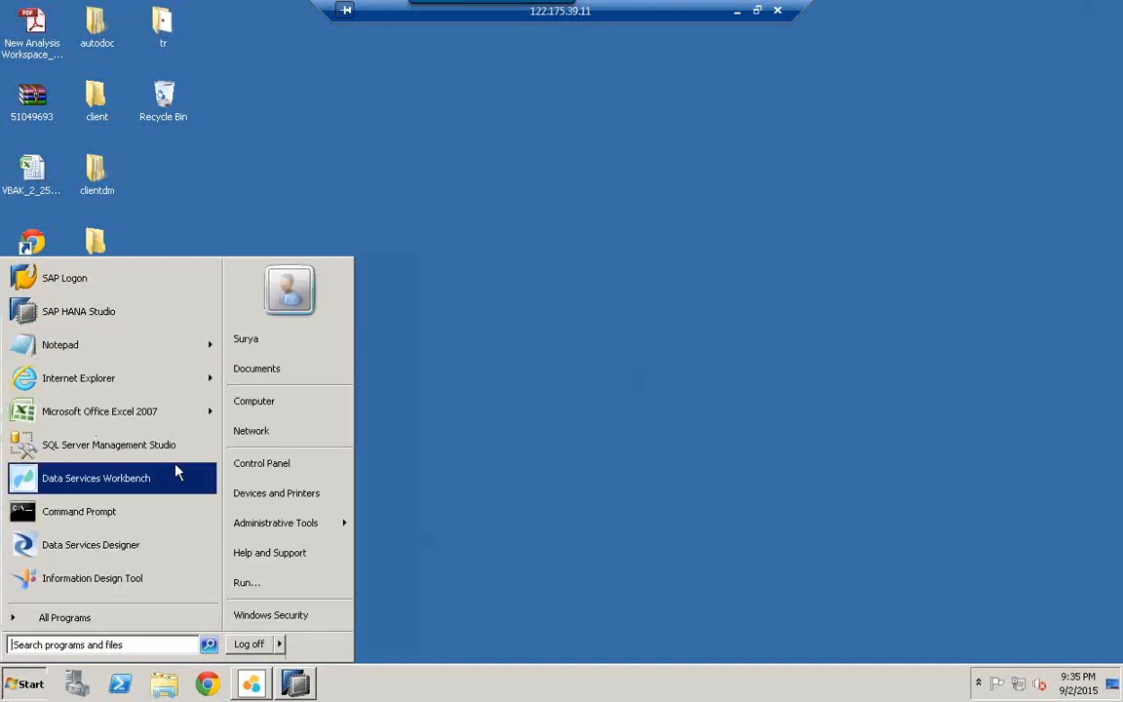
{"action": "left_click", "coordinate": [102, 646]}
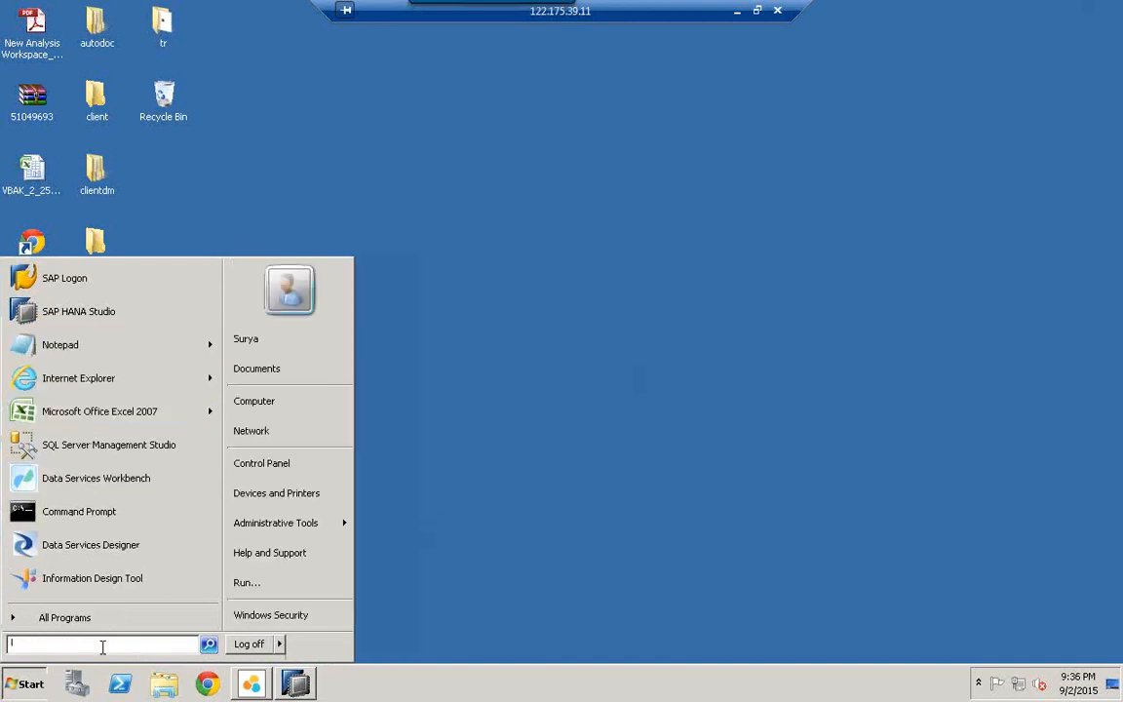
{"action": "type", "text": "lotepad"}
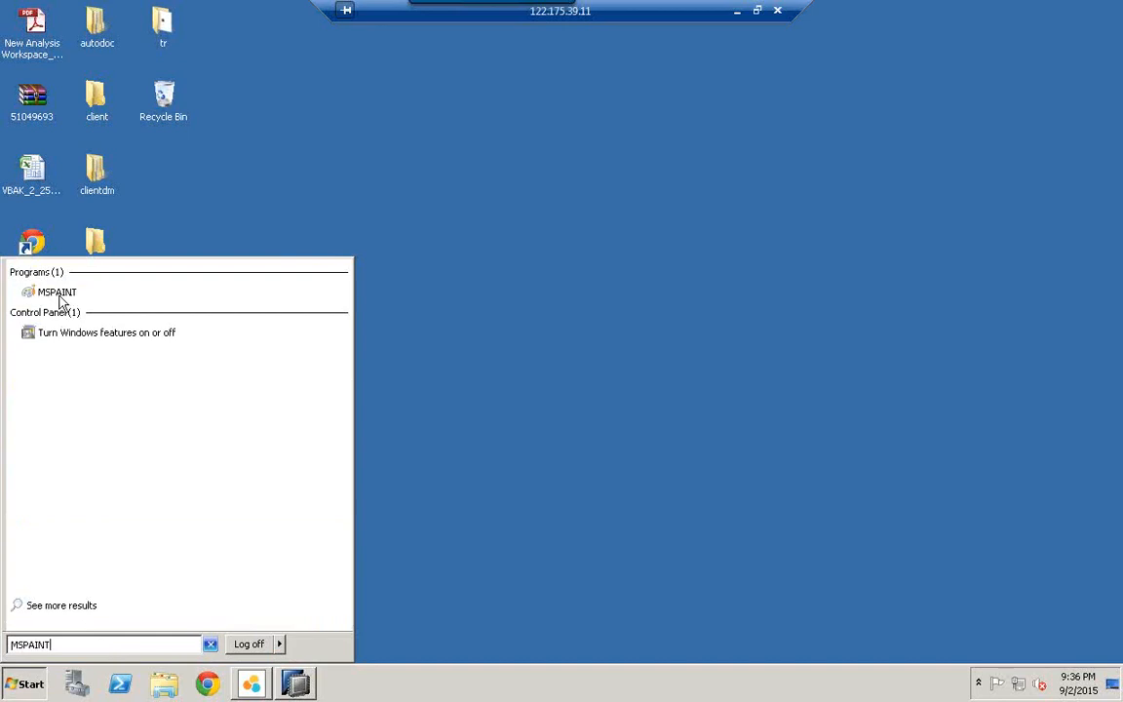
{"action": "left_click", "coordinate": [60, 294]}
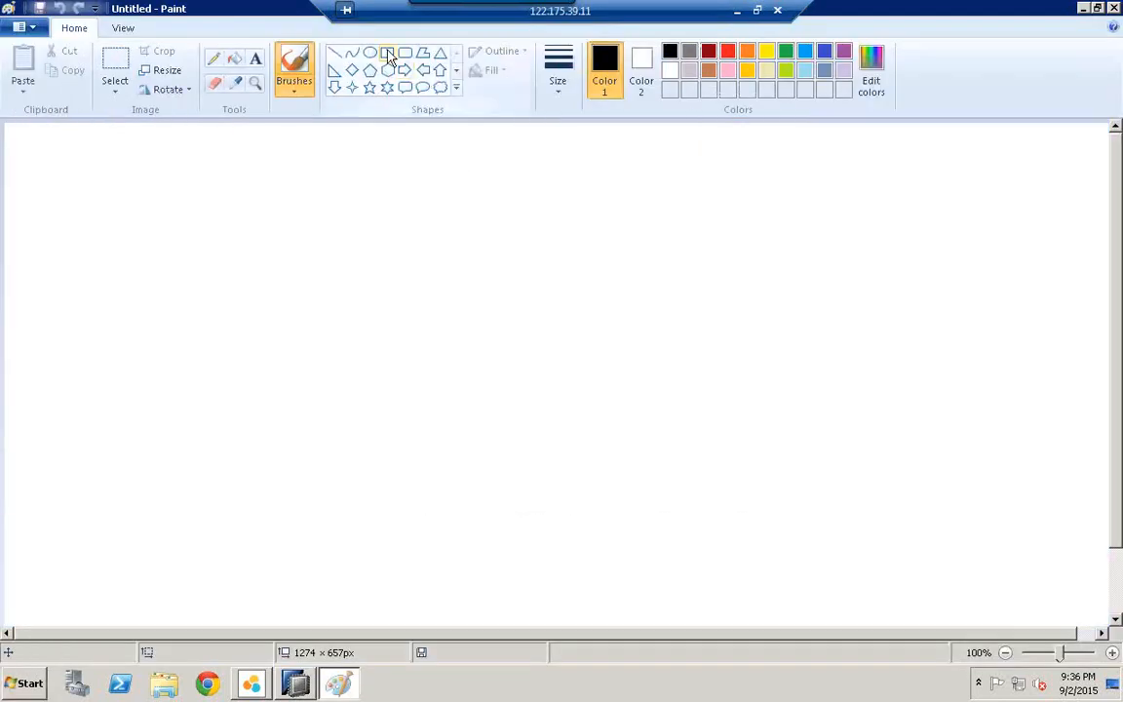
Step: Draw a box near the top left and label it 'lumira'
{"action": "left_click", "coordinate": [388, 54]}
{"action": "left_click_drag", "start_coordinate": [96, 158], "coordinate": [354, 210]}
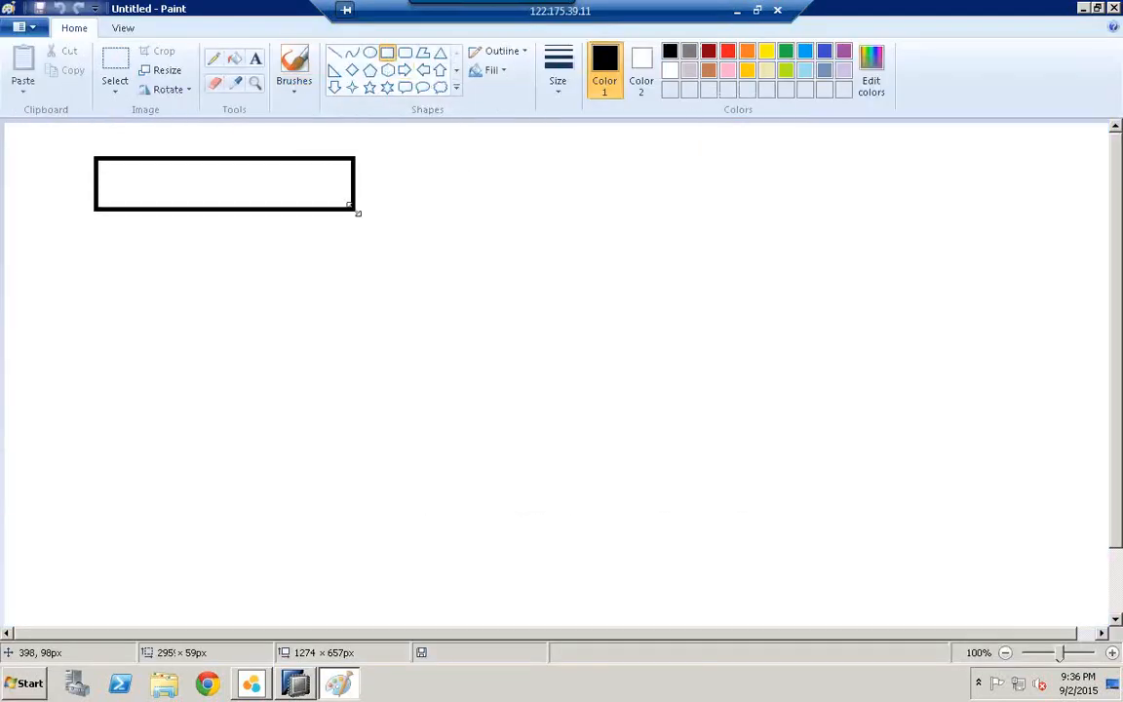
{"action": "left_click", "coordinate": [255, 60]}
{"action": "left_click", "coordinate": [181, 184]}
{"action": "type", "text": "L"}
{"action": "key", "text": "BackSpace"}
{"action": "type", "text": "lumin"}
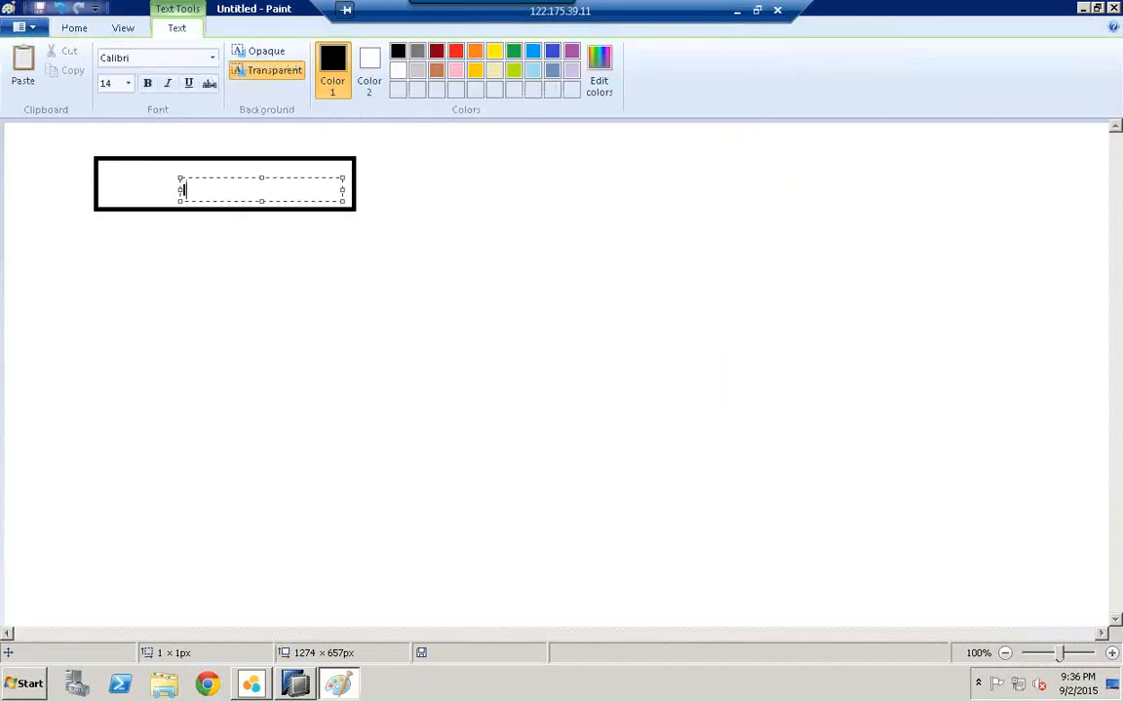
{"action": "type", "text": "a"}
{"action": "left_click", "coordinate": [384, 193]}
Step: Draw a line down to a second box labelled 'hana'
{"action": "left_click", "coordinate": [334, 56]}
{"action": "left_click_drag", "start_coordinate": [220, 211], "coordinate": [213, 429]}
{"action": "left_click", "coordinate": [387, 53]}
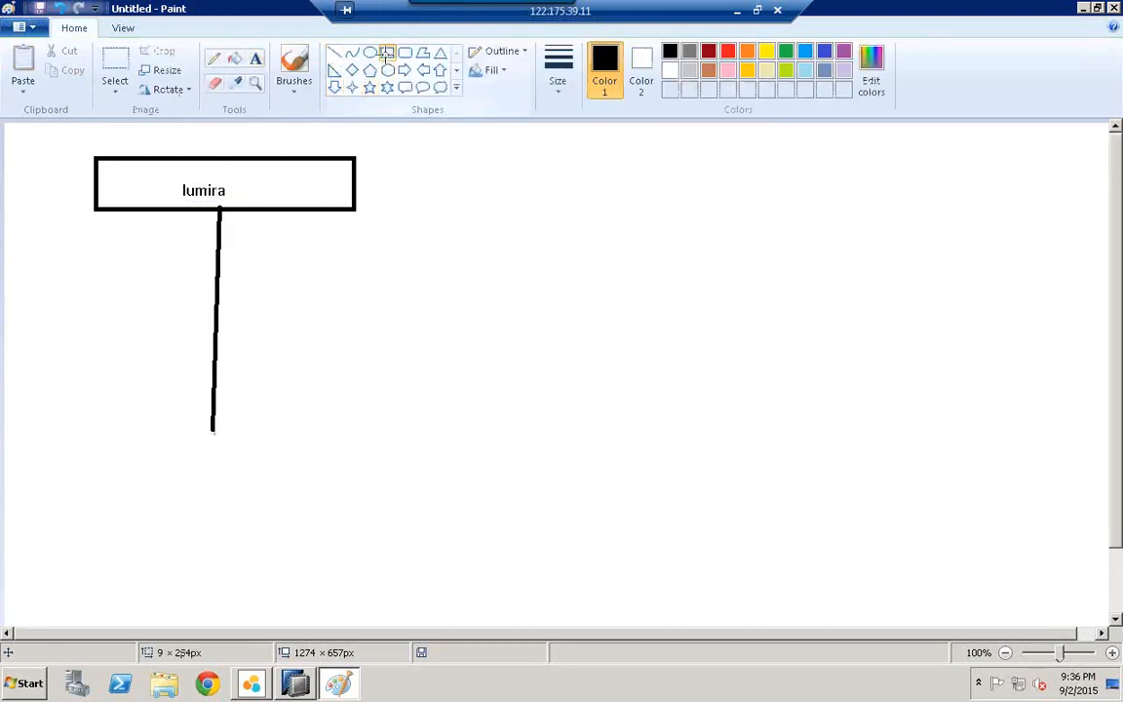
{"action": "mouse_move", "coordinate": [102, 440]}
{"action": "left_mouse_down"}
{"action": "mouse_move", "coordinate": [255, 453]}
{"action": "mouse_move", "coordinate": [340, 492]}
{"action": "left_mouse_up"}
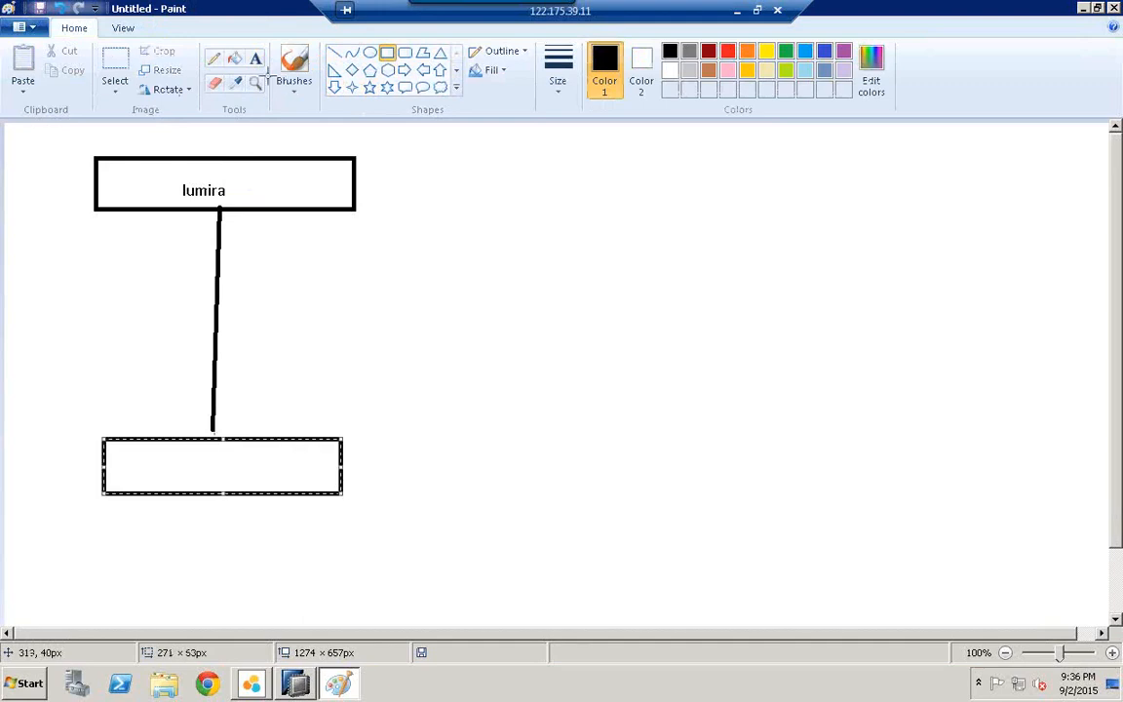
{"action": "left_click", "coordinate": [255, 59]}
{"action": "left_click", "coordinate": [183, 451]}
{"action": "type", "text": "hana"}
{"action": "left_click", "coordinate": [308, 373]}
Step: Label the connecting line 'jdbc' and circle the word hana with the pencil
{"action": "left_click", "coordinate": [238, 394]}
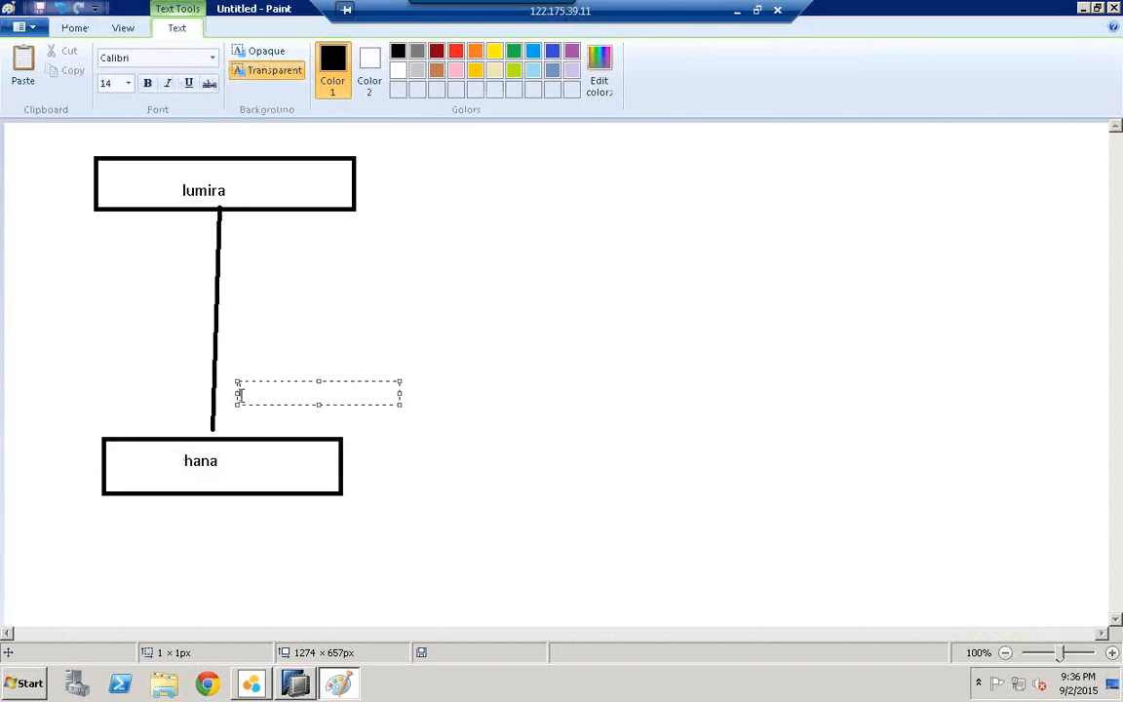
{"action": "type", "text": "jdbc"}
{"action": "left_click", "coordinate": [214, 471]}
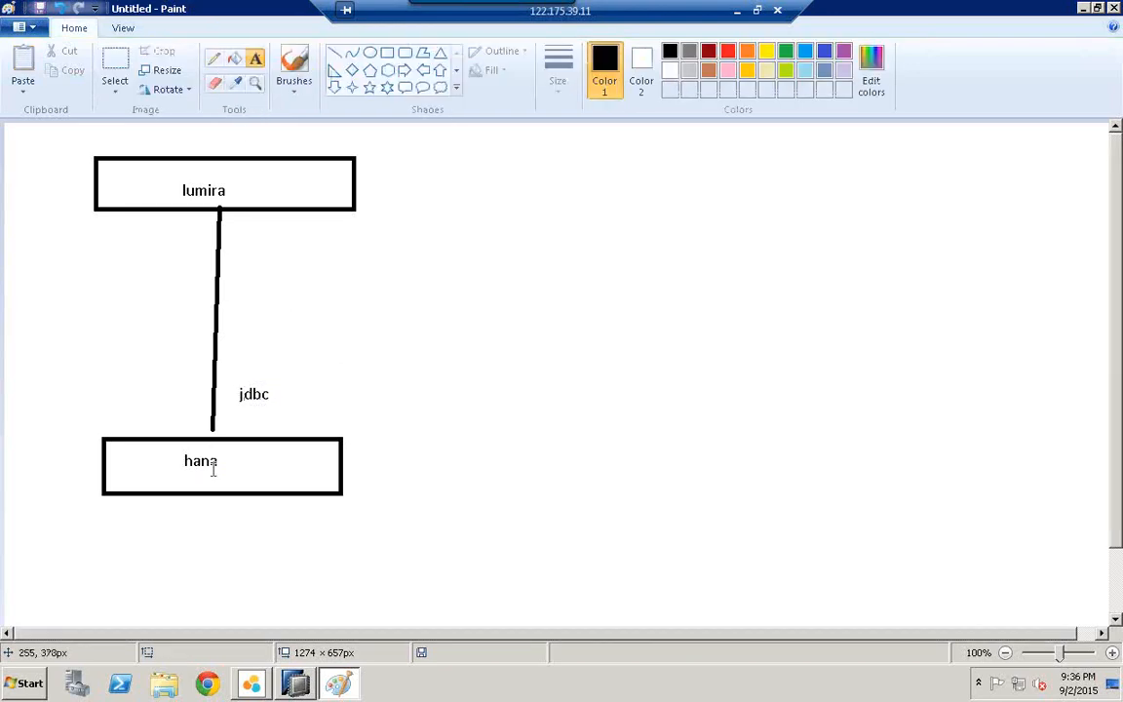
{"action": "left_click", "coordinate": [214, 59]}
{"action": "mouse_move", "coordinate": [190, 477]}
{"action": "left_mouse_down"}
{"action": "mouse_move", "coordinate": [176, 452]}
{"action": "mouse_move", "coordinate": [211, 480]}
{"action": "mouse_move", "coordinate": [187, 480]}
{"action": "left_mouse_up"}
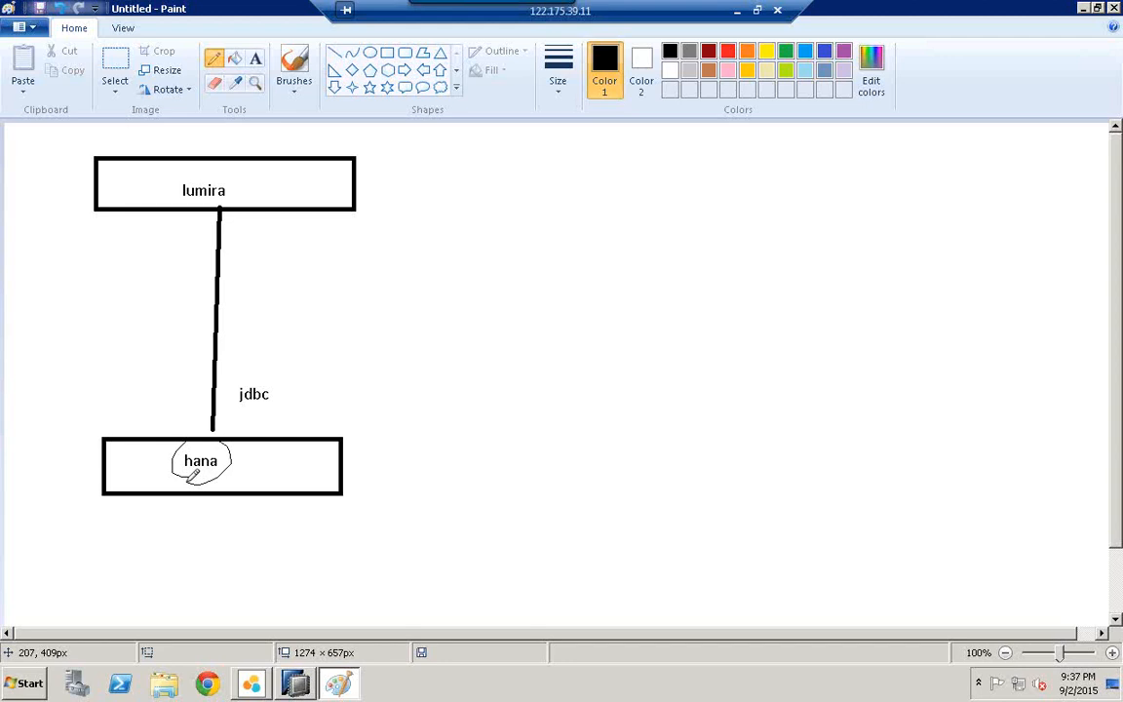
{"action": "left_click", "coordinate": [387, 51]}
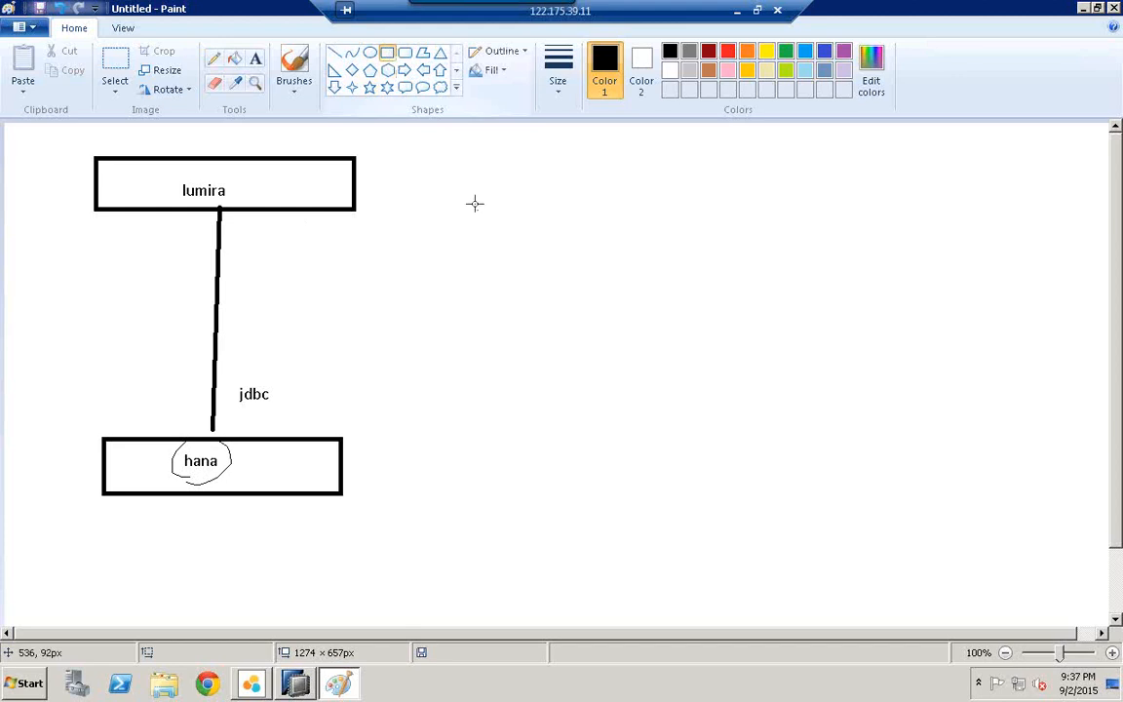
Step: Draw a box right of the lumira box and label it 'design studio'
{"action": "left_click_drag", "start_coordinate": [448, 163], "coordinate": [679, 226]}
{"action": "left_click", "coordinate": [255, 60]}
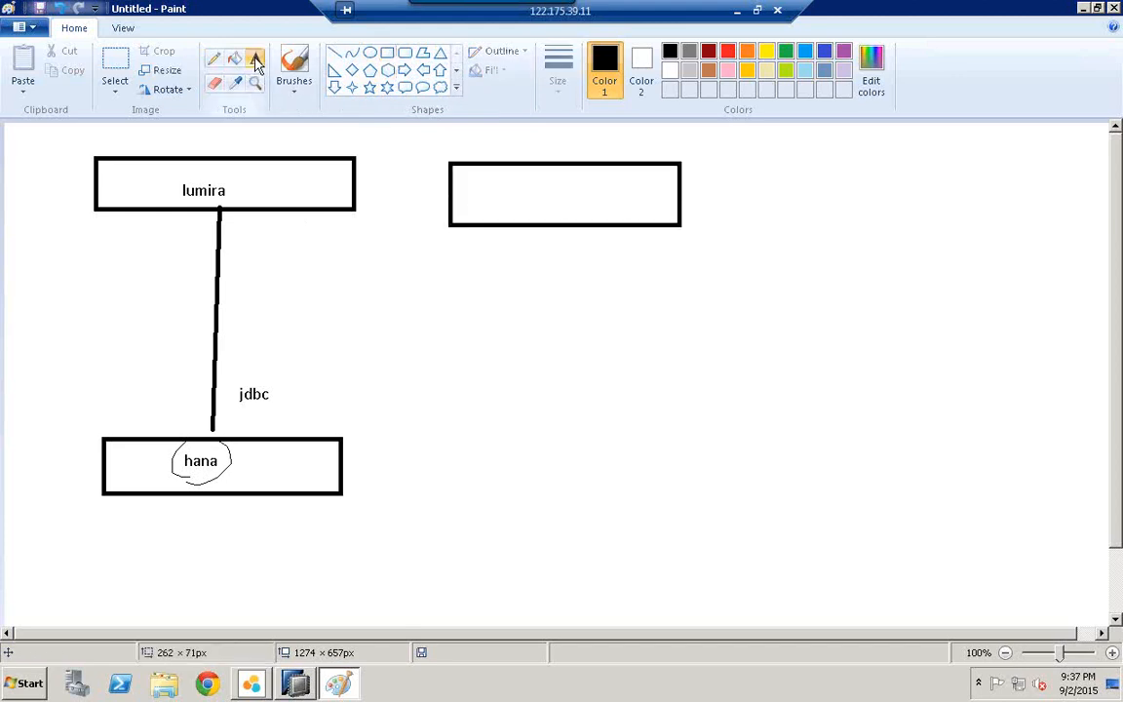
{"action": "left_click", "coordinate": [499, 186]}
{"action": "type", "text": "de"}
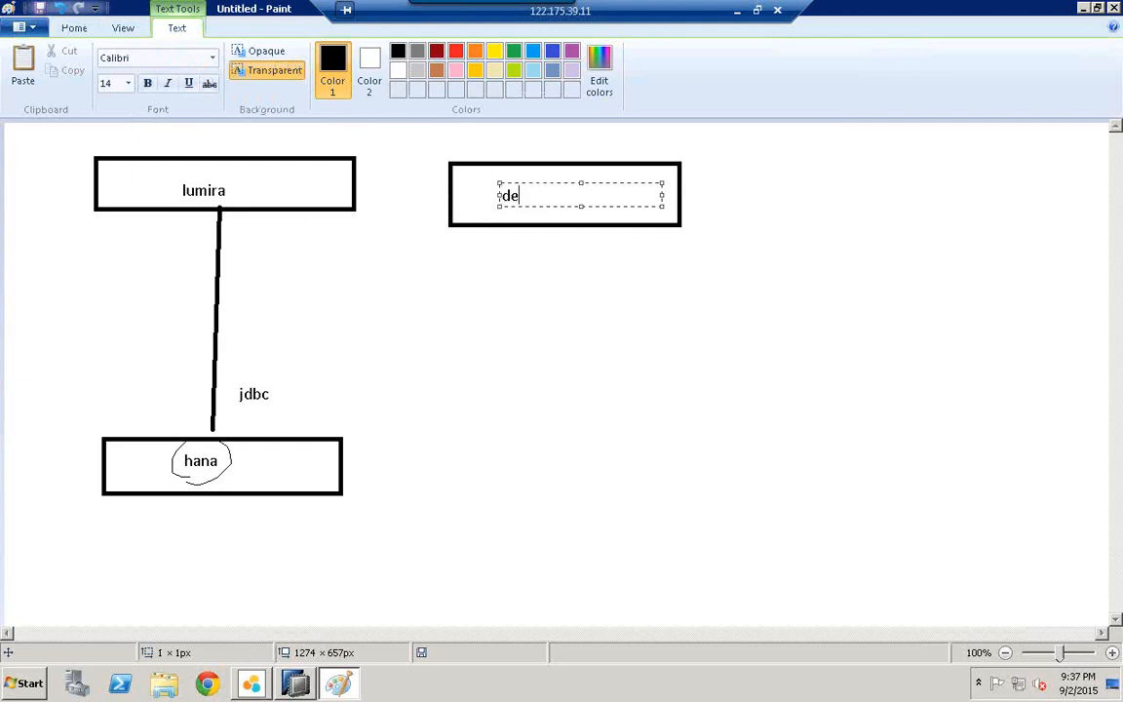
{"action": "key", "text": "BackSpace"}
{"action": "key", "text": "BackSpace"}
{"action": "type", "text": "design studio"}
{"action": "left_click", "coordinate": [717, 350]}
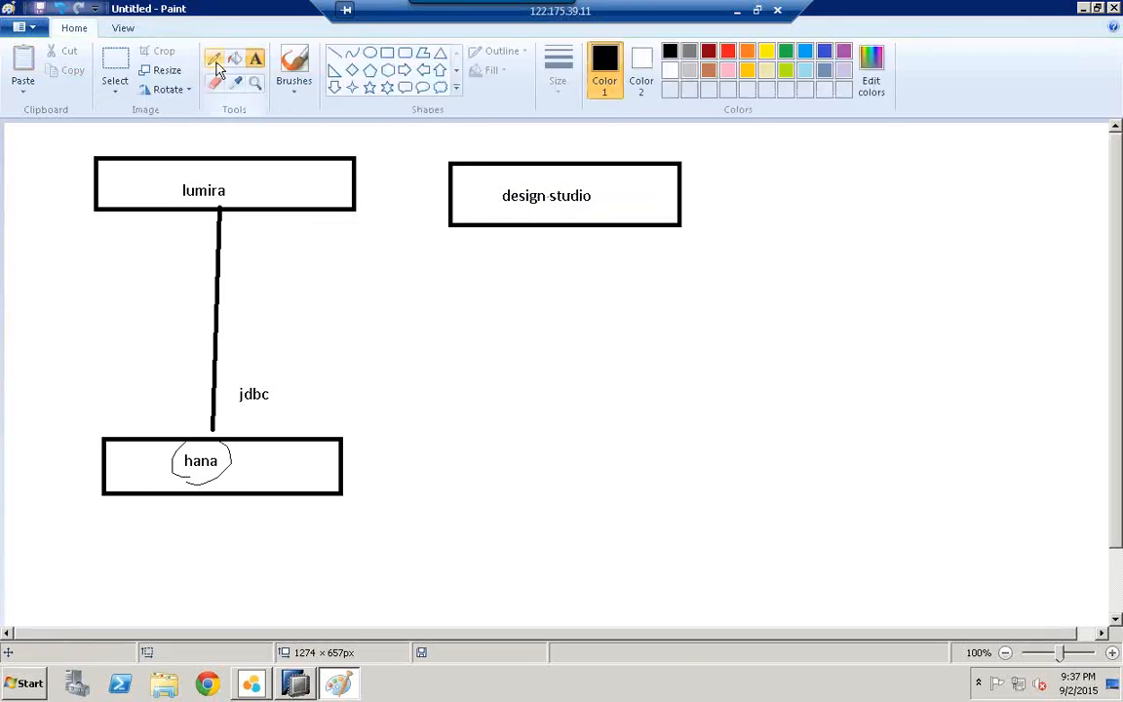
Step: Draw a line down from it to another box labelled 'hana'
{"action": "left_click", "coordinate": [335, 53]}
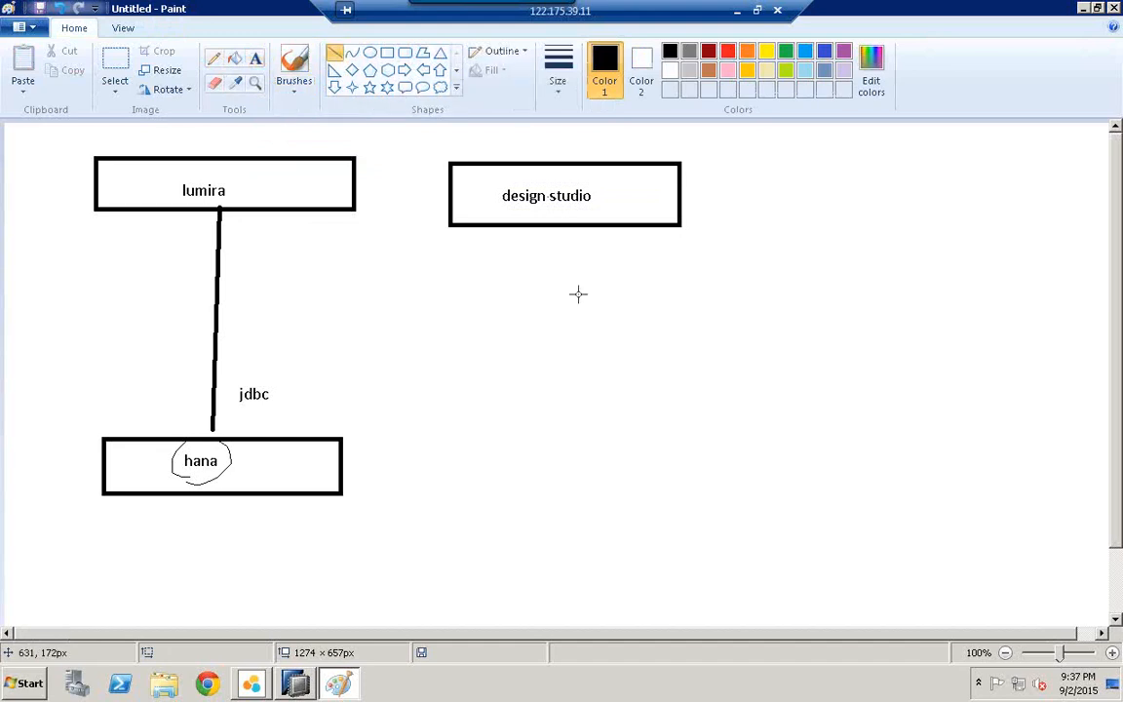
{"action": "mouse_move", "coordinate": [563, 227]}
{"action": "left_mouse_down"}
{"action": "mouse_move", "coordinate": [563, 405]}
{"action": "mouse_move", "coordinate": [715, 473]}
{"action": "left_mouse_up"}
{"action": "left_click", "coordinate": [387, 53]}
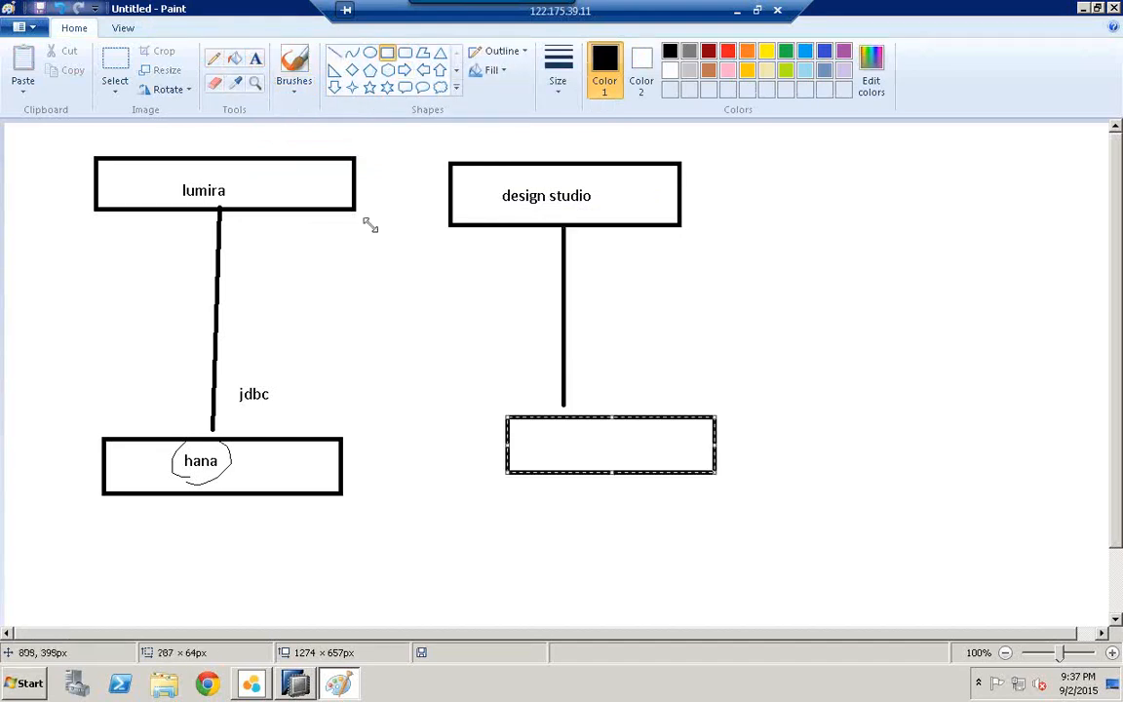
{"action": "left_click", "coordinate": [255, 59]}
{"action": "left_click", "coordinate": [562, 436]}
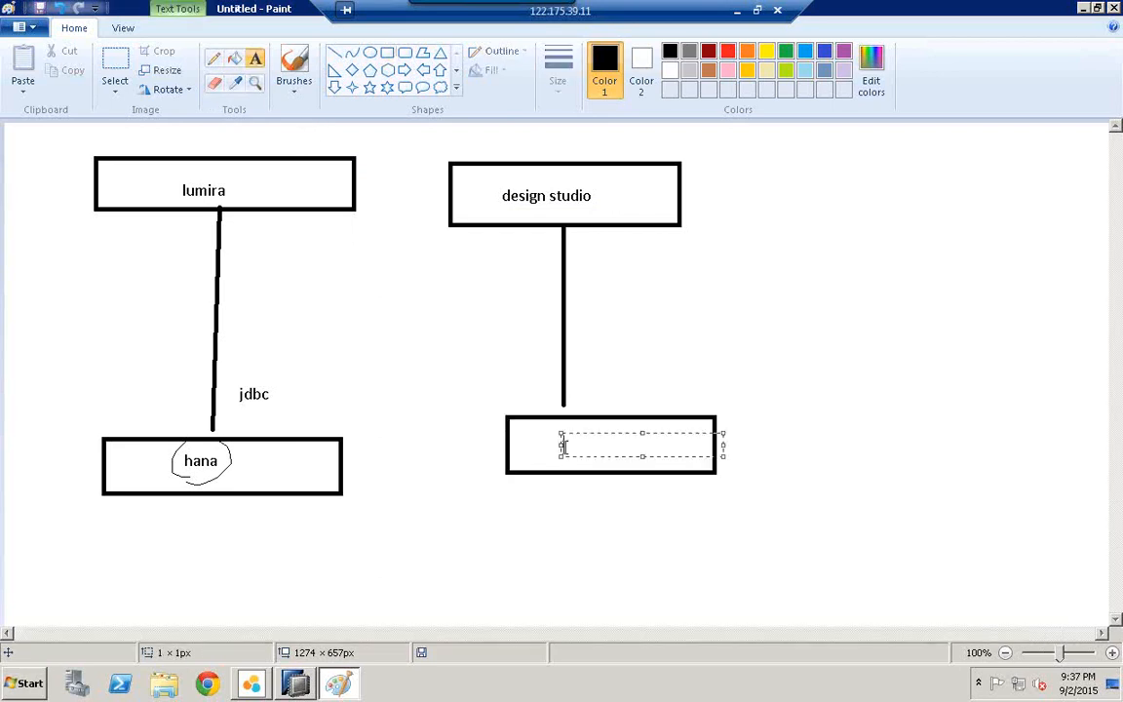
{"action": "type", "text": "hana"}
{"action": "left_click", "coordinate": [597, 396]}
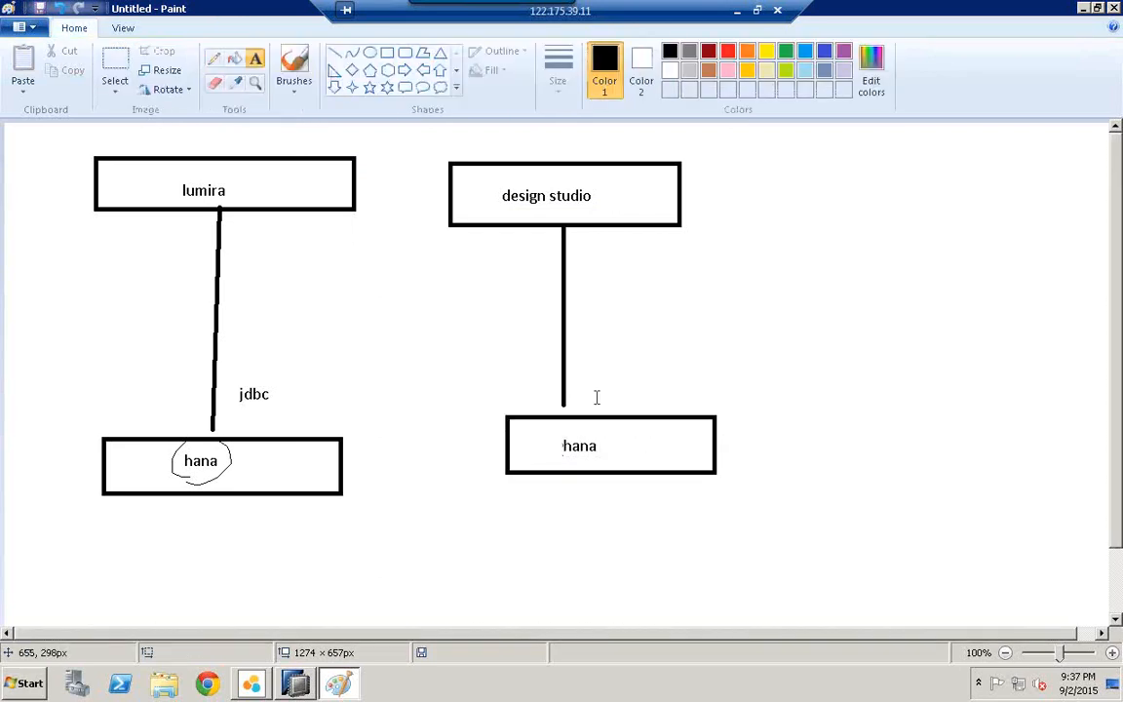
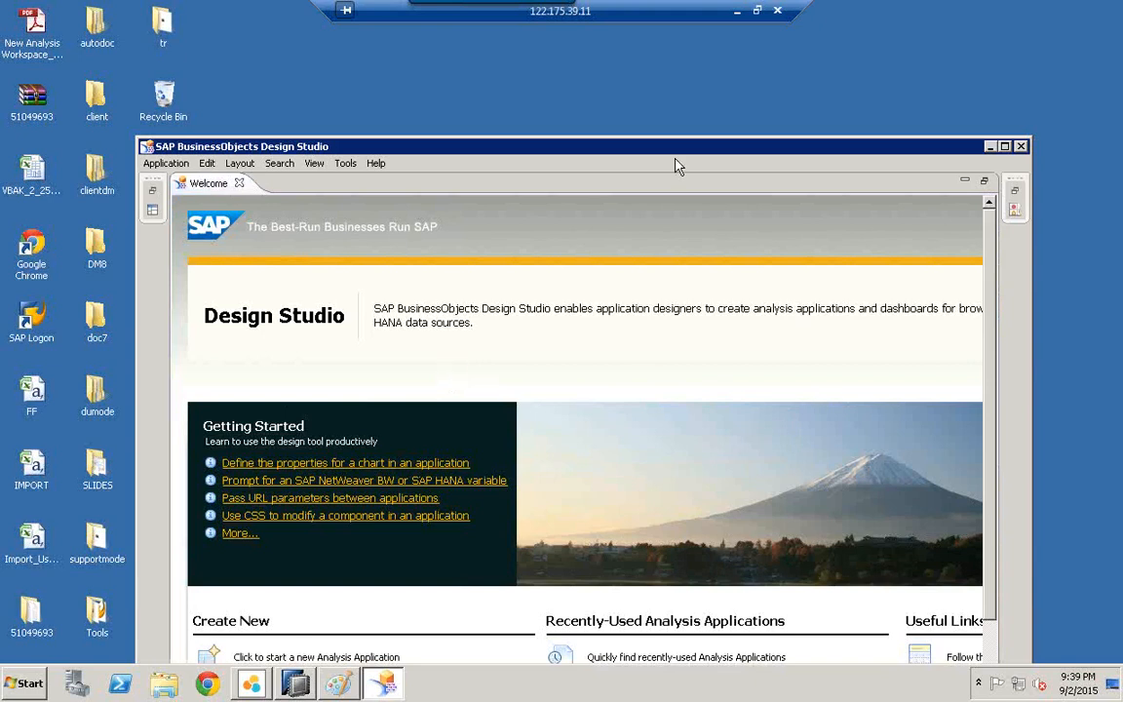
Step: Maximize Design Studio and start a new analysis application named ZCOPA_ACTUAL_DATA, with the same description
{"action": "double_click", "coordinate": [698, 148]}
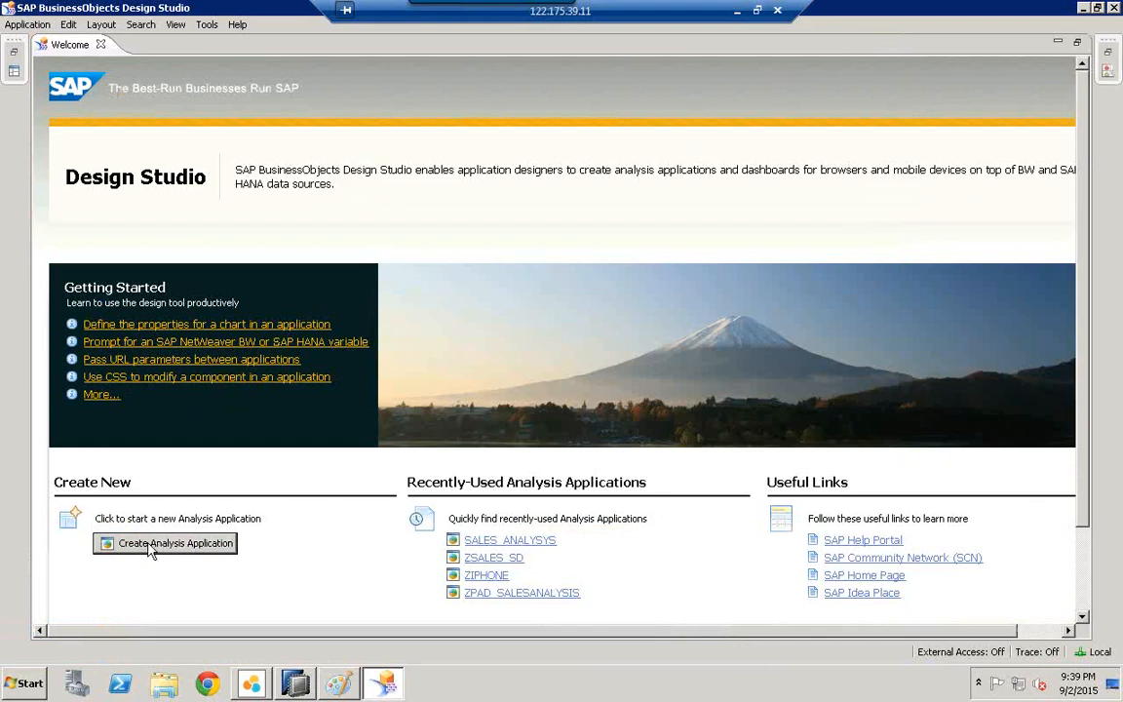
{"action": "left_click", "coordinate": [181, 545]}
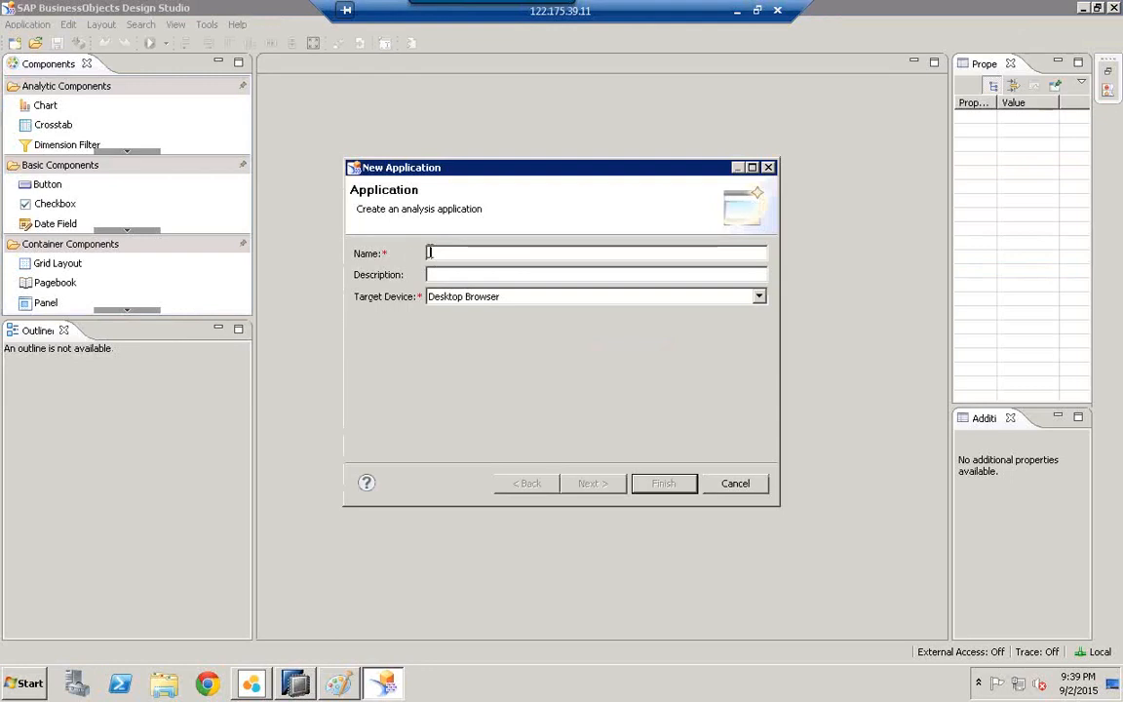
{"action": "type", "text": "ZCOPA_DATA"}
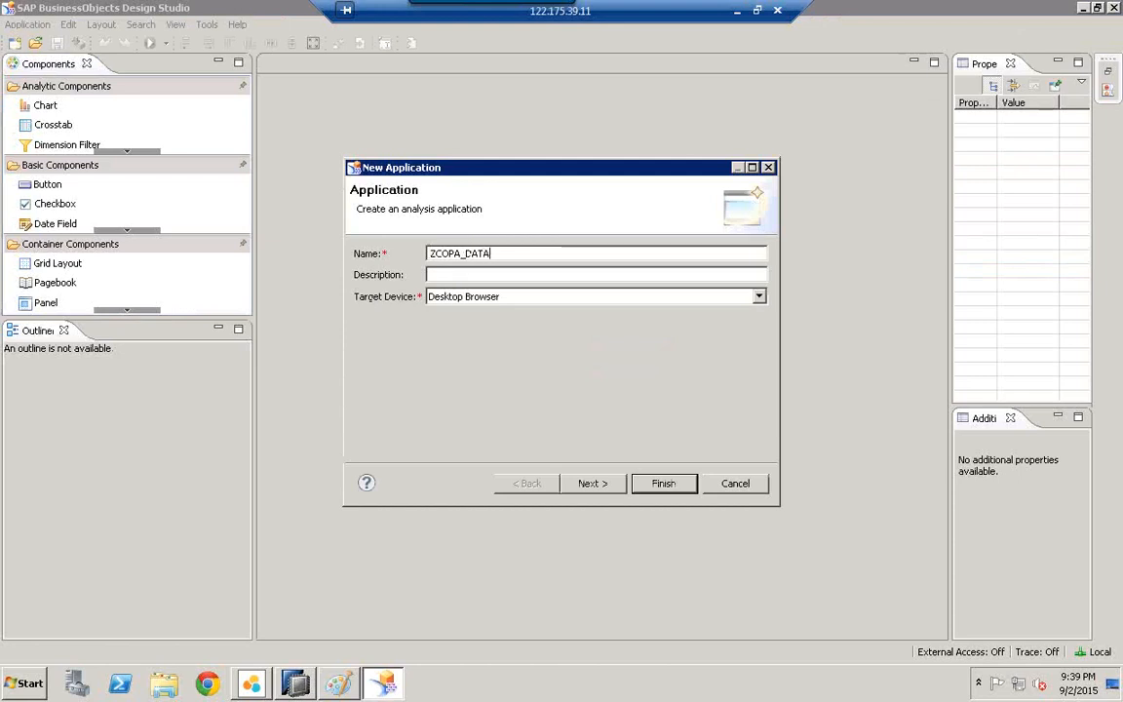
{"action": "type", "text": "_"}
{"action": "key", "text": "BackSpace"}
{"action": "key", "text": "BackSpace"}
{"action": "key", "text": "BackSpace"}
{"action": "key", "text": "BackSpace"}
{"action": "key", "text": "BackSpace"}
{"action": "type", "text": "ACTUAL_DATA"}
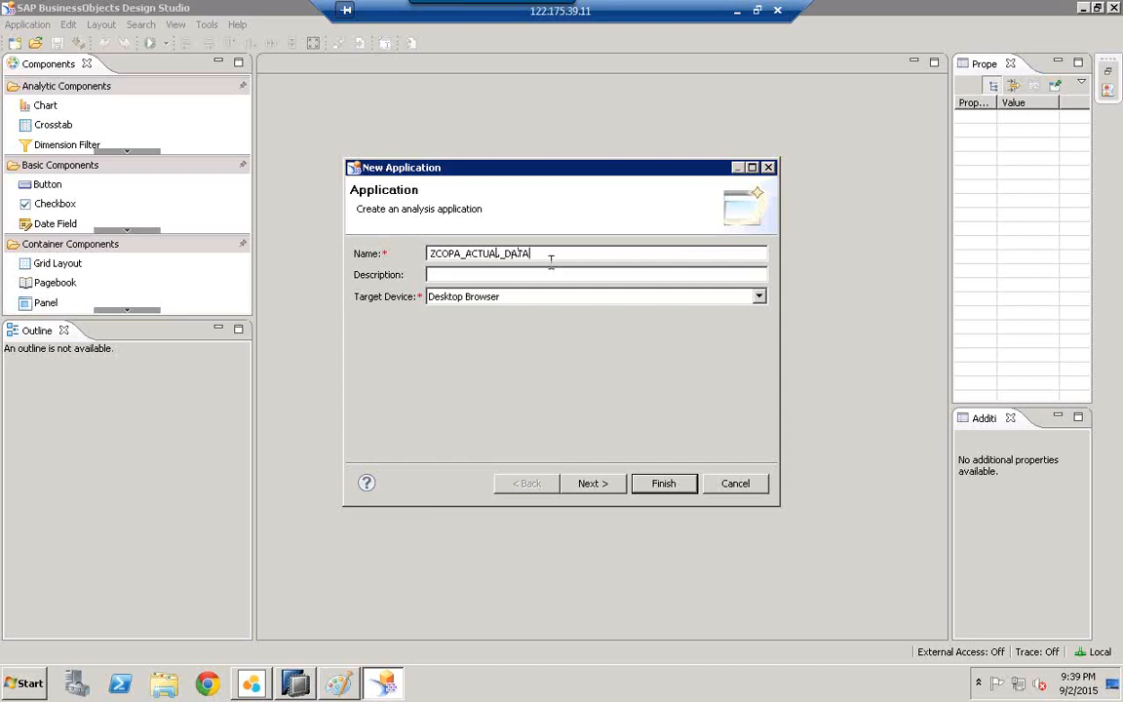
{"action": "left_click_drag", "start_coordinate": [533, 255], "coordinate": [412, 253]}
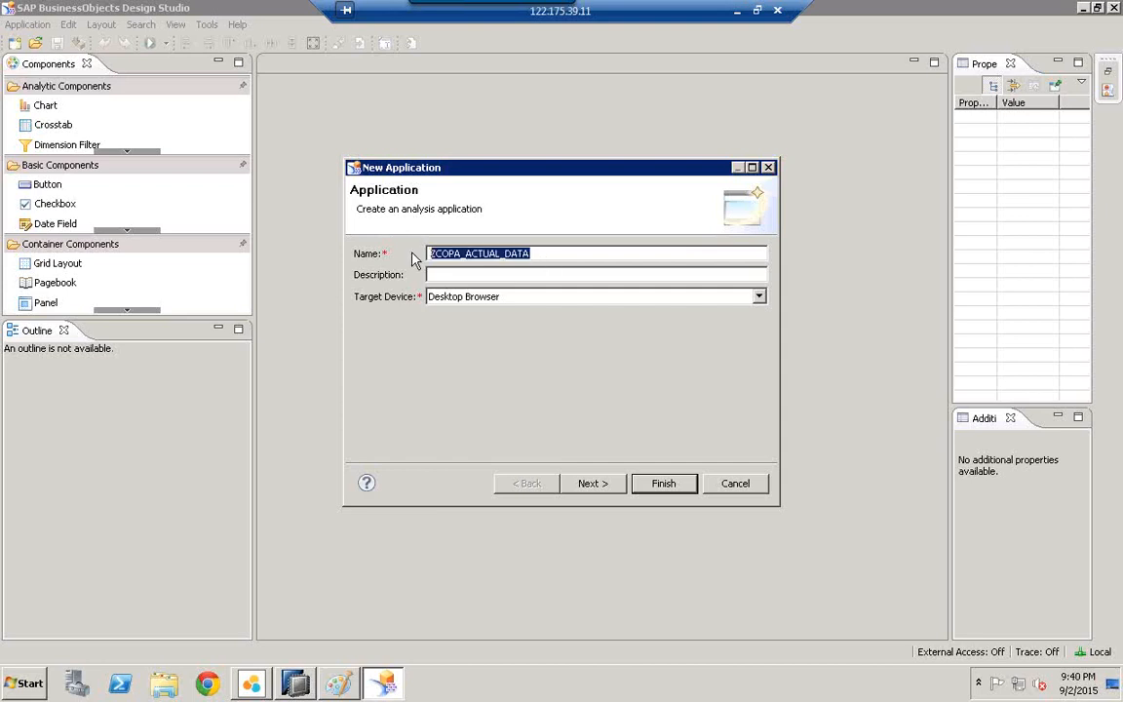
{"action": "left_click", "coordinate": [489, 277]}
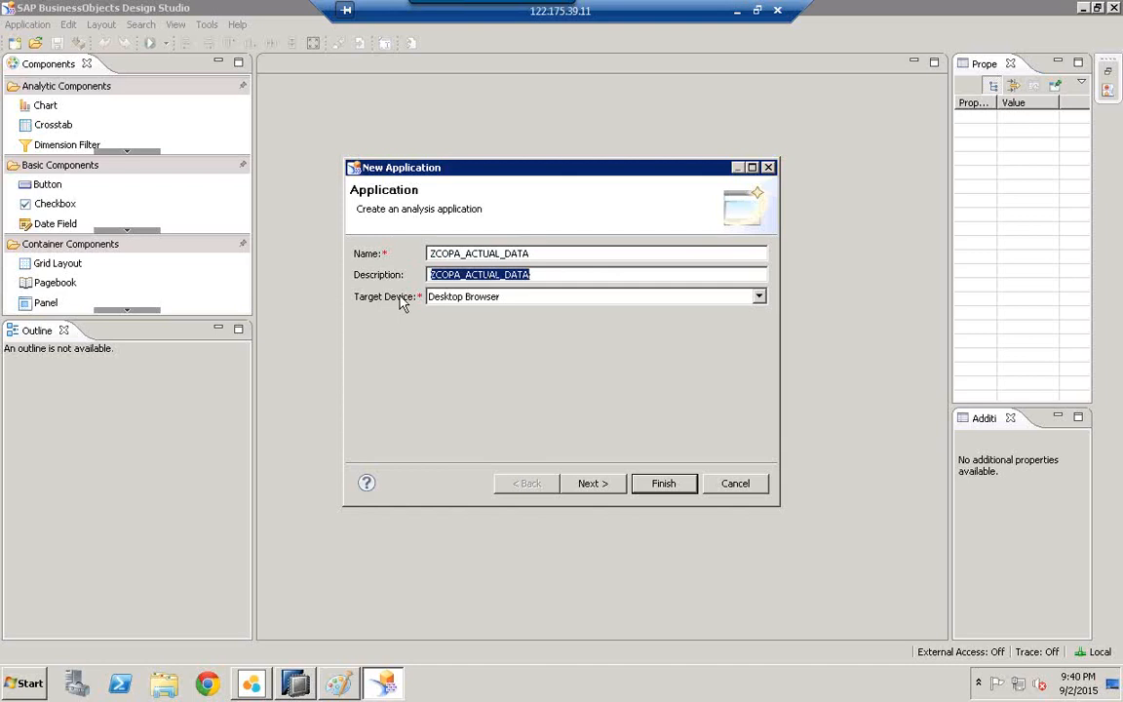
Step: Set the target device to iPad and build the application from the Blank template
{"action": "left_click", "coordinate": [439, 296]}
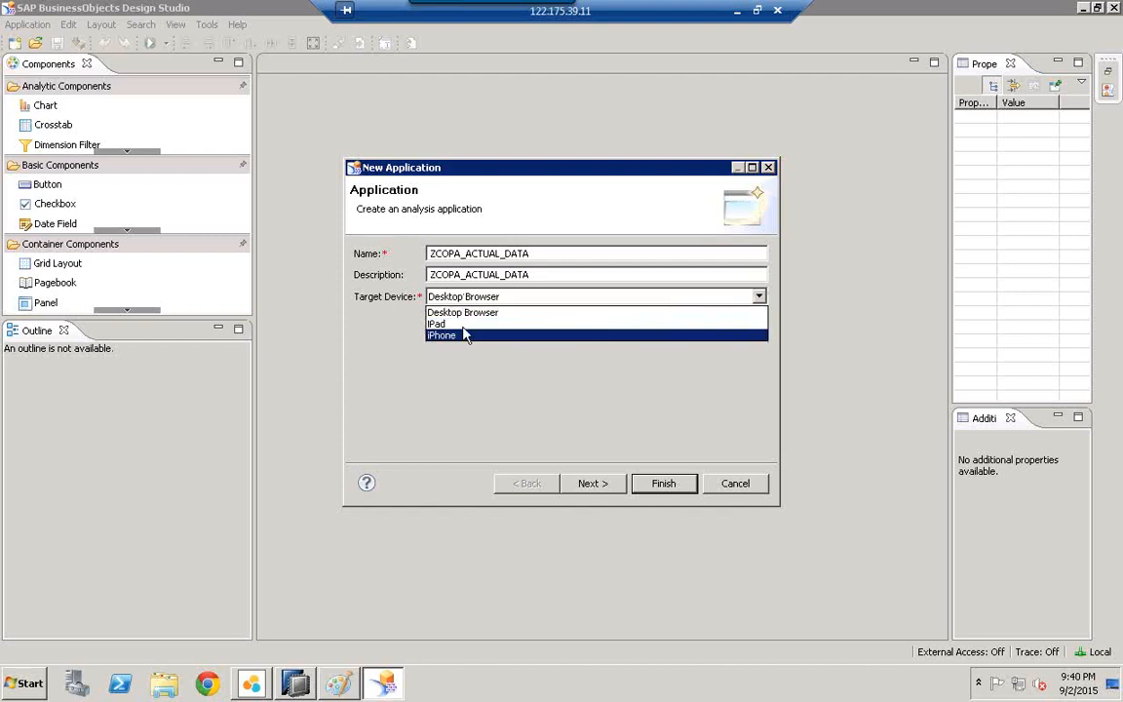
{"action": "left_click", "coordinate": [460, 323]}
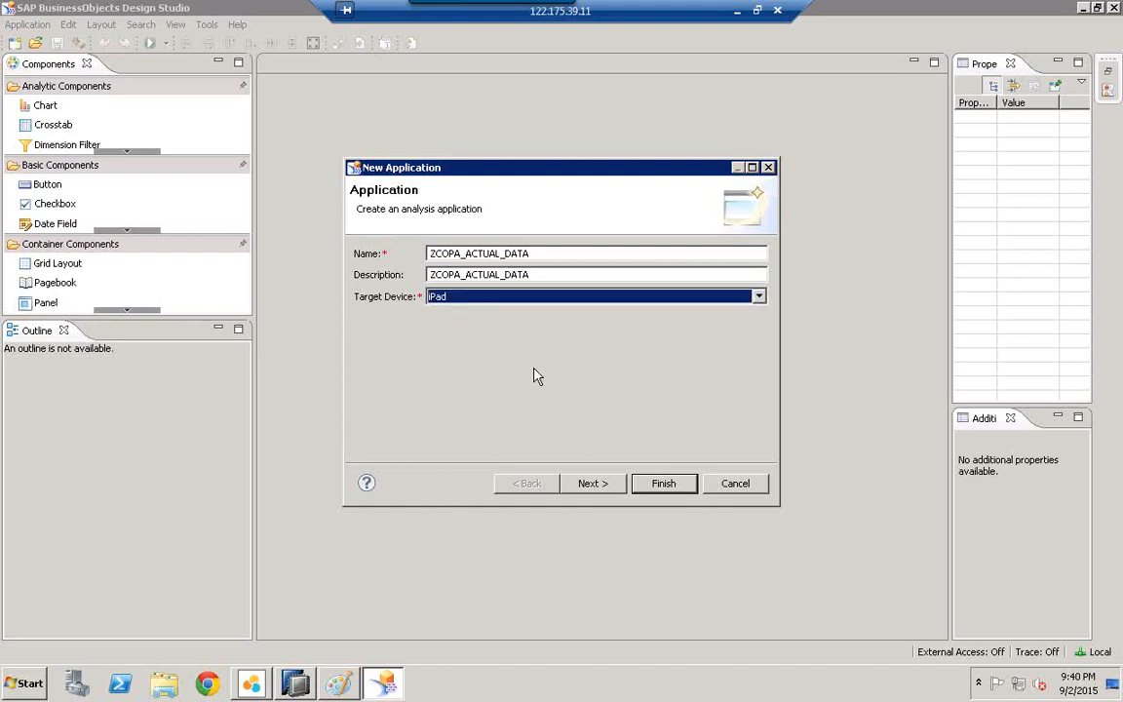
{"action": "left_click", "coordinate": [594, 492]}
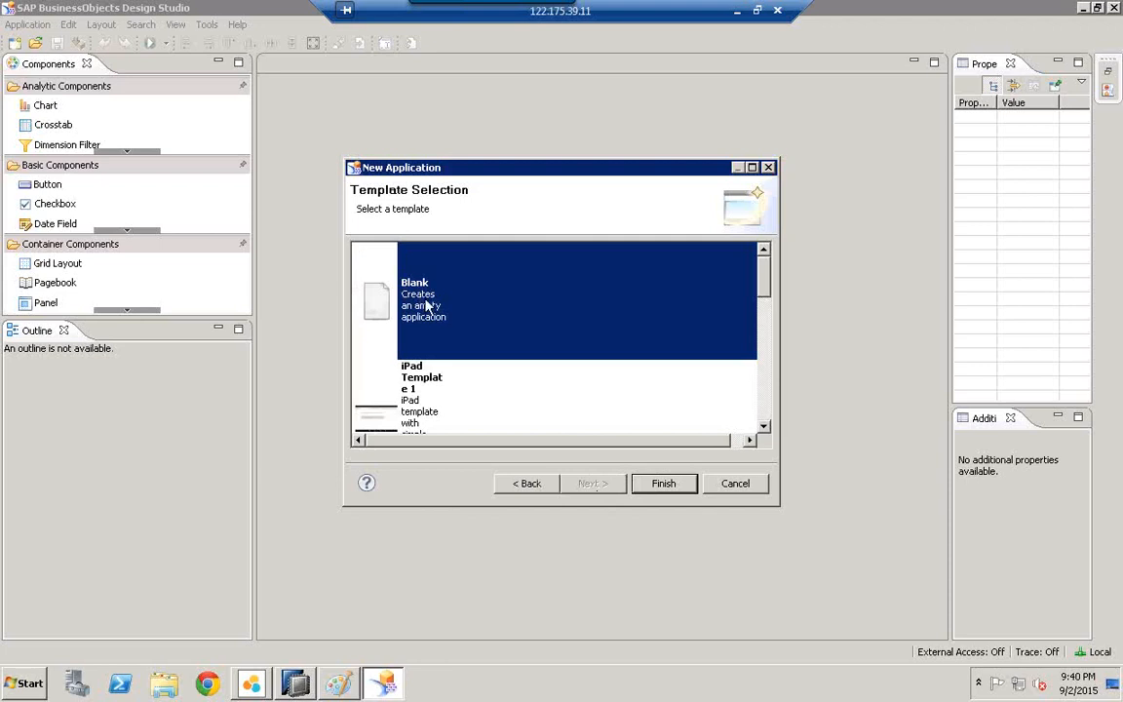
{"action": "double_click", "coordinate": [426, 305]}
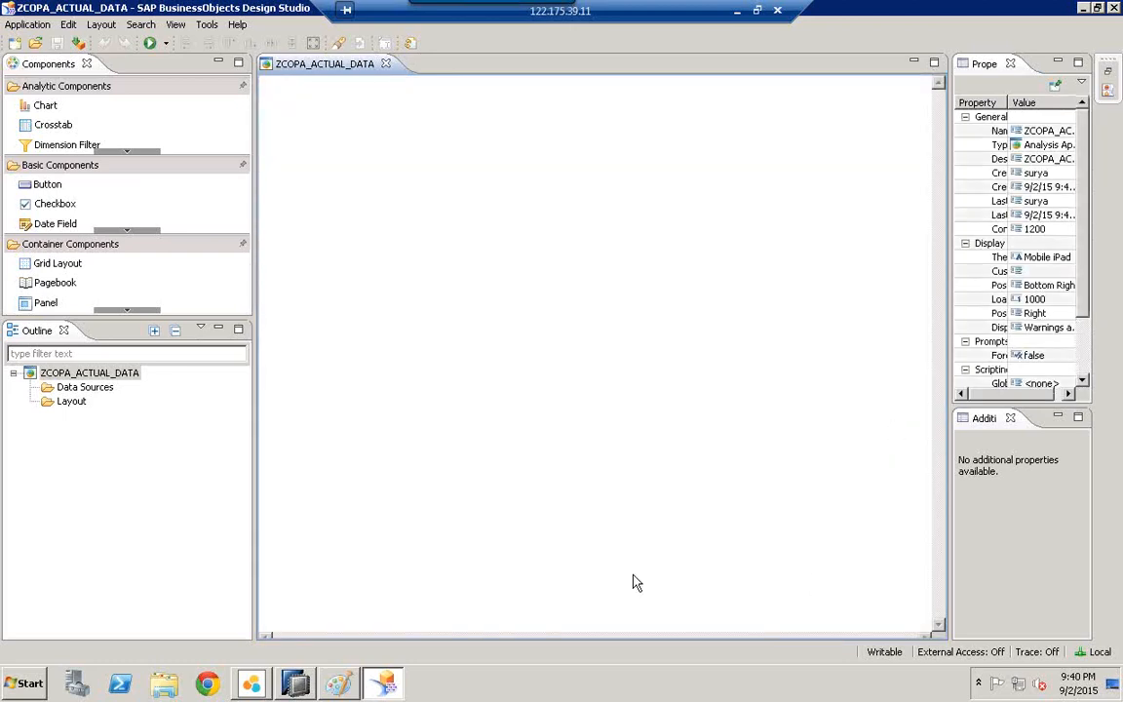
Step: Start a new data source under Data Sources and choose the hana connection
{"action": "left_click", "coordinate": [74, 391]}
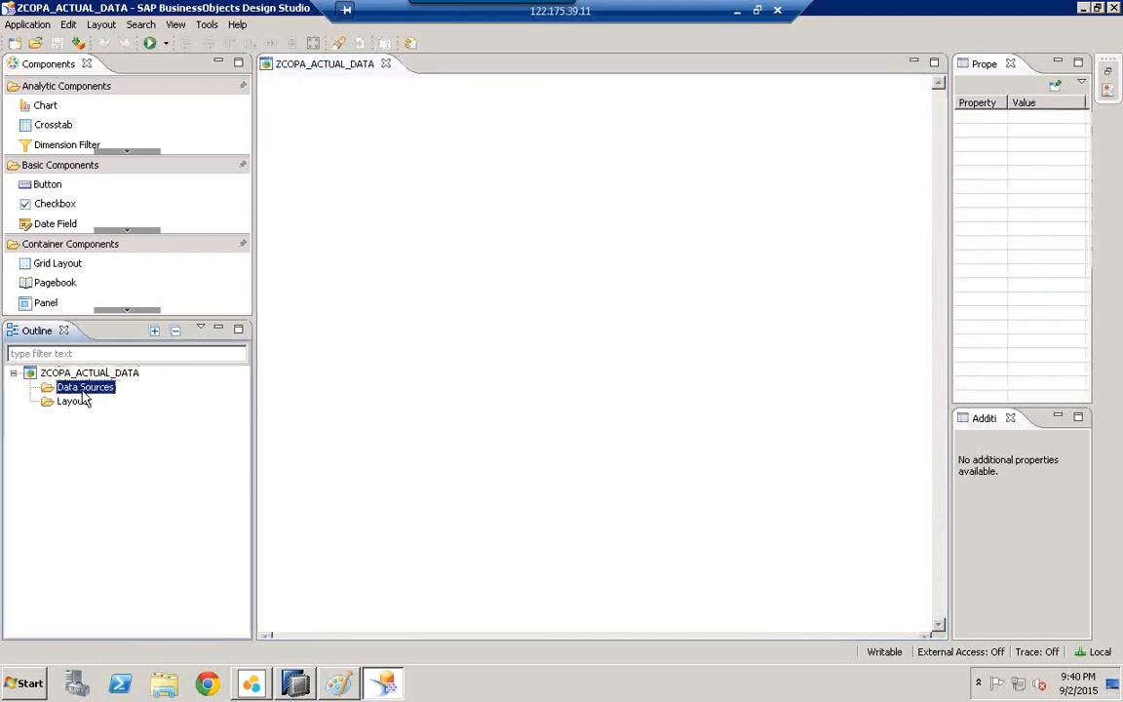
{"action": "right_click", "coordinate": [82, 394]}
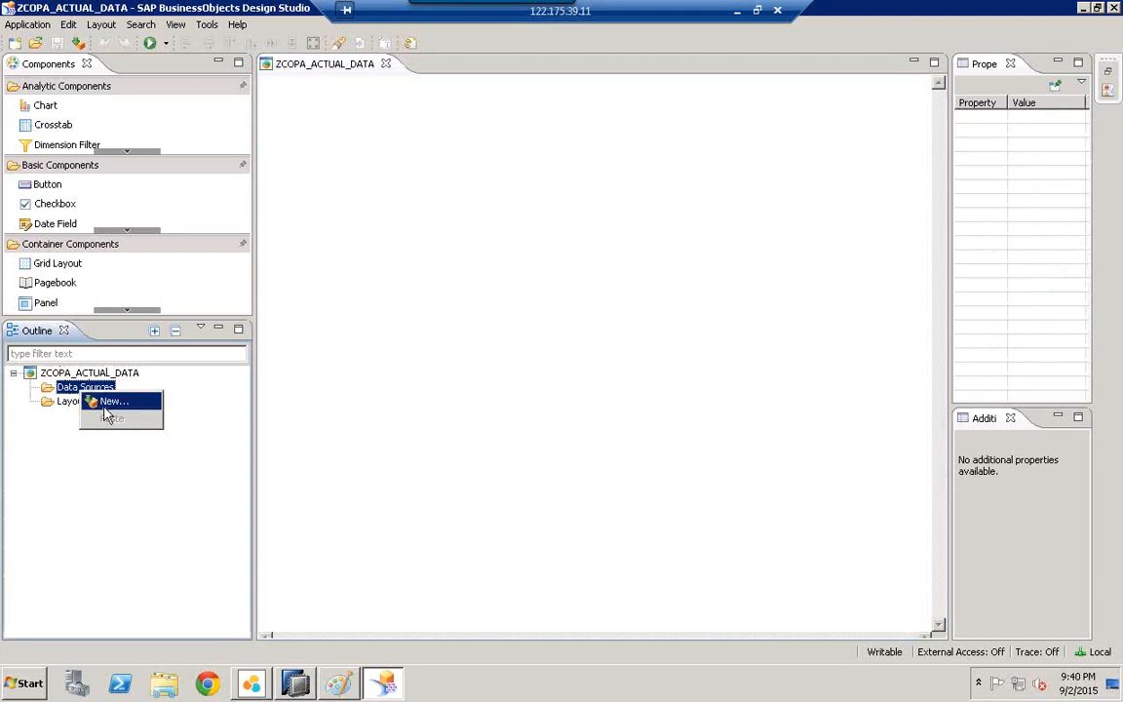
{"action": "left_click", "coordinate": [113, 402]}
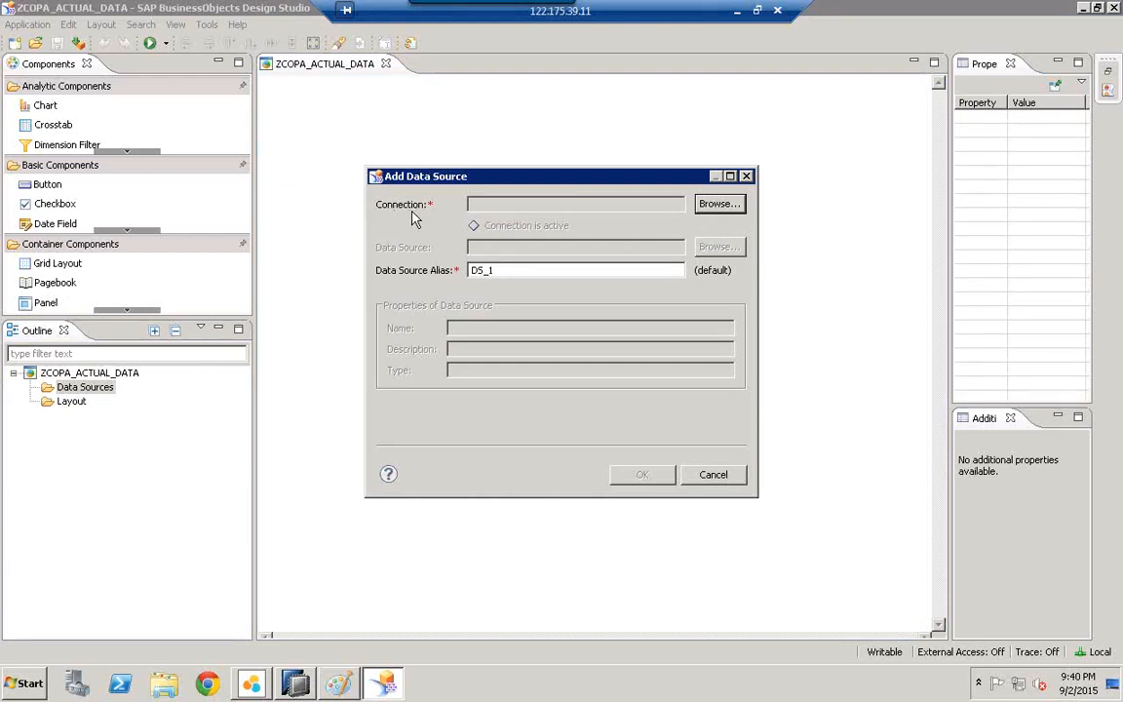
{"action": "left_click", "coordinate": [719, 205]}
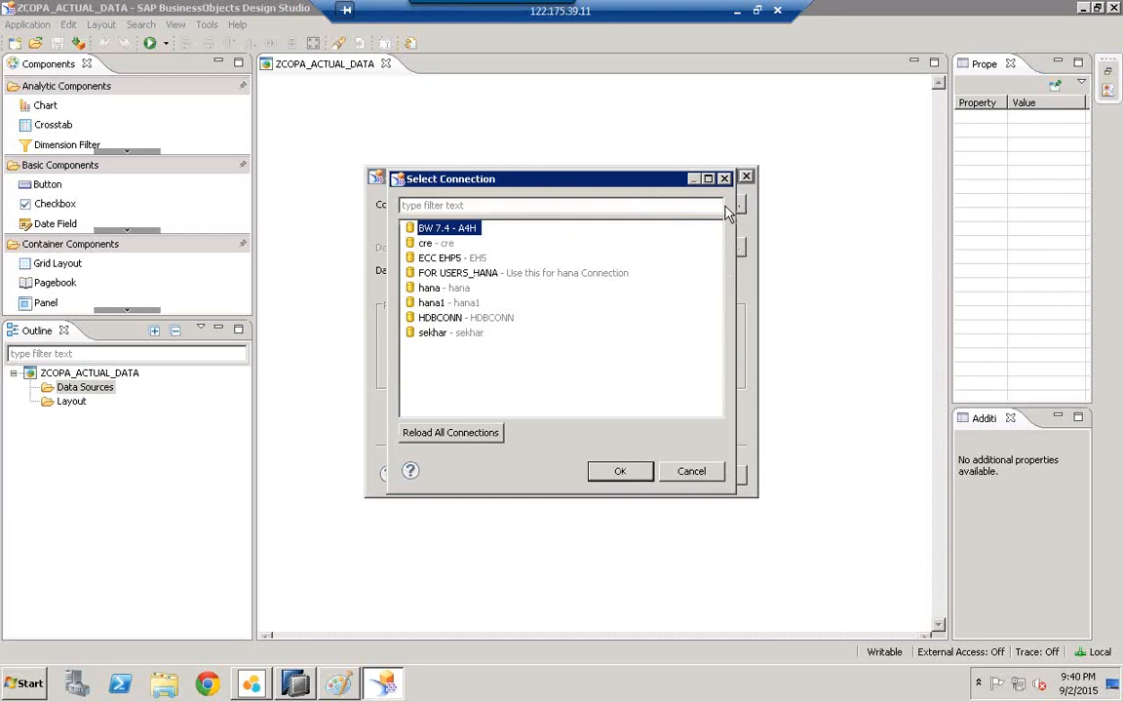
{"action": "left_click", "coordinate": [429, 289]}
{"action": "double_click", "coordinate": [427, 291]}
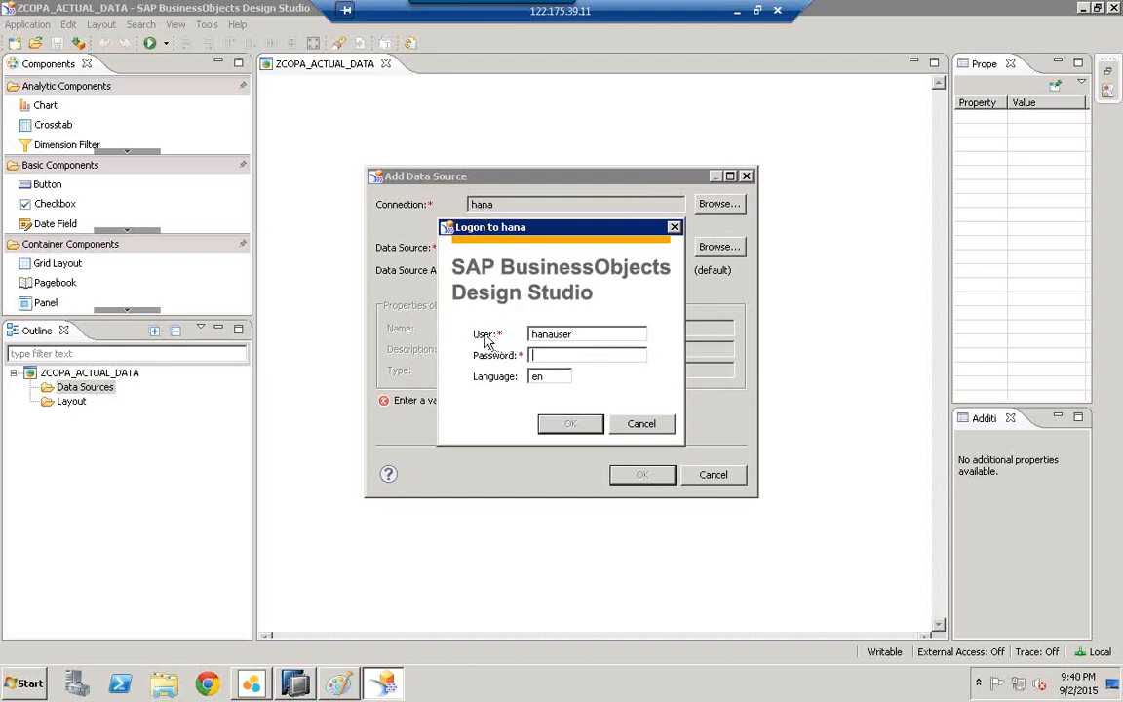
Step: Log on to hana with the user name and password, then browse for a data source
{"action": "left_click", "coordinate": [575, 336]}
{"action": "type", "text": "!"}
{"action": "left_click", "coordinate": [536, 358]}
{"action": "type", "text": "***********"}
{"action": "left_click", "coordinate": [570, 423]}
{"action": "left_click", "coordinate": [513, 248]}
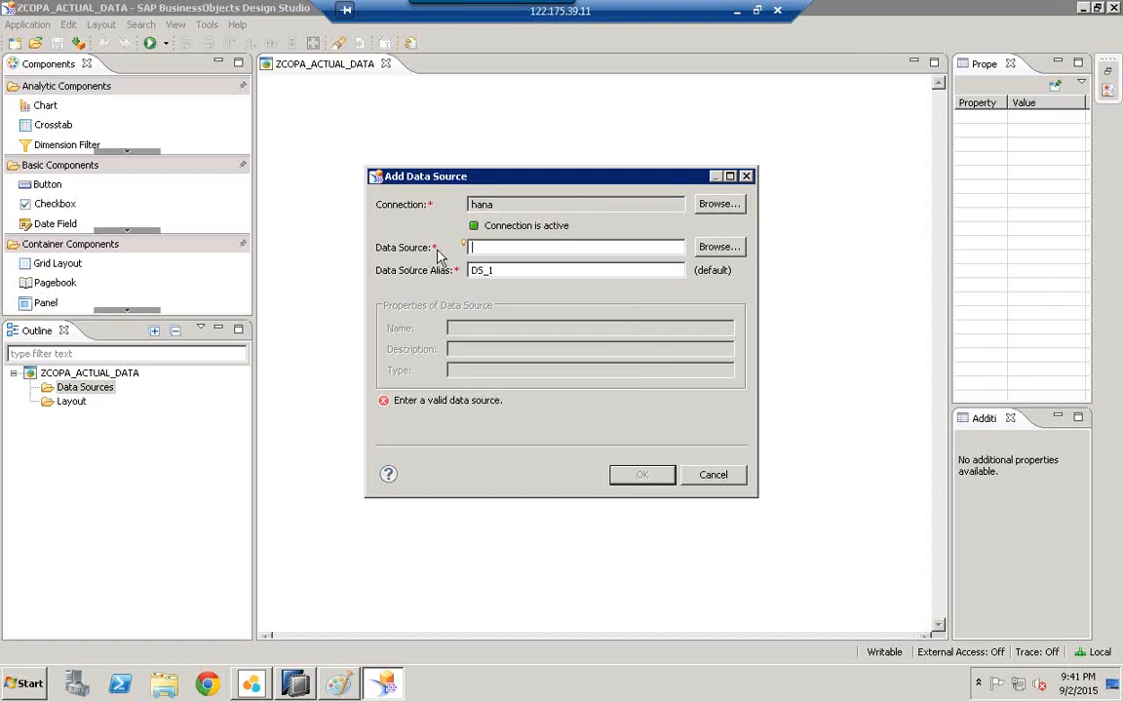
{"action": "left_click", "coordinate": [707, 253]}
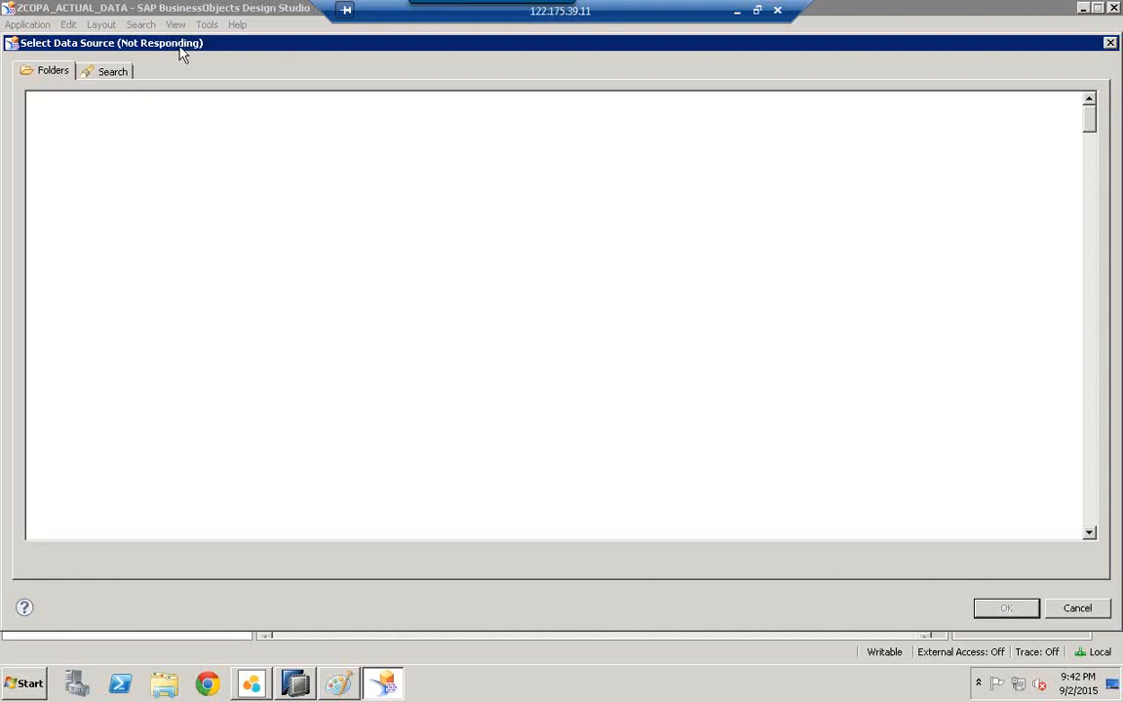
Step: Move the loading Select Data Source dialog back to the top-left of the screen
{"action": "left_click_drag", "start_coordinate": [133, 55], "coordinate": [241, 206]}
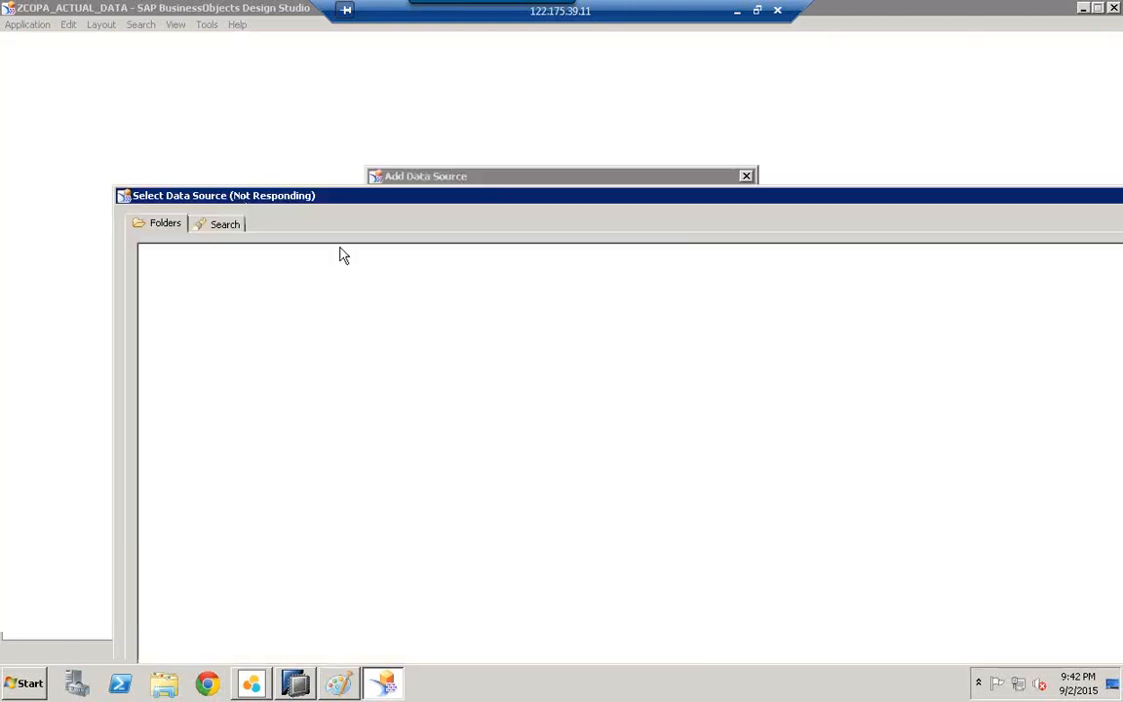
{"action": "left_click_drag", "start_coordinate": [415, 208], "coordinate": [265, 59]}
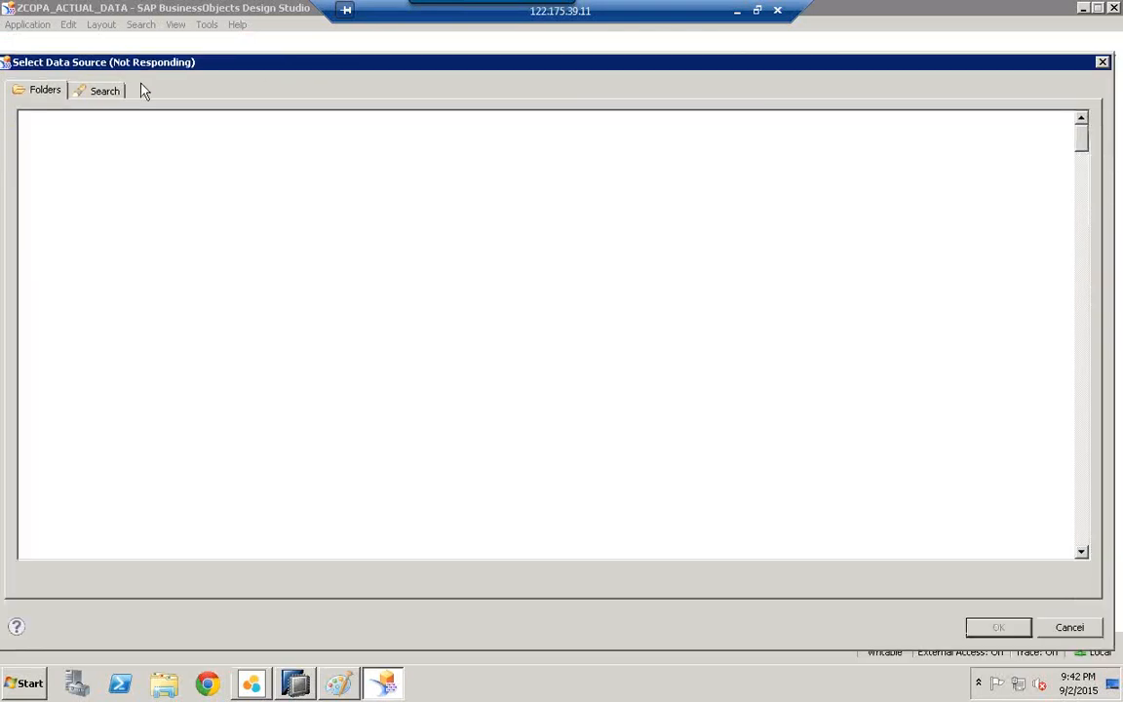
{"action": "mouse_move", "coordinate": [104, 65]}
{"action": "left_mouse_down"}
{"action": "mouse_move", "coordinate": [127, 65]}
{"action": "mouse_move", "coordinate": [102, 63]}
{"action": "left_mouse_up"}
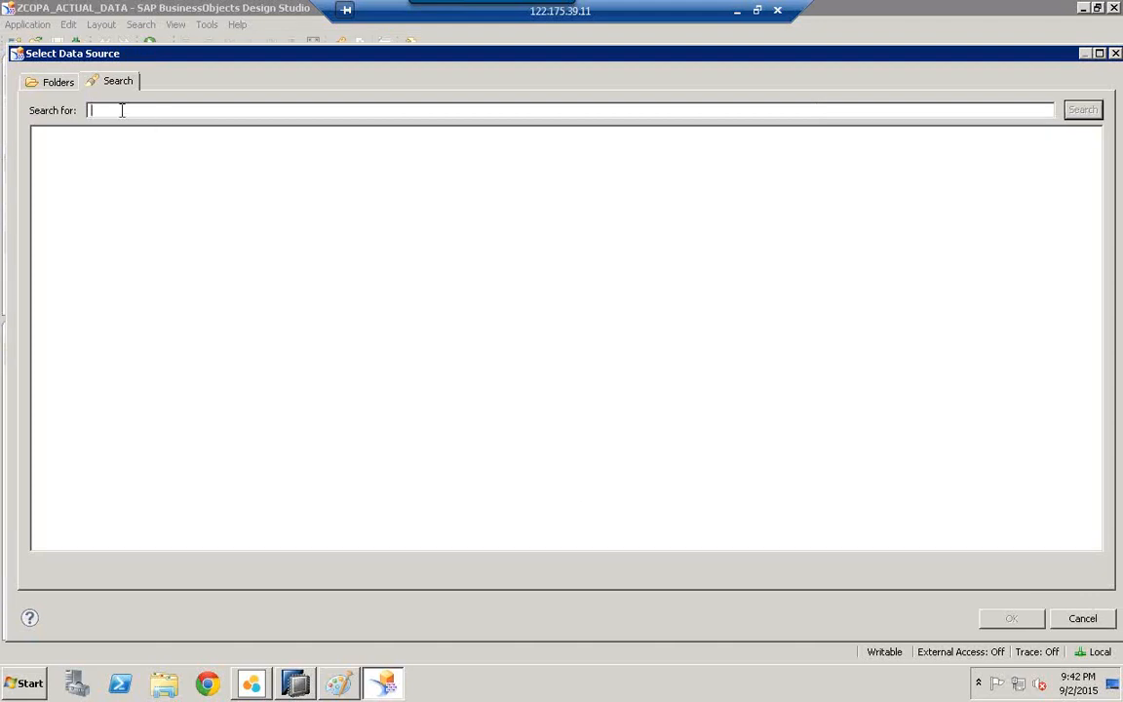
Step: Copy the name AGRAMECCAUG17 from the HANA Modeler preview's generated SQL log
{"action": "left_click", "coordinate": [295, 684]}
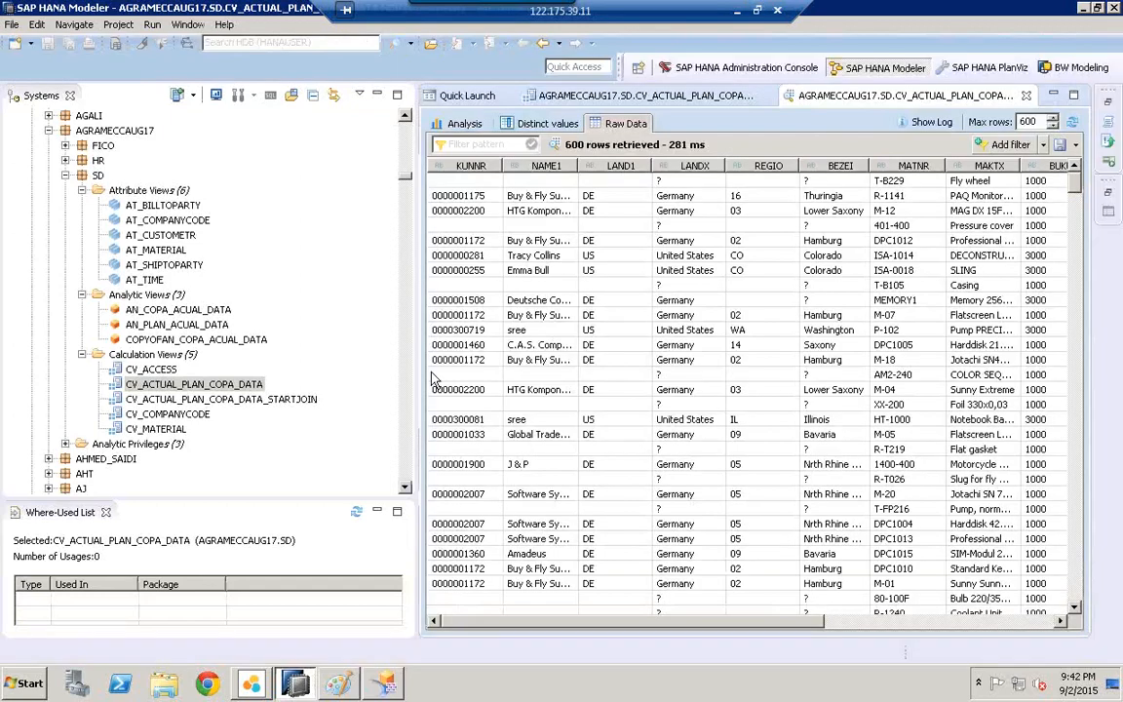
{"action": "left_click", "coordinate": [928, 122]}
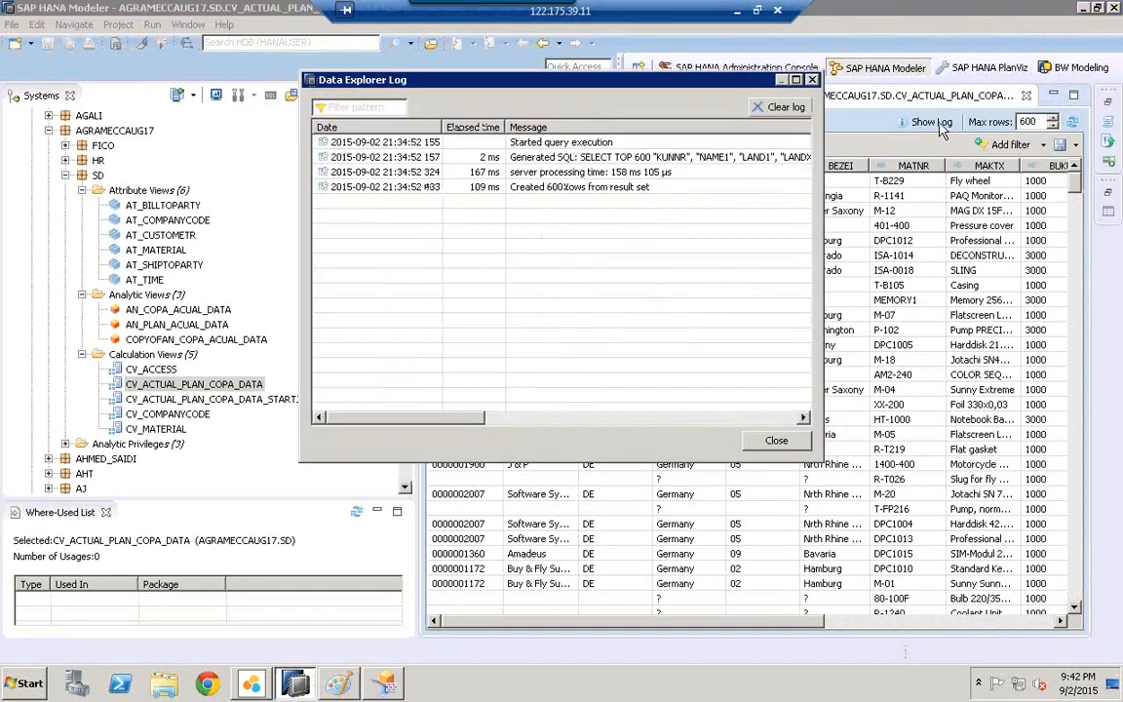
{"action": "double_click", "coordinate": [592, 161]}
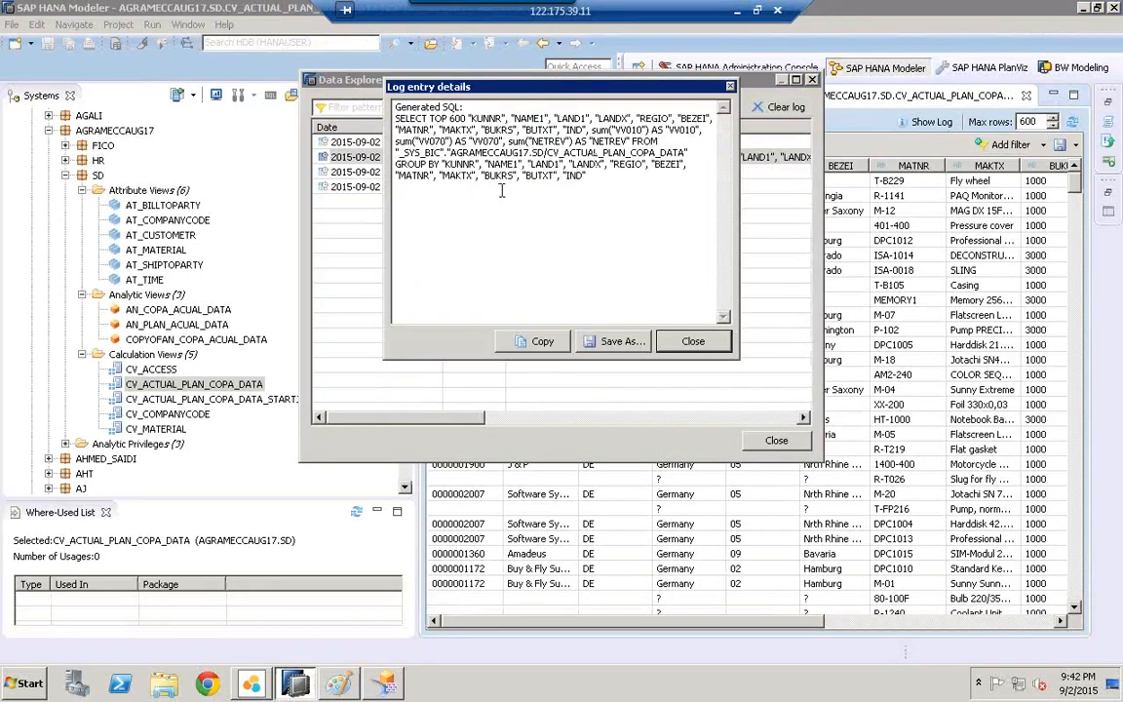
{"action": "left_click_drag", "start_coordinate": [452, 153], "coordinate": [527, 154]}
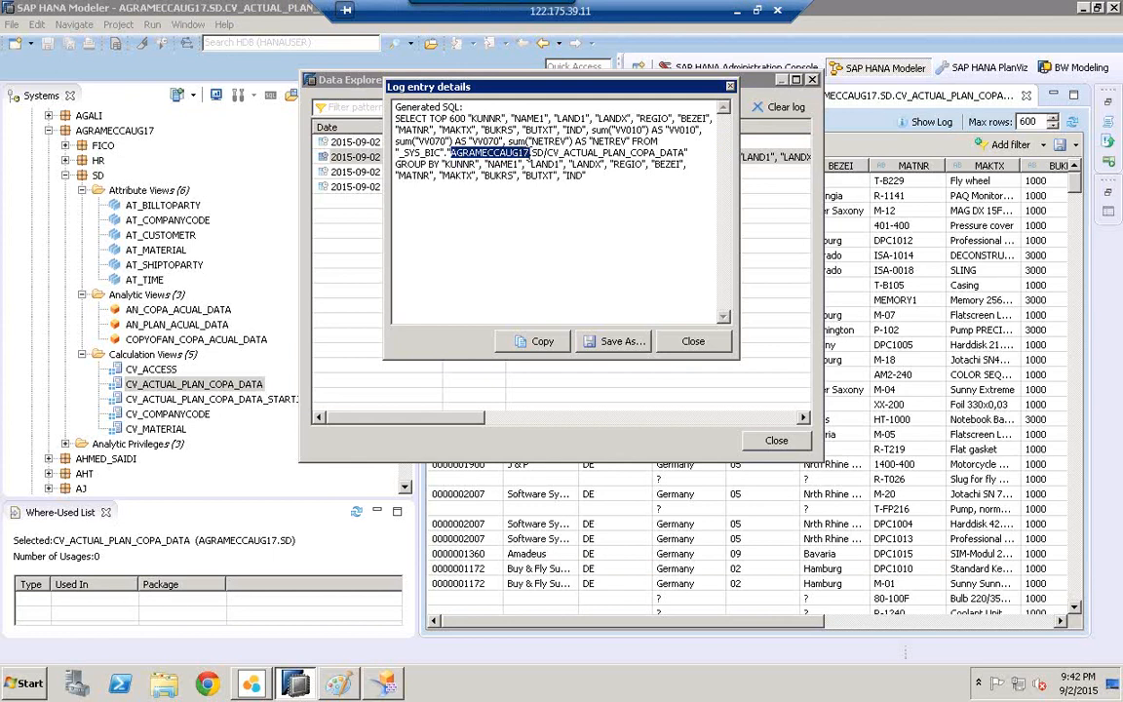
{"action": "right_click", "coordinate": [529, 154]}
{"action": "left_click", "coordinate": [575, 199]}
{"action": "left_click", "coordinate": [254, 684]}
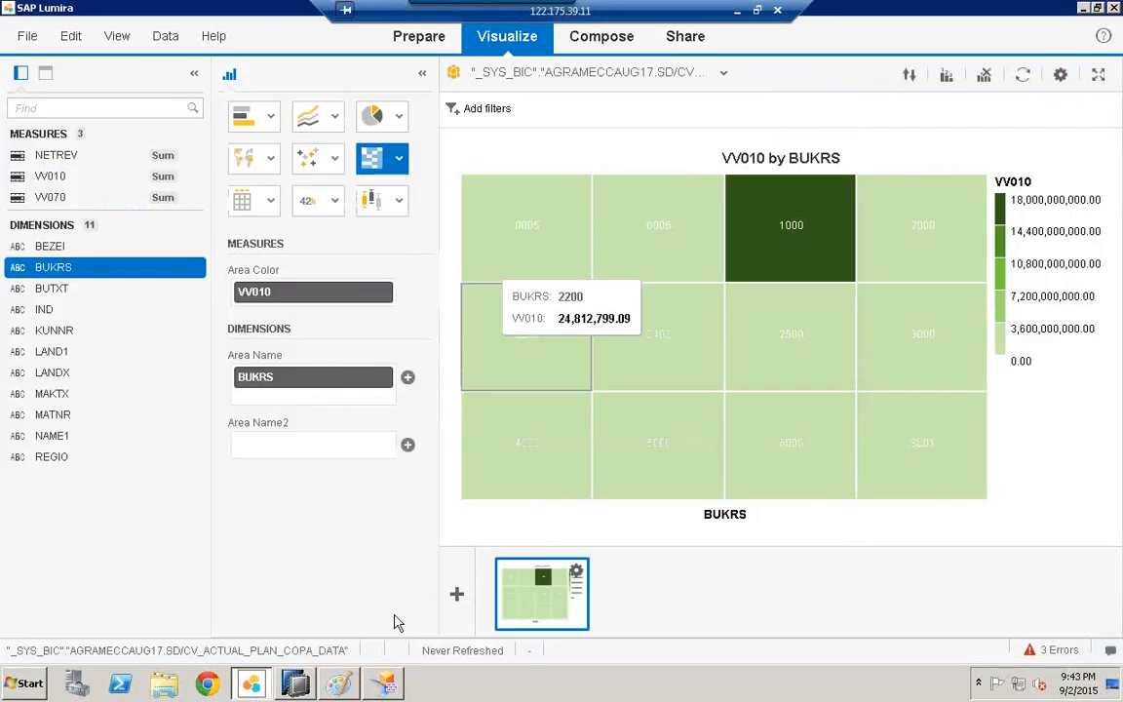
{"action": "left_click", "coordinate": [388, 685]}
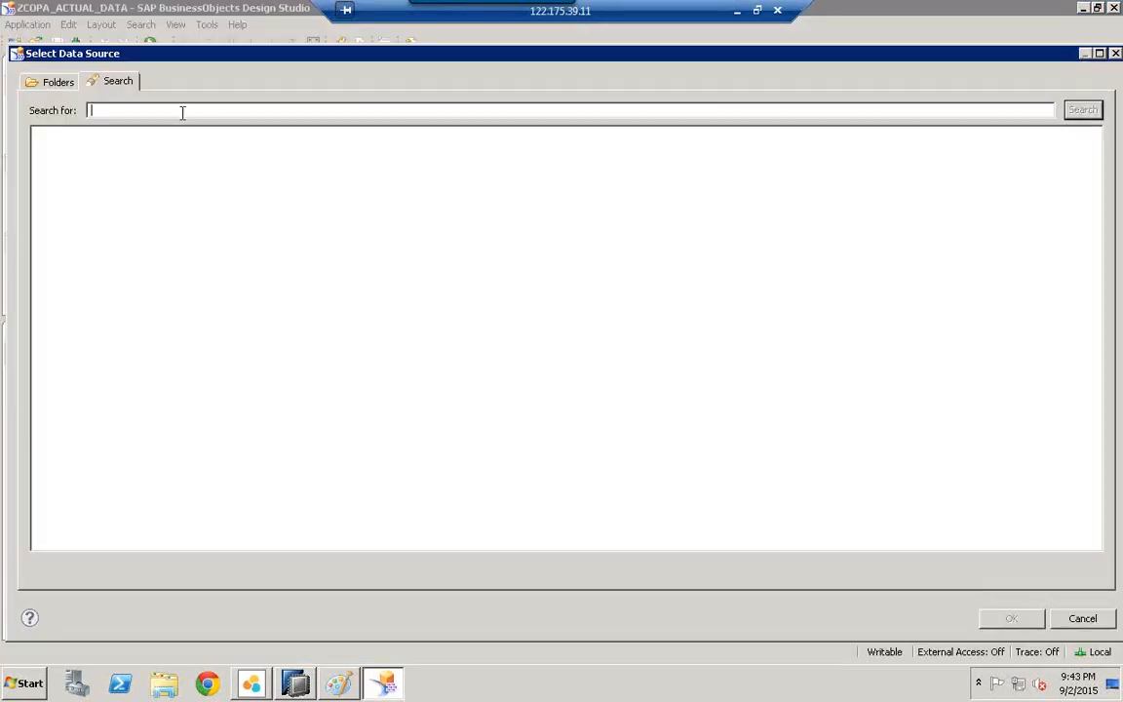
Step: Search for AGRAMECCAUG17 and add CV_ACTUAL_PLAN_COPA_DATA as data source DS_1
{"action": "key", "text": "ctrl+v"}
{"action": "left_click", "coordinate": [1082, 112]}
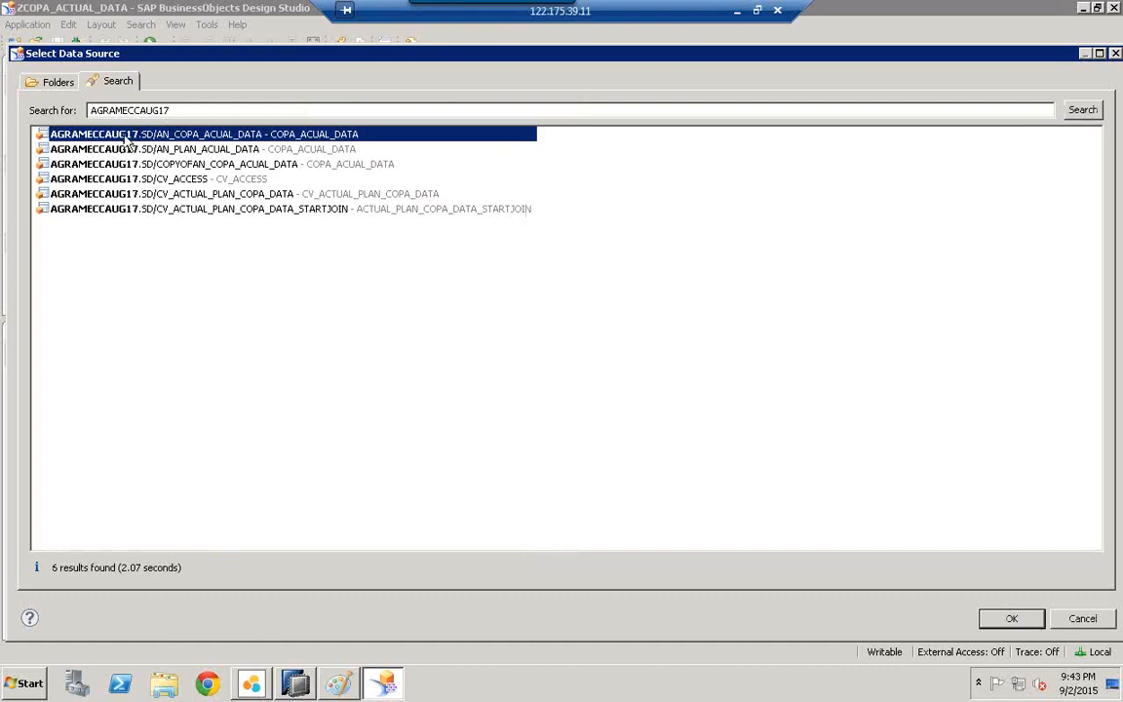
{"action": "left_click", "coordinate": [158, 194]}
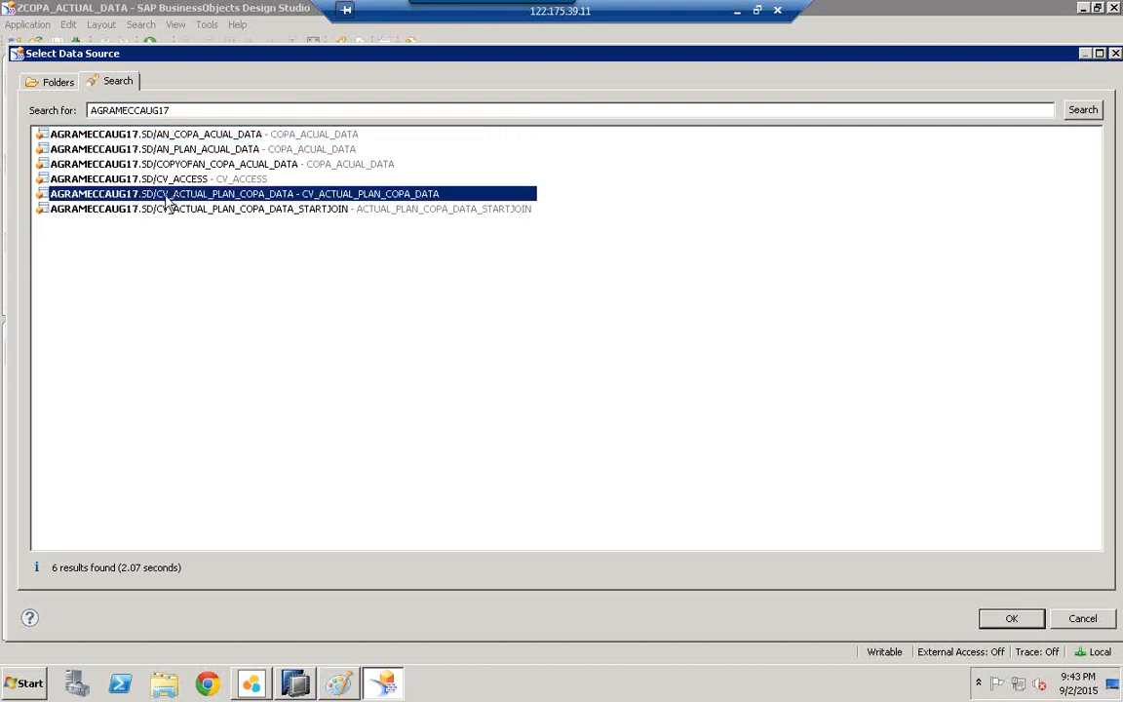
{"action": "left_click", "coordinate": [1012, 617]}
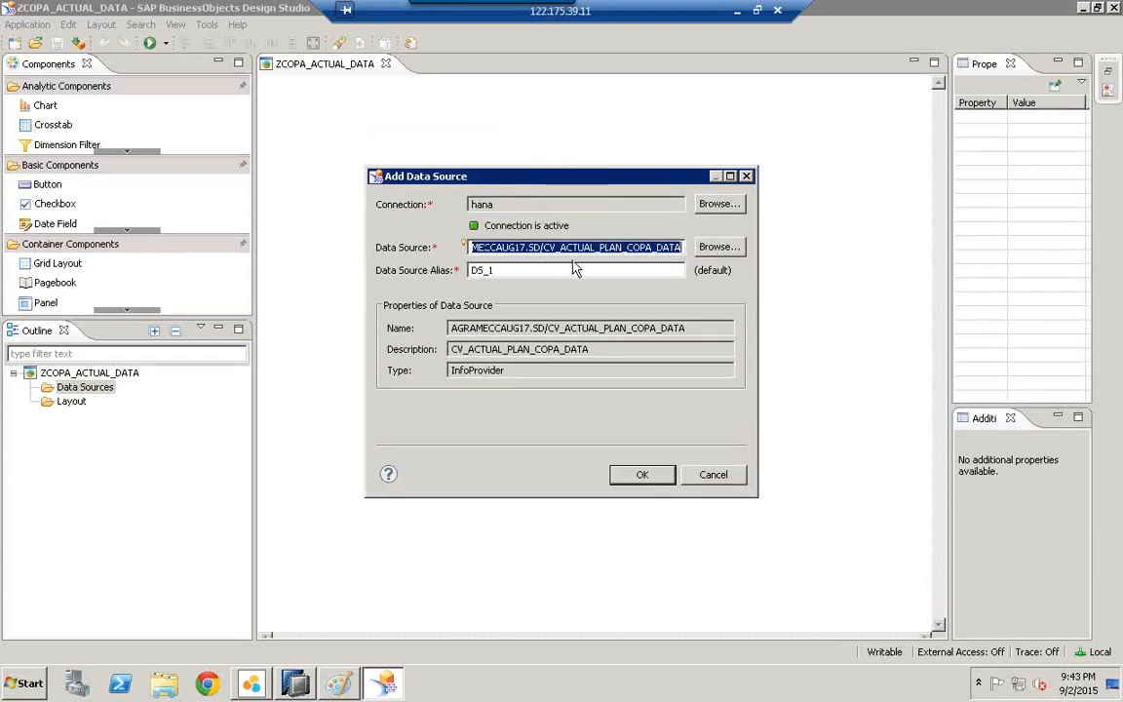
{"action": "left_click", "coordinate": [648, 482]}
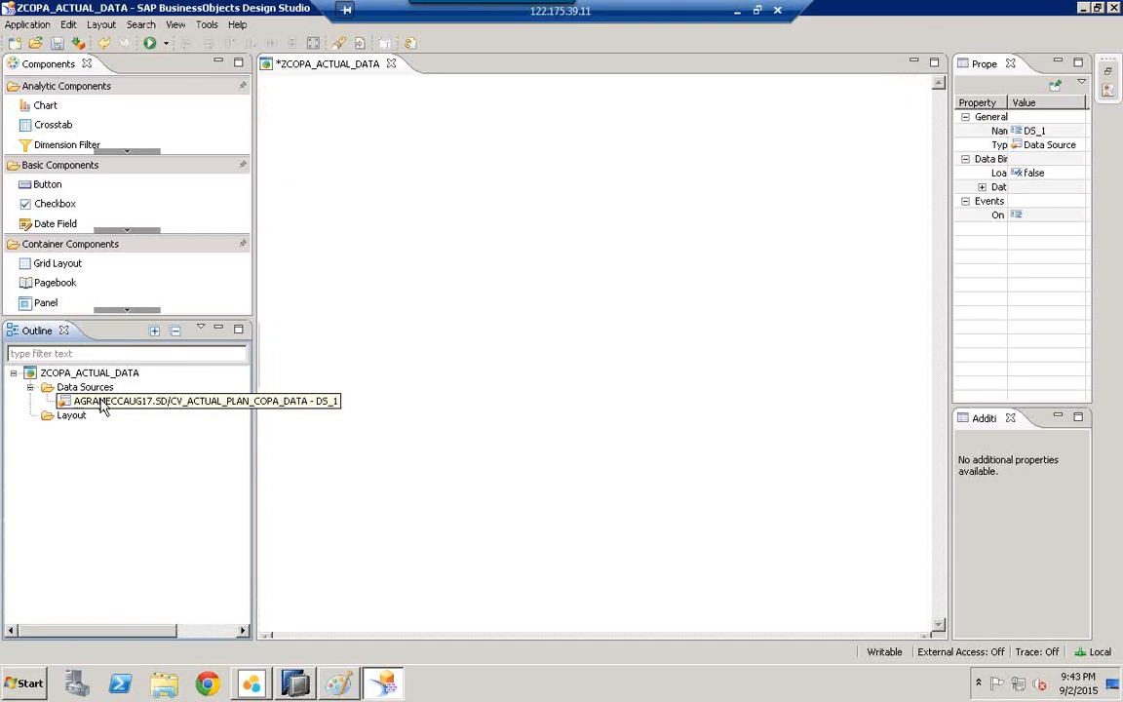
Step: Edit DS_1's initial view and remove NETREV from the columns
{"action": "right_click", "coordinate": [103, 406]}
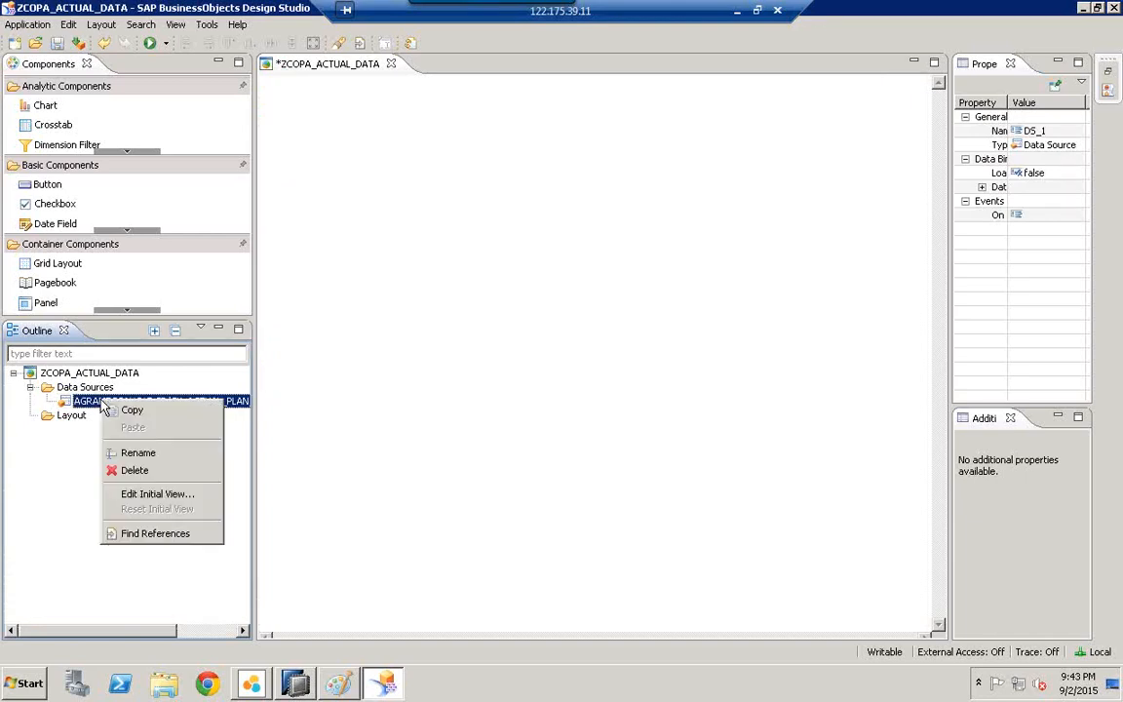
{"action": "left_click", "coordinate": [148, 494]}
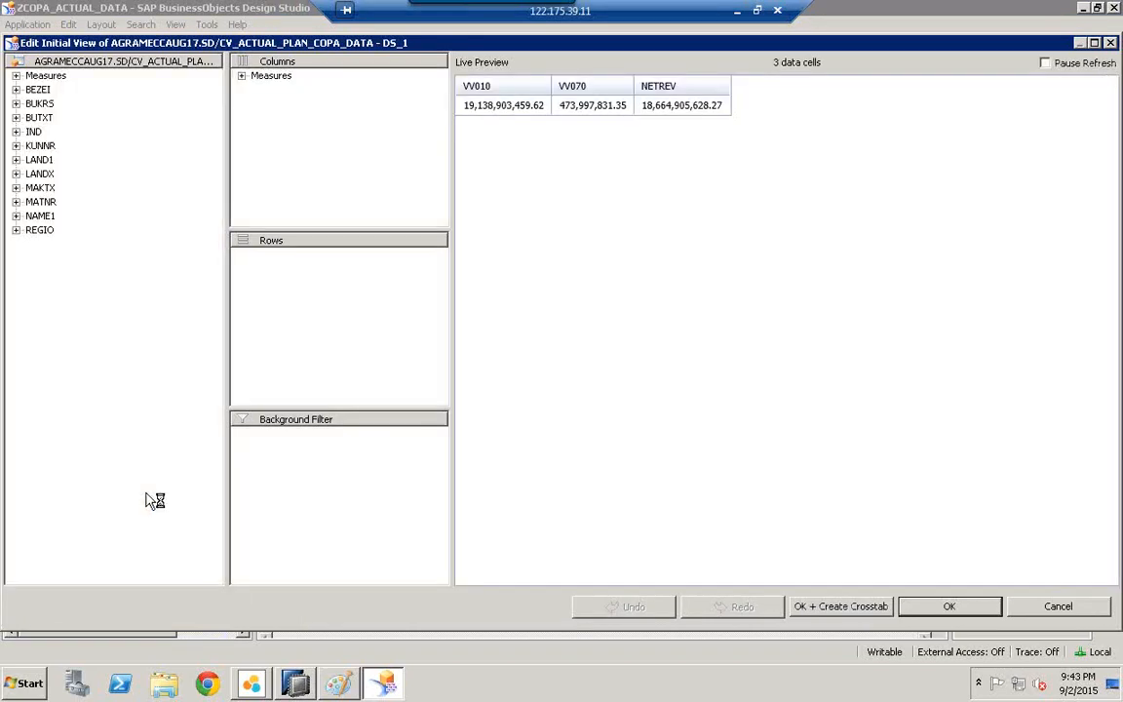
{"action": "left_click", "coordinate": [242, 76]}
{"action": "left_click_drag", "start_coordinate": [283, 118], "coordinate": [203, 126]}
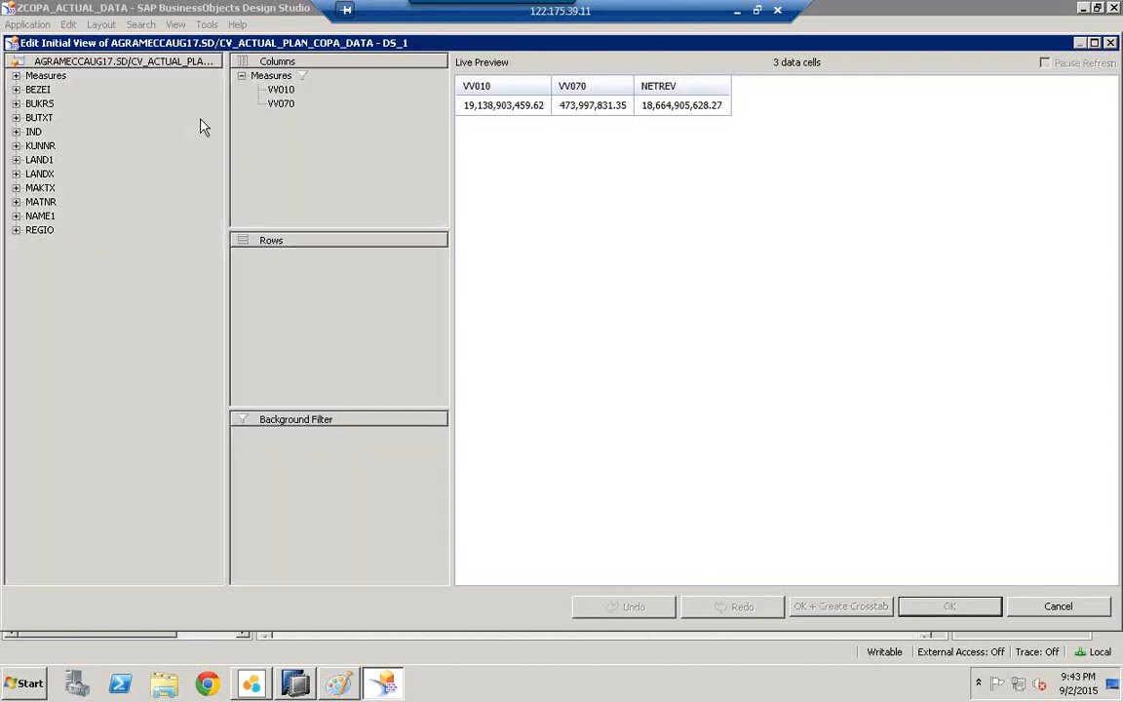
Step: Break VV010 and VV070 down by BUKRS in rows and create a crosstab from the view
{"action": "left_click", "coordinate": [278, 93]}
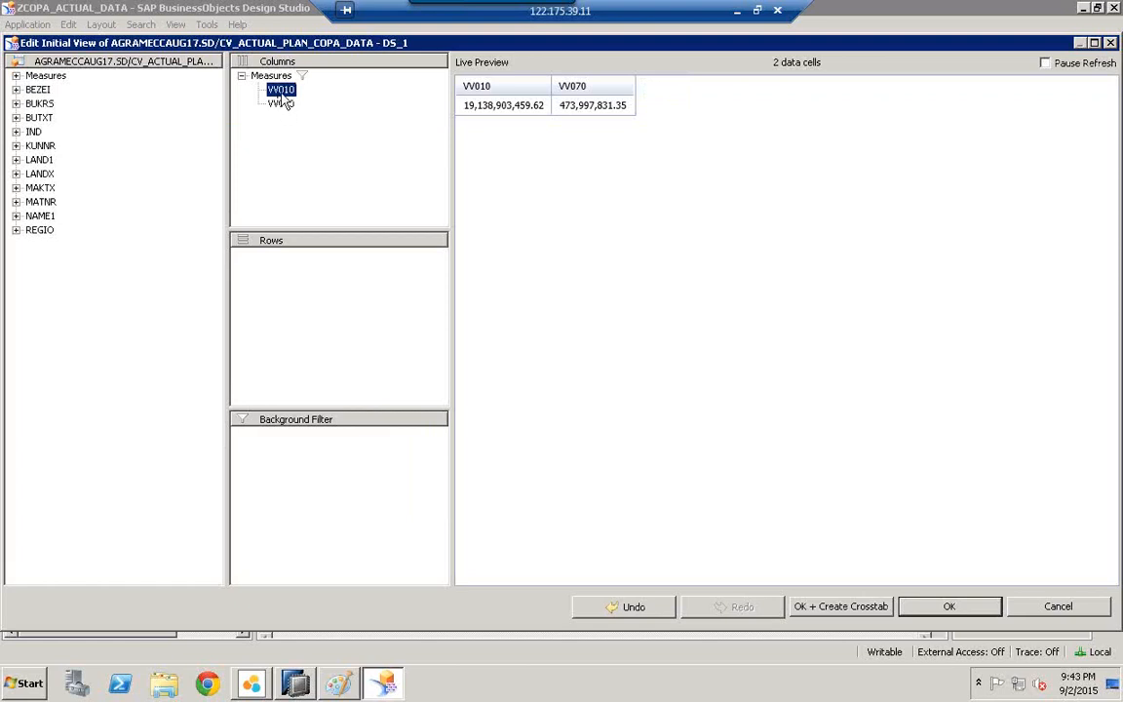
{"action": "left_click", "coordinate": [276, 107]}
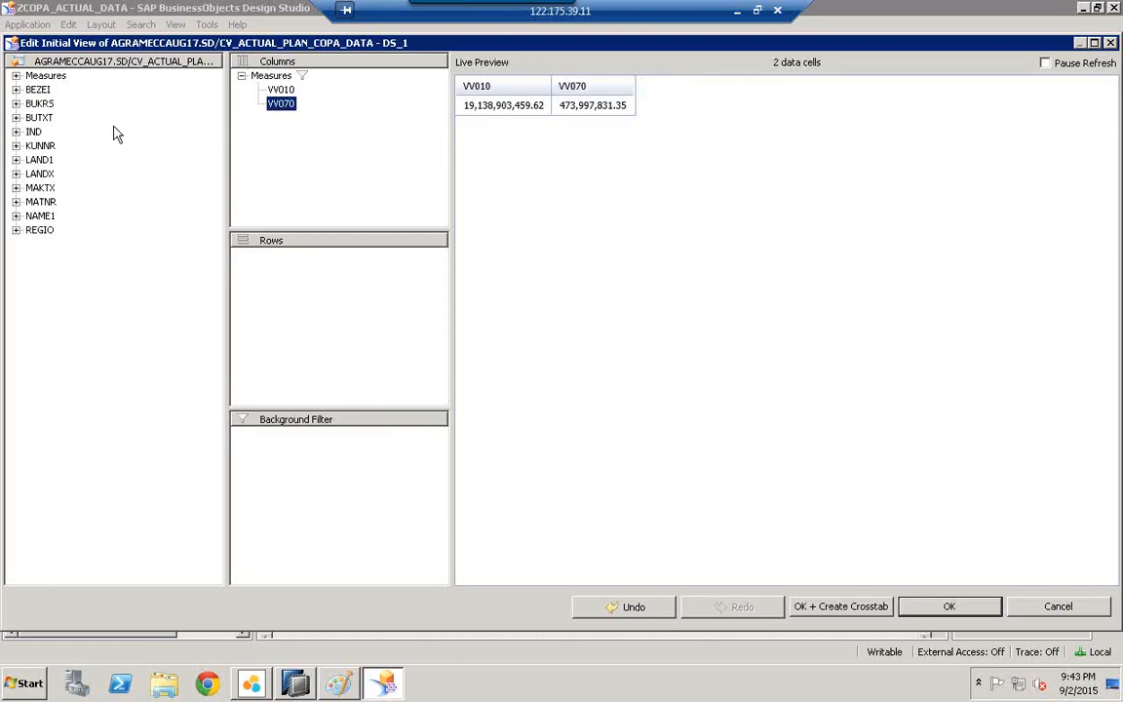
{"action": "left_click", "coordinate": [43, 106]}
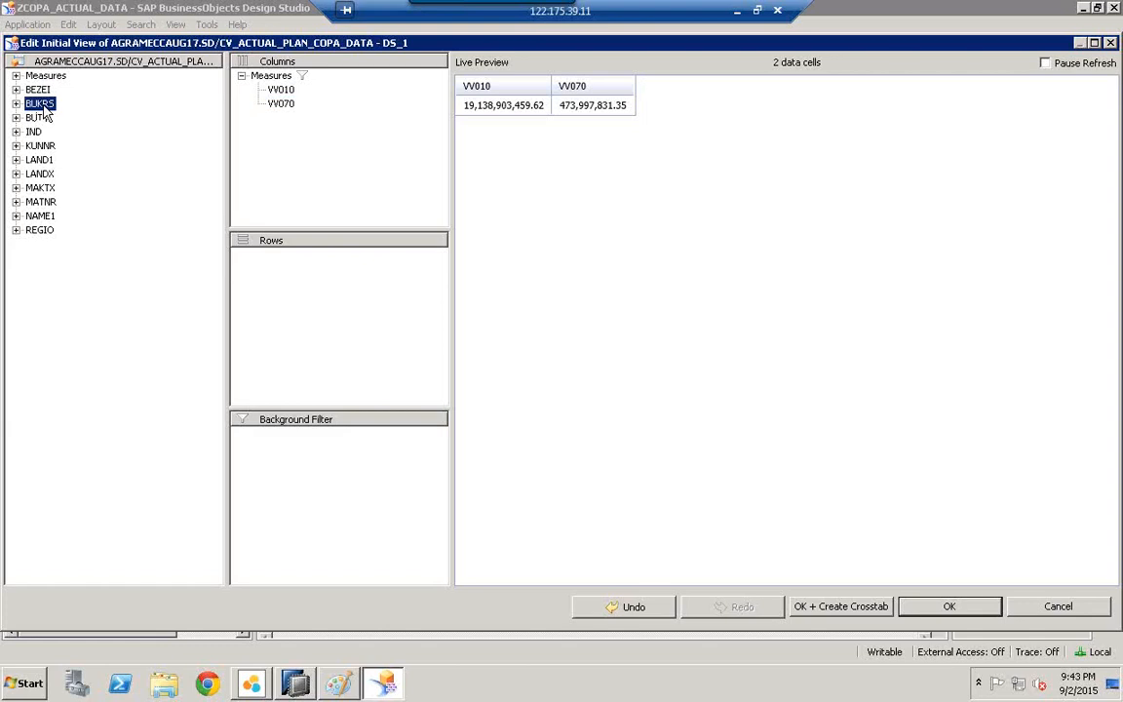
{"action": "left_click_drag", "start_coordinate": [43, 110], "coordinate": [306, 302]}
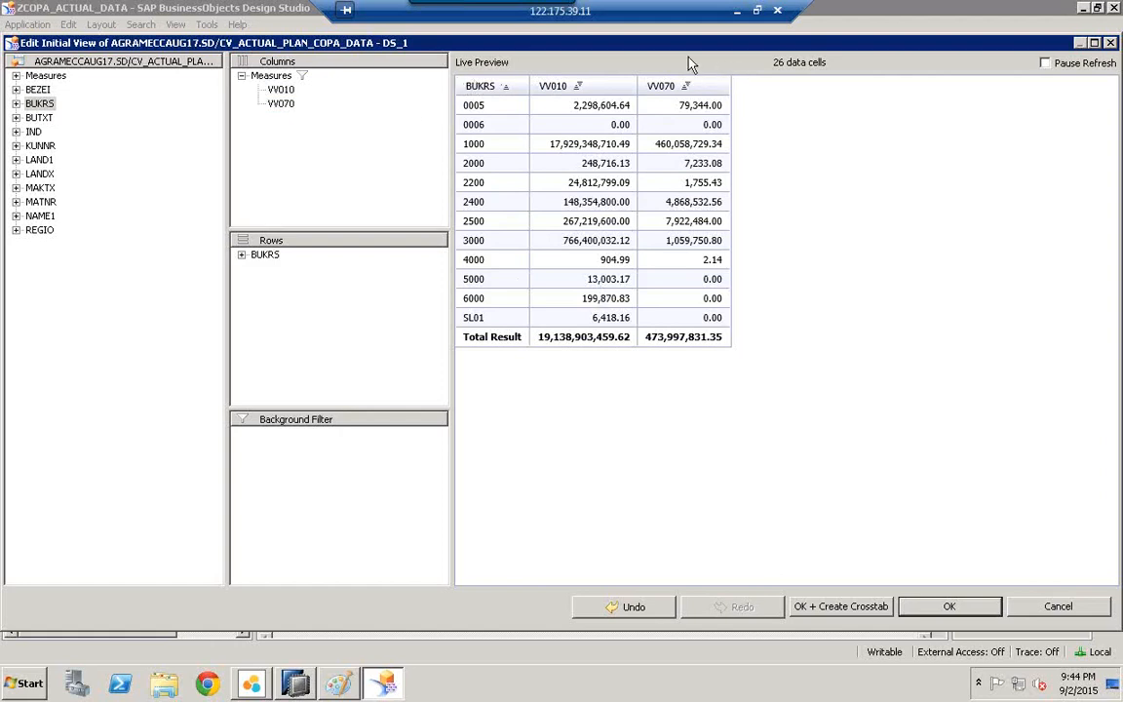
{"action": "left_click", "coordinate": [854, 608]}
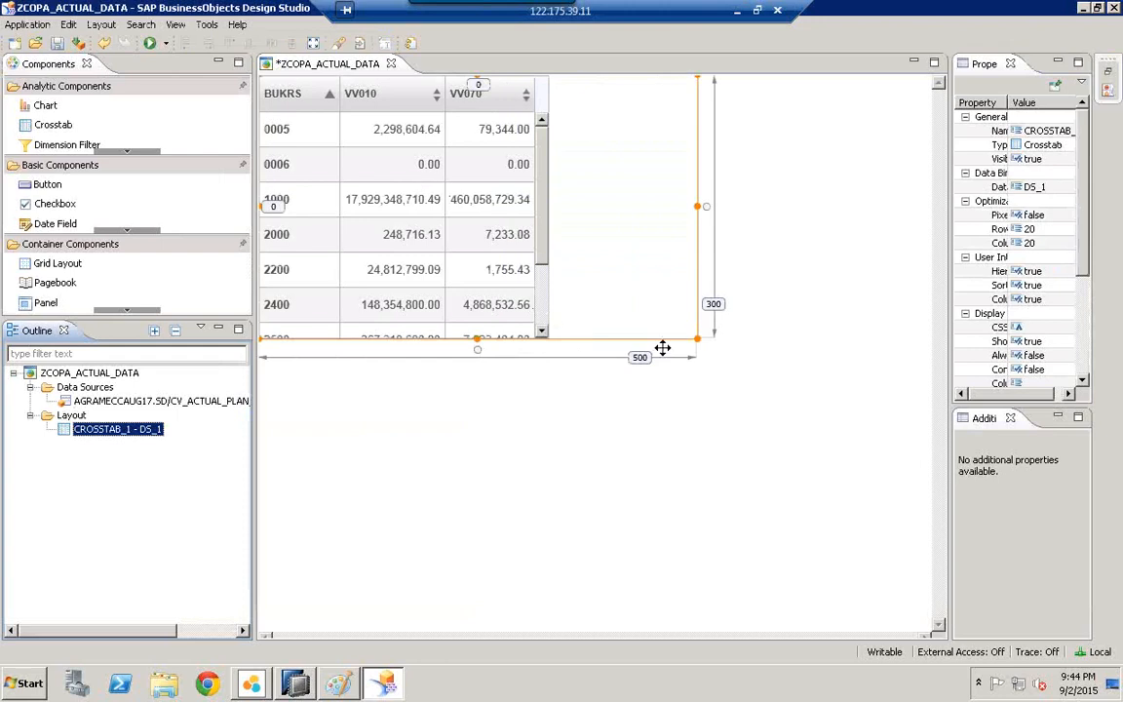
Step: Make the crosstab taller and narrower so all BUKRS rows and the Total Result row show
{"action": "left_click_drag", "start_coordinate": [696, 340], "coordinate": [596, 584]}
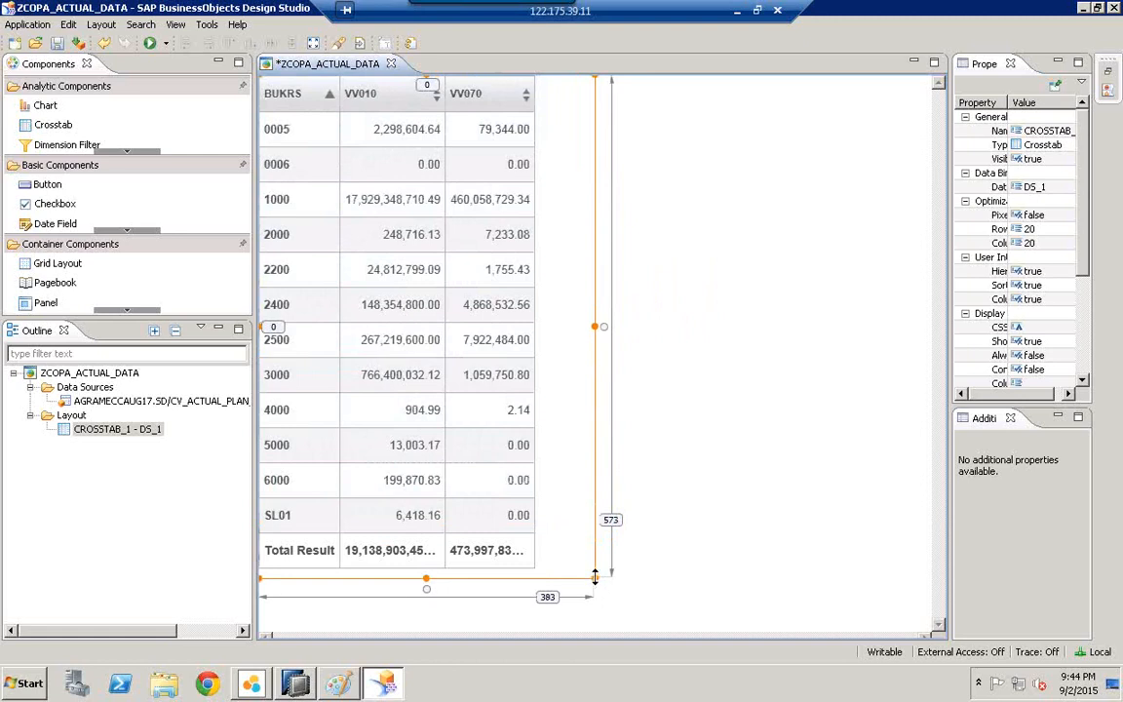
{"action": "left_click_drag", "start_coordinate": [585, 577], "coordinate": [542, 581]}
{"action": "left_click", "coordinate": [650, 526]}
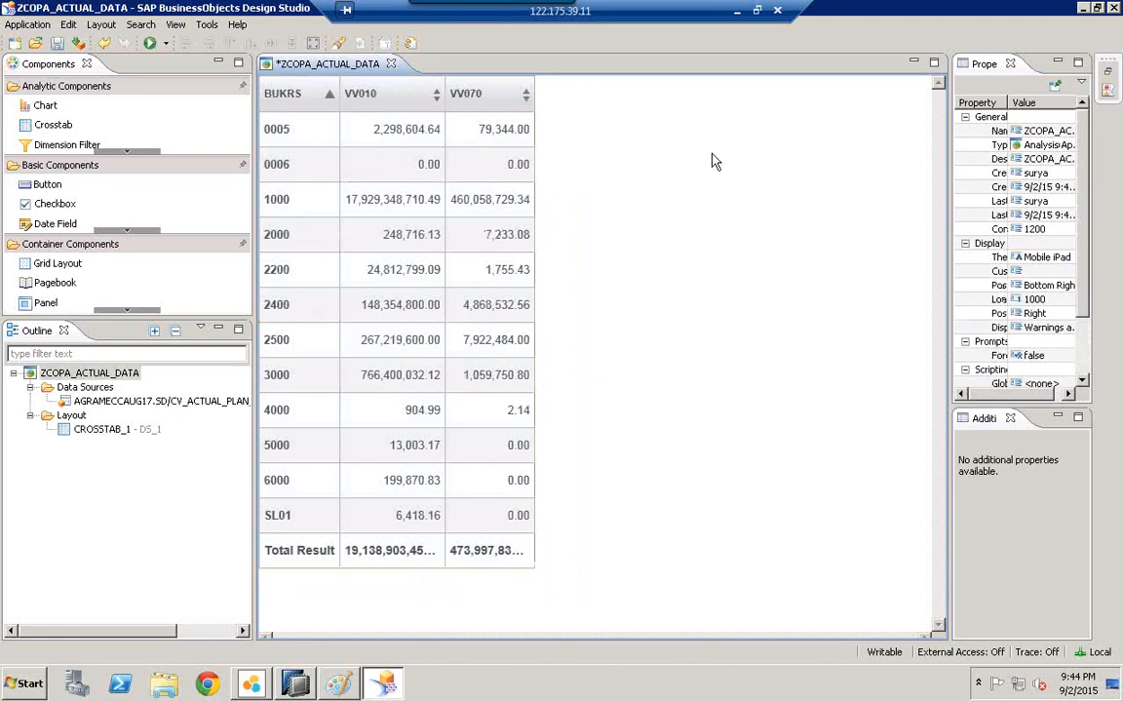
Step: Drop a column chart onto the canvas beside the crosstab
{"action": "left_click", "coordinate": [50, 111]}
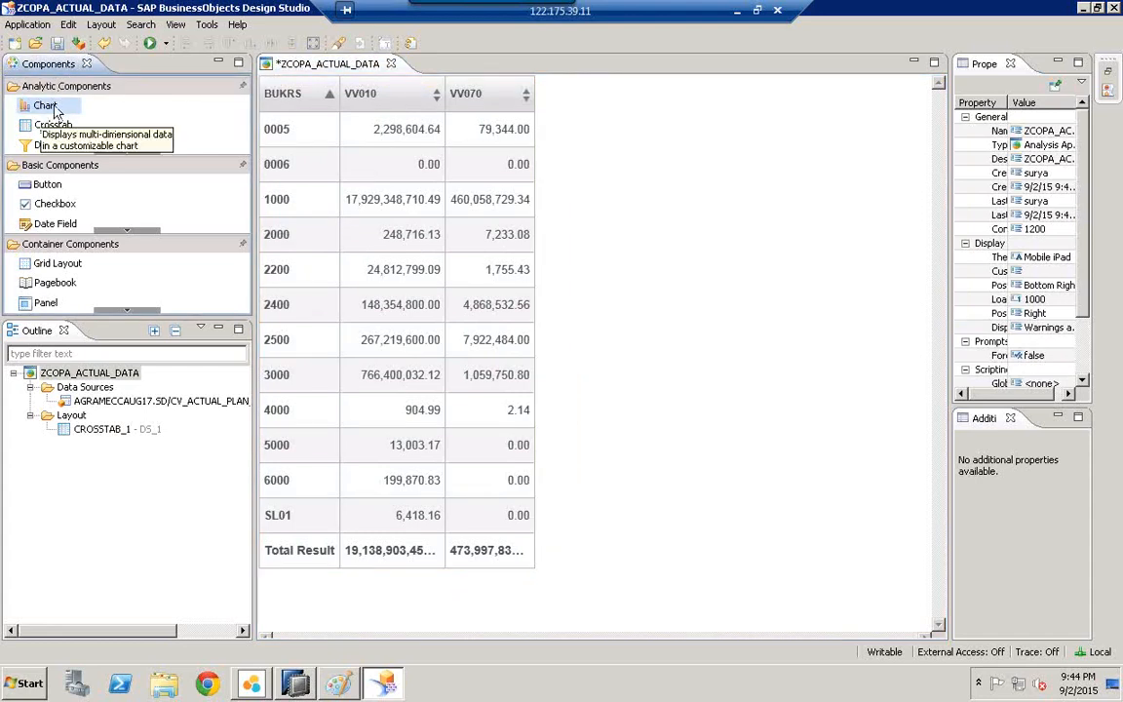
{"action": "left_click_drag", "start_coordinate": [366, 148], "coordinate": [710, 188]}
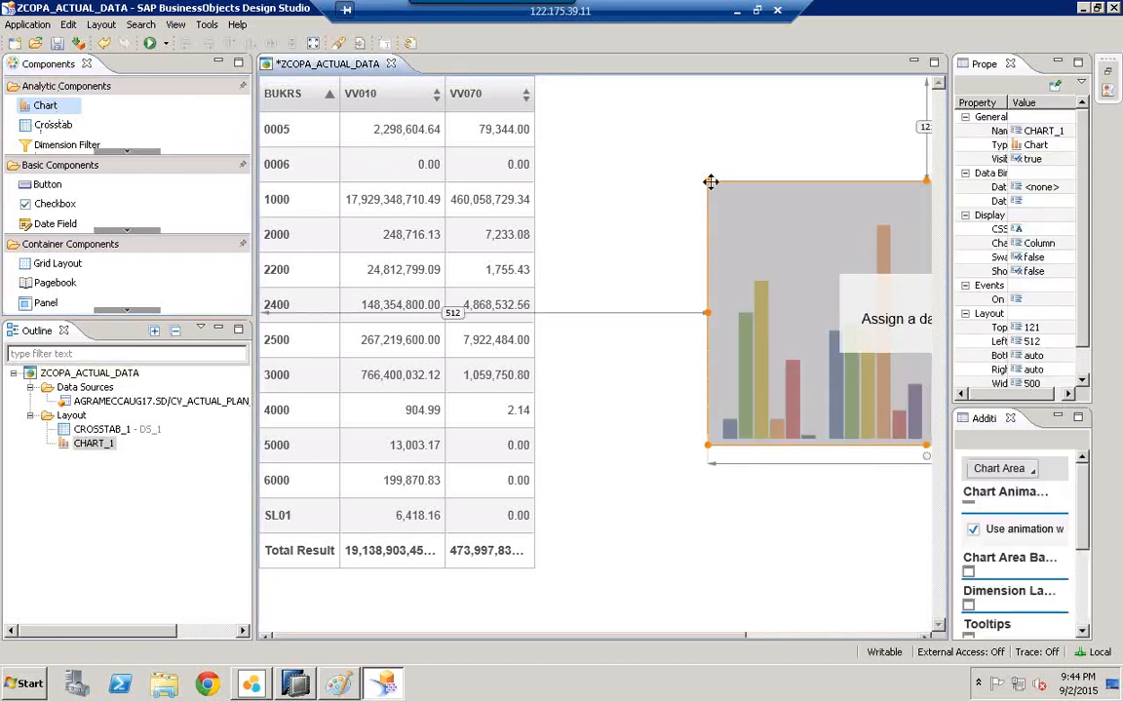
{"action": "left_click_drag", "start_coordinate": [696, 232], "coordinate": [581, 403]}
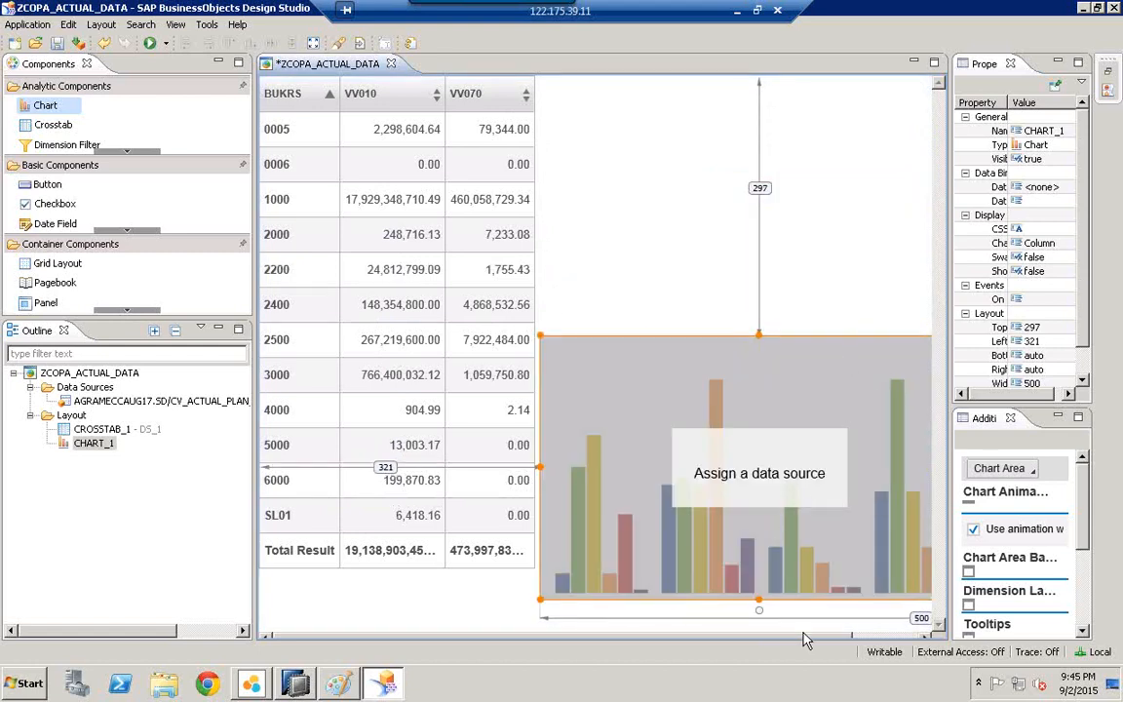
{"action": "left_click_drag", "start_coordinate": [822, 636], "coordinate": [927, 619]}
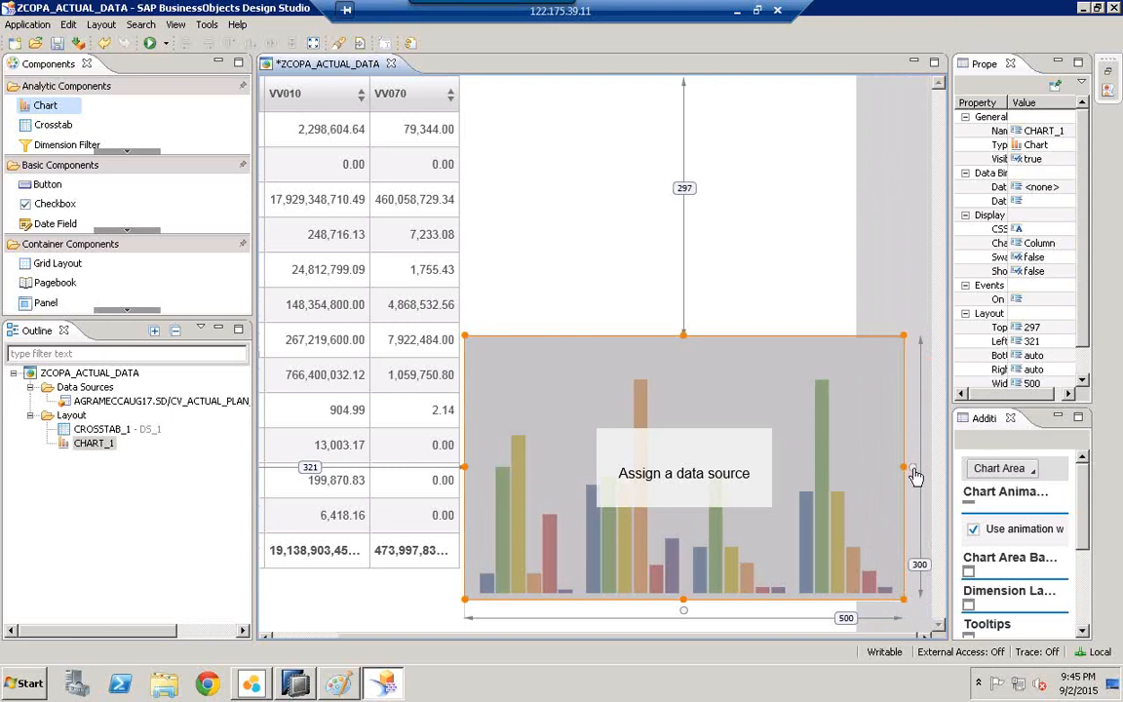
Step: Narrow the chart to 404 wide and move it to the top, right of the crosstab
{"action": "left_click_drag", "start_coordinate": [902, 466], "coordinate": [842, 449]}
{"action": "left_click", "coordinate": [704, 226]}
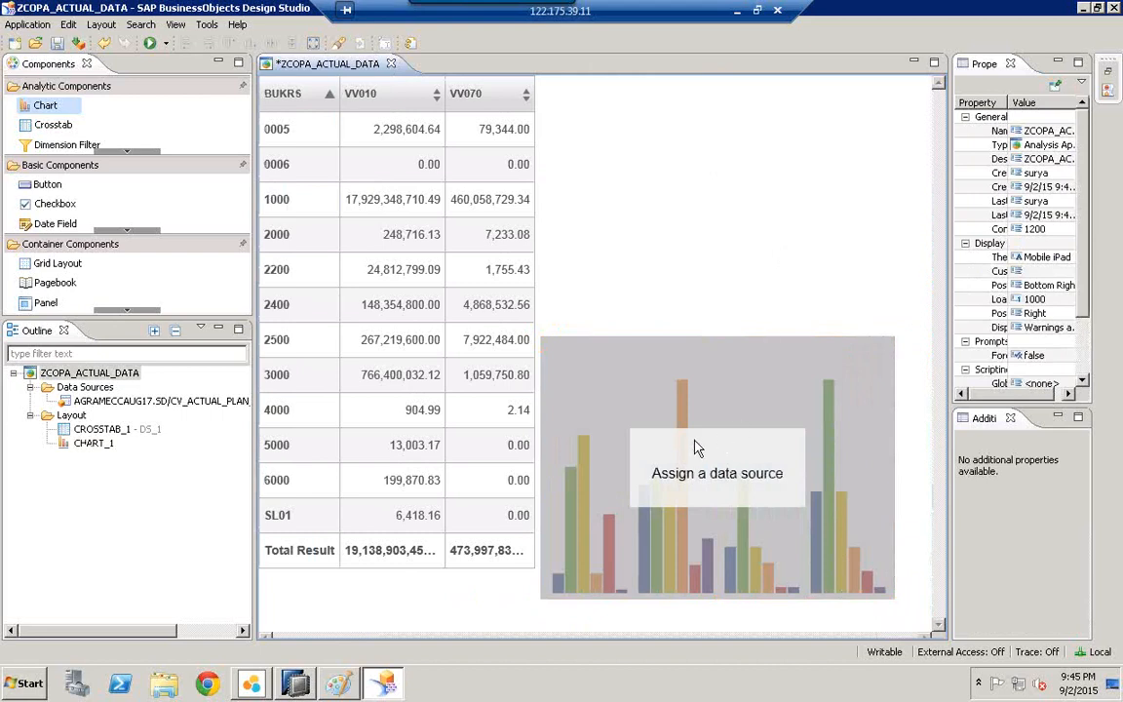
{"action": "left_click_drag", "start_coordinate": [693, 382], "coordinate": [697, 201]}
{"action": "left_click", "coordinate": [520, 232]}
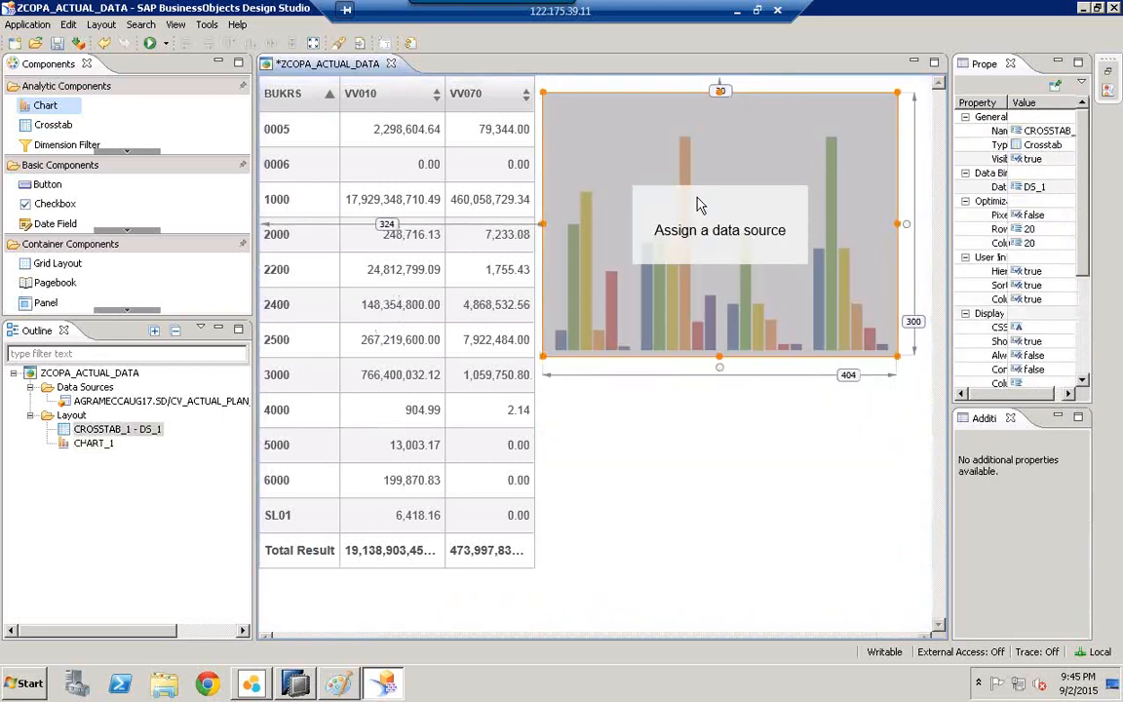
{"action": "left_click_drag", "start_coordinate": [622, 223], "coordinate": [641, 222]}
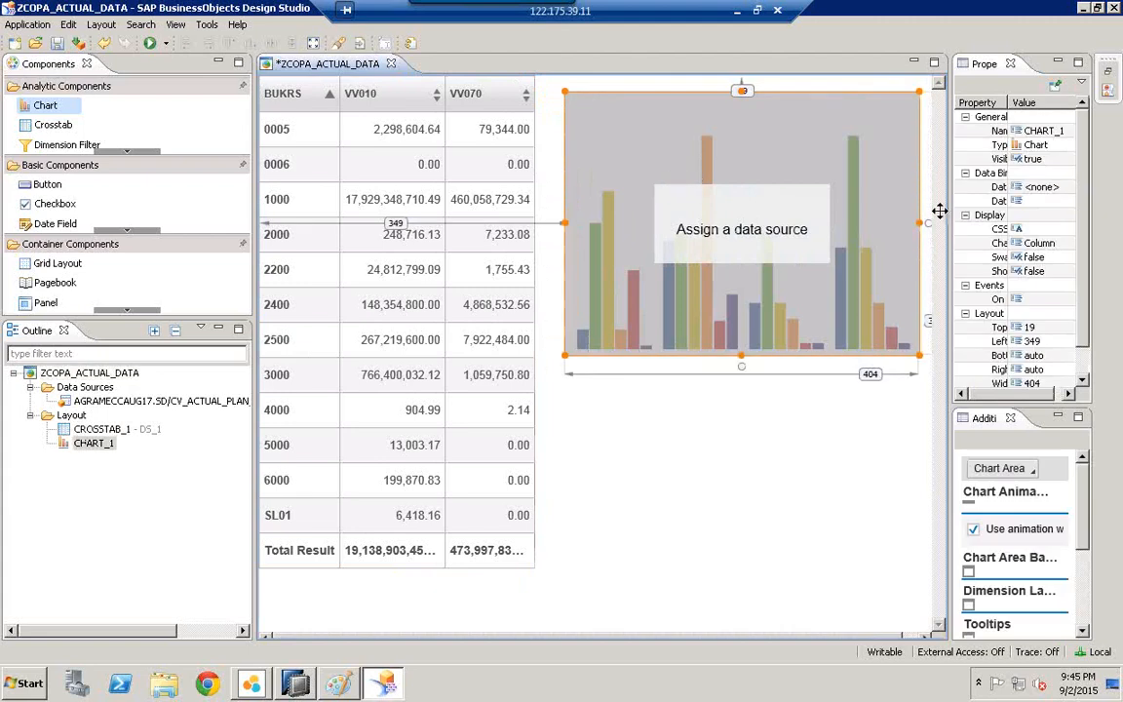
Step: Set CHART_1's Data Binding data source to DS_1 in the Properties panel
{"action": "left_click_drag", "start_coordinate": [950, 222], "coordinate": [898, 226]}
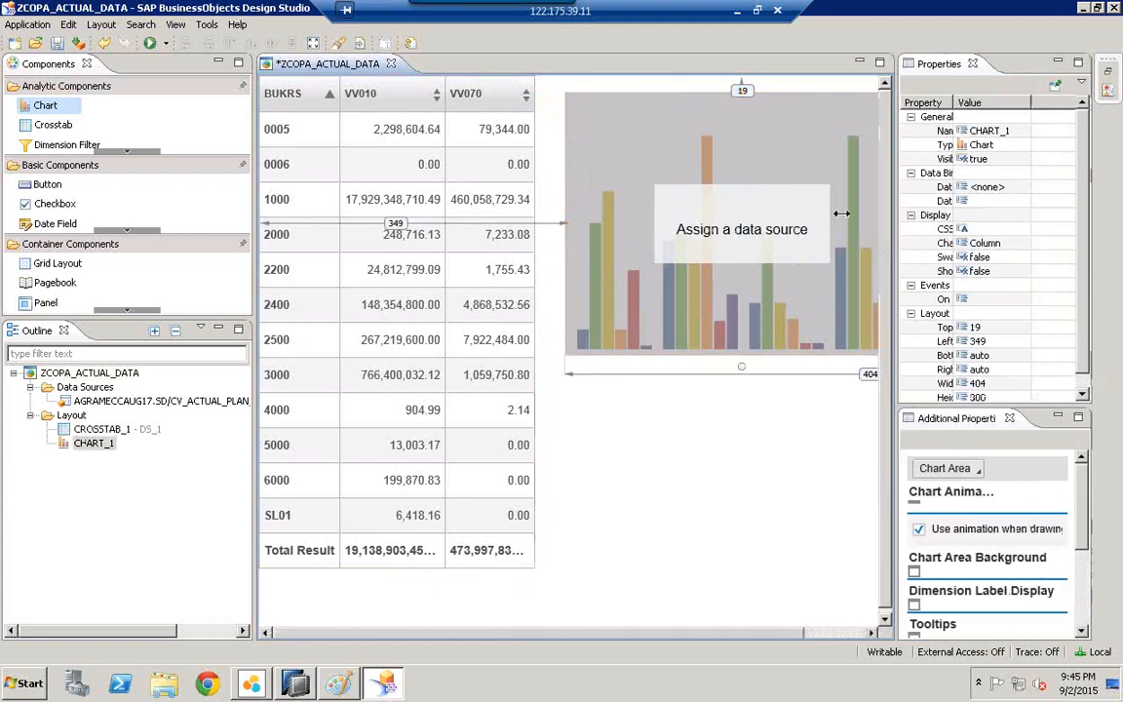
{"action": "double_click", "coordinate": [953, 103]}
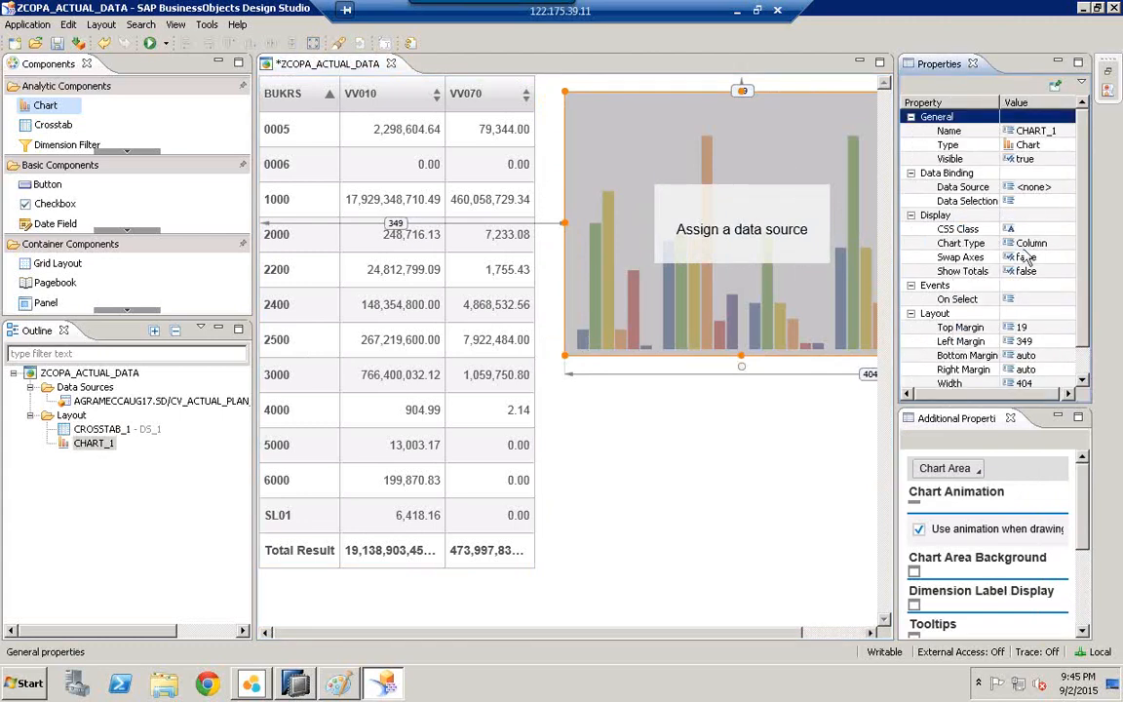
{"action": "left_click", "coordinate": [945, 175]}
{"action": "left_click", "coordinate": [960, 187]}
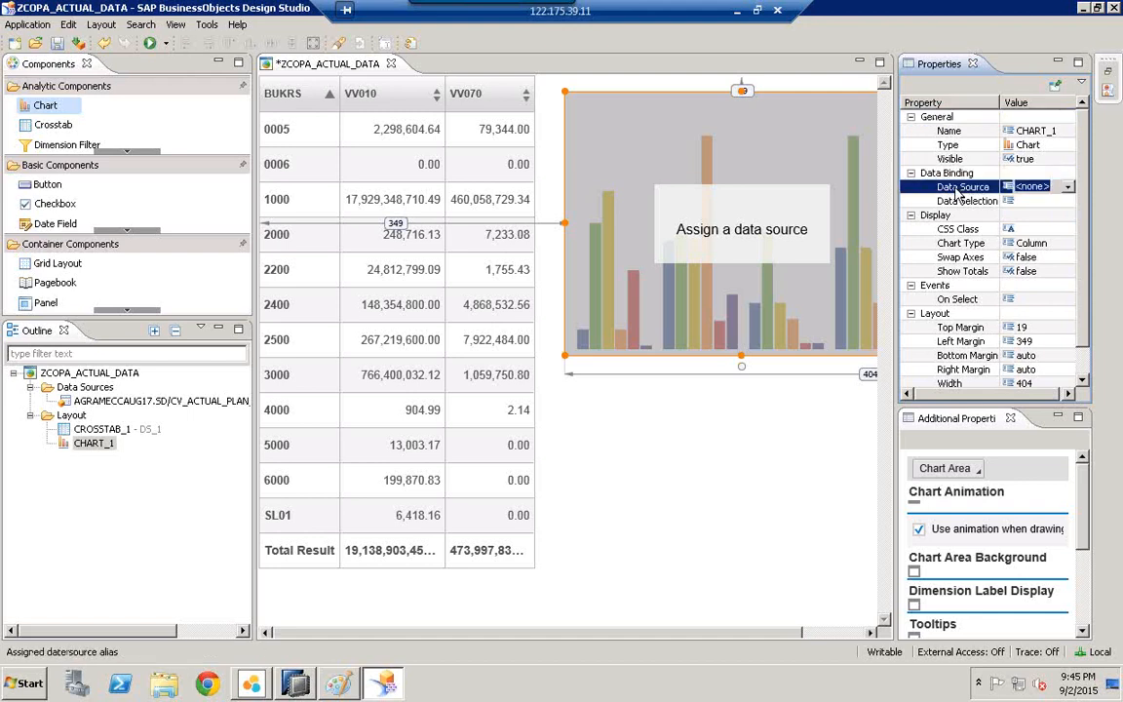
{"action": "left_click", "coordinate": [1068, 188]}
{"action": "left_click", "coordinate": [1032, 212]}
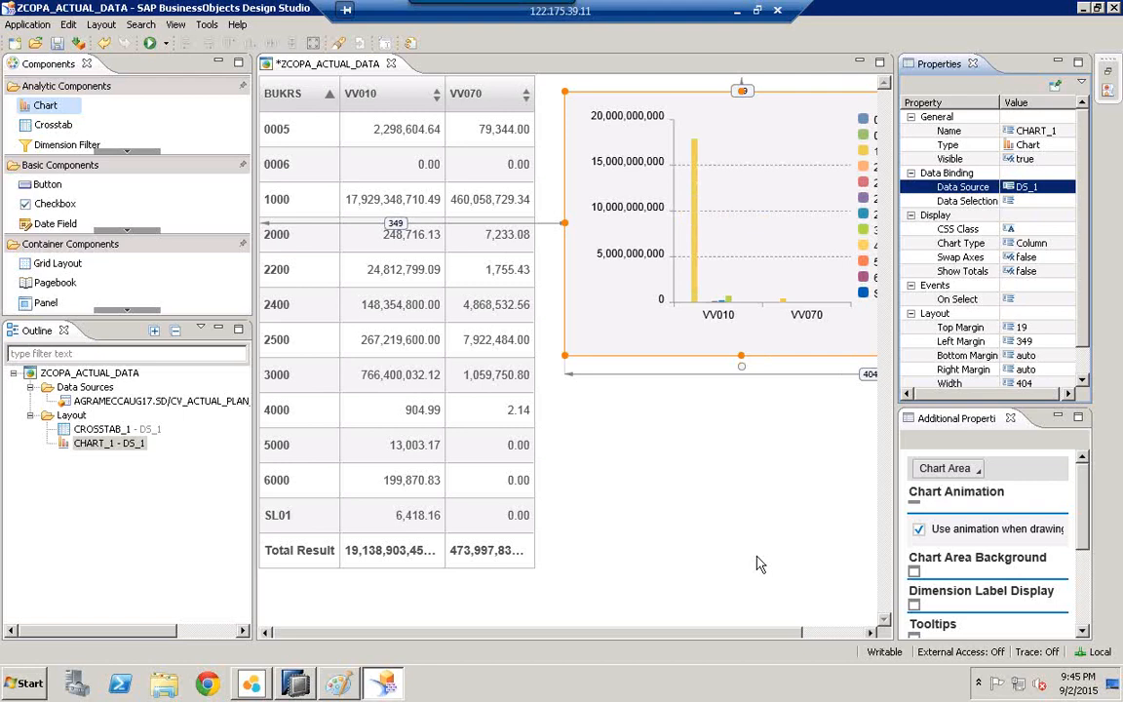
{"action": "left_click_drag", "start_coordinate": [258, 445], "coordinate": [211, 441]}
{"action": "left_click_drag", "start_coordinate": [887, 325], "coordinate": [941, 324]}
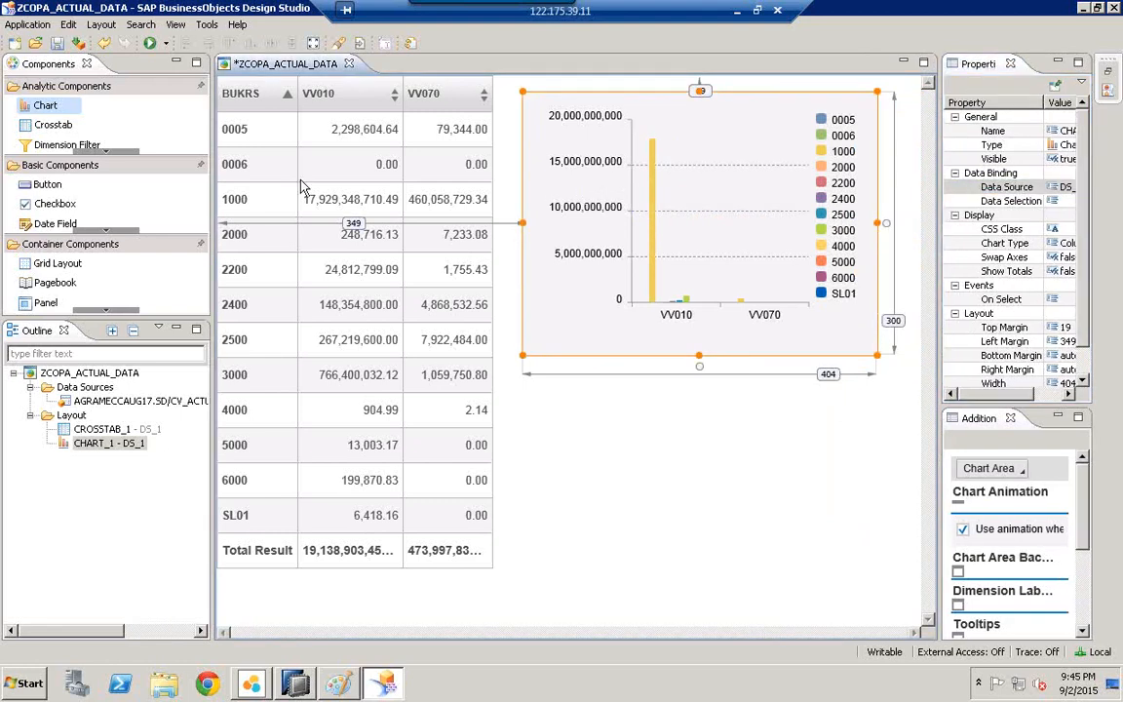
Step: Place DIMENSIONFILTER_1 under the chart, level with the crosstab's last rows
{"action": "left_click", "coordinate": [51, 144]}
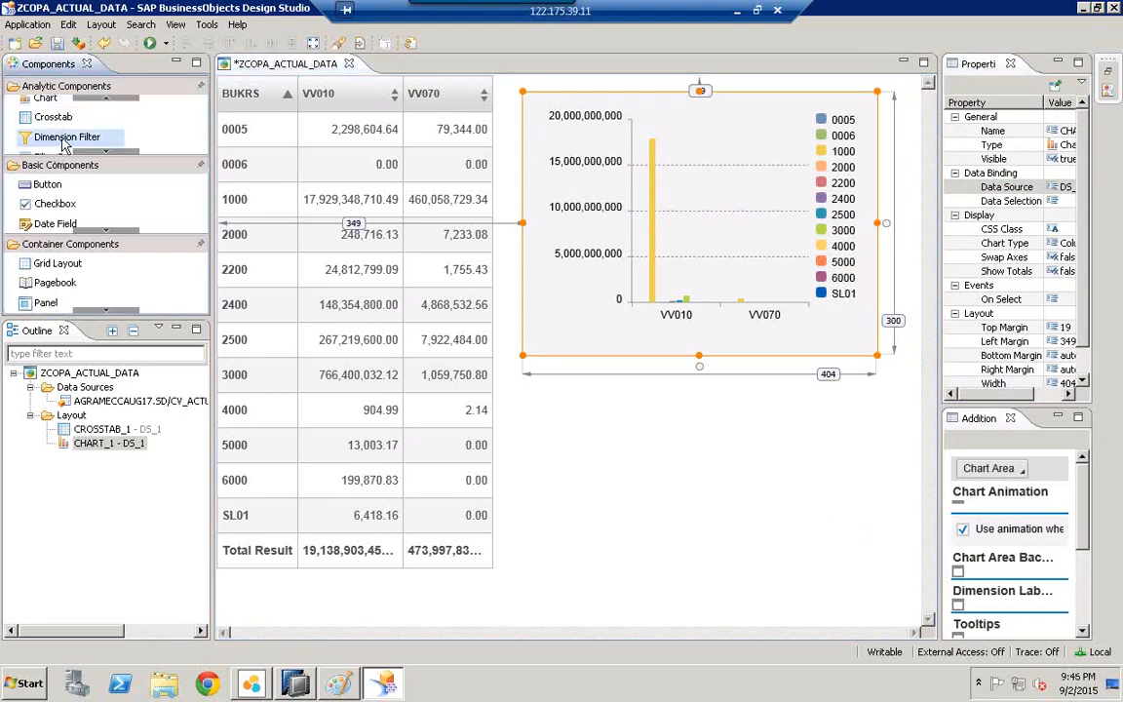
{"action": "left_click_drag", "start_coordinate": [58, 142], "coordinate": [612, 495]}
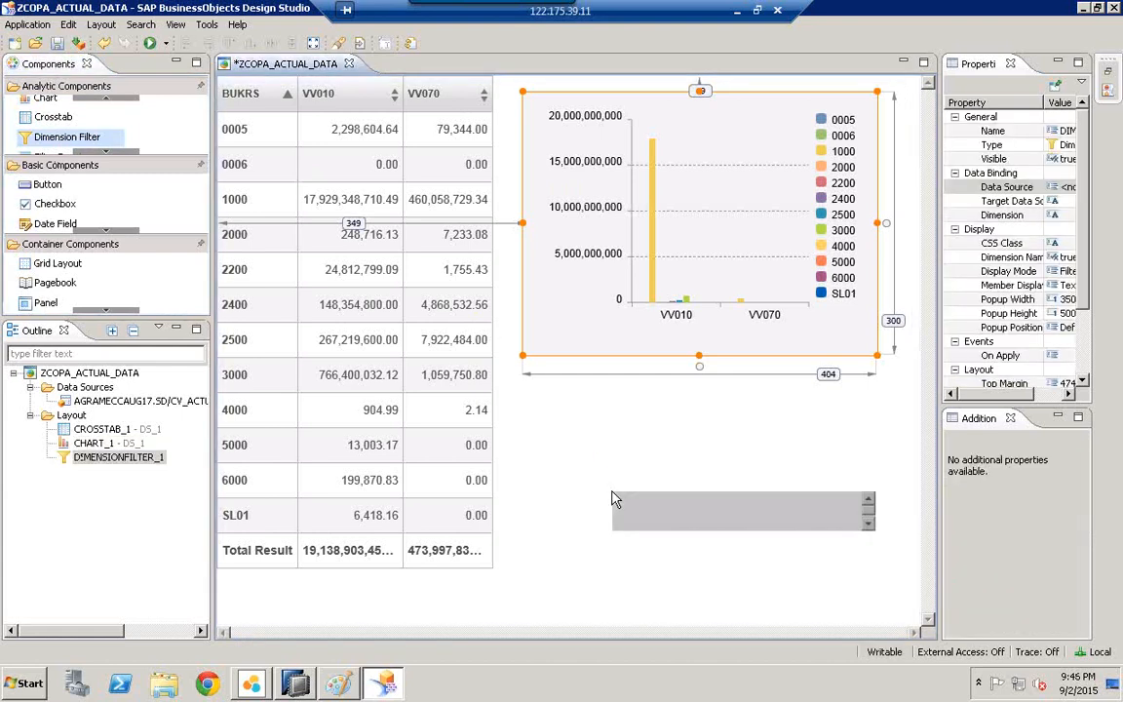
{"action": "left_click_drag", "start_coordinate": [704, 517], "coordinate": [643, 488]}
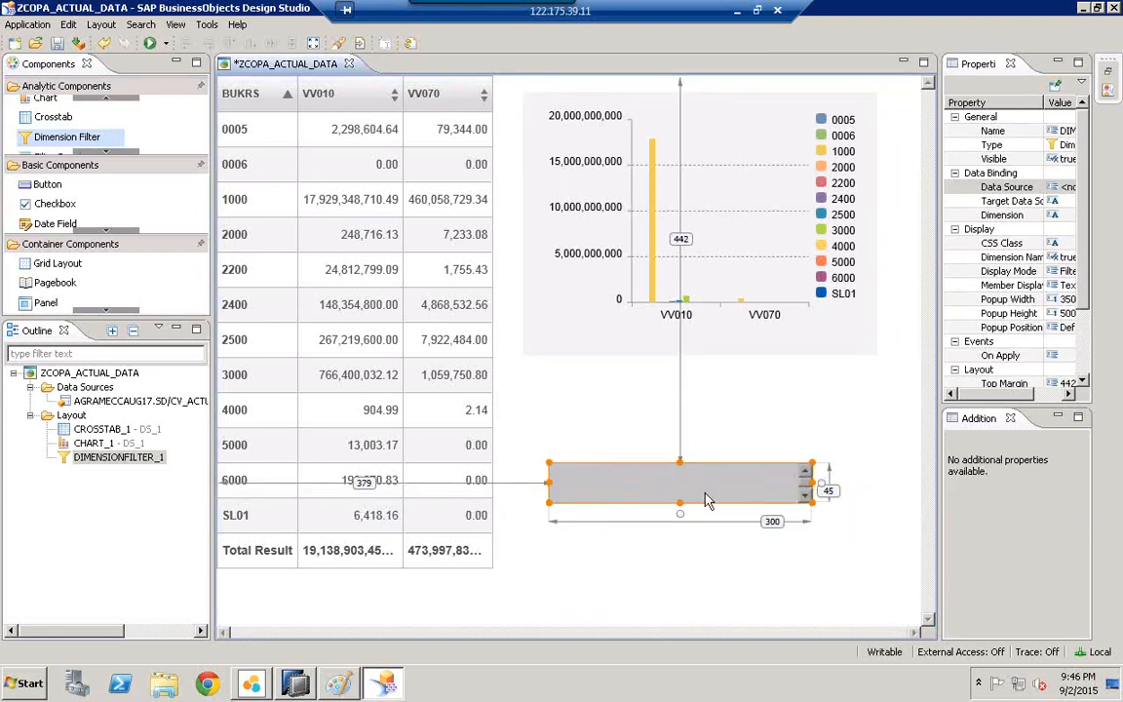
{"action": "left_click_drag", "start_coordinate": [698, 486], "coordinate": [682, 523]}
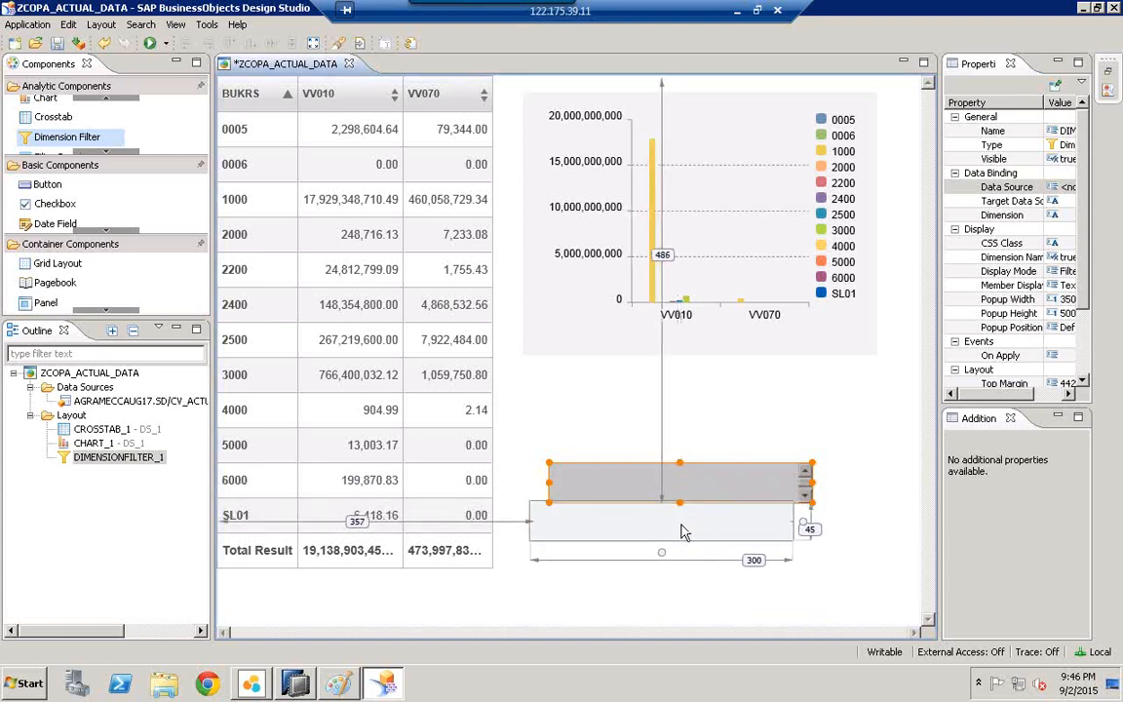
{"action": "left_click", "coordinate": [809, 329]}
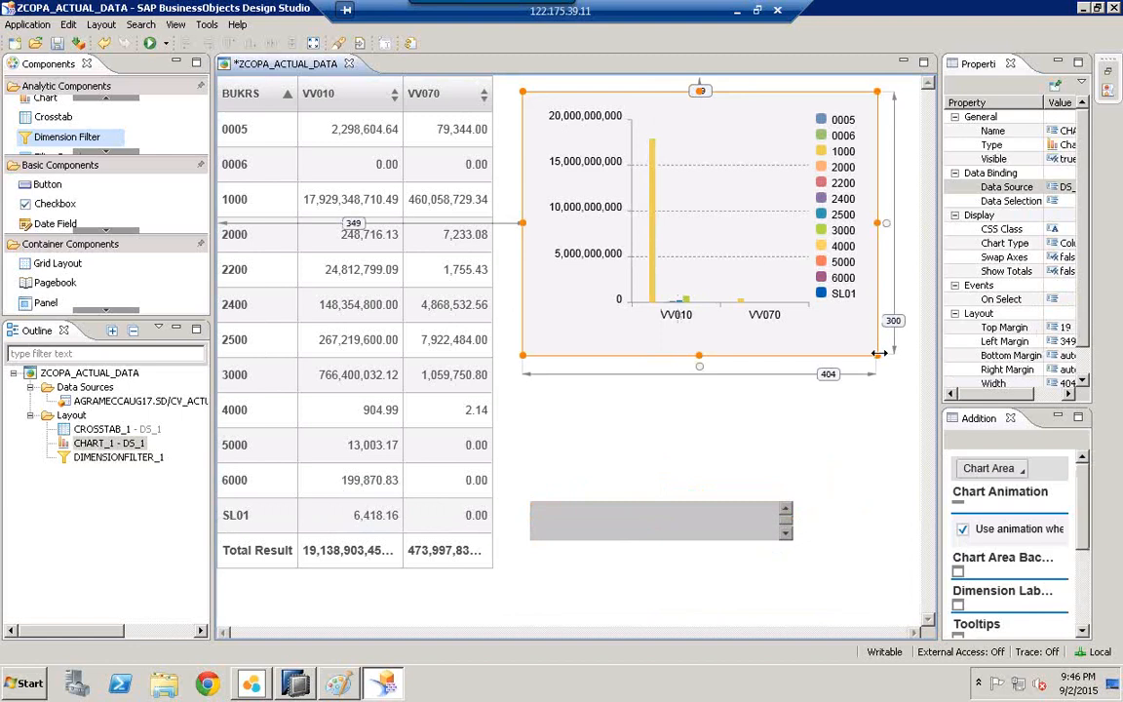
{"action": "left_click_drag", "start_coordinate": [707, 529], "coordinate": [762, 543]}
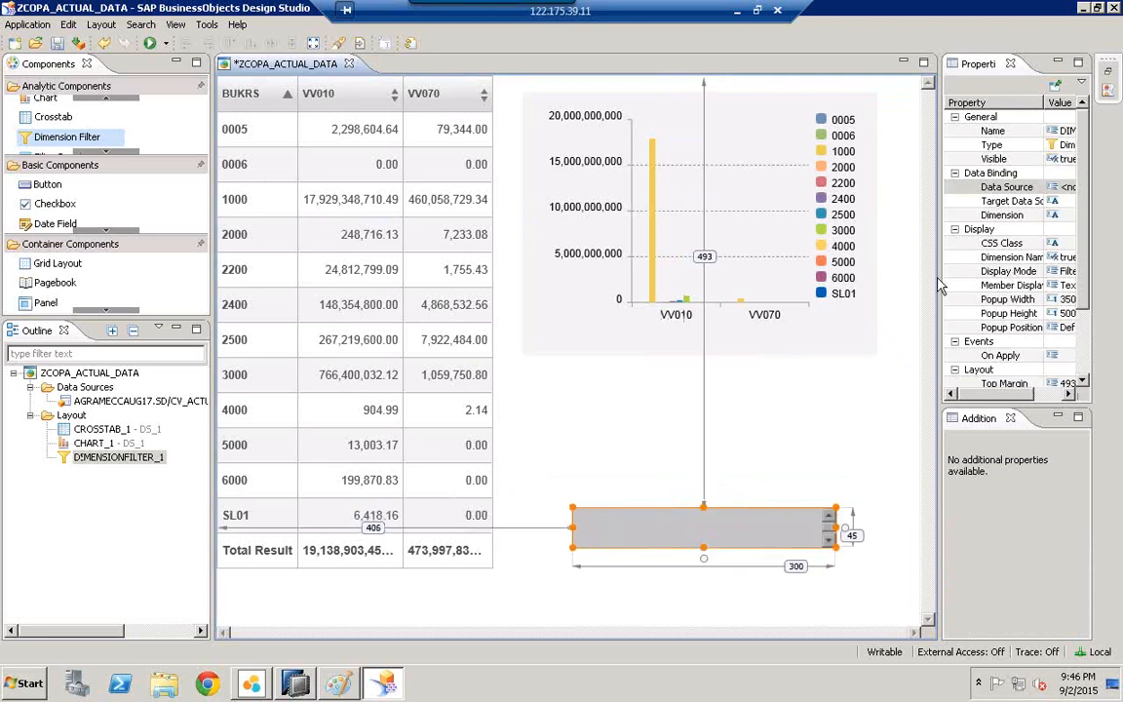
{"action": "left_click_drag", "start_coordinate": [933, 278], "coordinate": [877, 251]}
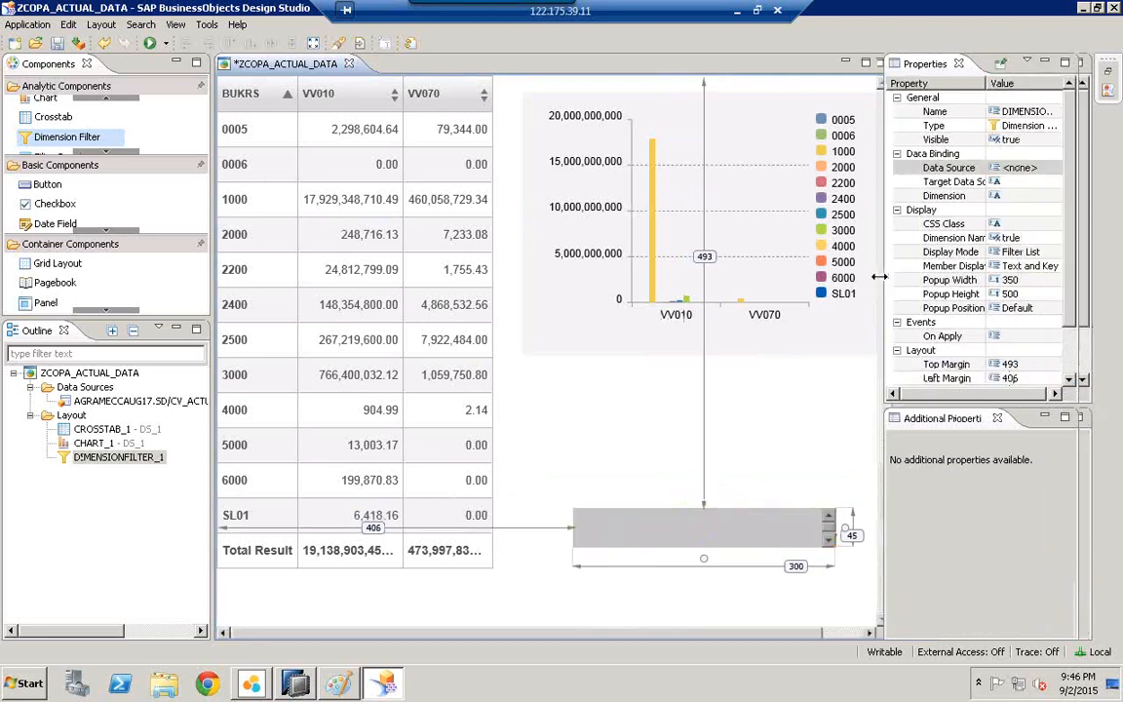
Step: Bind the dimension filter to DS_1 and the BUKRS dimension, then raise it to top margin 476
{"action": "left_click", "coordinate": [1014, 170]}
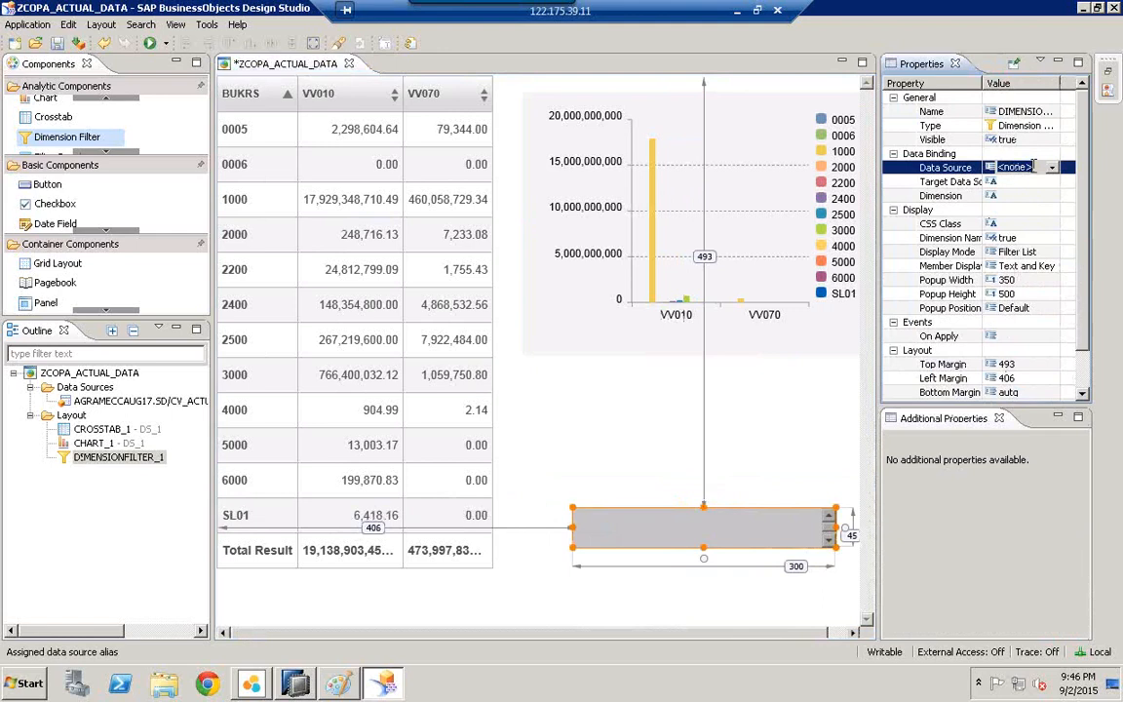
{"action": "left_click", "coordinate": [1015, 169]}
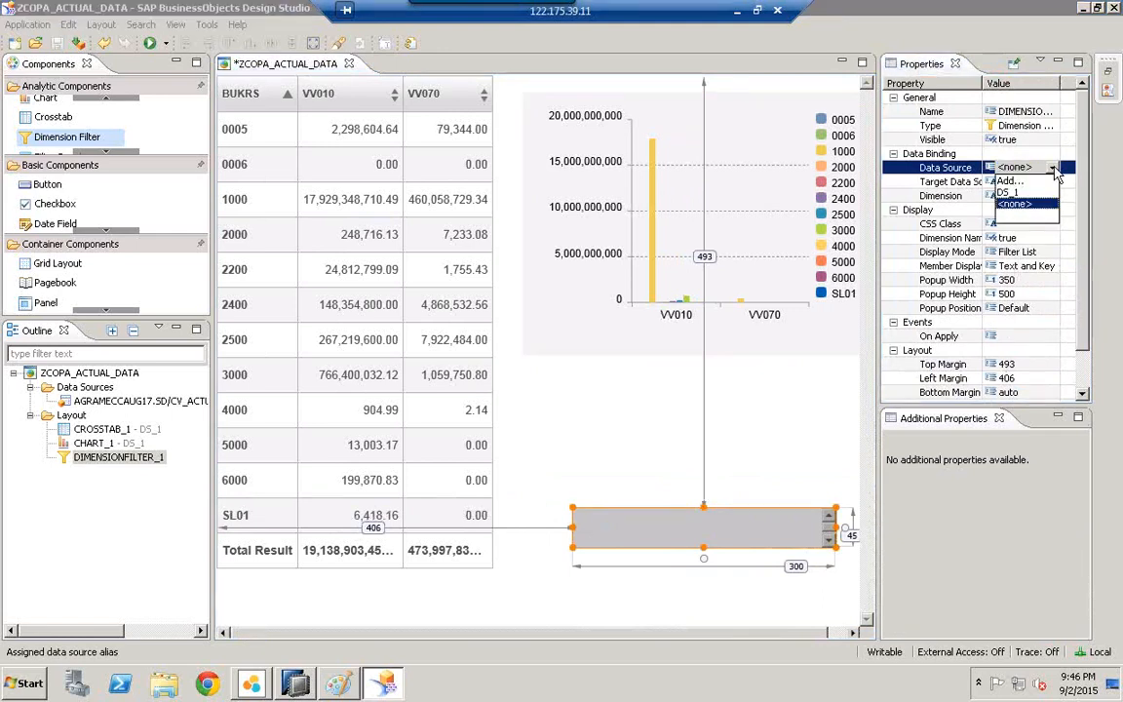
{"action": "left_click", "coordinate": [1017, 193]}
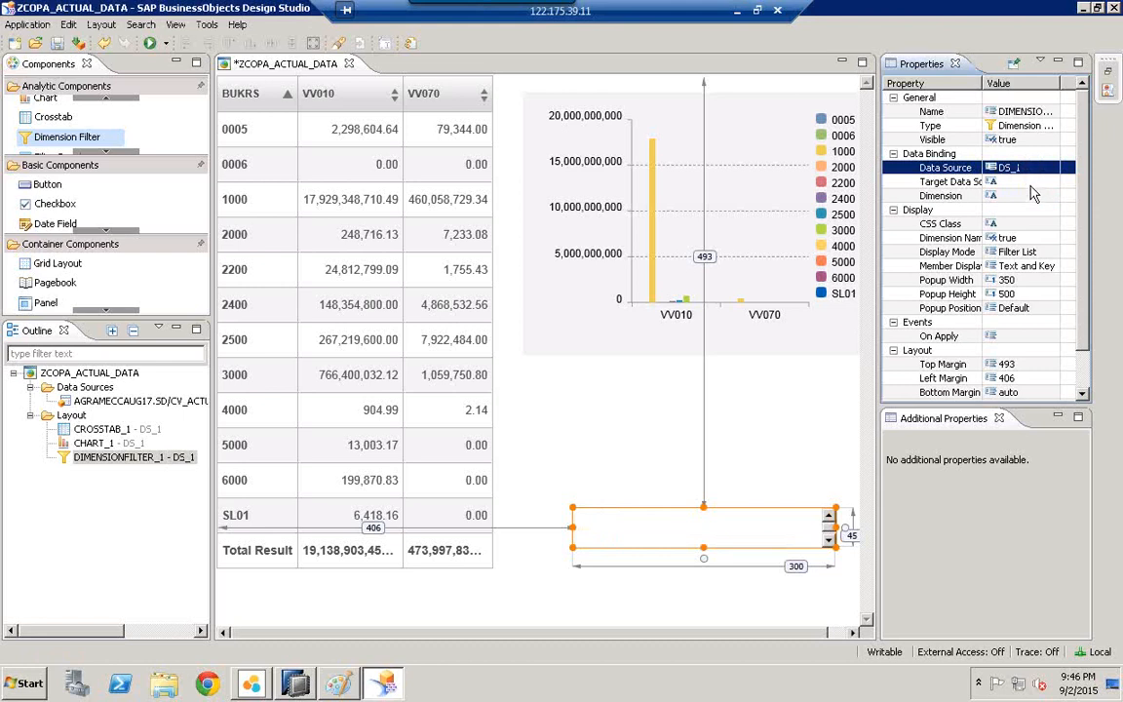
{"action": "left_click", "coordinate": [1033, 195]}
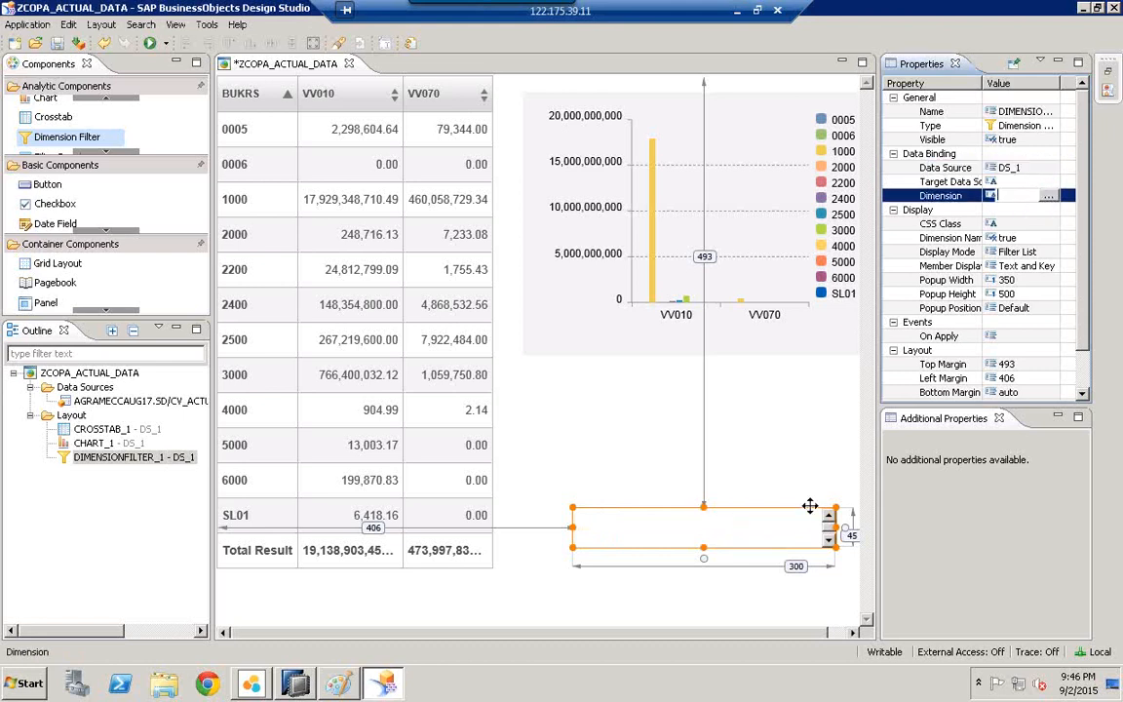
{"action": "left_click", "coordinate": [1049, 196]}
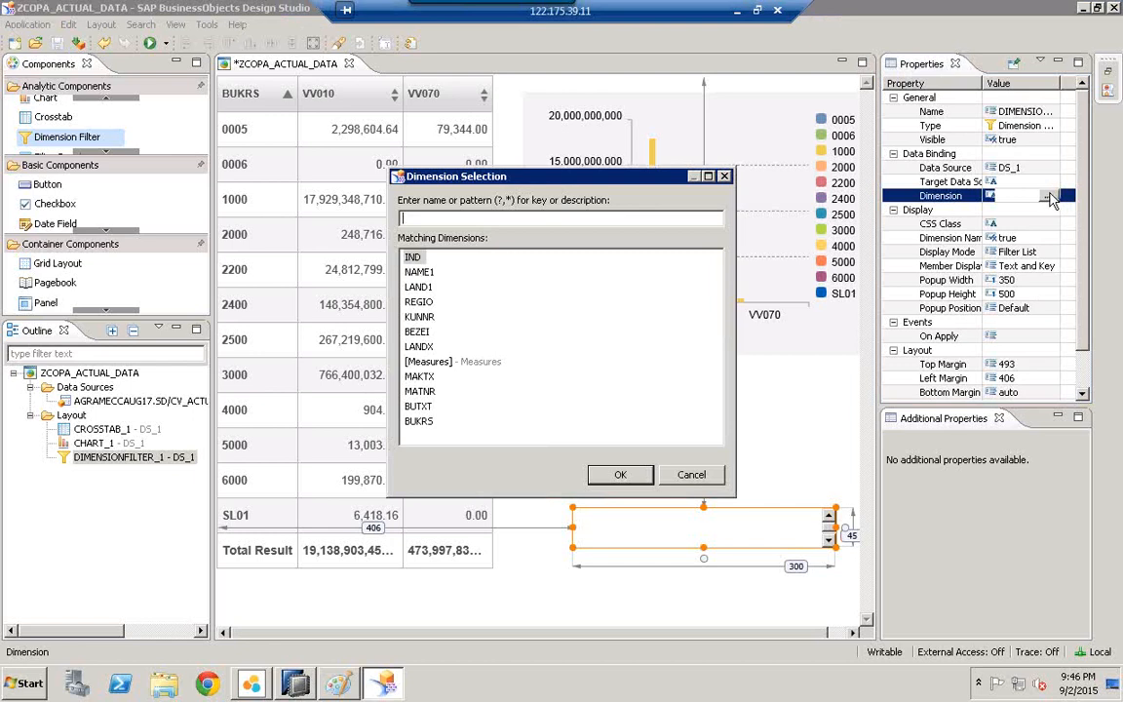
{"action": "left_click", "coordinate": [419, 421]}
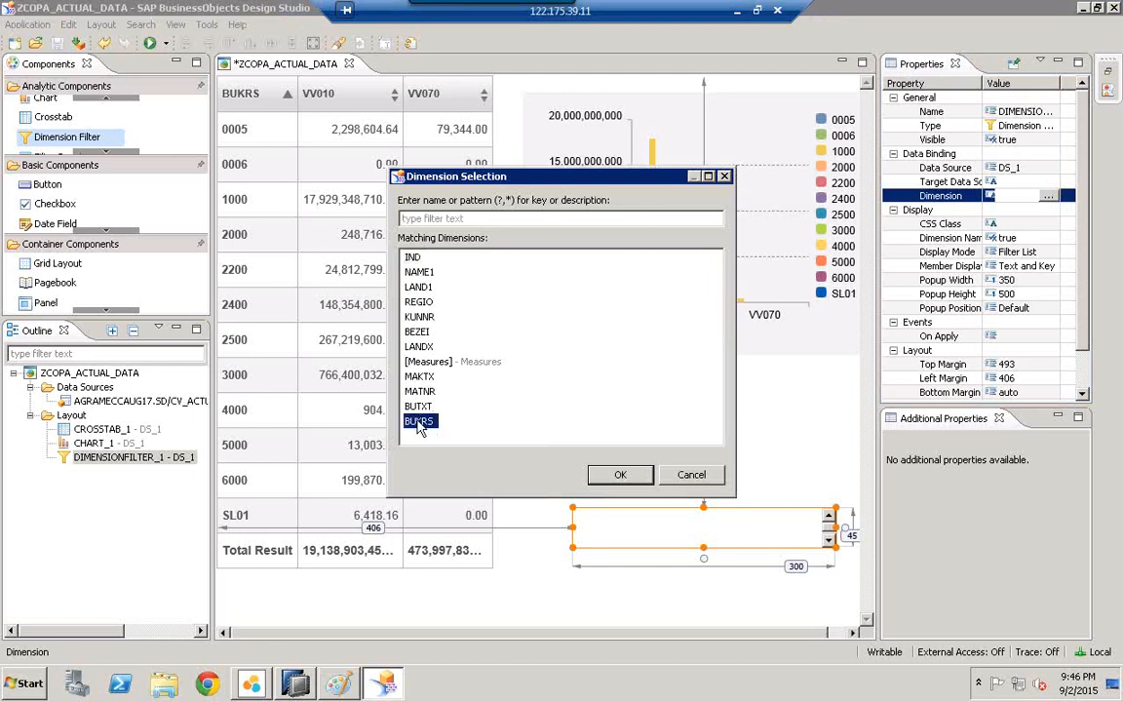
{"action": "left_click", "coordinate": [618, 475]}
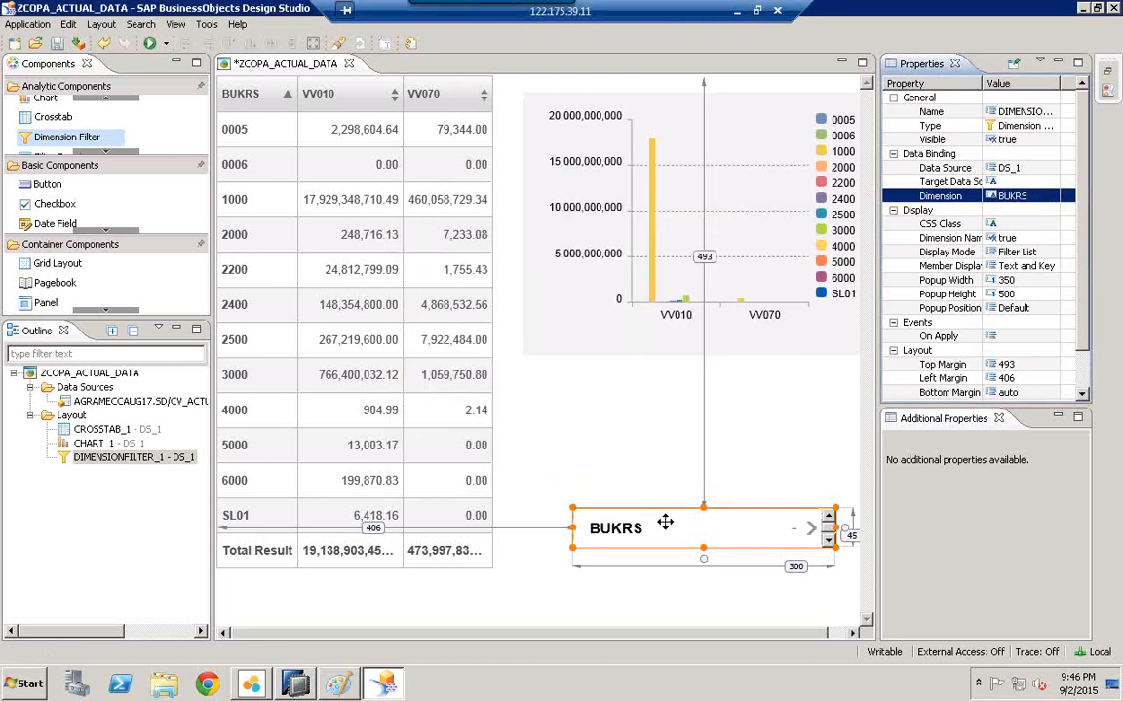
{"action": "left_click_drag", "start_coordinate": [664, 524], "coordinate": [663, 509]}
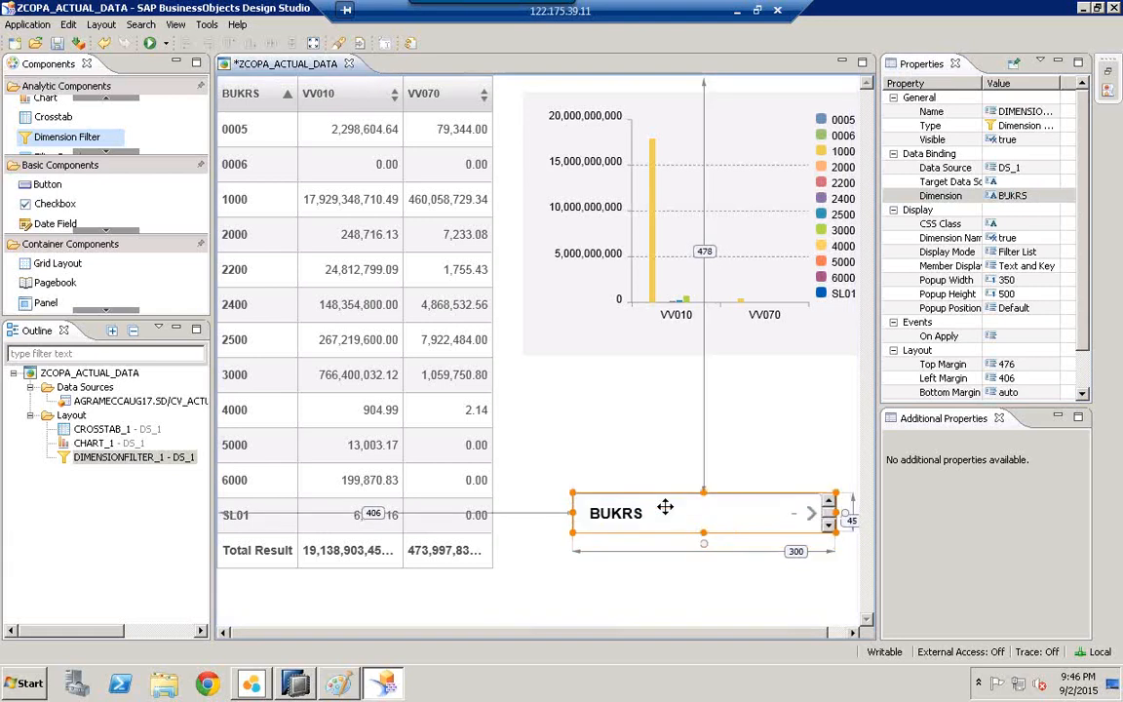
Step: Check the chart and BUKRS filter, then bring up the Execute run options
{"action": "left_click", "coordinate": [571, 283]}
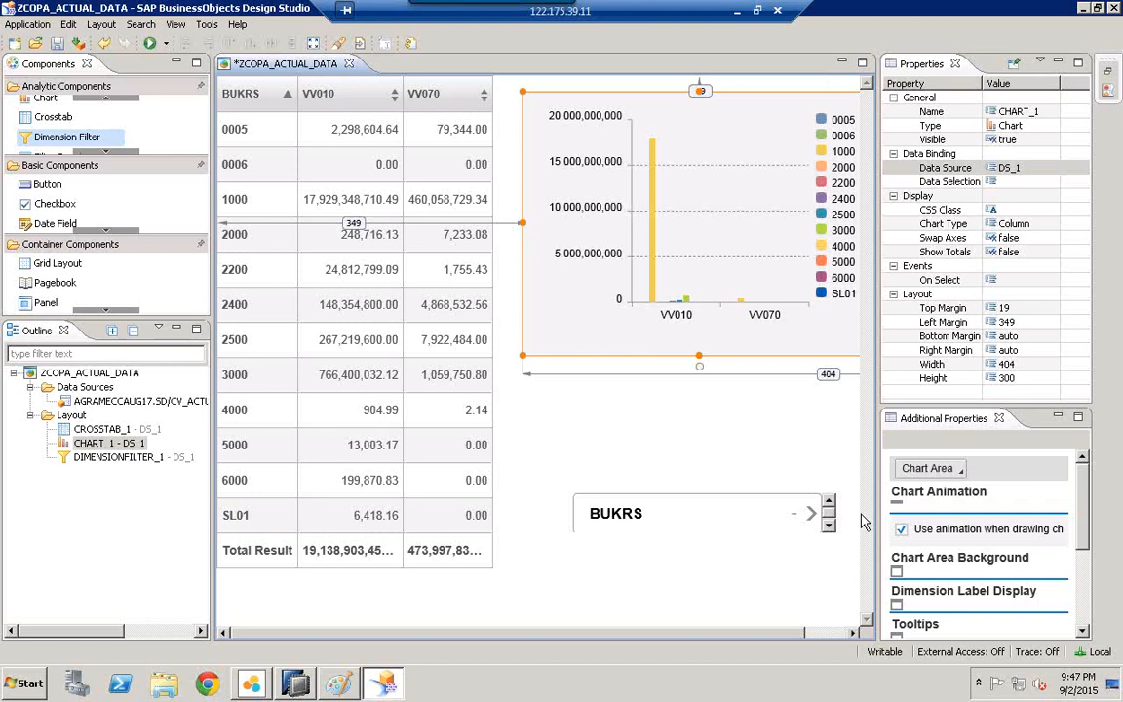
{"action": "left_click", "coordinate": [752, 524]}
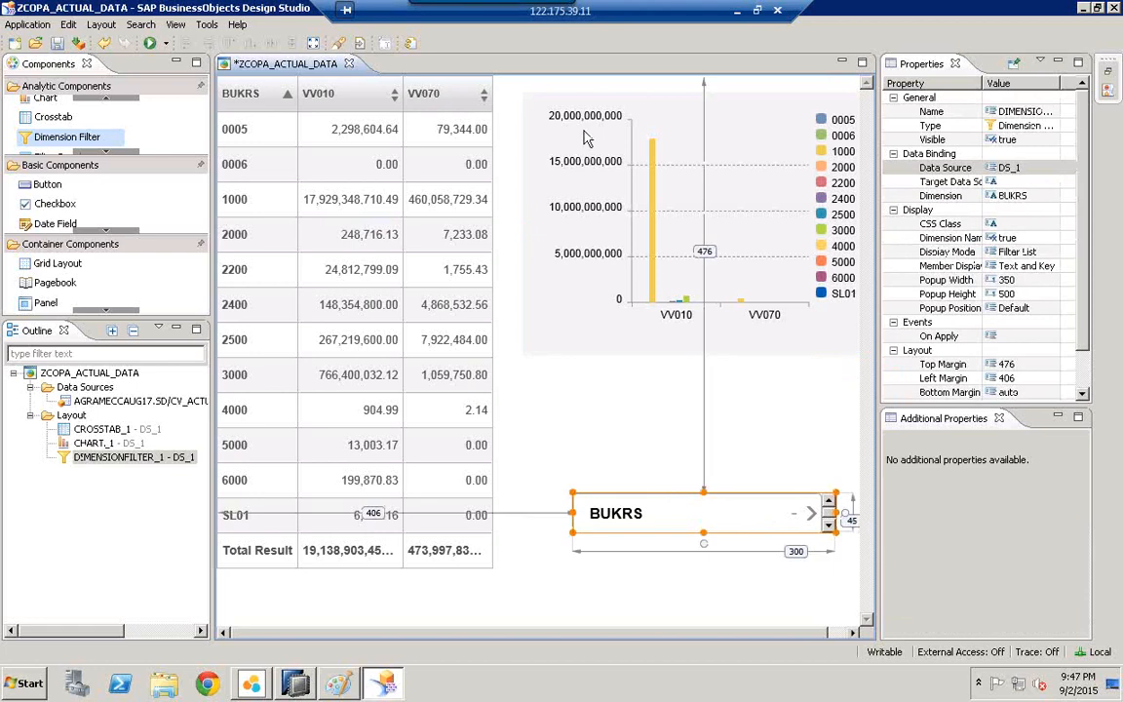
{"action": "left_click", "coordinate": [166, 44]}
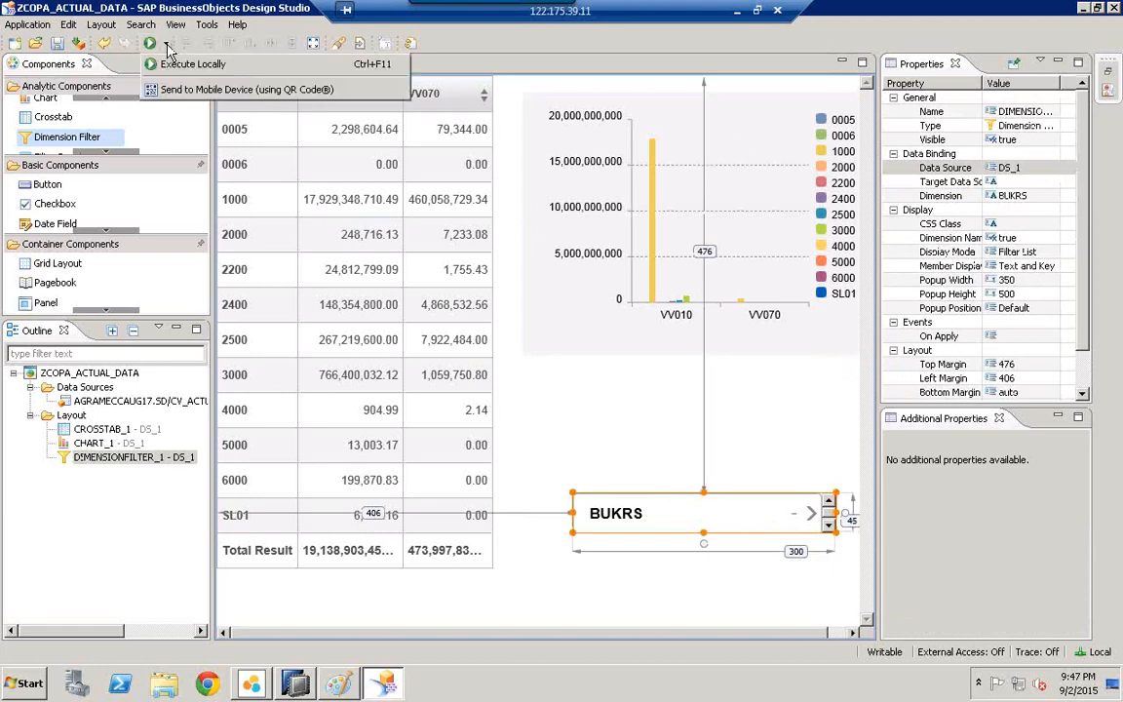
Step: Generate the mobile QR code link, paste its URL into a new Notepad document, and close the QR dialog
{"action": "left_click", "coordinate": [251, 88]}
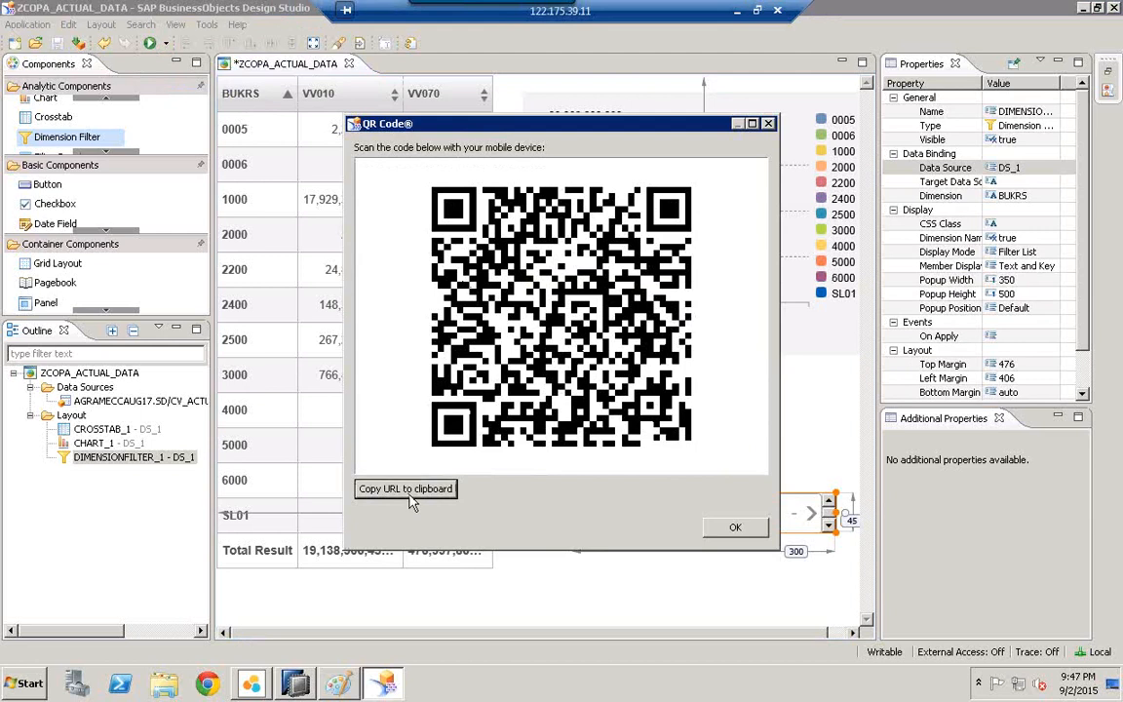
{"action": "left_click", "coordinate": [22, 684]}
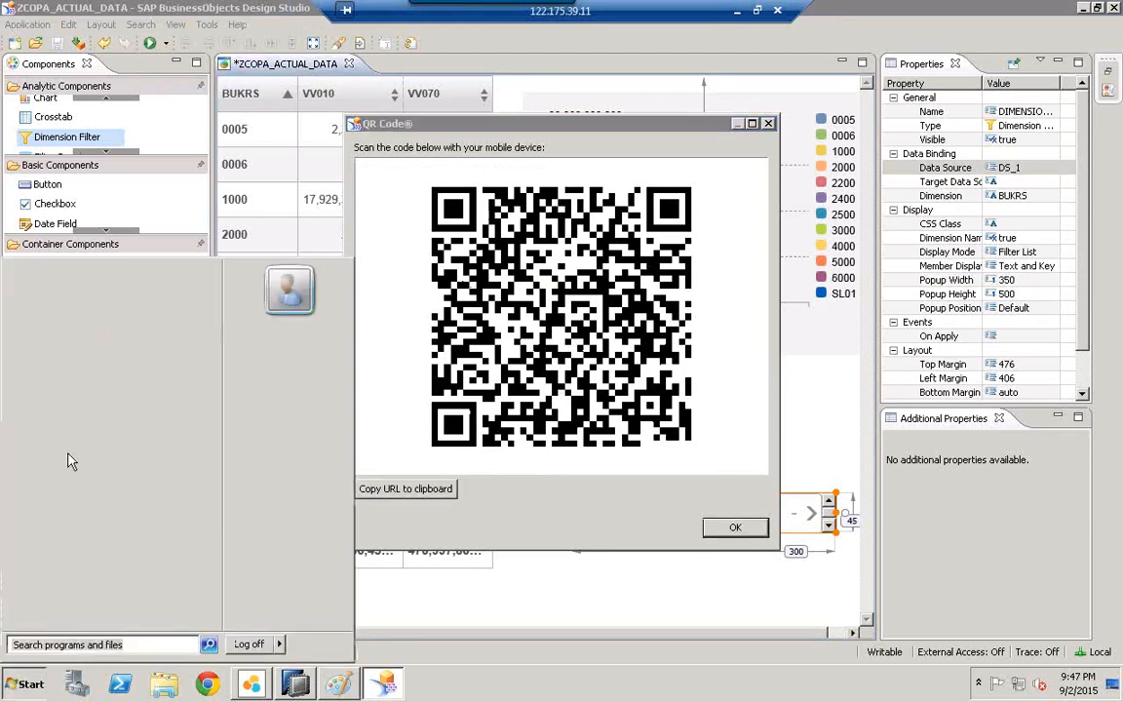
{"action": "left_click", "coordinate": [83, 346]}
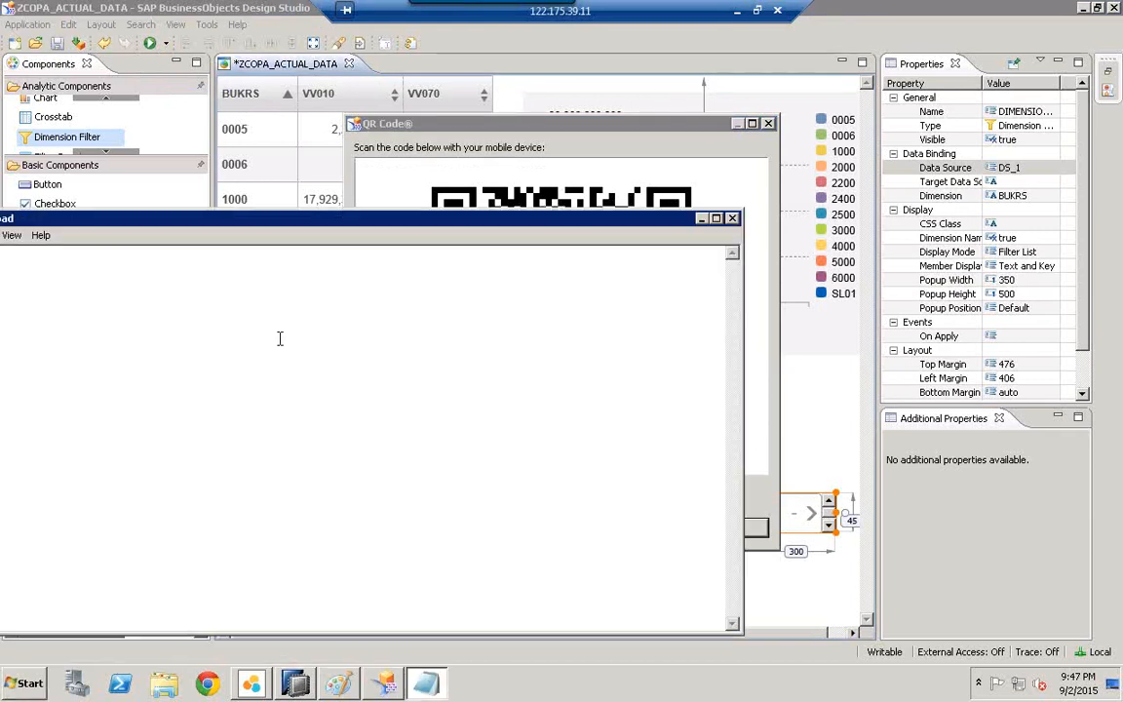
{"action": "type", "text": "http://192.168.0.153:64092/aad/web.do?APPLICATION=ZCOPA_ACTUAL_DATA&designersessionid=4d6b45d364774d8b8a41acdf9198c2ce"}
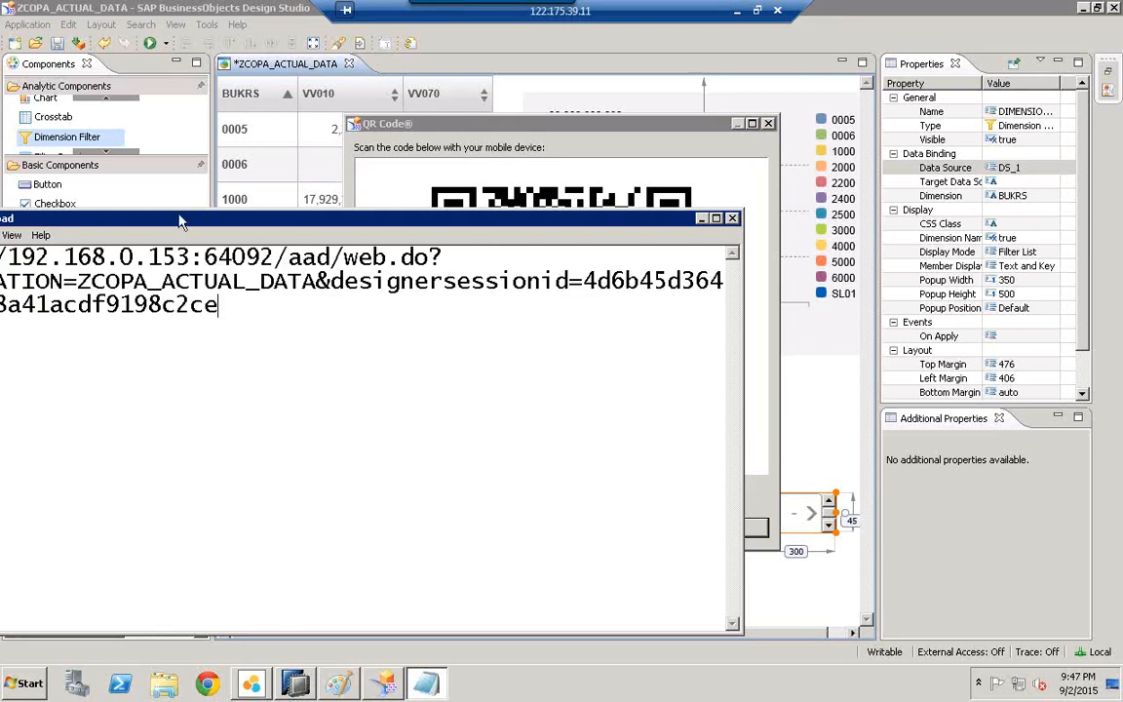
{"action": "left_click_drag", "start_coordinate": [446, 311], "coordinate": [119, 276]}
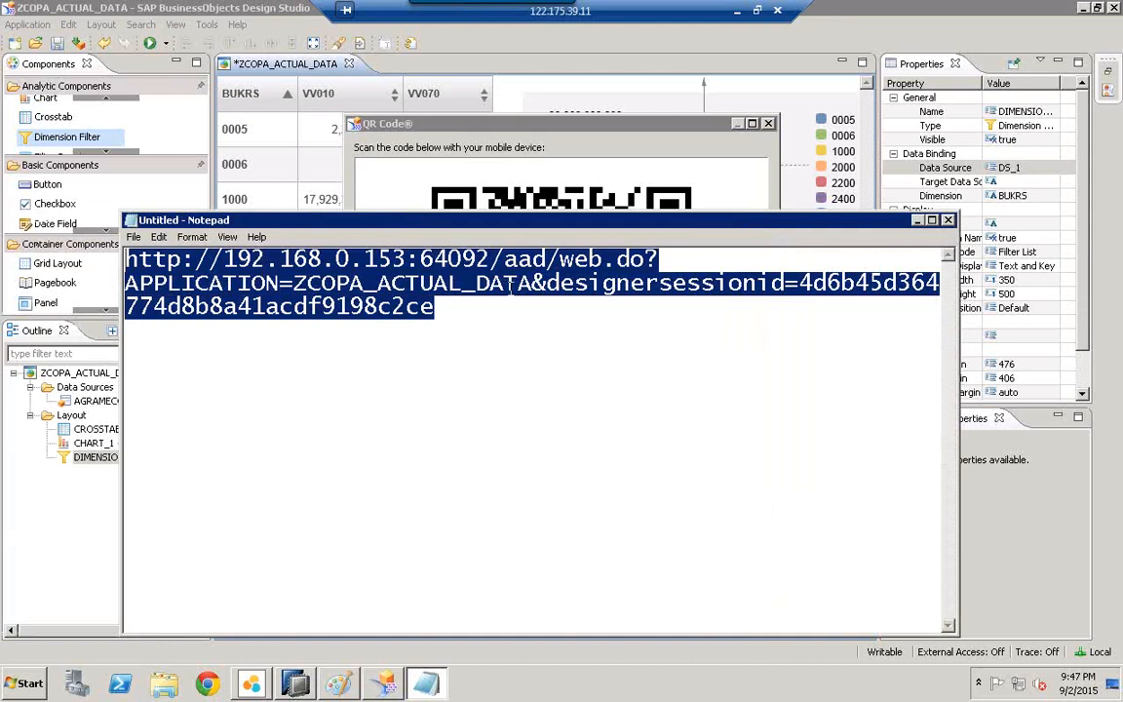
{"action": "left_click", "coordinate": [918, 222]}
{"action": "left_click", "coordinate": [735, 527]}
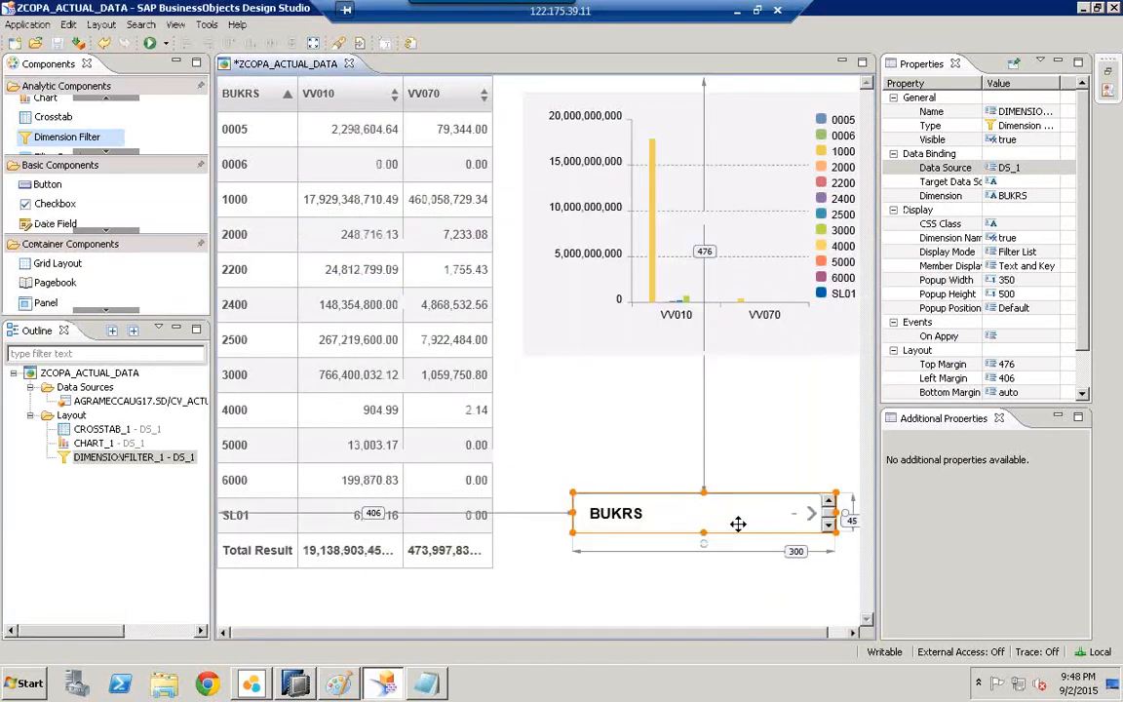
Step: Execute ZCOPA_ACTUAL_DATA locally in Chrome and shrink the browser window
{"action": "left_click", "coordinate": [167, 44]}
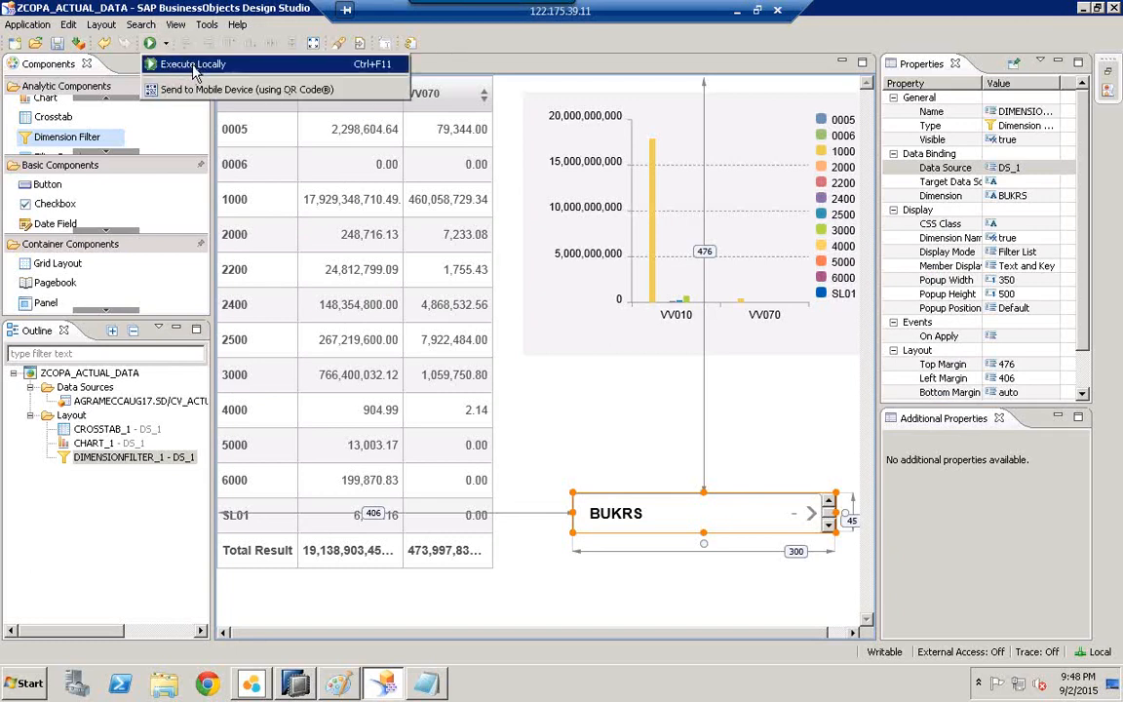
{"action": "left_click", "coordinate": [193, 64]}
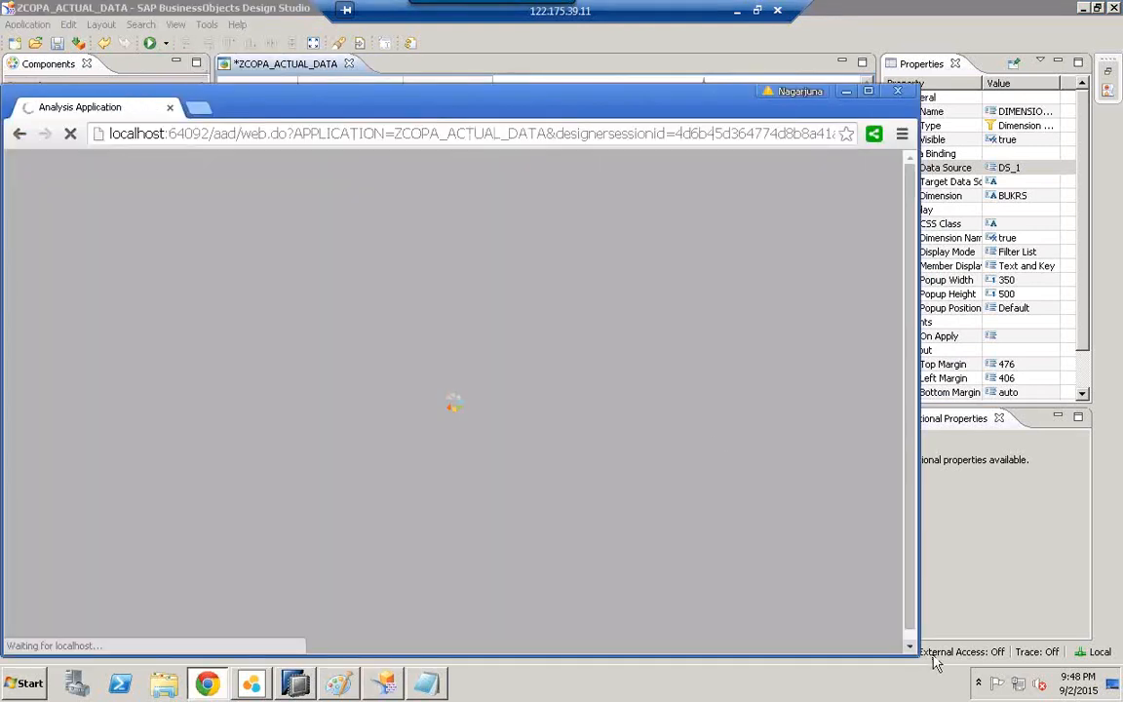
{"action": "left_click_drag", "start_coordinate": [917, 654], "coordinate": [870, 641]}
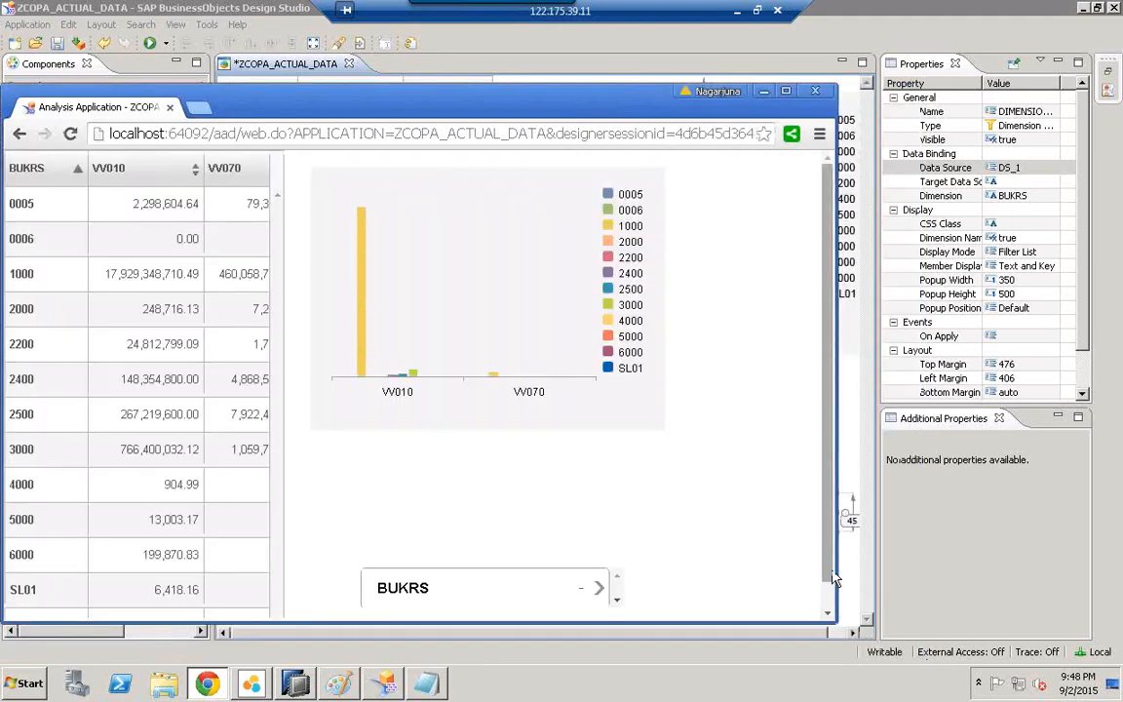
{"action": "scroll", "coordinate": [827, 612], "scroll_direction": "down", "scroll_amount": 1}
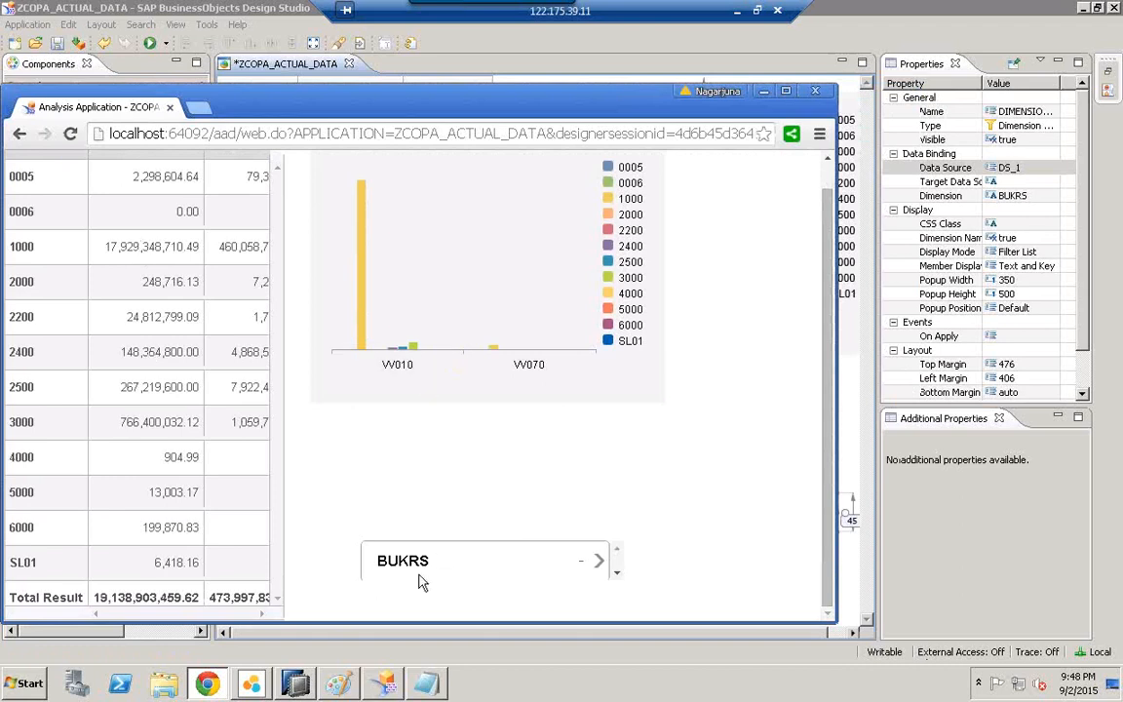
{"action": "mouse_move", "coordinate": [383, 290]}
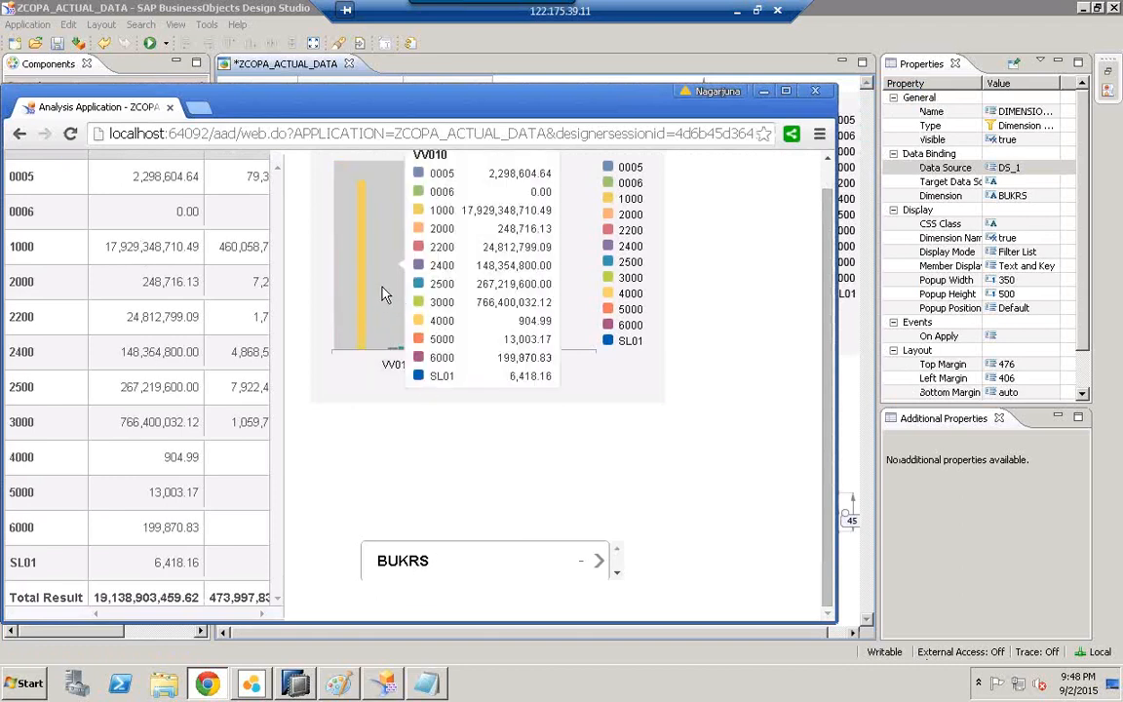
Step: Filter the running app to BUKRS members 1000, 2000 and 2200
{"action": "left_click", "coordinate": [419, 566]}
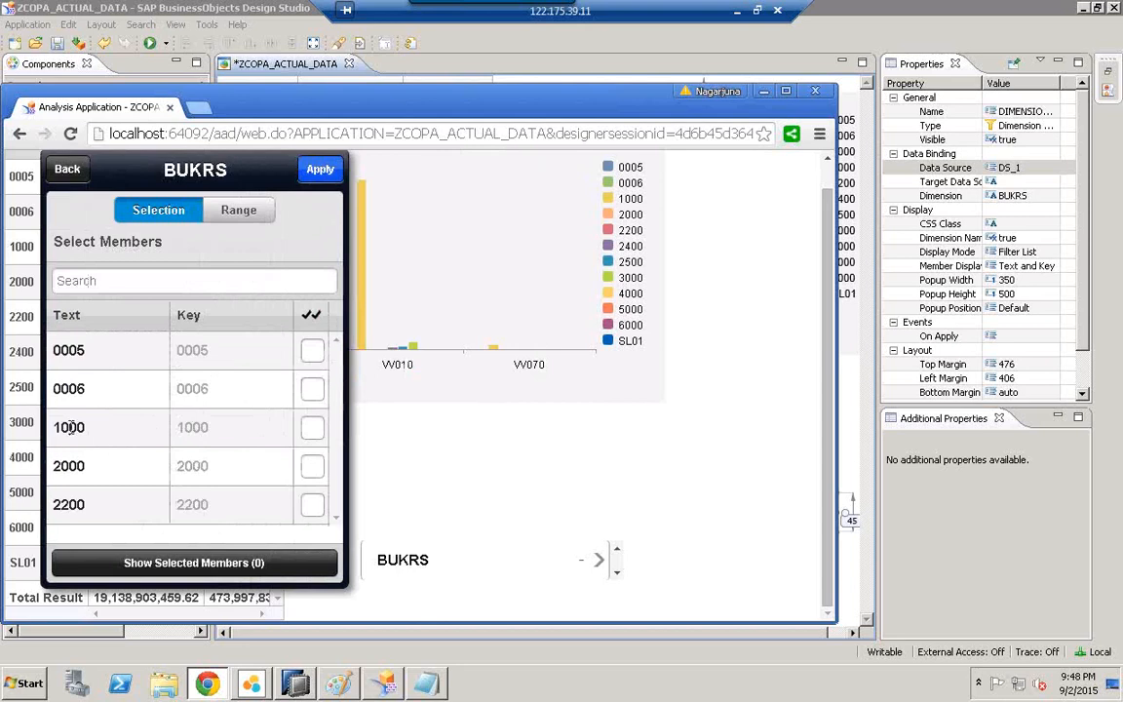
{"action": "left_click", "coordinate": [311, 434]}
{"action": "left_click", "coordinate": [309, 471]}
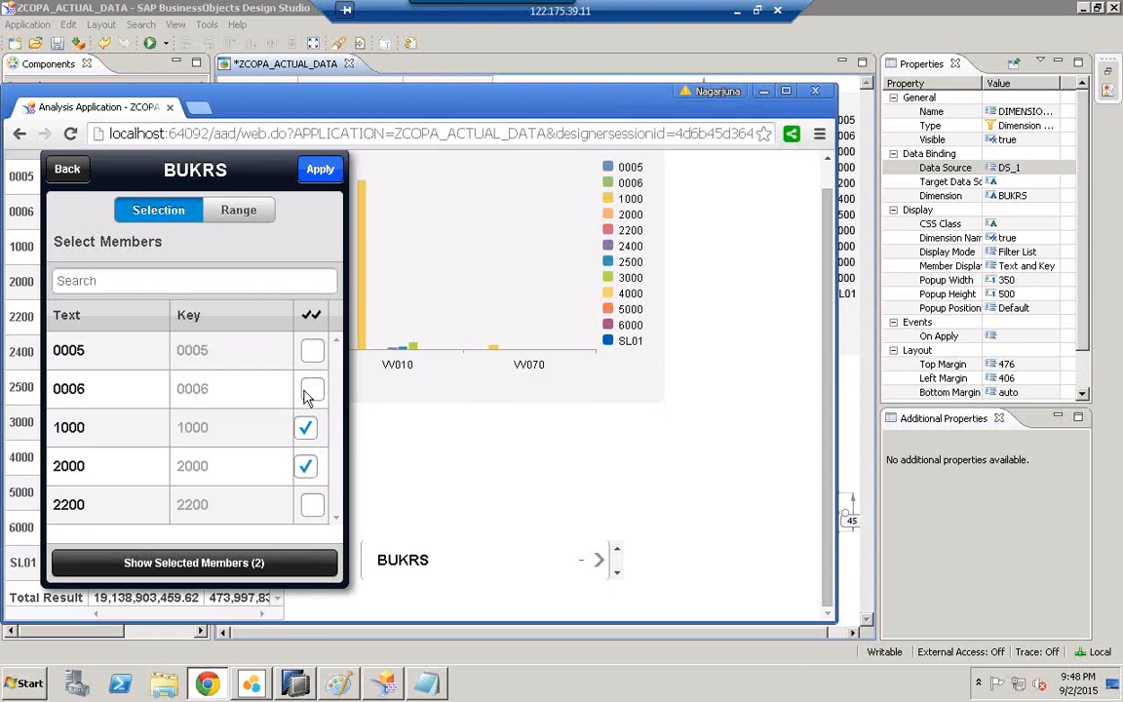
{"action": "left_click", "coordinate": [310, 504]}
{"action": "left_click", "coordinate": [322, 171]}
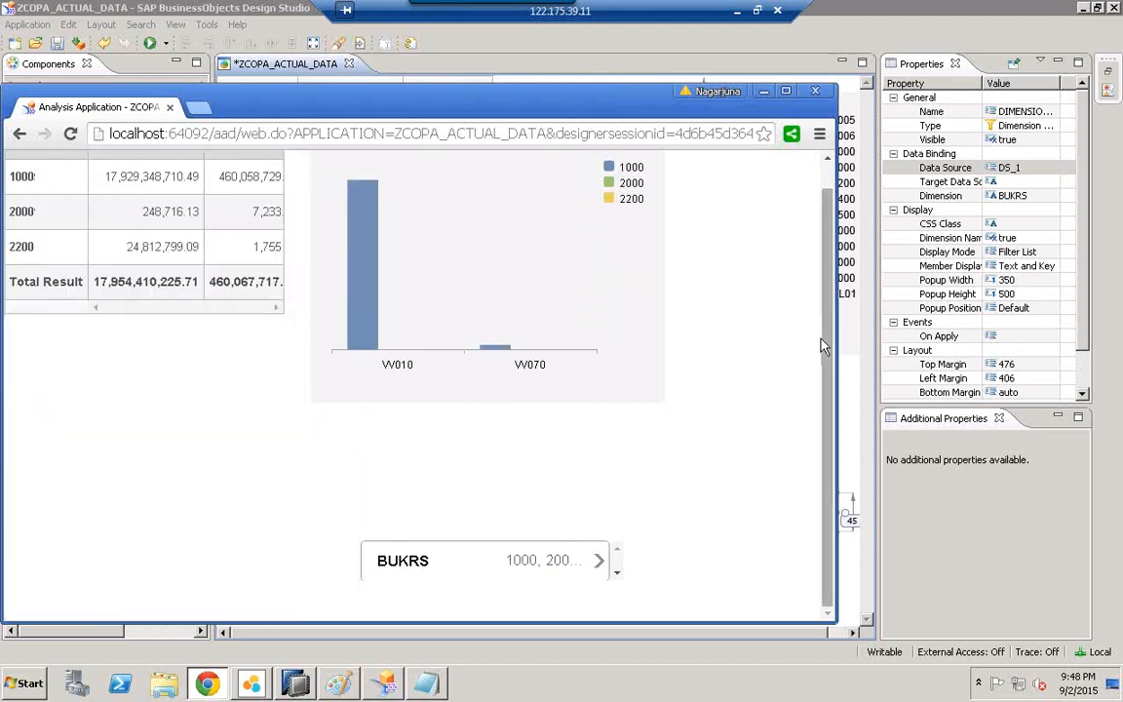
Step: Untick 1000, 2000 and 2200 to show all company codes again, then maximize Chrome
{"action": "scroll", "coordinate": [507, 258], "scroll_direction": "up", "scroll_amount": 1}
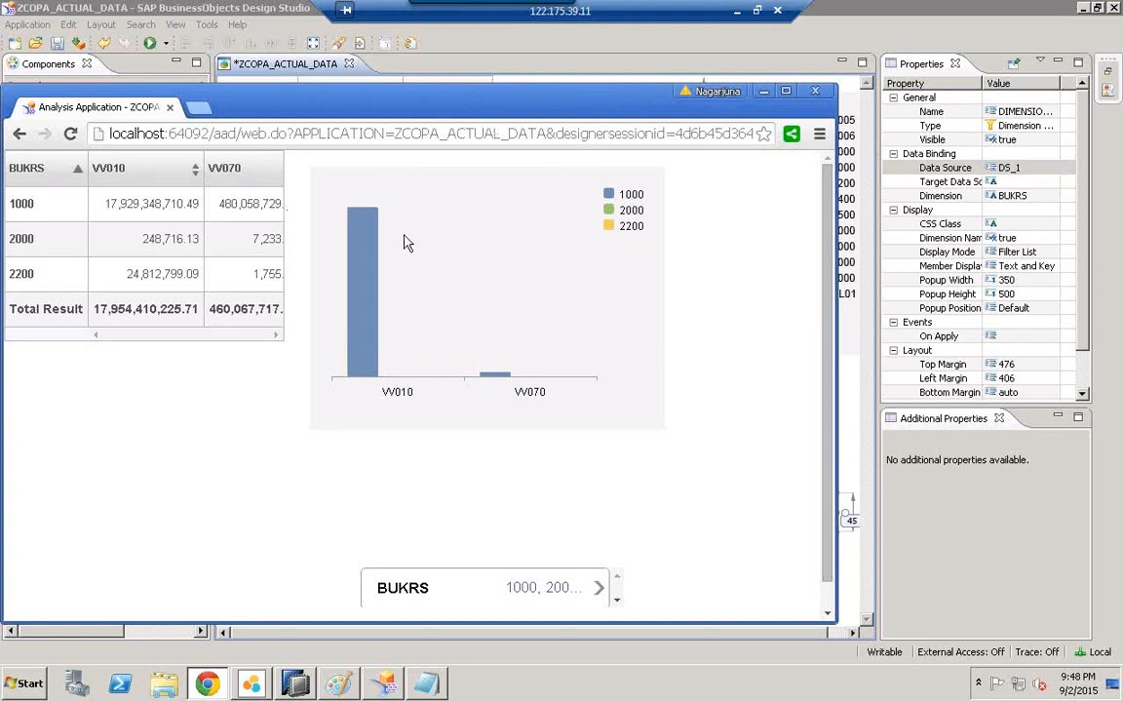
{"action": "left_click", "coordinate": [574, 601]}
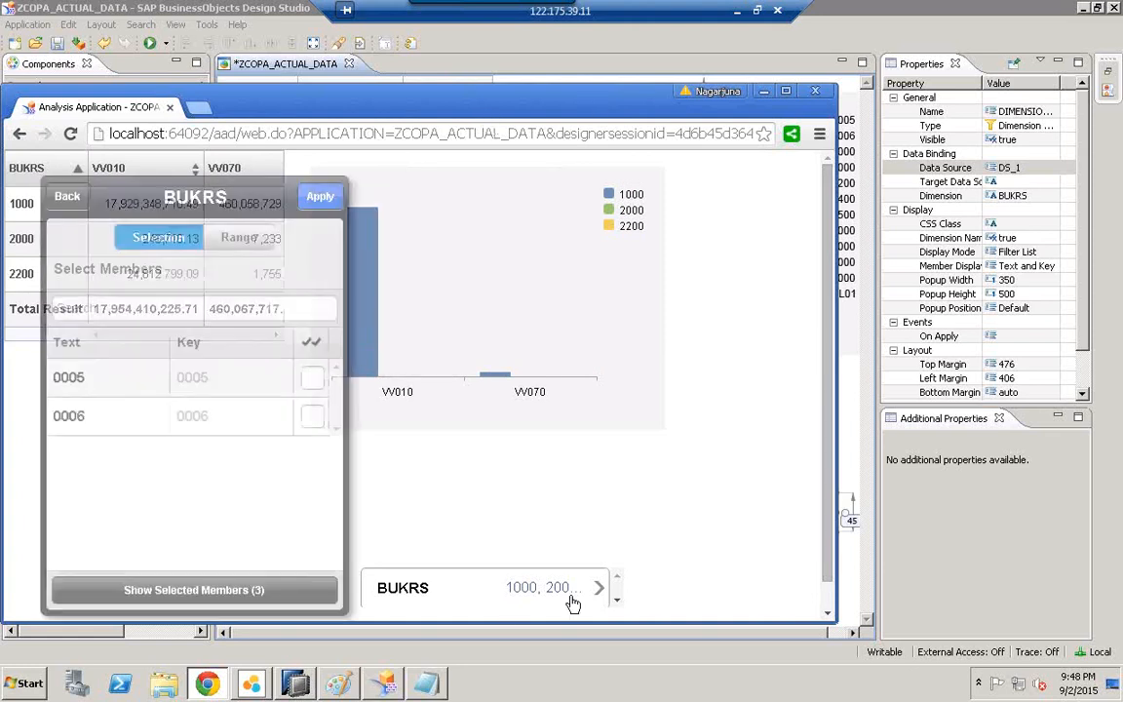
{"action": "left_click", "coordinate": [311, 458]}
{"action": "left_click", "coordinate": [312, 493]}
{"action": "left_click", "coordinate": [312, 532]}
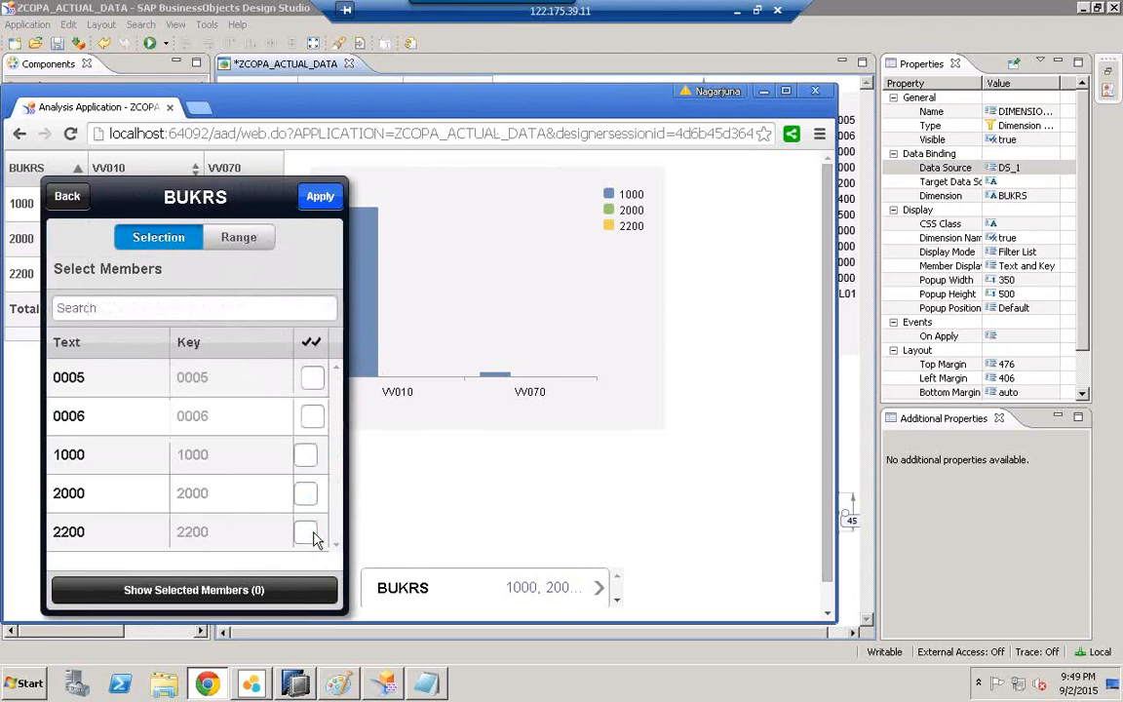
{"action": "left_click", "coordinate": [323, 199]}
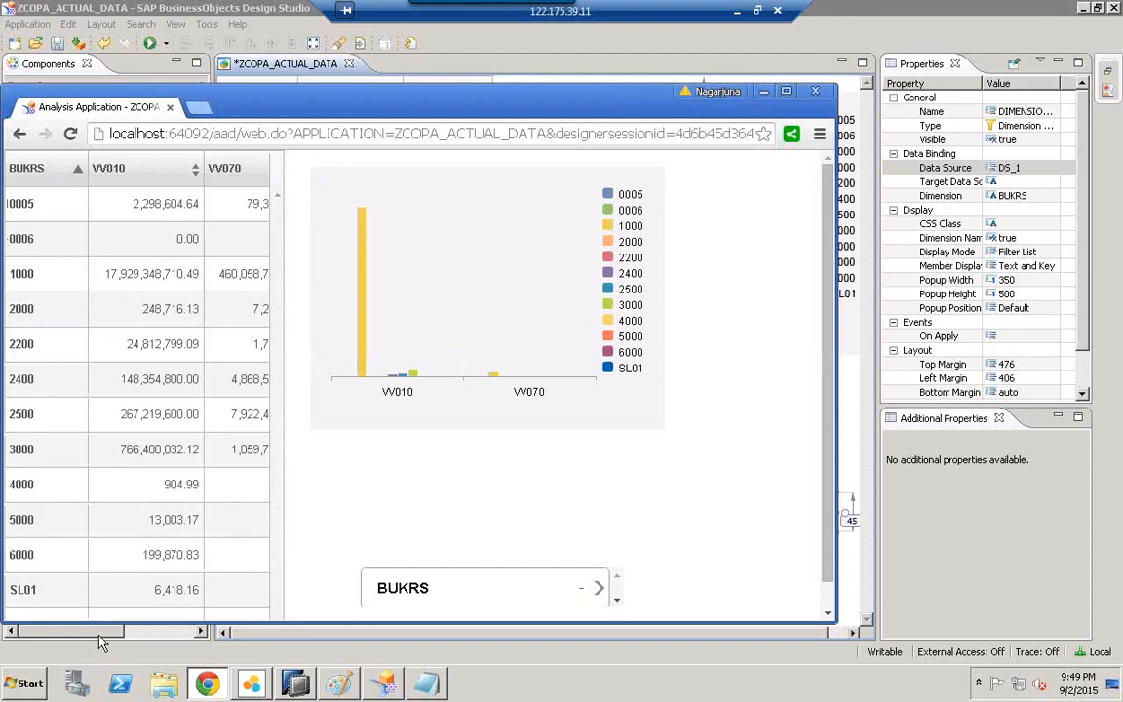
{"action": "left_click", "coordinate": [409, 390]}
{"action": "double_click", "coordinate": [286, 103]}
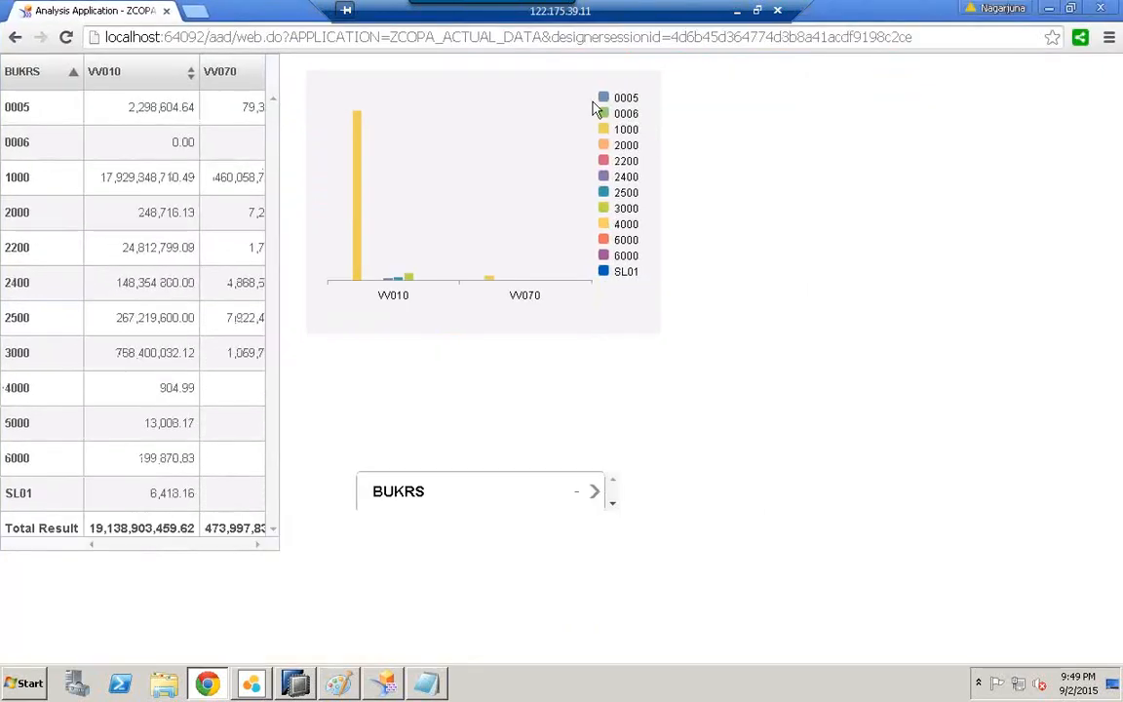
Step: Restore and scroll the app preview, minimize Chrome, and switch to the Paint connection diagram
{"action": "left_click", "coordinate": [1073, 9]}
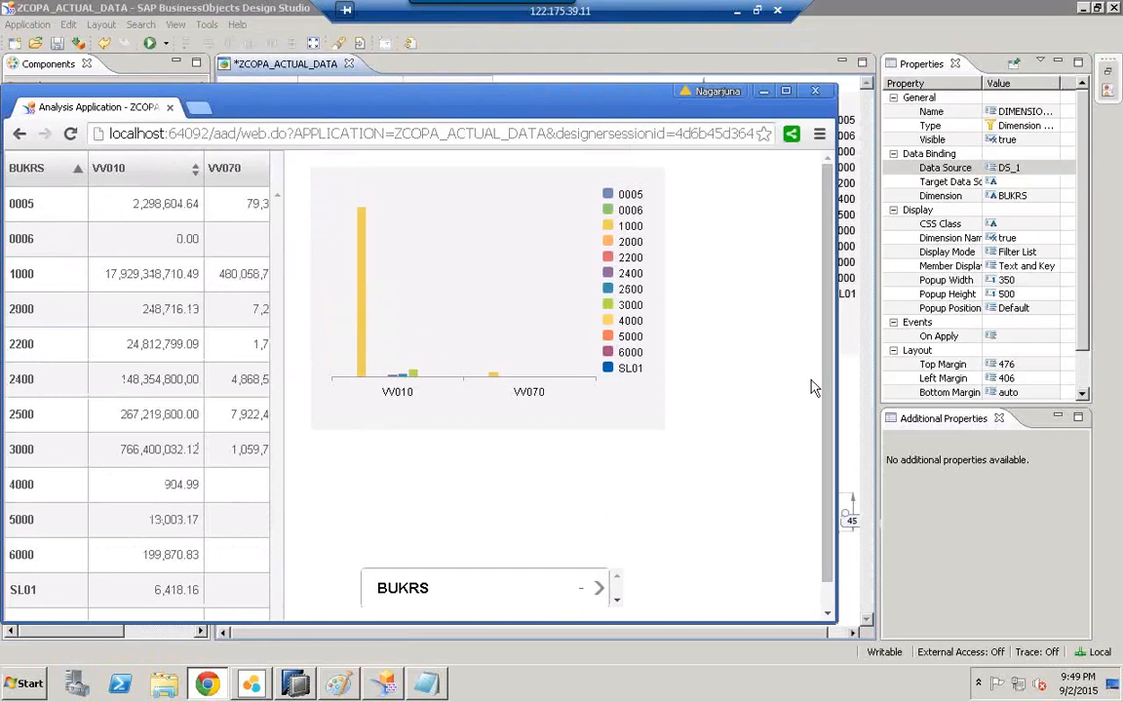
{"action": "left_click_drag", "start_coordinate": [829, 537], "coordinate": [831, 590]}
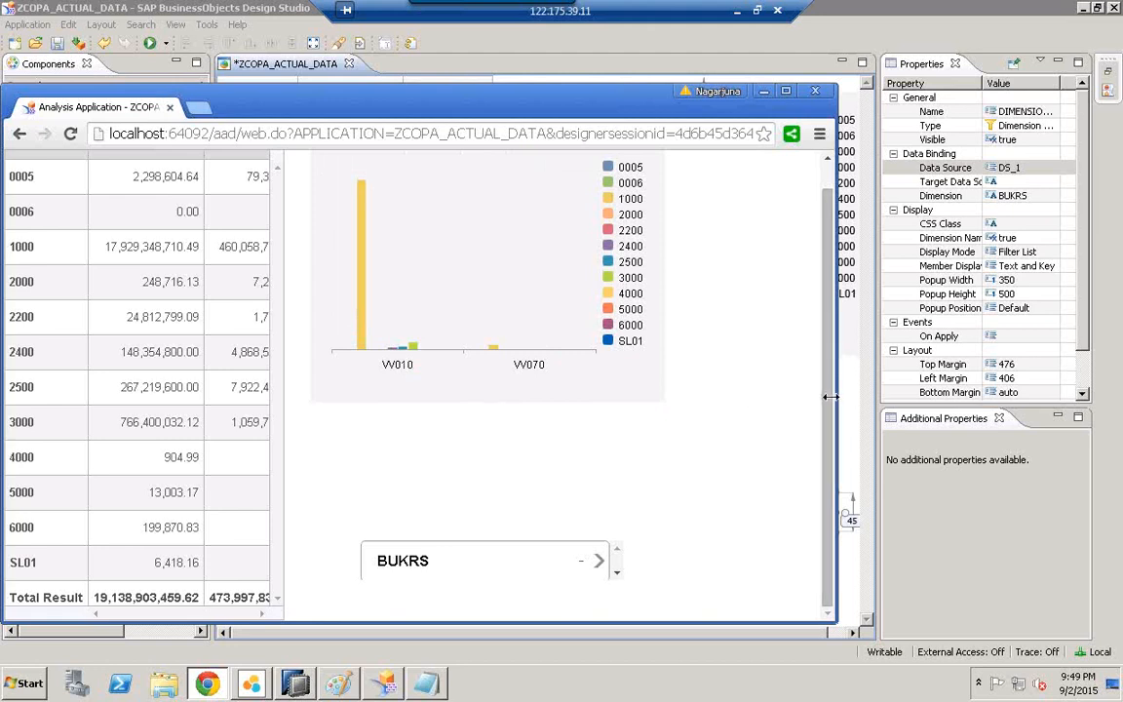
{"action": "left_click_drag", "start_coordinate": [828, 414], "coordinate": [828, 299]}
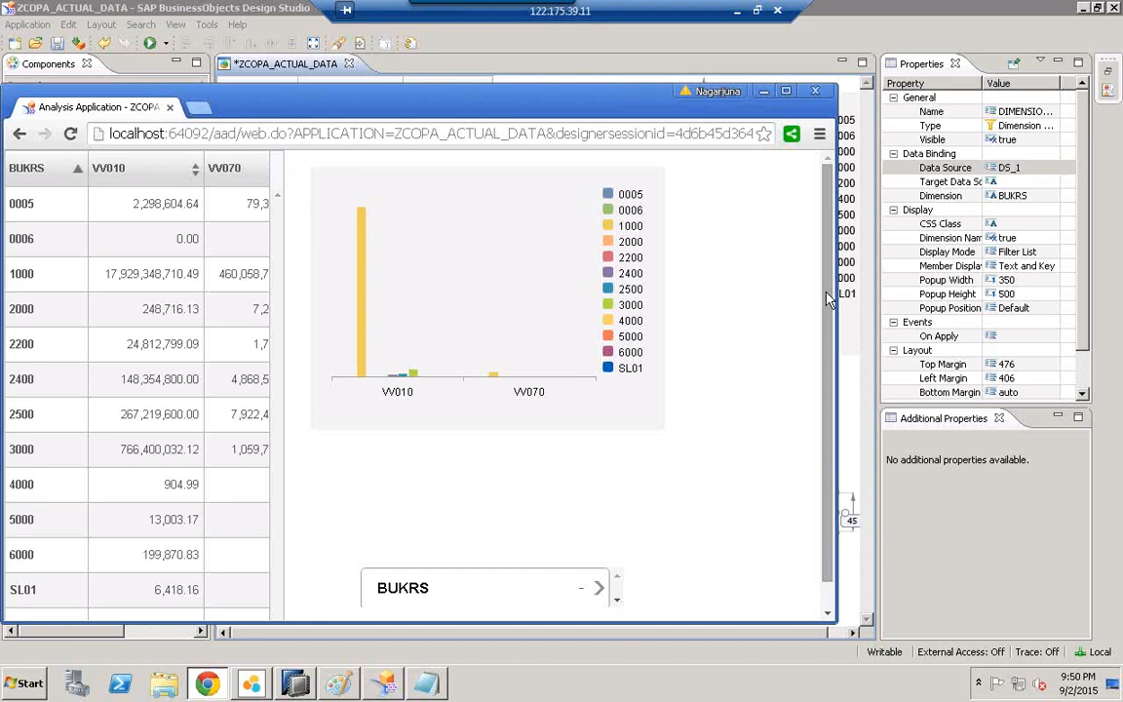
{"action": "left_click", "coordinate": [762, 93]}
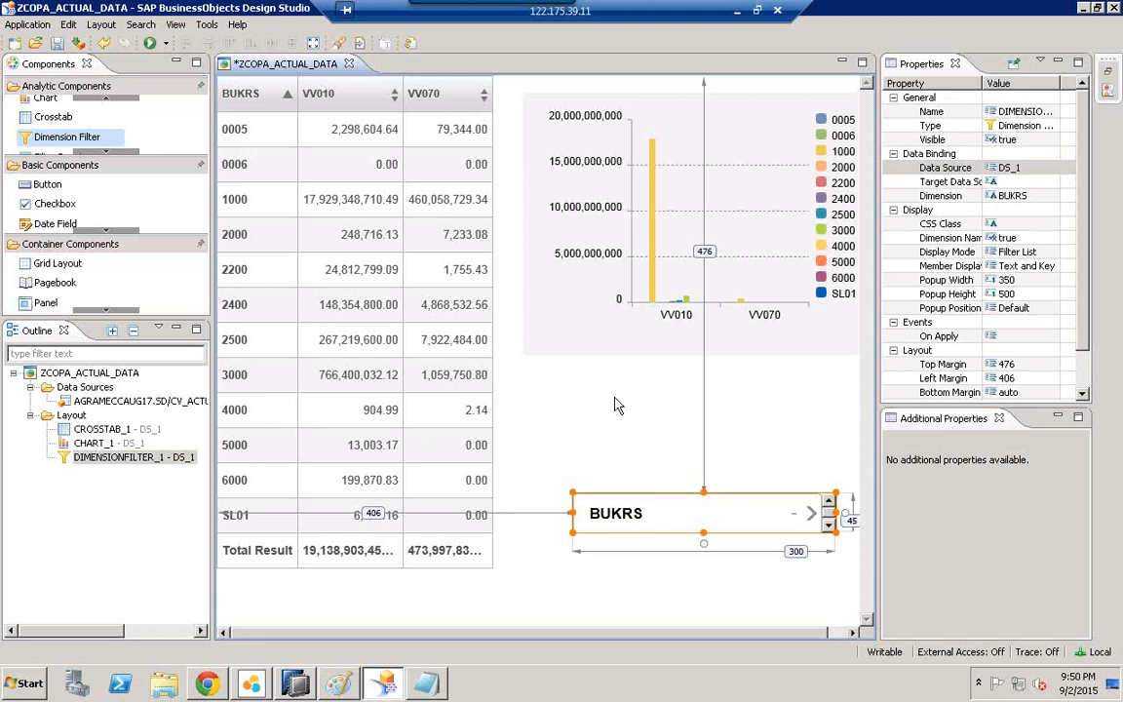
{"action": "left_click", "coordinate": [338, 682]}
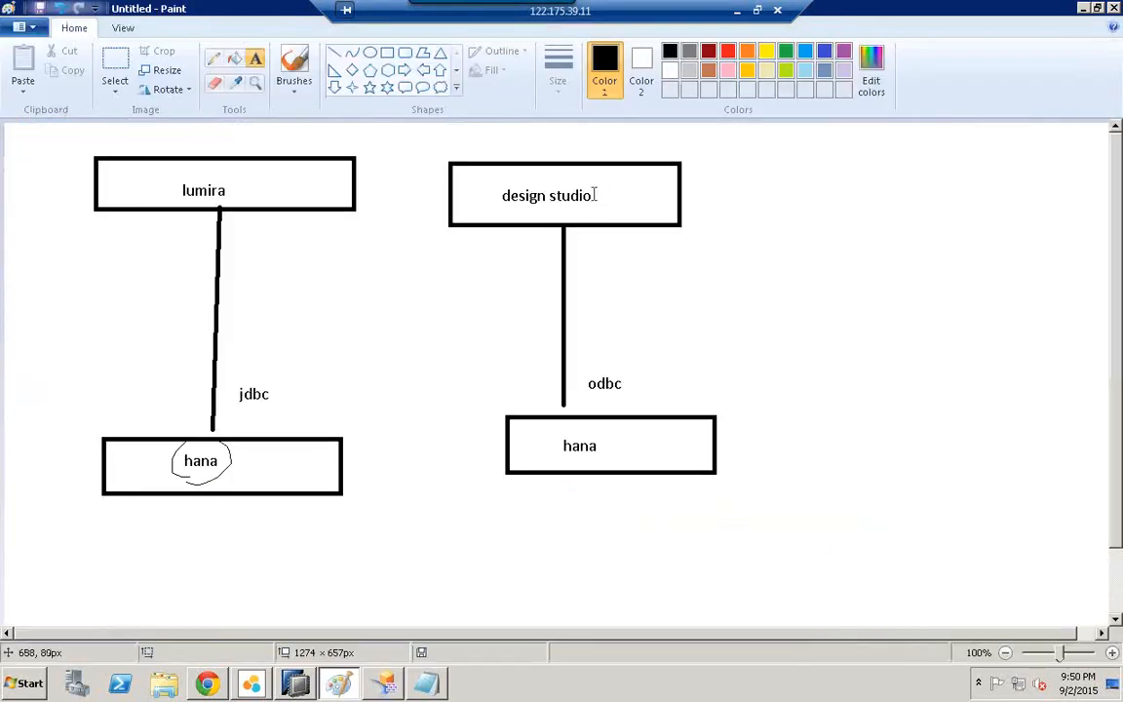
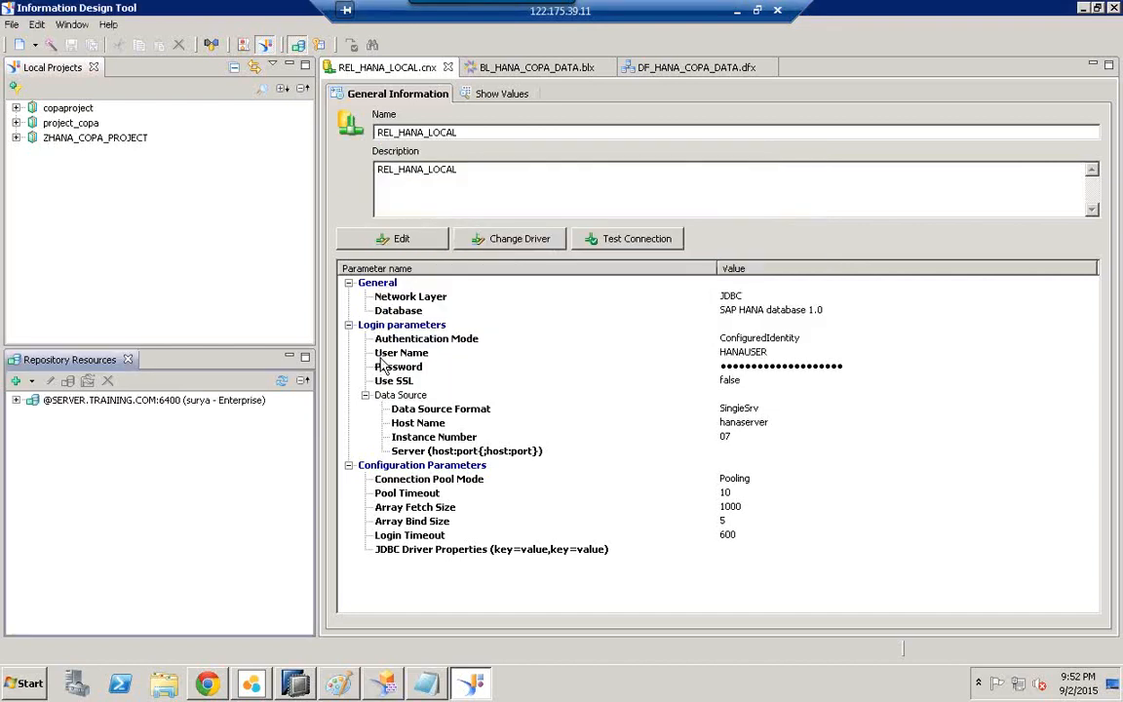
Step: Expand the repository server, close the REL_HANA_LOCAL .cnx, .blx and .dfx editors, and select Connections
{"action": "left_click", "coordinate": [17, 400]}
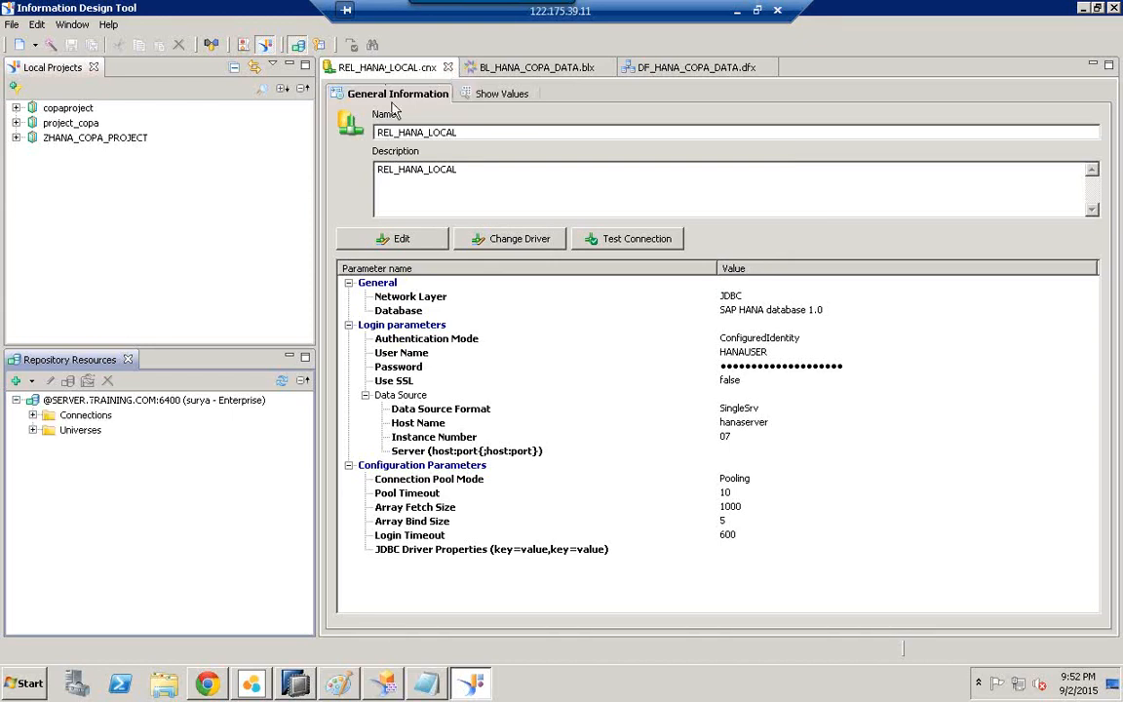
{"action": "left_click", "coordinate": [447, 68]}
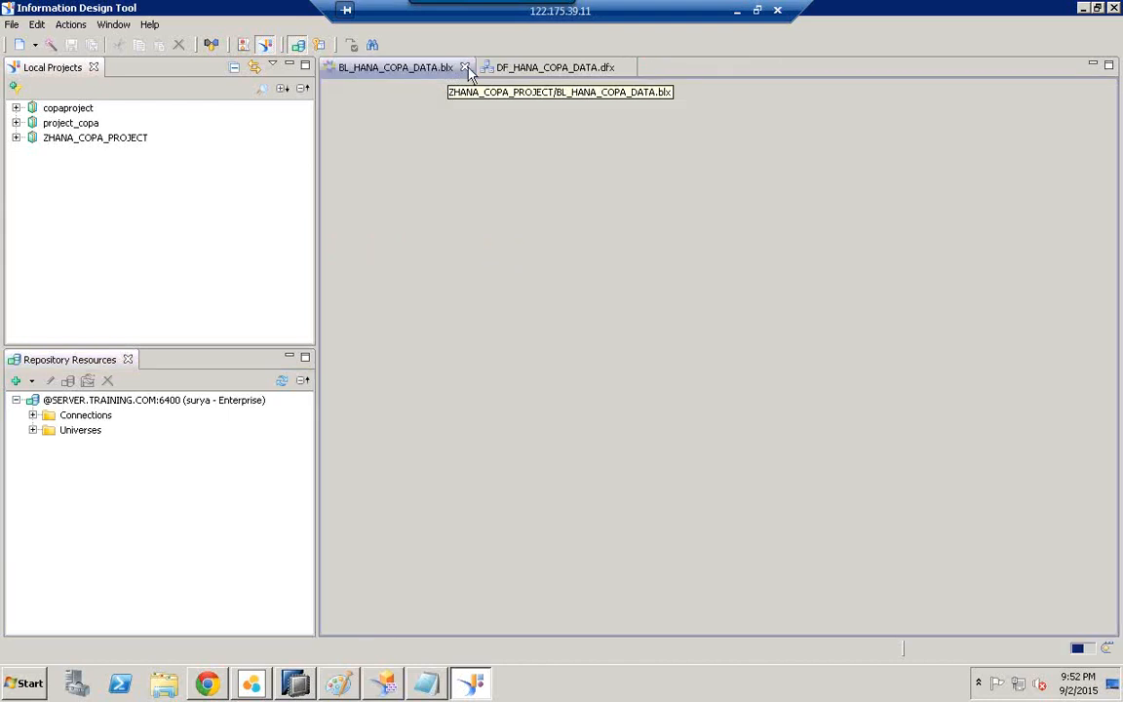
{"action": "left_click", "coordinate": [465, 68]}
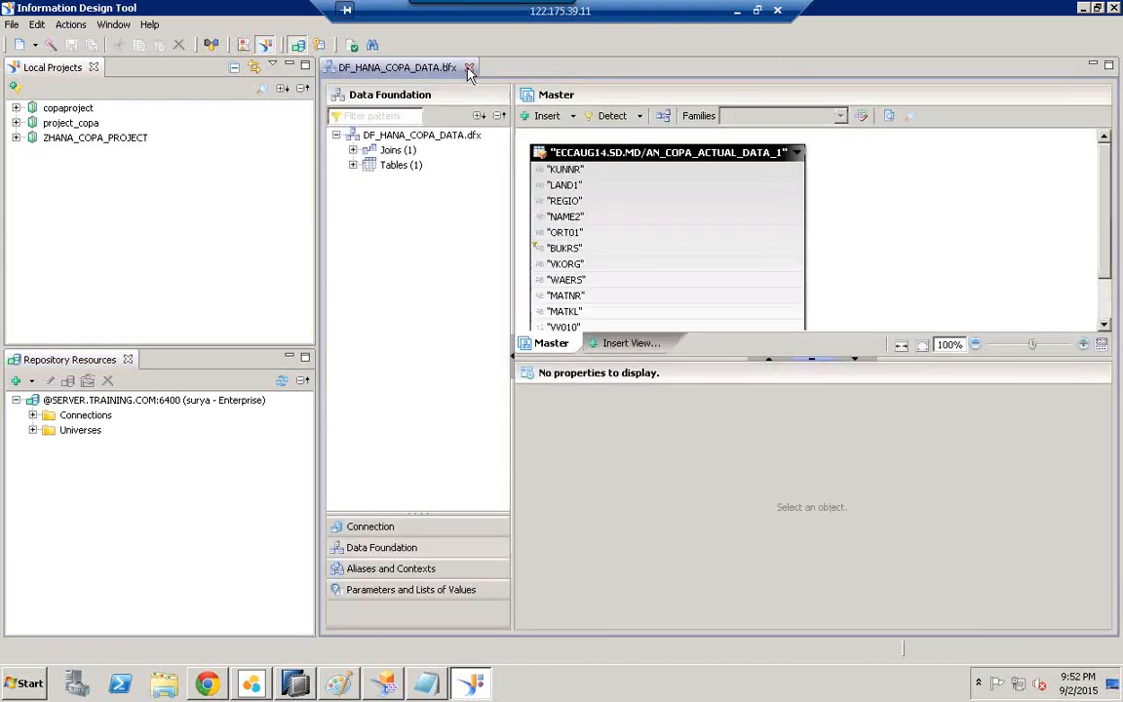
{"action": "left_click", "coordinate": [465, 68]}
{"action": "left_click", "coordinate": [86, 415]}
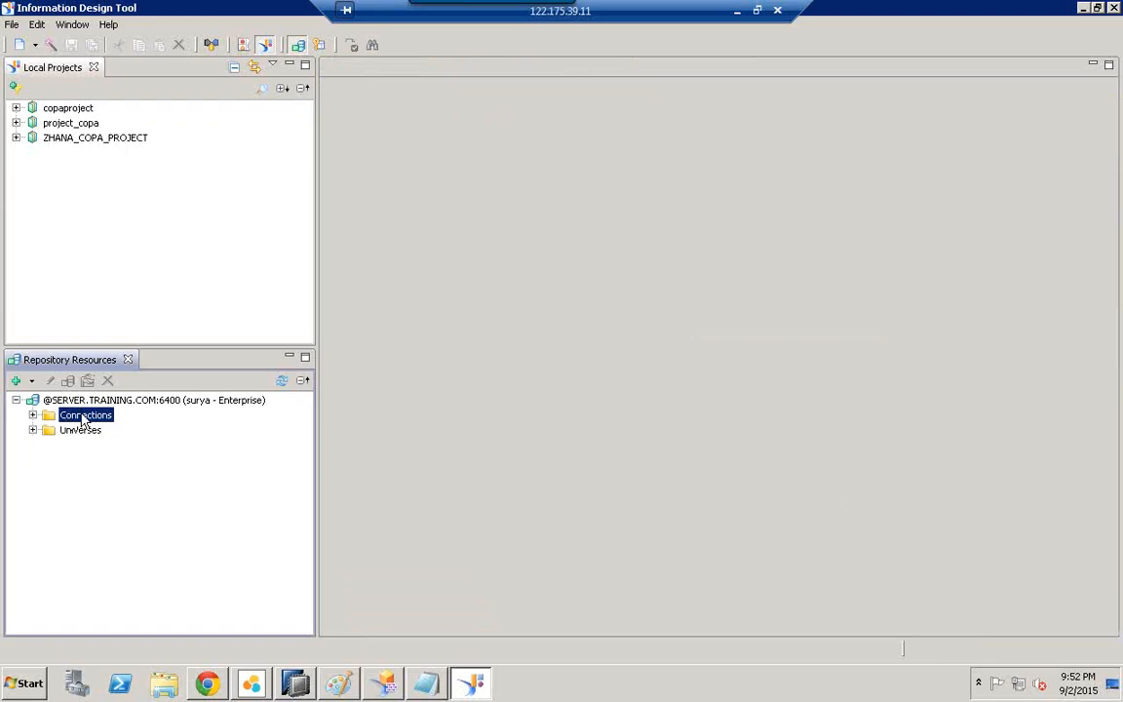
Step: Insert a new OLAP connection named ZOLAP_CFE, with the same text as its description
{"action": "right_click", "coordinate": [90, 418]}
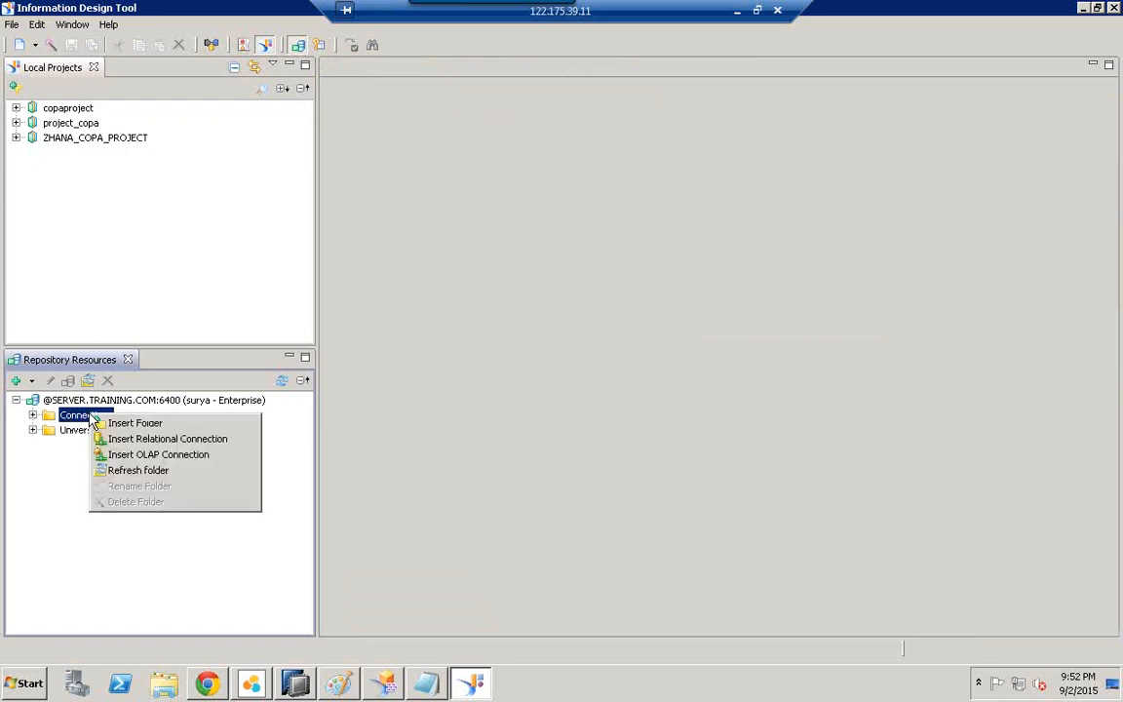
{"action": "left_click", "coordinate": [162, 460]}
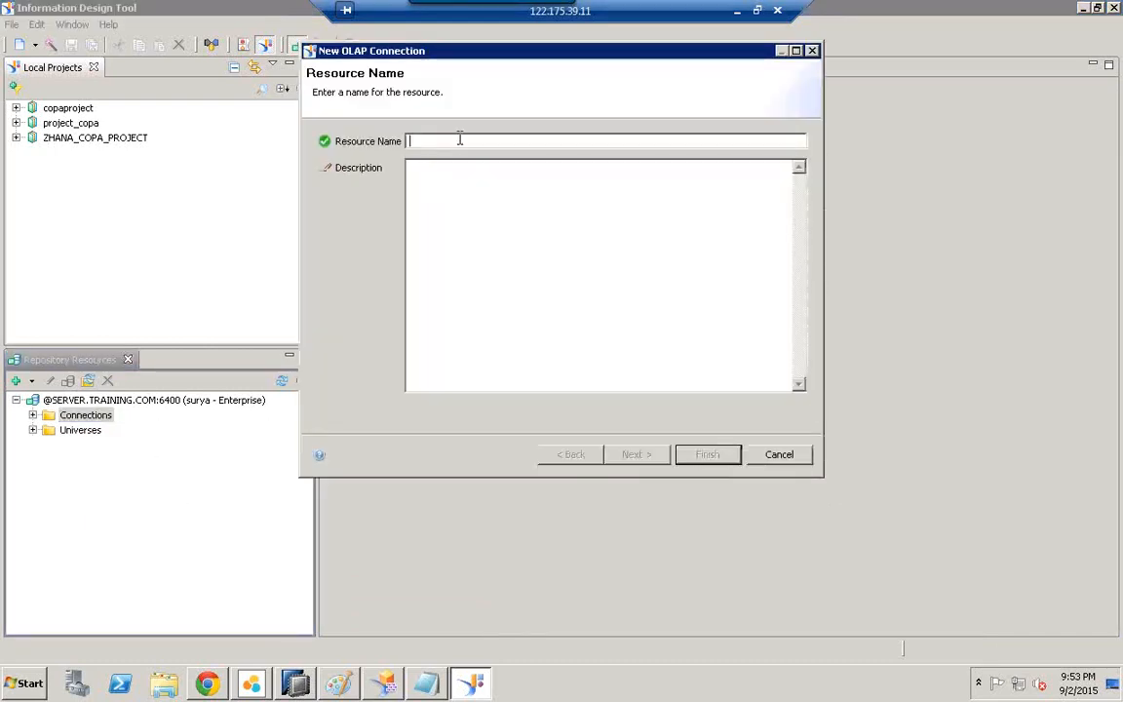
{"action": "type", "text": "z"}
{"action": "key", "text": "BackSpace"}
{"action": "type", "text": "ZOLAP_"}
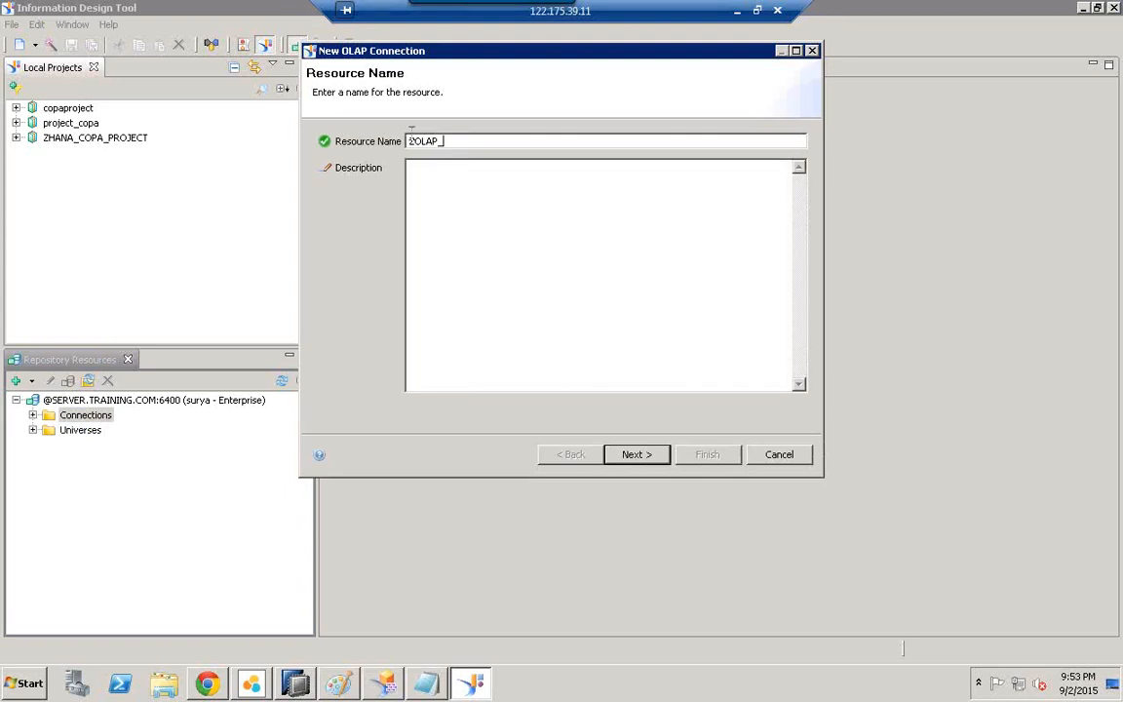
{"action": "type", "text": "CFE"}
{"action": "left_click_drag", "start_coordinate": [488, 143], "coordinate": [378, 152]}
{"action": "key", "text": "ctrl+c"}
{"action": "left_click", "coordinate": [471, 215]}
{"action": "key", "text": "ctrl+v"}
Step: Choose the SAP > SAP HANA > SAP Hana Client driver and continue to its parameters
{"action": "left_click", "coordinate": [639, 455]}
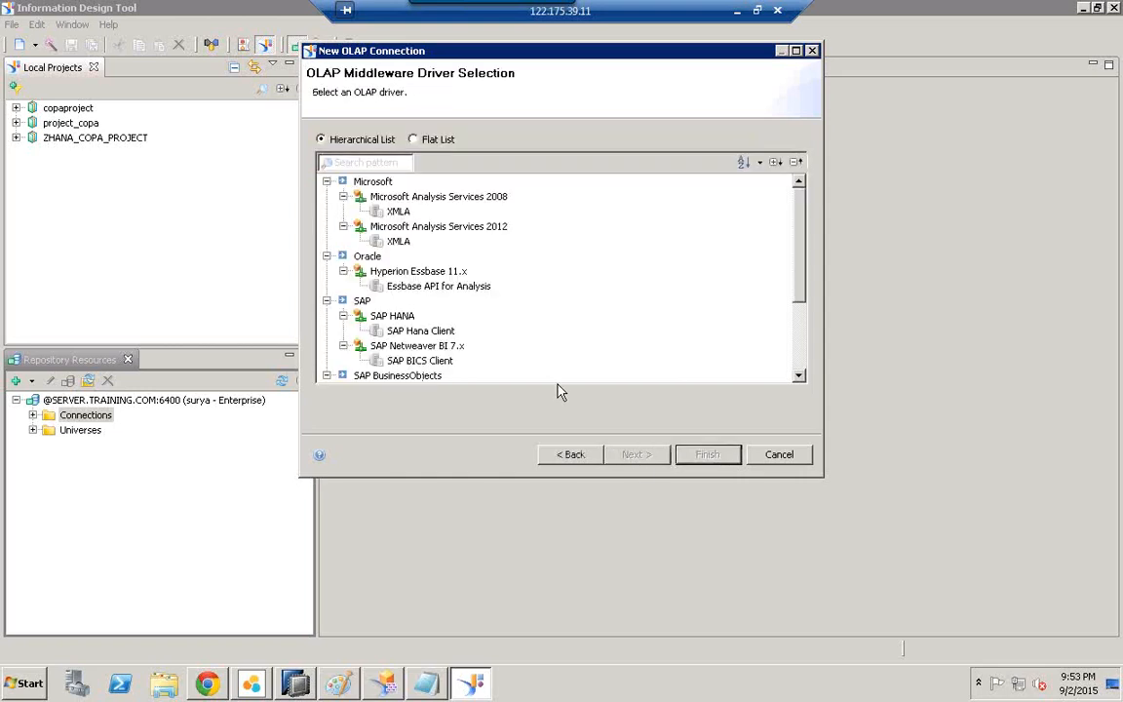
{"action": "left_click", "coordinate": [360, 300]}
{"action": "left_click", "coordinate": [393, 317]}
{"action": "left_click", "coordinate": [414, 331]}
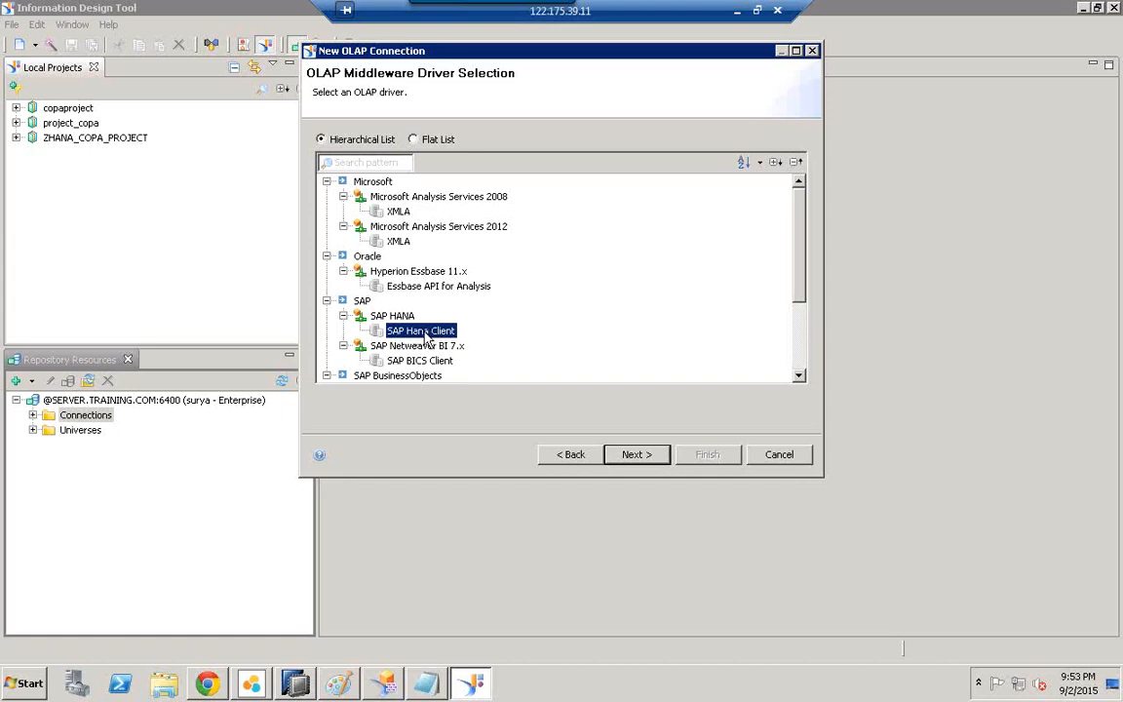
{"action": "left_click", "coordinate": [629, 454]}
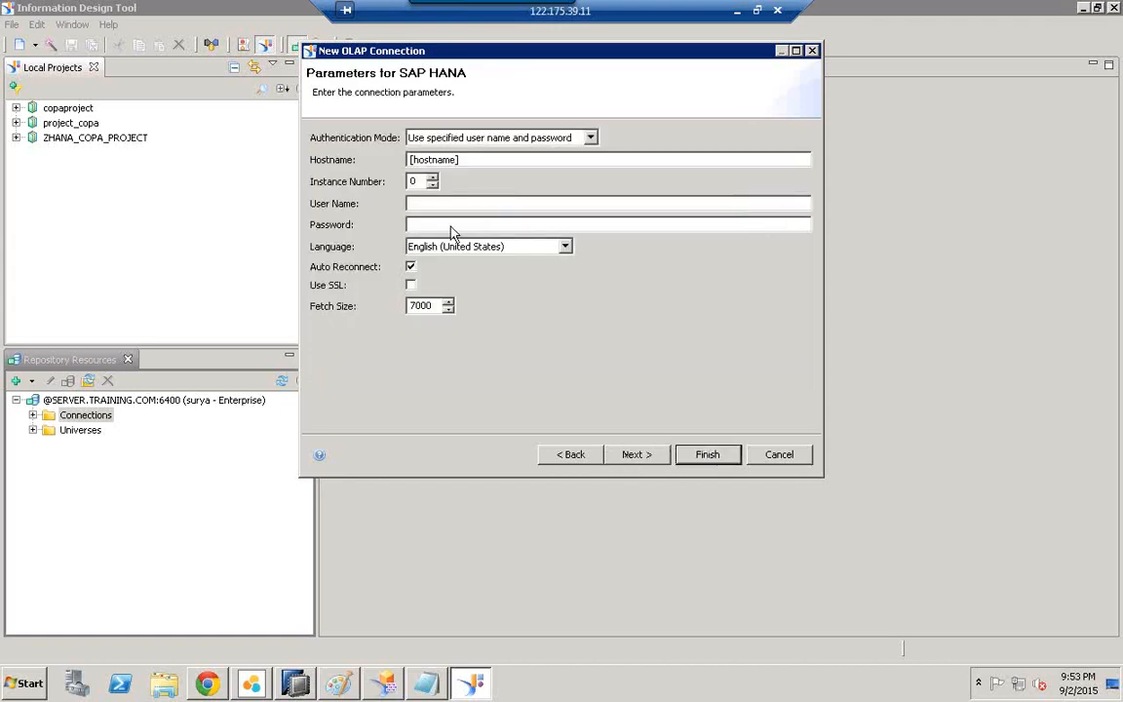
Step: Enter host HANASERVER, instance 07, the database user name and password, then finish the connection
{"action": "double_click", "coordinate": [474, 160]}
{"action": "key", "text": "BackSpace"}
{"action": "type", "text": "HANASERVER"}
{"action": "key", "text": "Tab"}
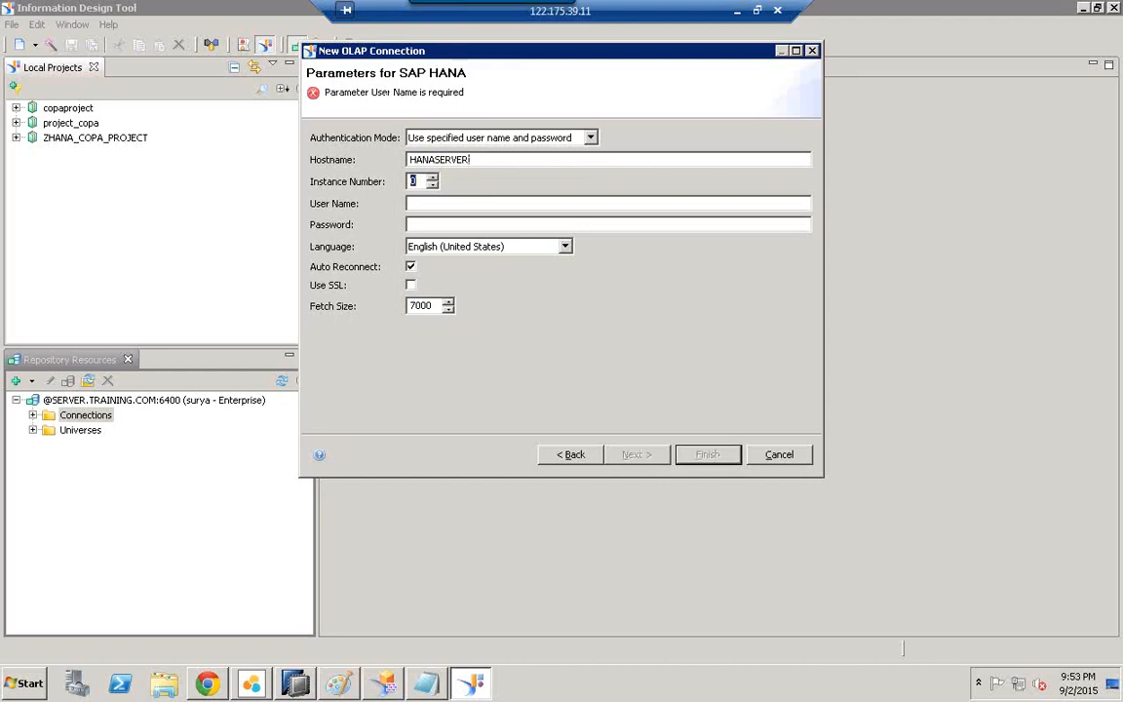
{"action": "type", "text": "HANAUSER"}
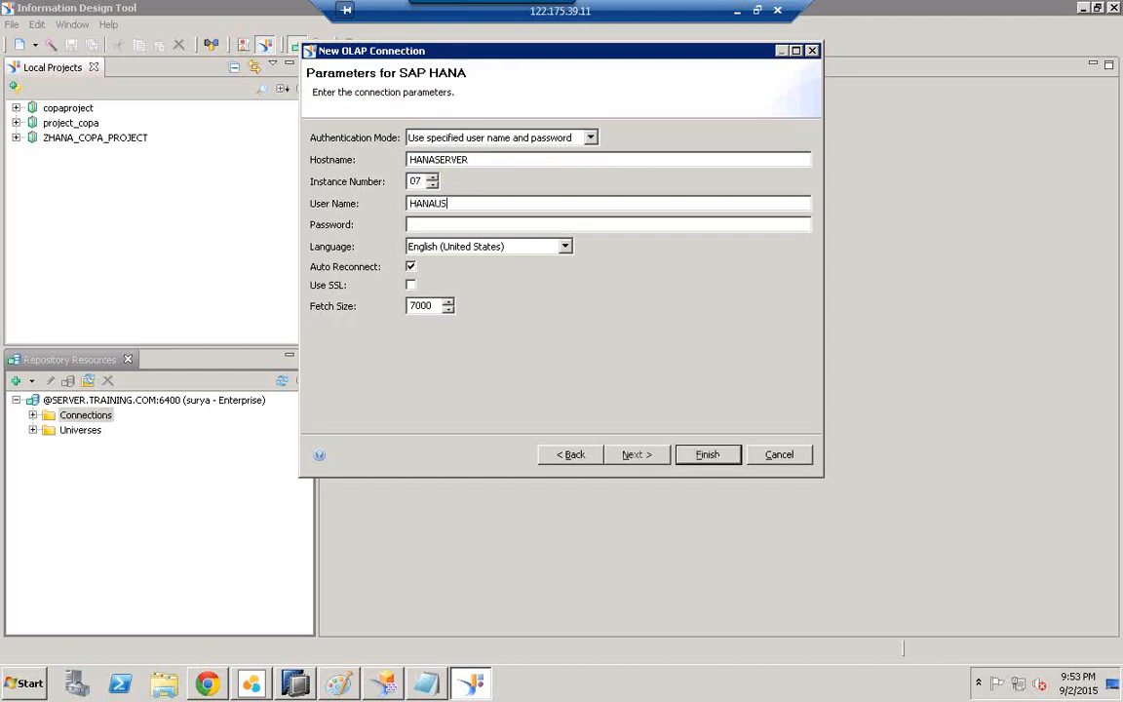
{"action": "left_click", "coordinate": [414, 230]}
{"action": "type", "text": "p●●●●●●●●●●"}
{"action": "left_click", "coordinate": [429, 684]}
{"action": "left_click", "coordinate": [429, 684]}
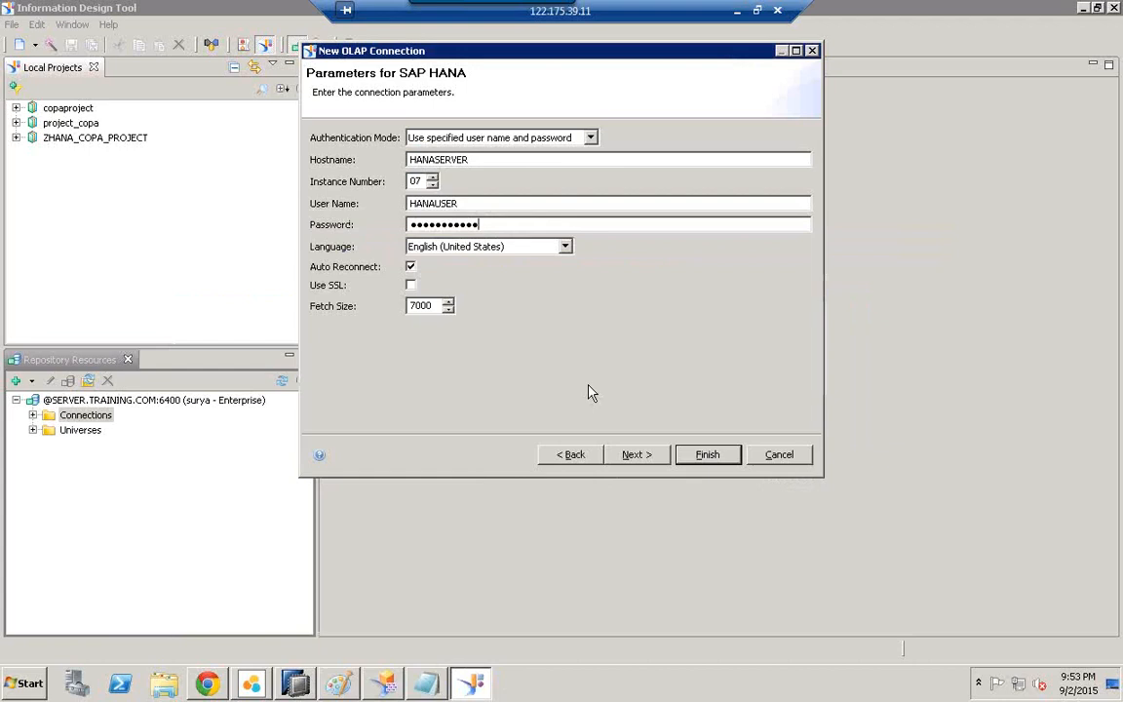
{"action": "left_click", "coordinate": [708, 456]}
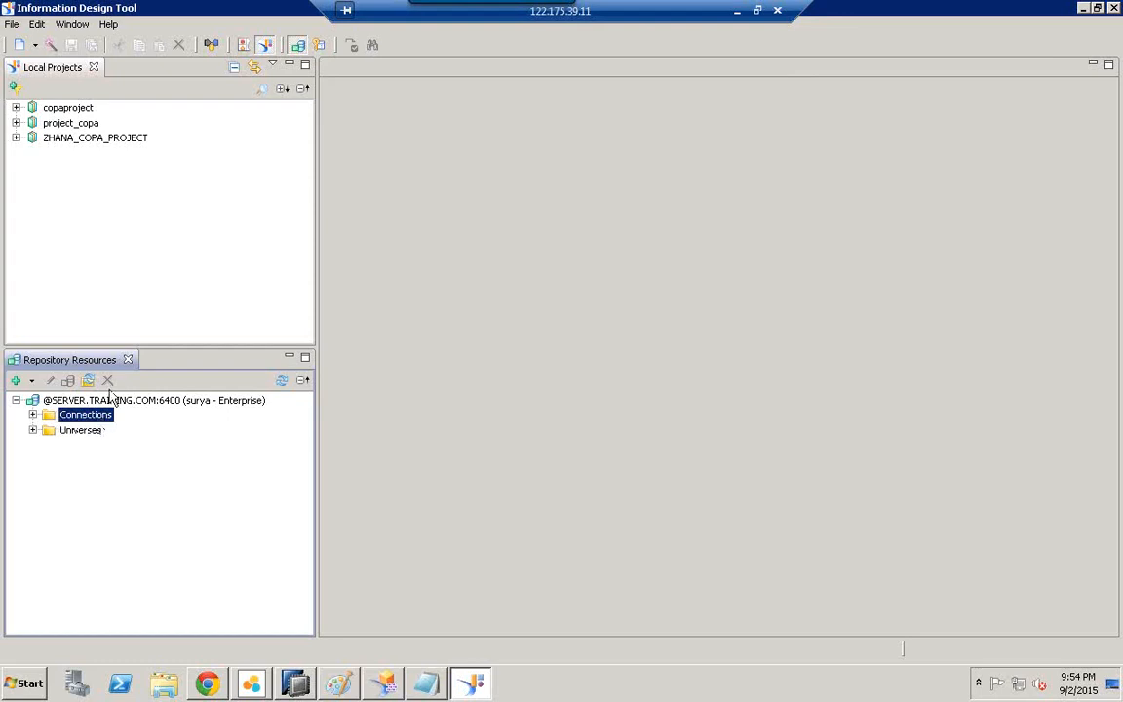
Step: Start a new Remote Desktop Connection to the server with user name admin
{"action": "left_click", "coordinate": [760, 11]}
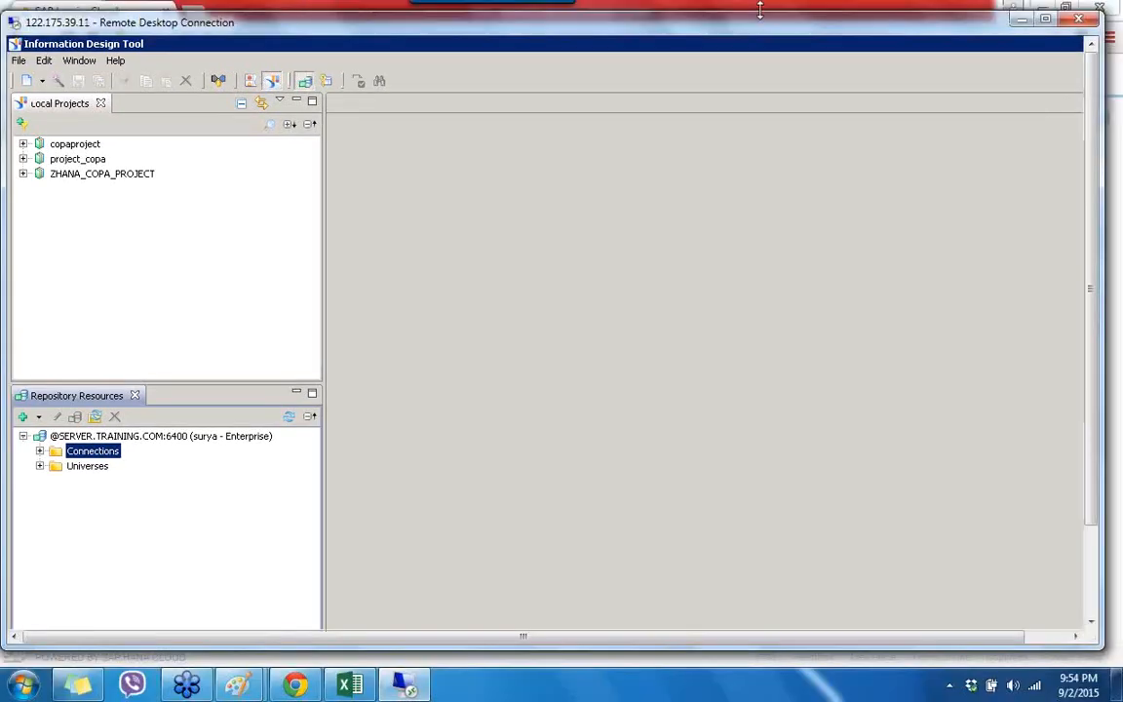
{"action": "left_click", "coordinate": [19, 687]}
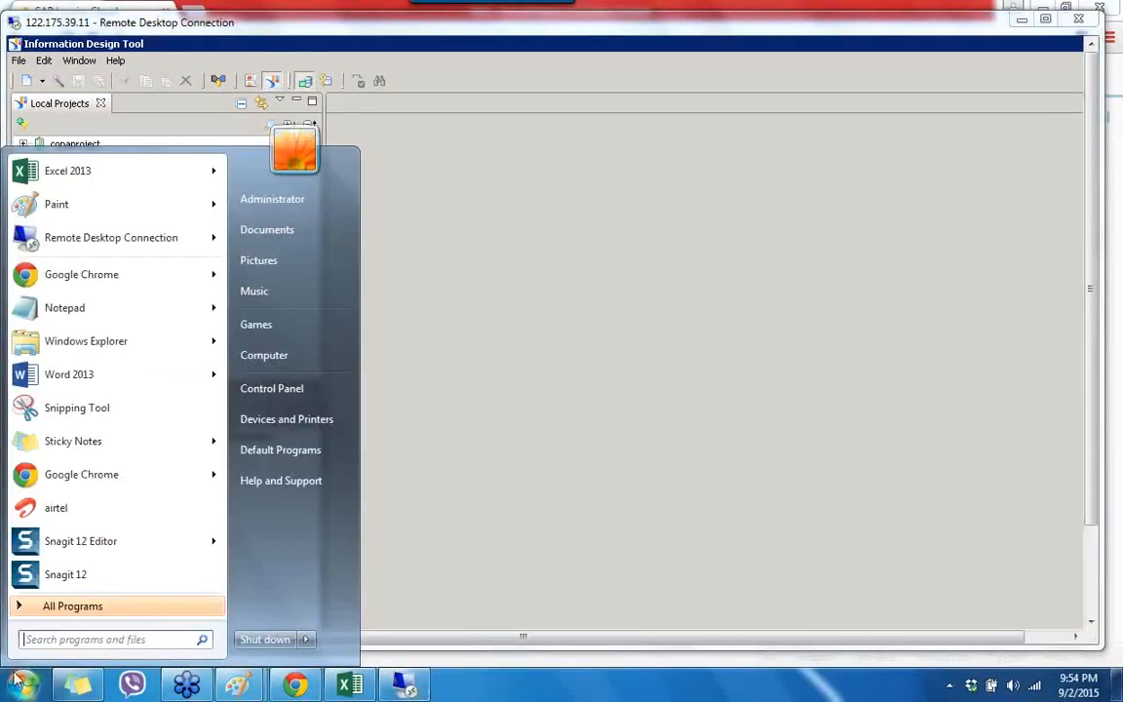
{"action": "left_click", "coordinate": [143, 238]}
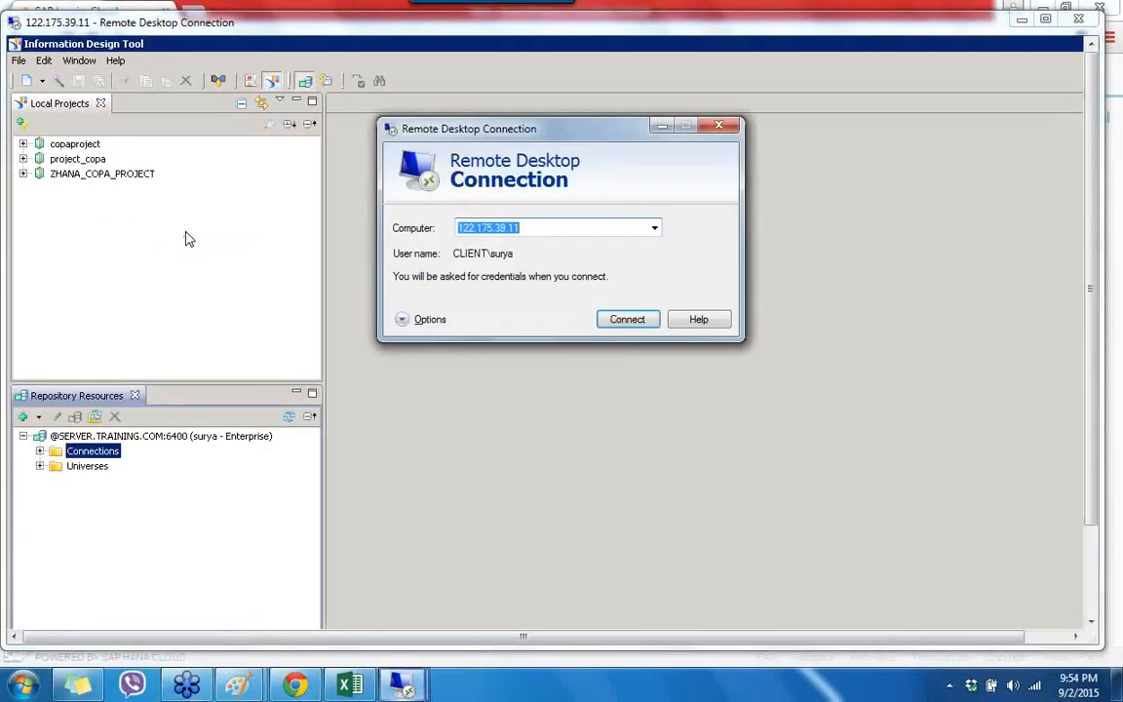
{"action": "left_click", "coordinate": [429, 319]}
{"action": "key", "text": "Tab"}
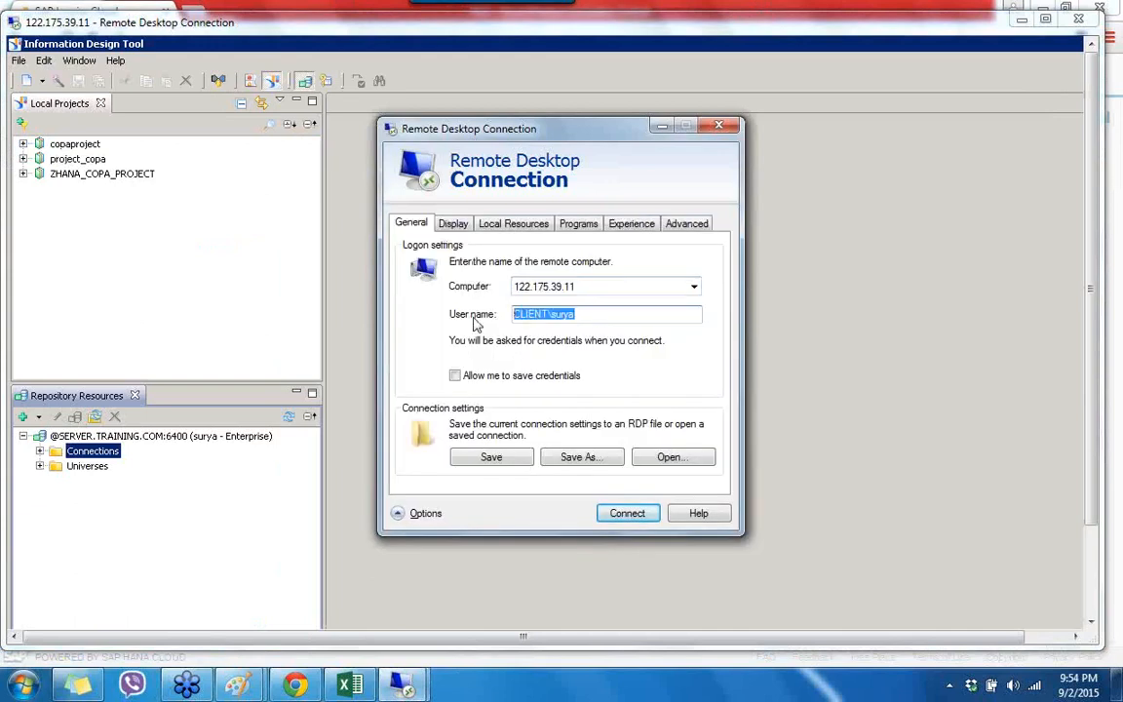
{"action": "type", "text": "admin"}
{"action": "key", "text": "Tab"}
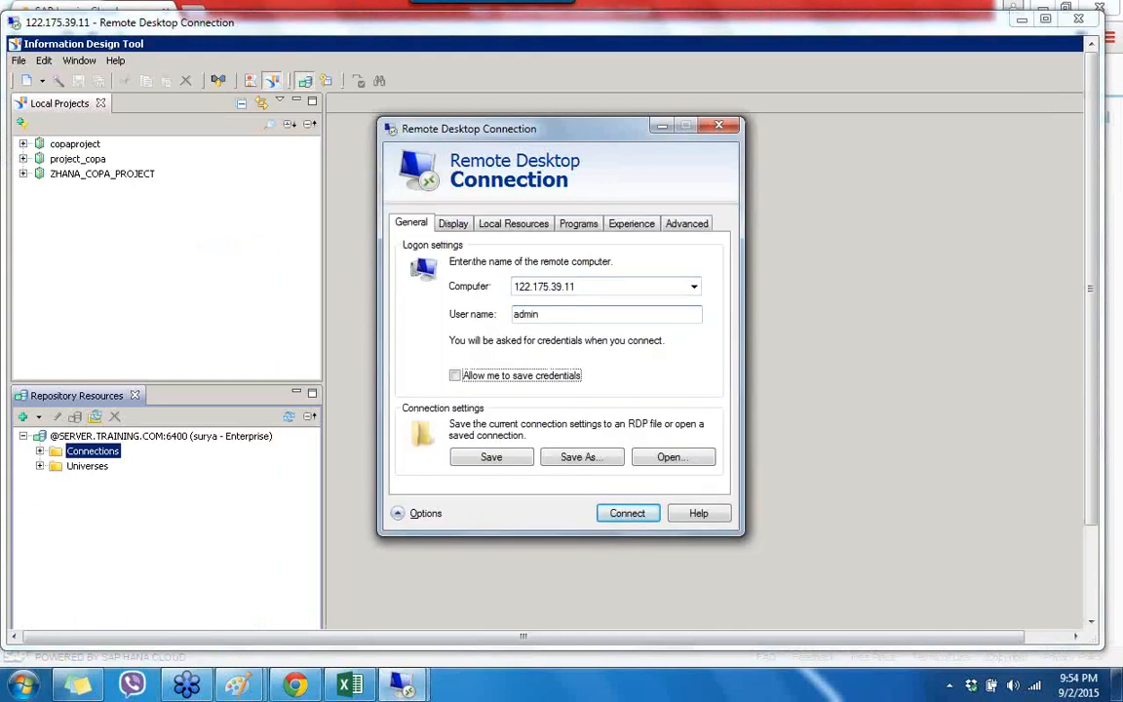
{"action": "left_click", "coordinate": [642, 521]}
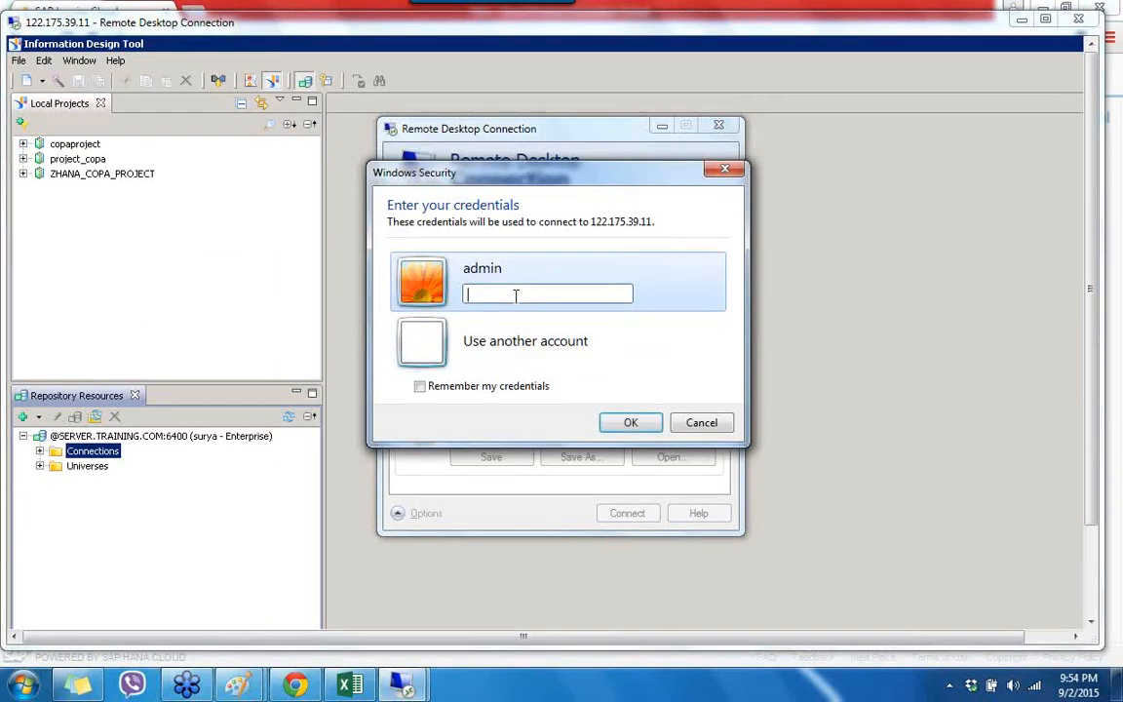
Step: Enter the login password, dismiss the failed login, and show the remote session full screen
{"action": "type", "text": "•••••••"}
{"action": "key", "text": "Return"}
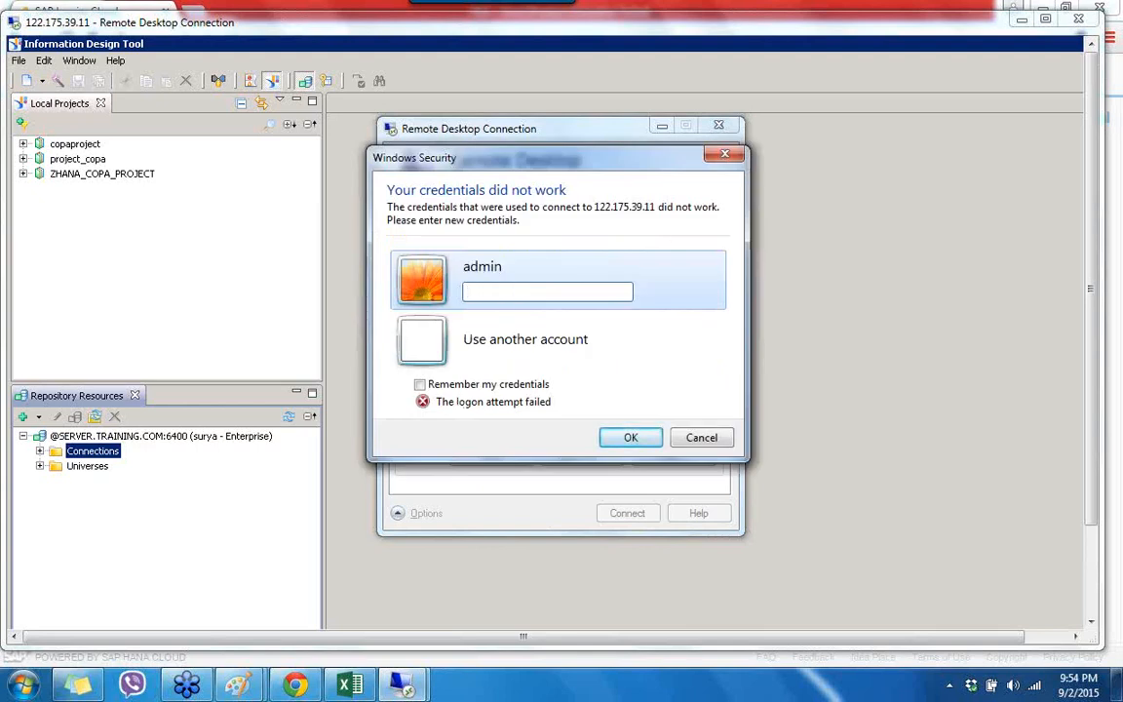
{"action": "type", "text": "•••"}
{"action": "left_click", "coordinate": [641, 443]}
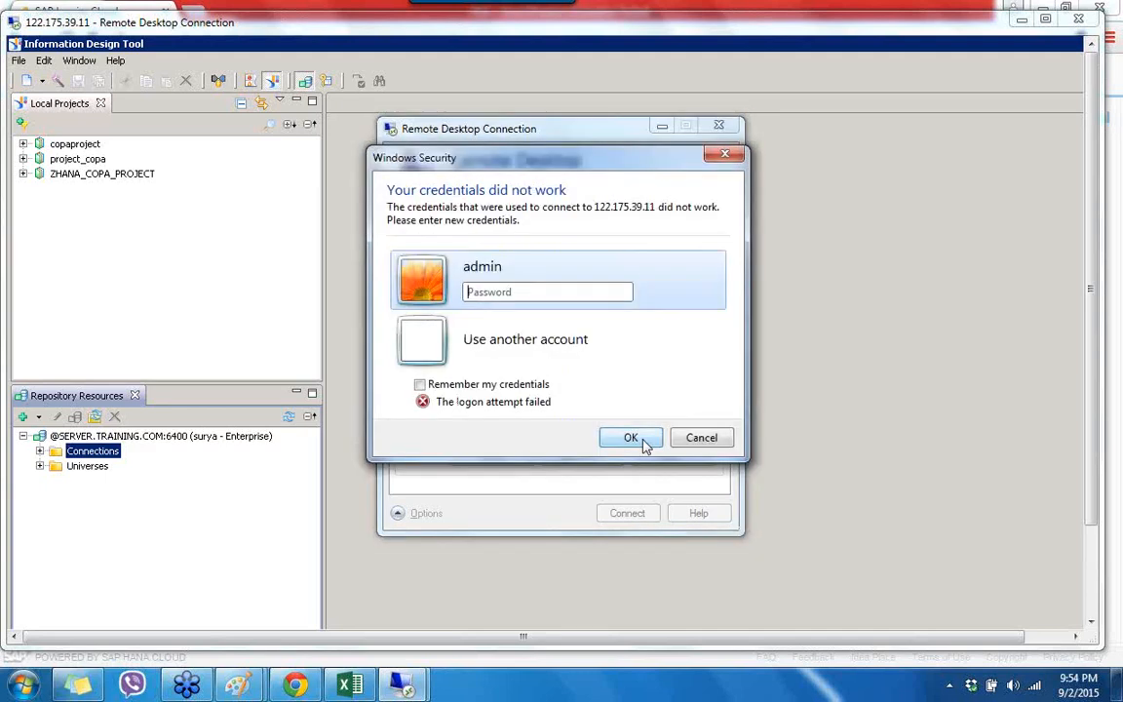
{"action": "left_click", "coordinate": [700, 437]}
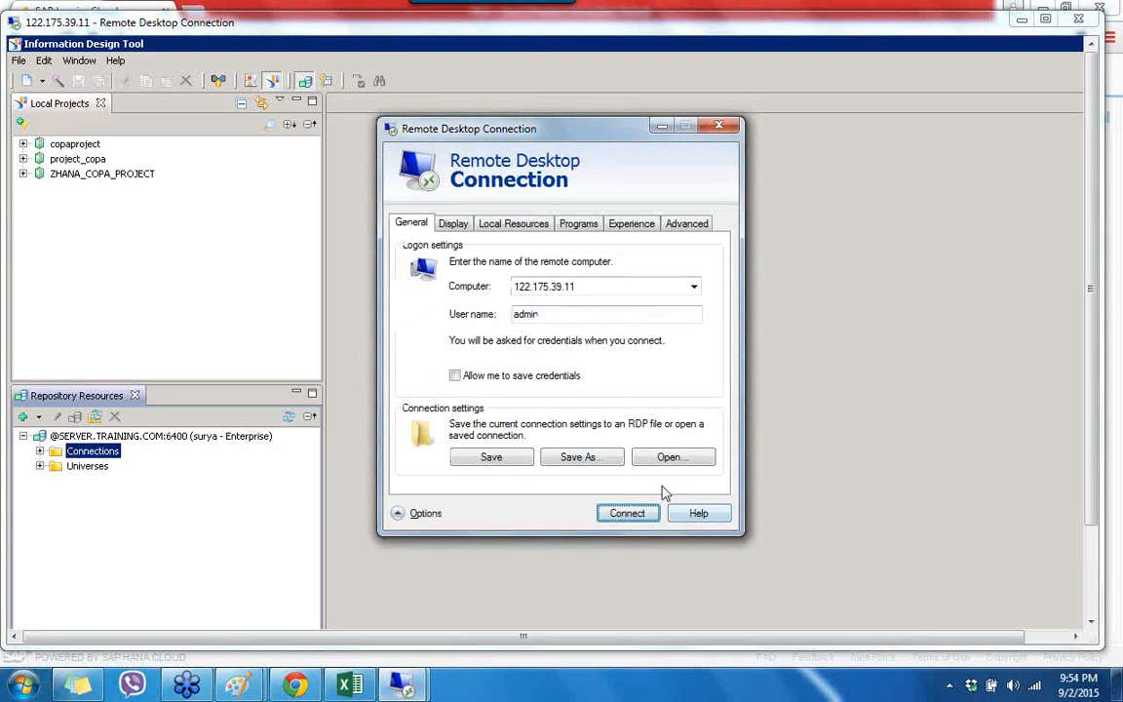
{"action": "left_click", "coordinate": [721, 123]}
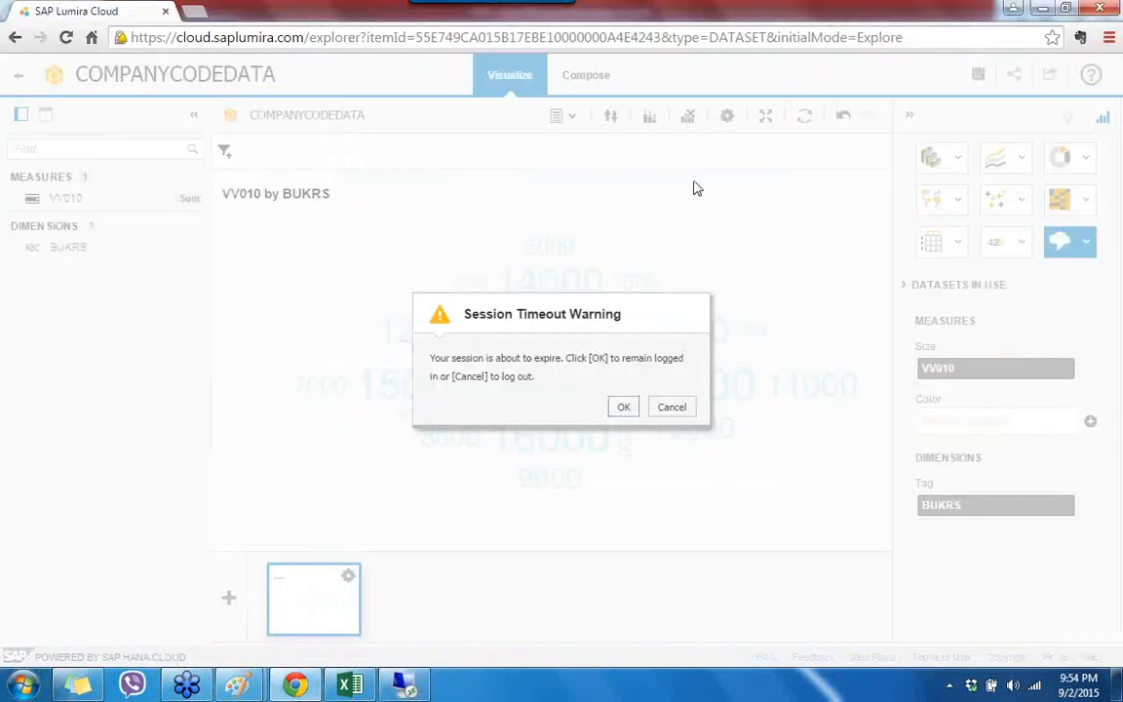
{"action": "left_click", "coordinate": [404, 685]}
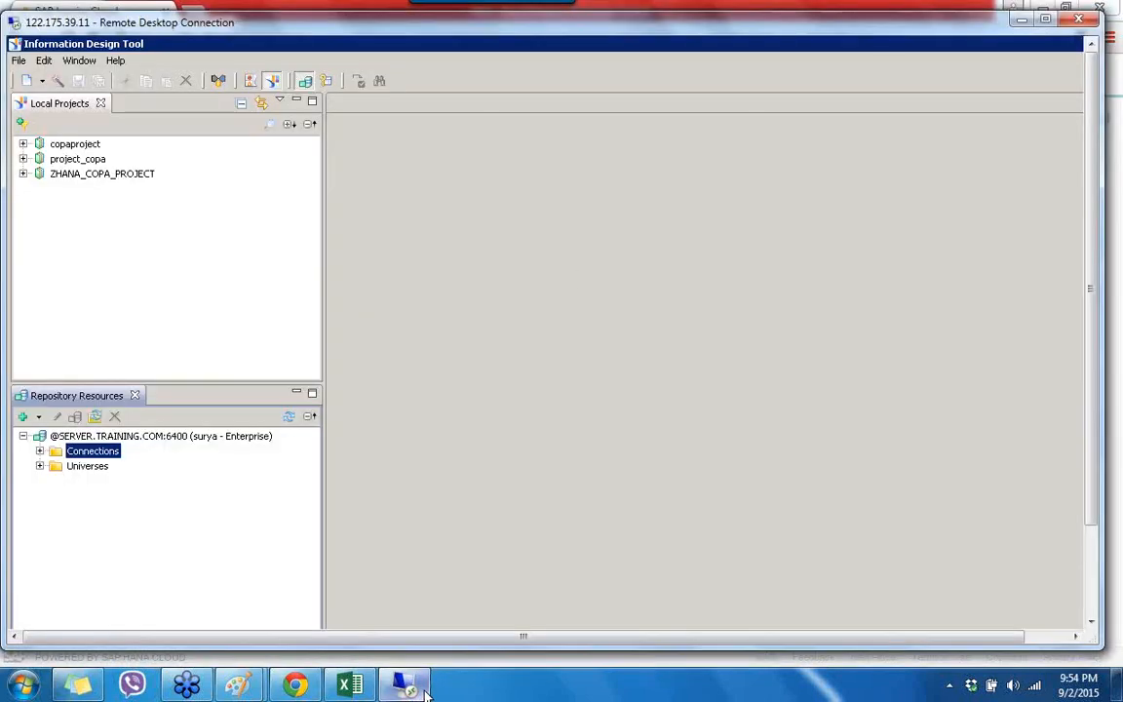
{"action": "double_click", "coordinate": [778, 32]}
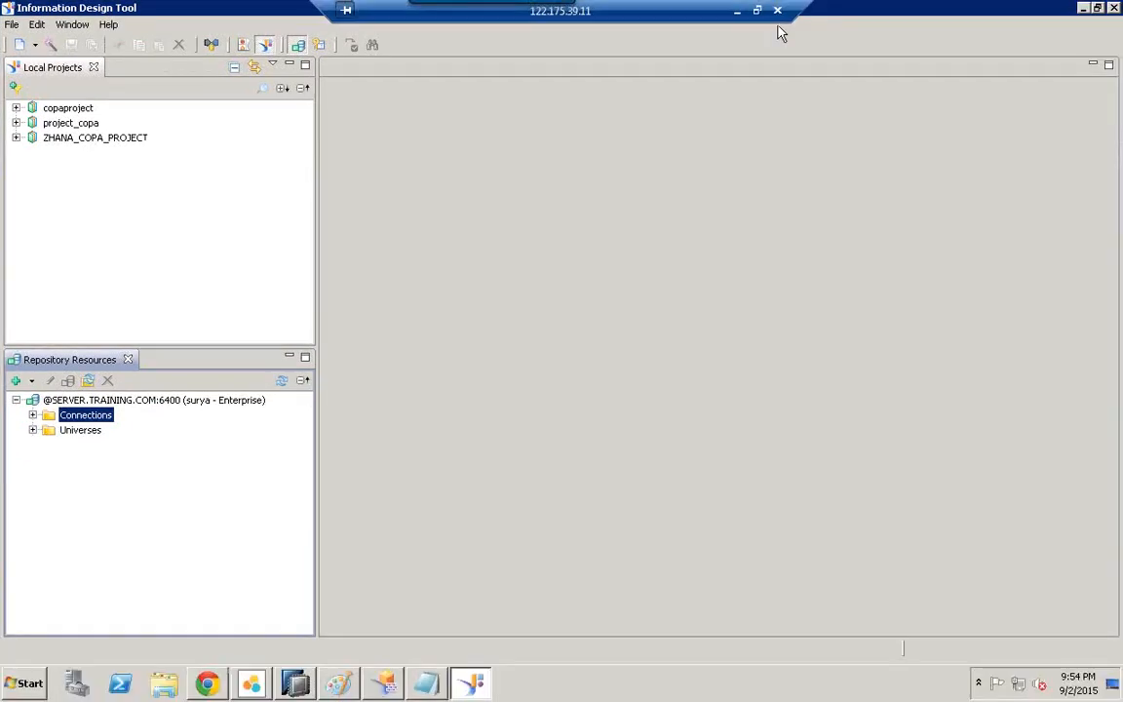
Step: Launch SAP Crystal Reports for Enterprise 4 from All Programs > SAP Business Intelligence
{"action": "left_click", "coordinate": [21, 688]}
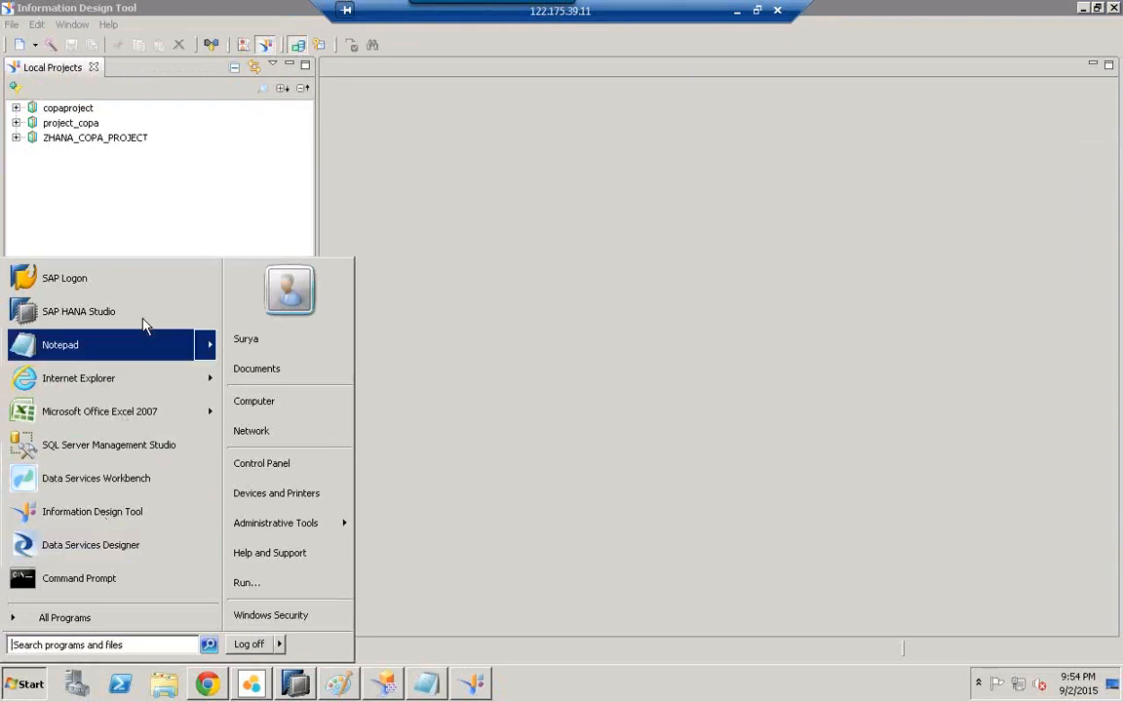
{"action": "left_click", "coordinate": [86, 617]}
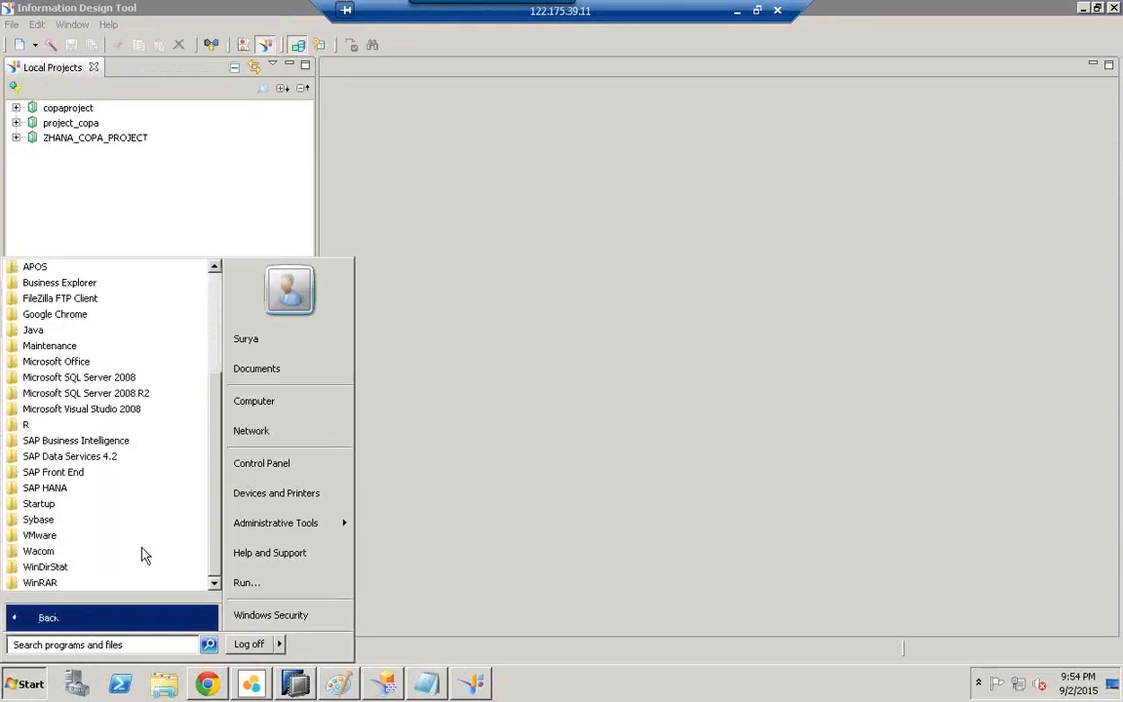
{"action": "left_click", "coordinate": [65, 446]}
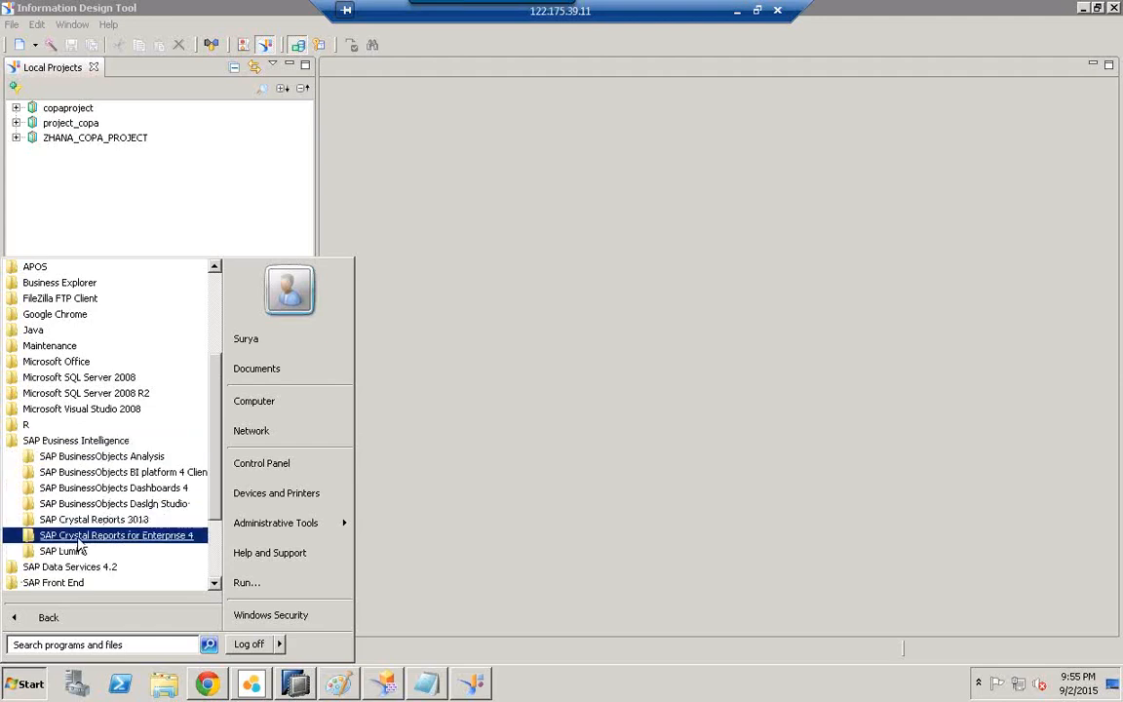
{"action": "left_click", "coordinate": [116, 542]}
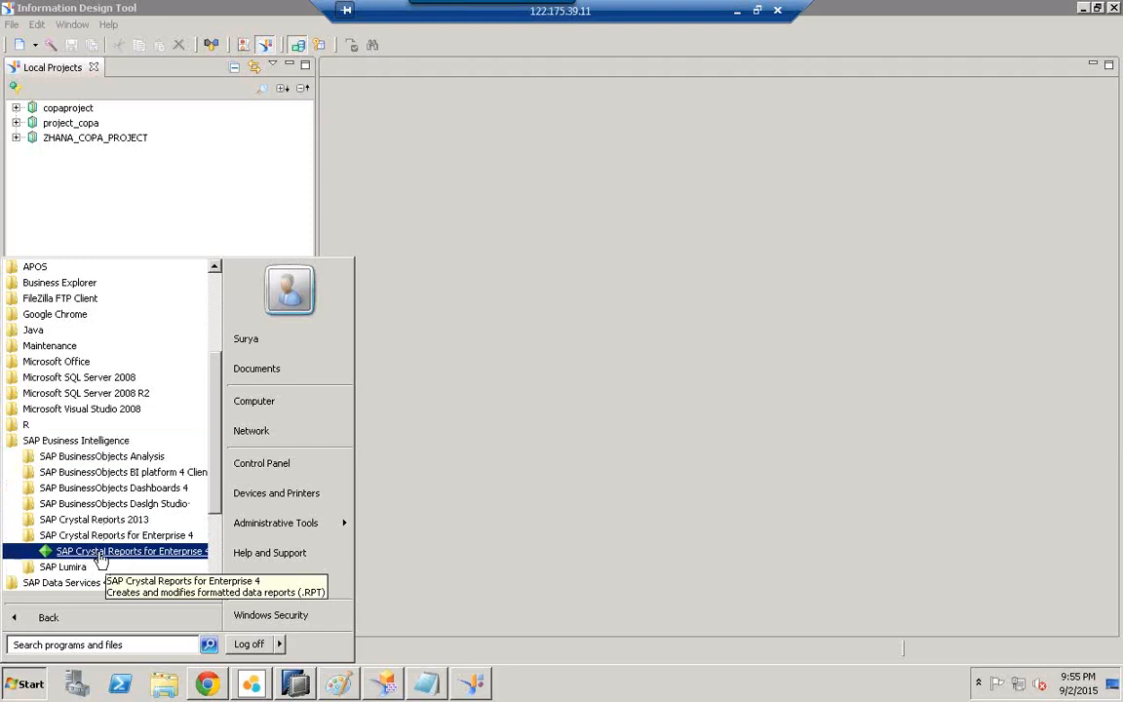
{"action": "left_click", "coordinate": [99, 552]}
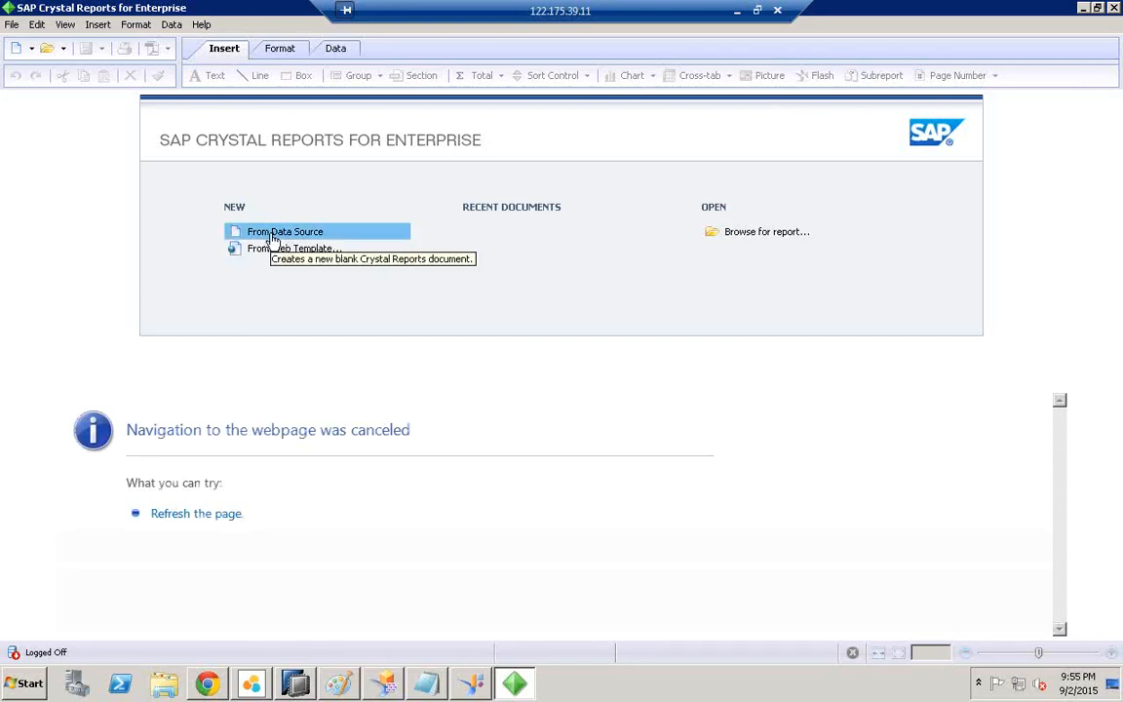
Step: Create a blank report From Data Source using the SAP BusinessObjects BI platform source type
{"action": "left_click", "coordinate": [273, 239]}
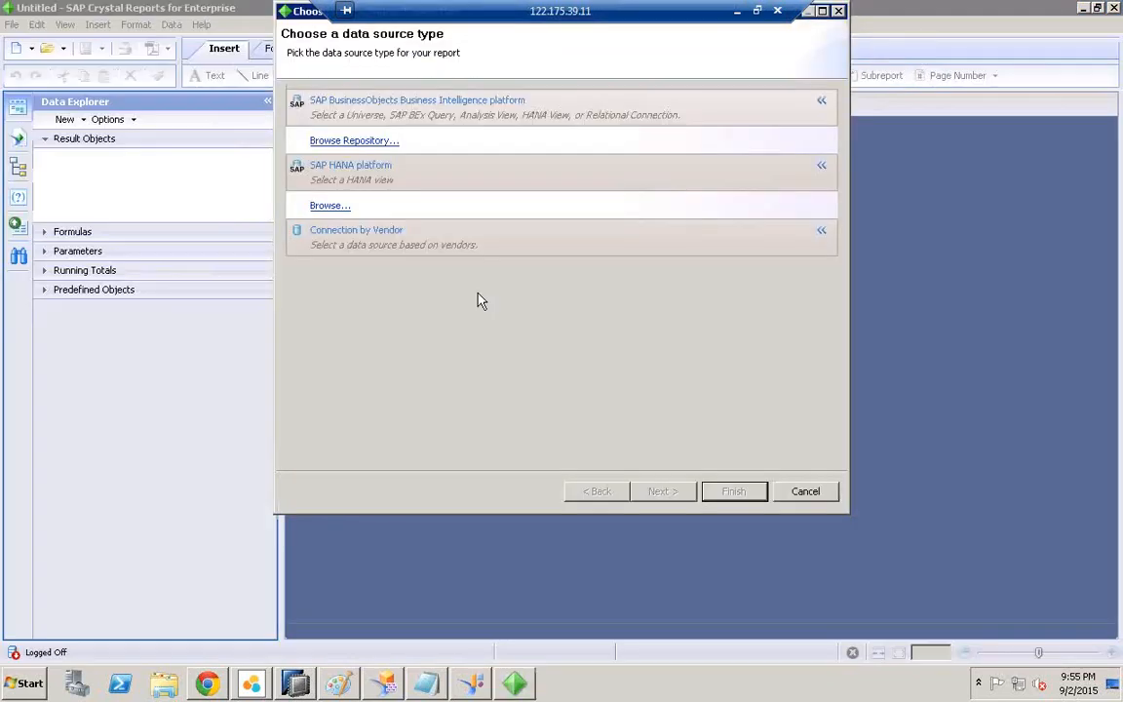
{"action": "left_click", "coordinate": [382, 119]}
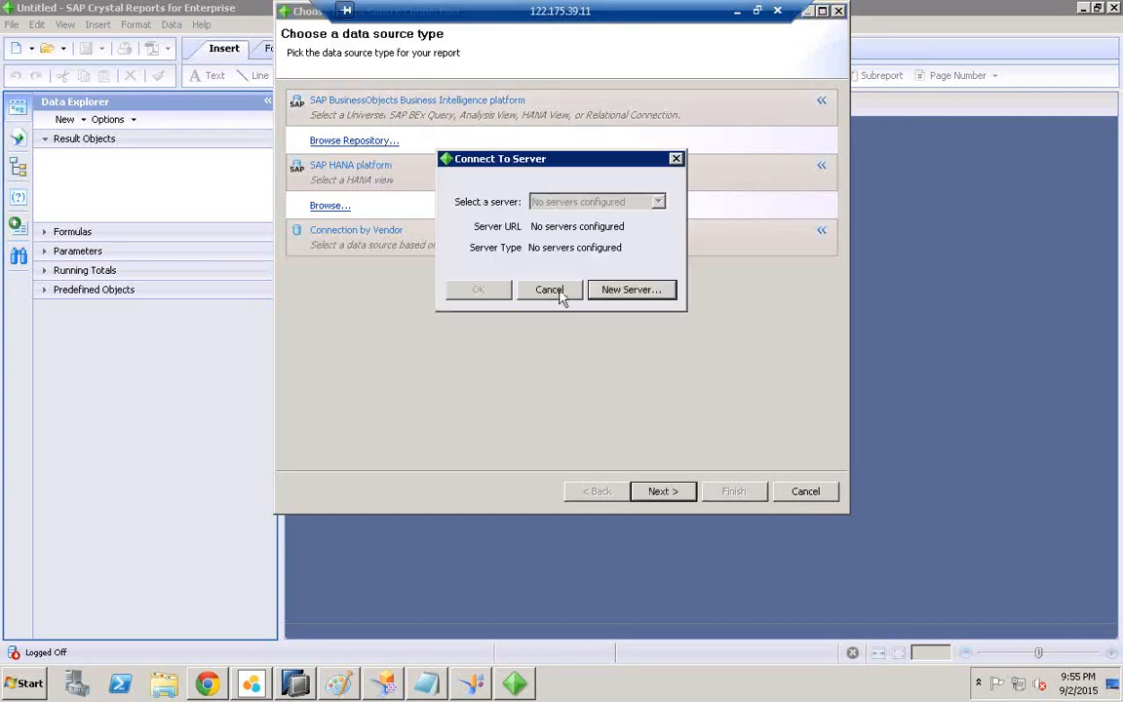
Step: Add a new server connection with display name and server name SERVER
{"action": "left_click", "coordinate": [614, 289]}
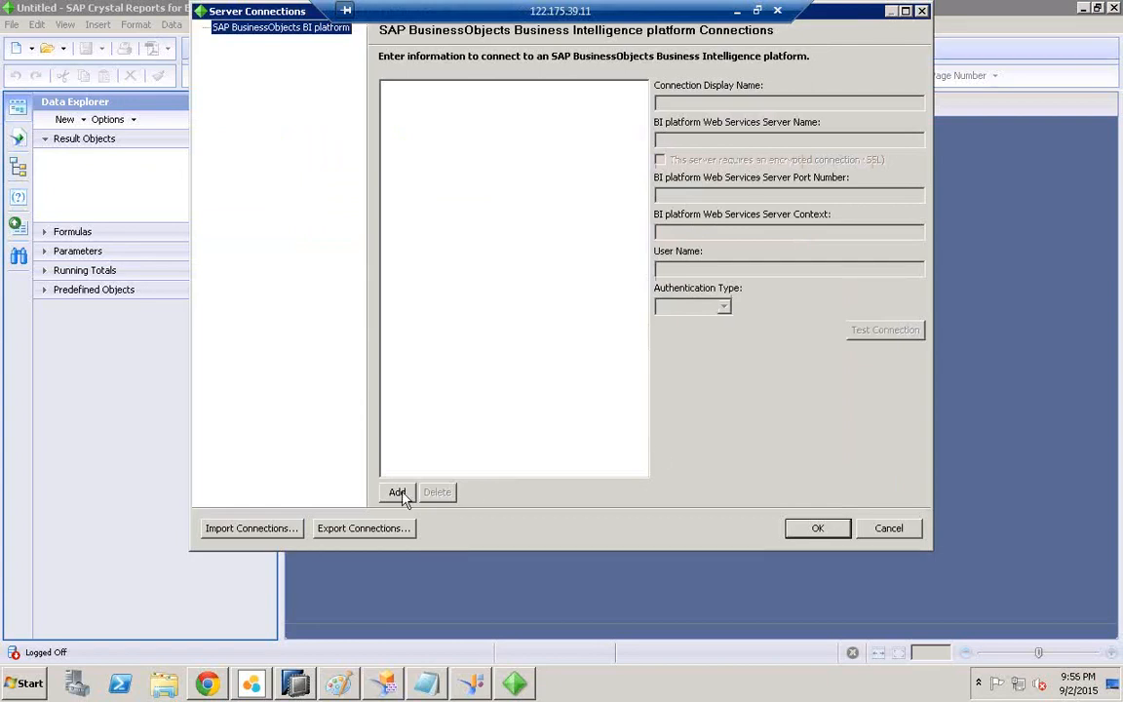
{"action": "left_click", "coordinate": [400, 493]}
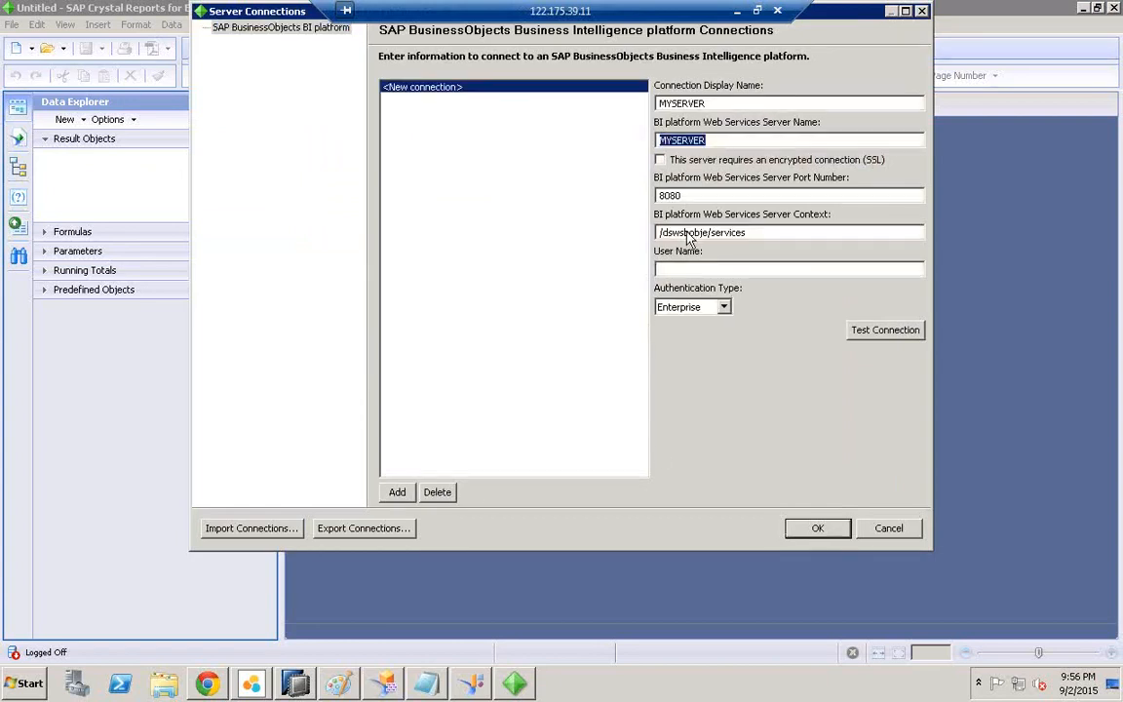
{"action": "left_click", "coordinate": [669, 103]}
{"action": "key", "text": "BackSpace"}
{"action": "key", "text": "BackSpace"}
{"action": "left_click", "coordinate": [670, 139]}
{"action": "key", "text": "BackSpace"}
{"action": "key", "text": "BackSpace"}
Step: Set user name administrator and test the connection successfully with the password
{"action": "left_click", "coordinate": [702, 270]}
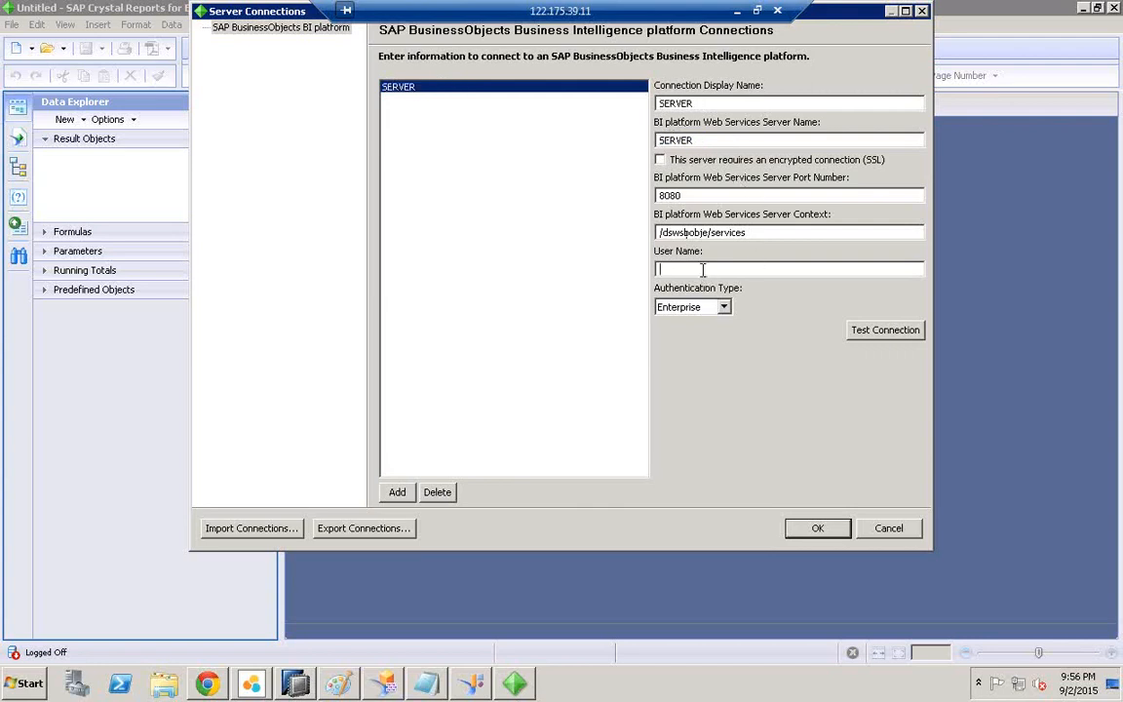
{"action": "type", "text": "admin"}
{"action": "key", "text": "Tab"}
{"action": "left_click", "coordinate": [714, 269]}
{"action": "right_click", "coordinate": [715, 273]}
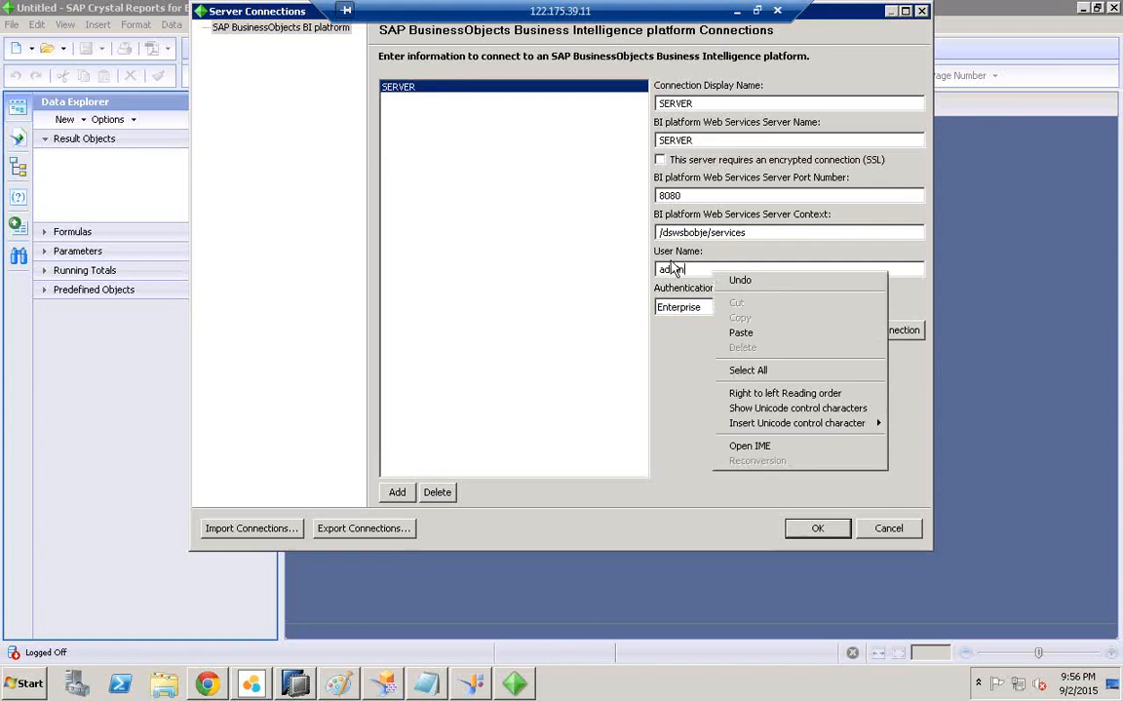
{"action": "key", "text": "Escape"}
{"action": "key", "text": "BackSpace"}
{"action": "key", "text": "BackSpace"}
{"action": "key", "text": "BackSpace"}
{"action": "key", "text": "BackSpace"}
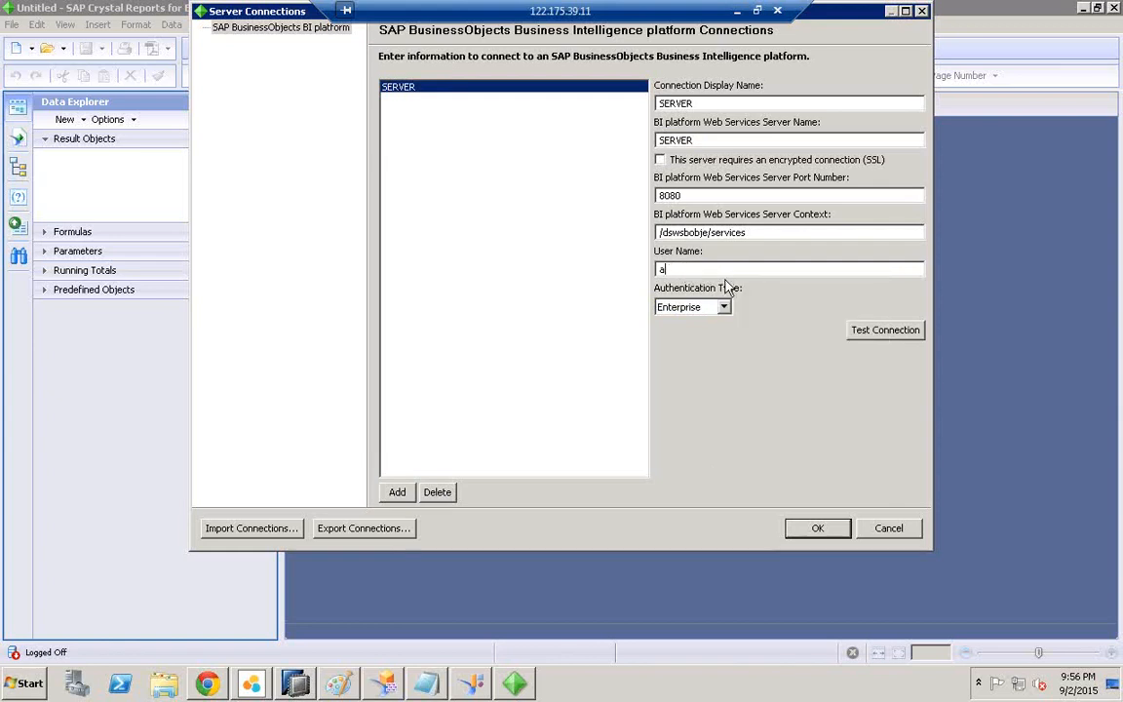
{"action": "type", "text": "administrator"}
{"action": "left_click", "coordinate": [885, 332]}
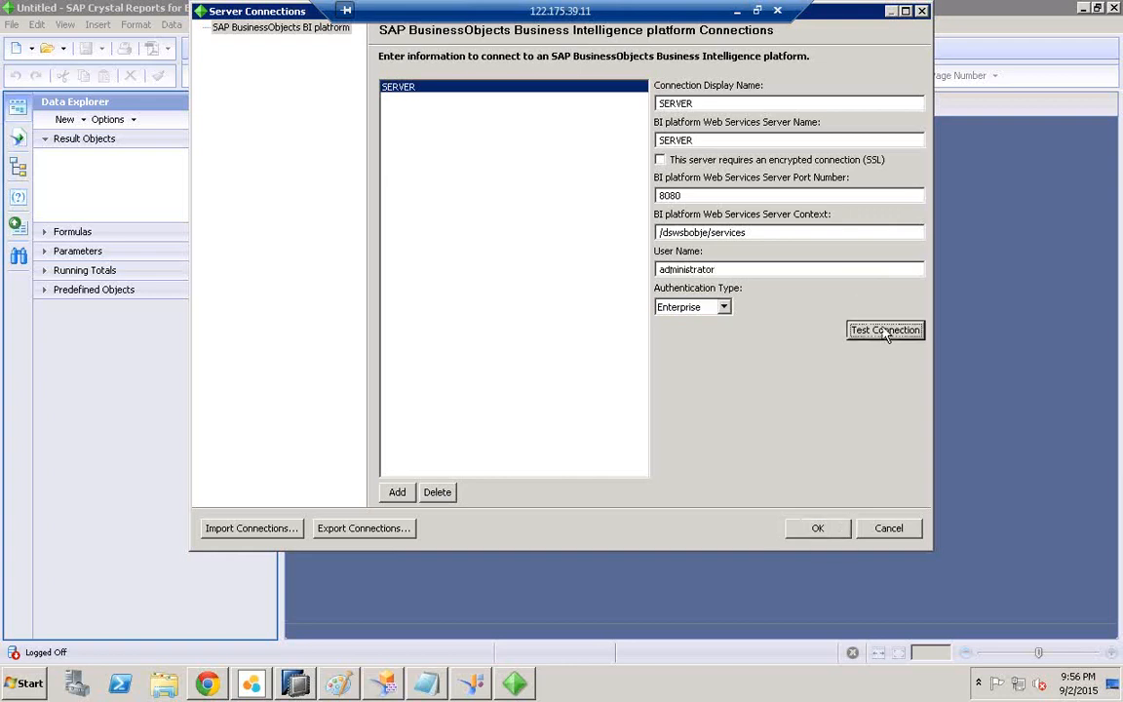
{"action": "type", "text": "••••••••"}
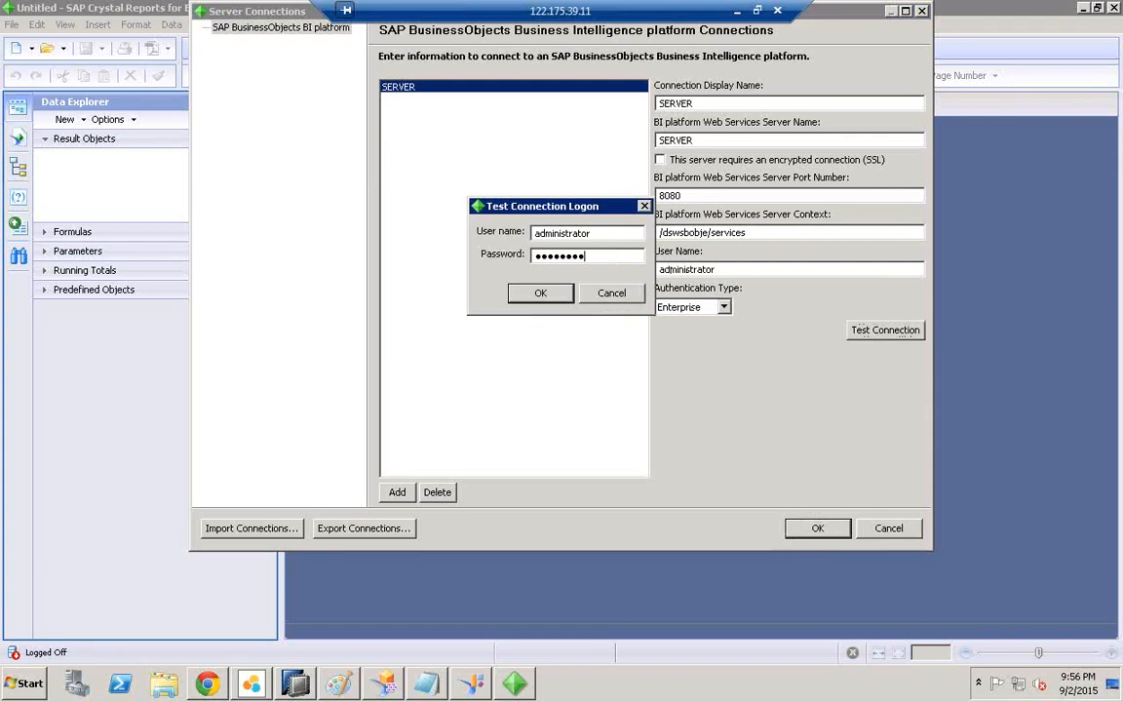
{"action": "left_click", "coordinate": [540, 292]}
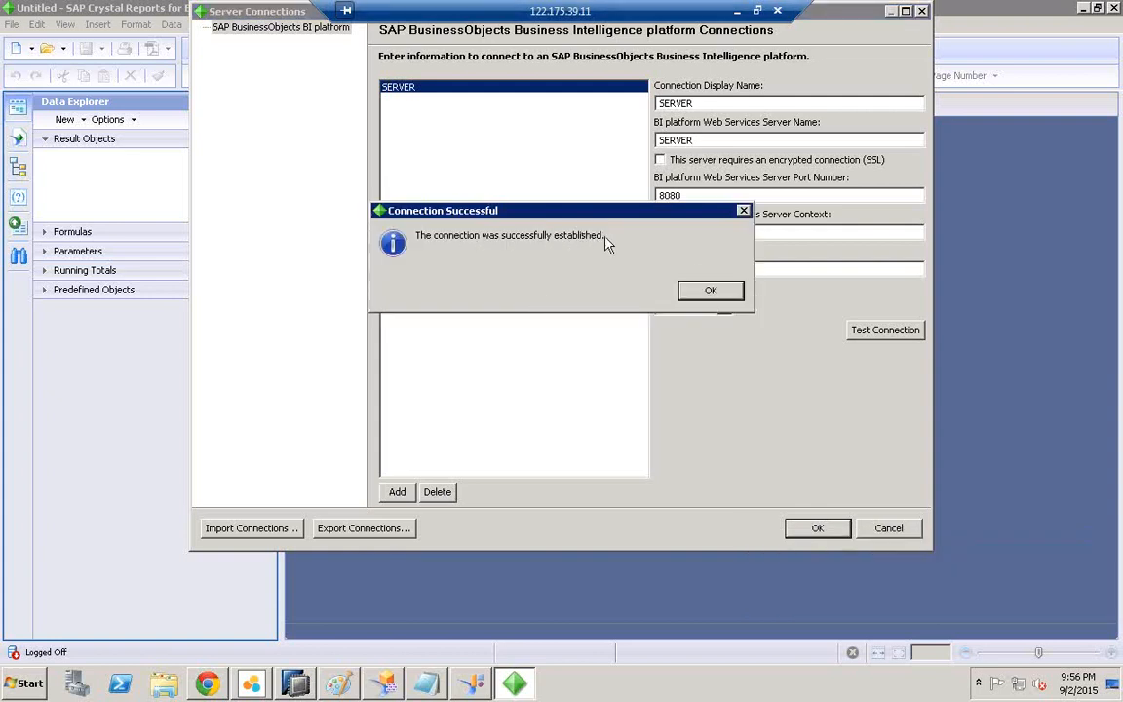
{"action": "left_click", "coordinate": [710, 290]}
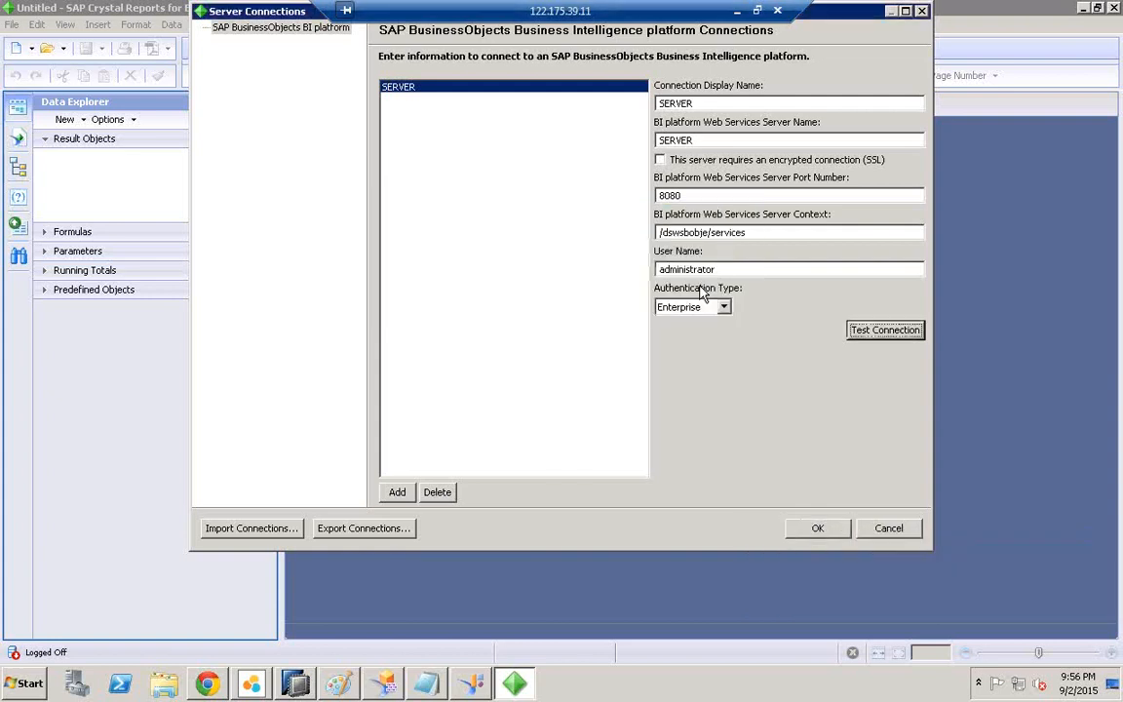
Step: Save the SERVER connection, connect to it and log on with the password
{"action": "left_click", "coordinate": [818, 528]}
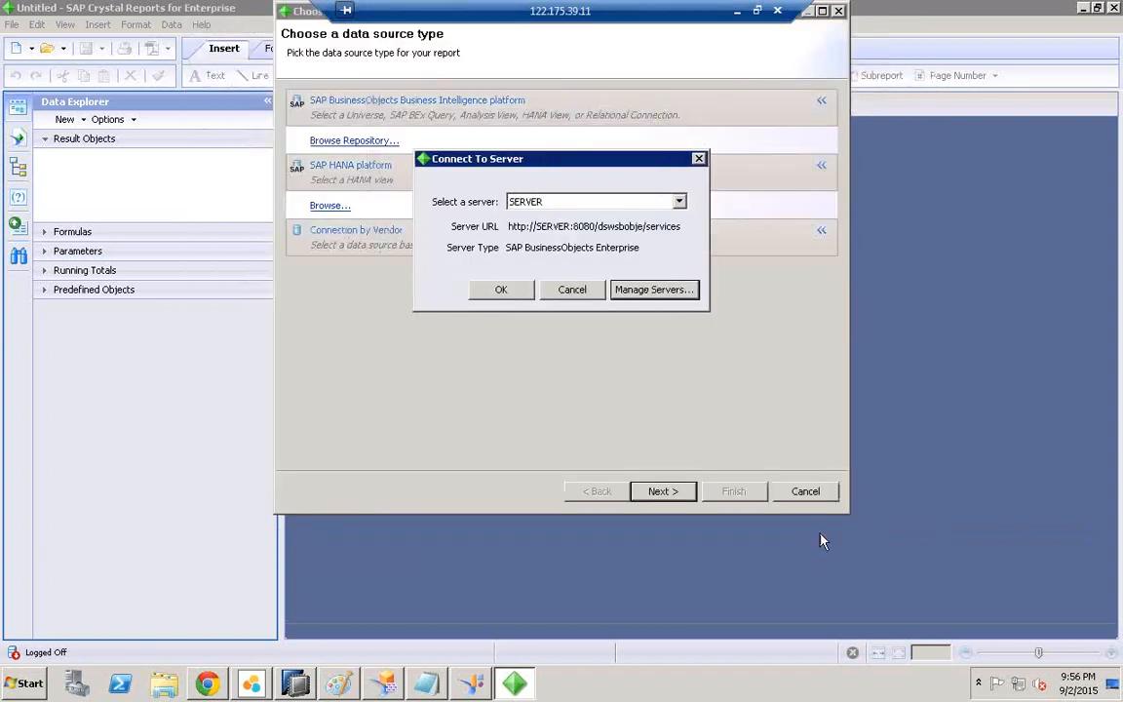
{"action": "left_click", "coordinate": [502, 292]}
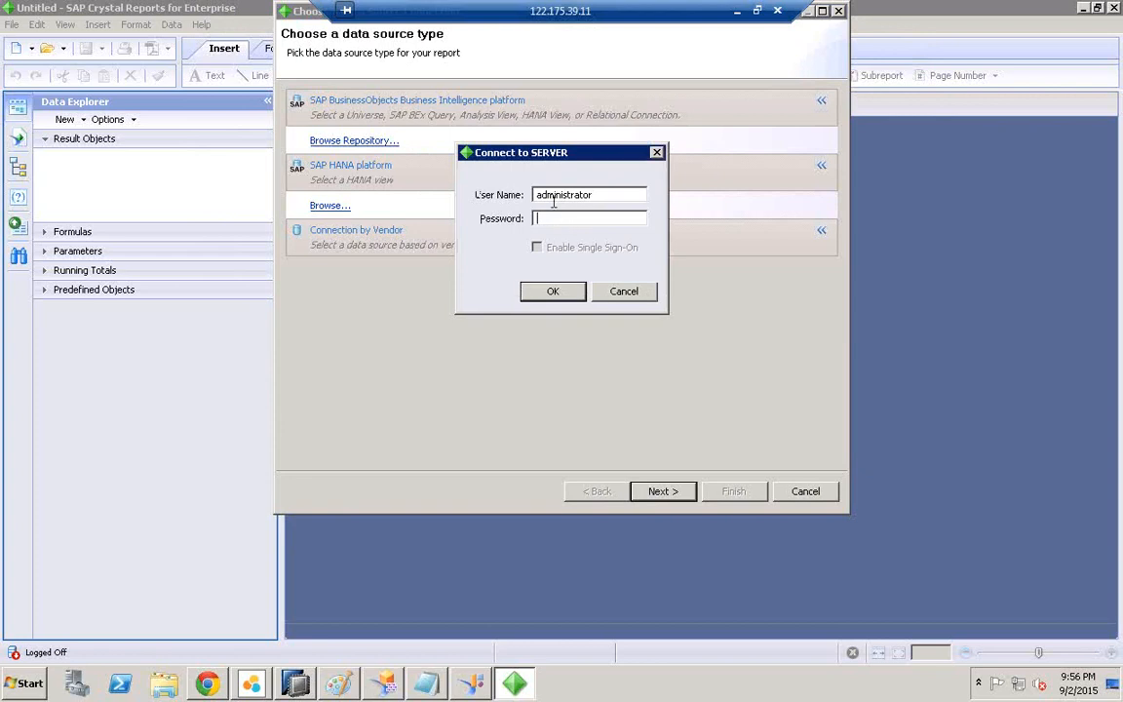
{"action": "type", "text": "••••••••"}
{"action": "left_click", "coordinate": [567, 293]}
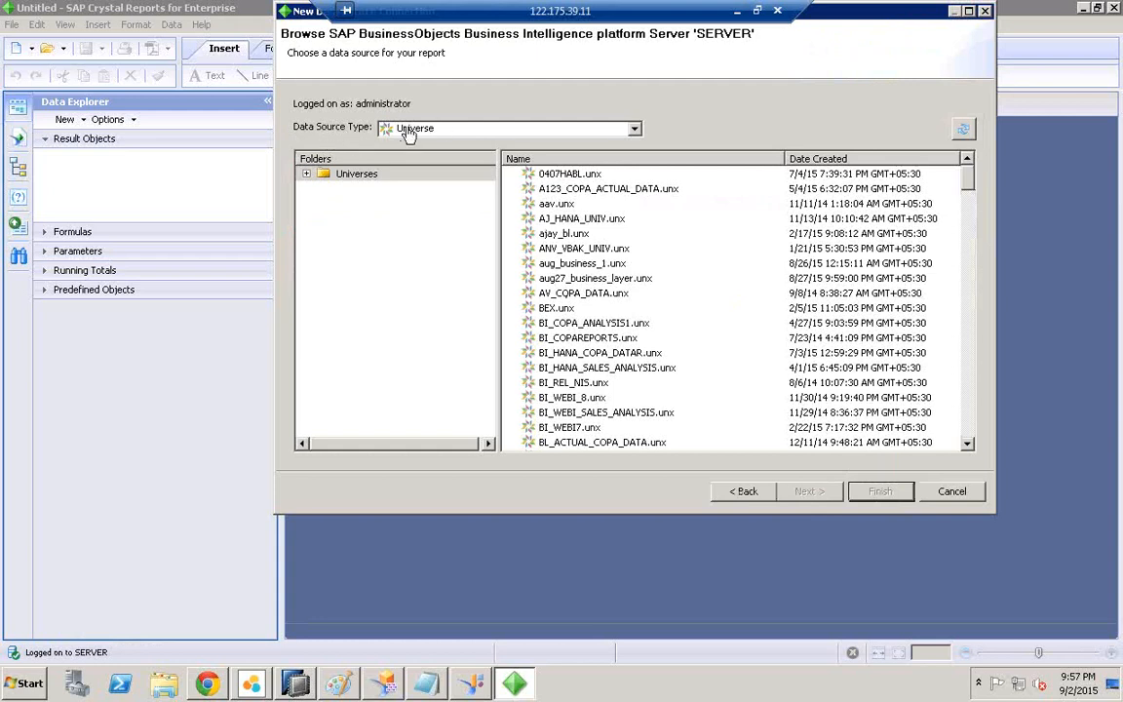
Step: Set the data source type to HANA View, sort by creation date, select OLAP_IDT and continue
{"action": "left_click", "coordinate": [634, 130]}
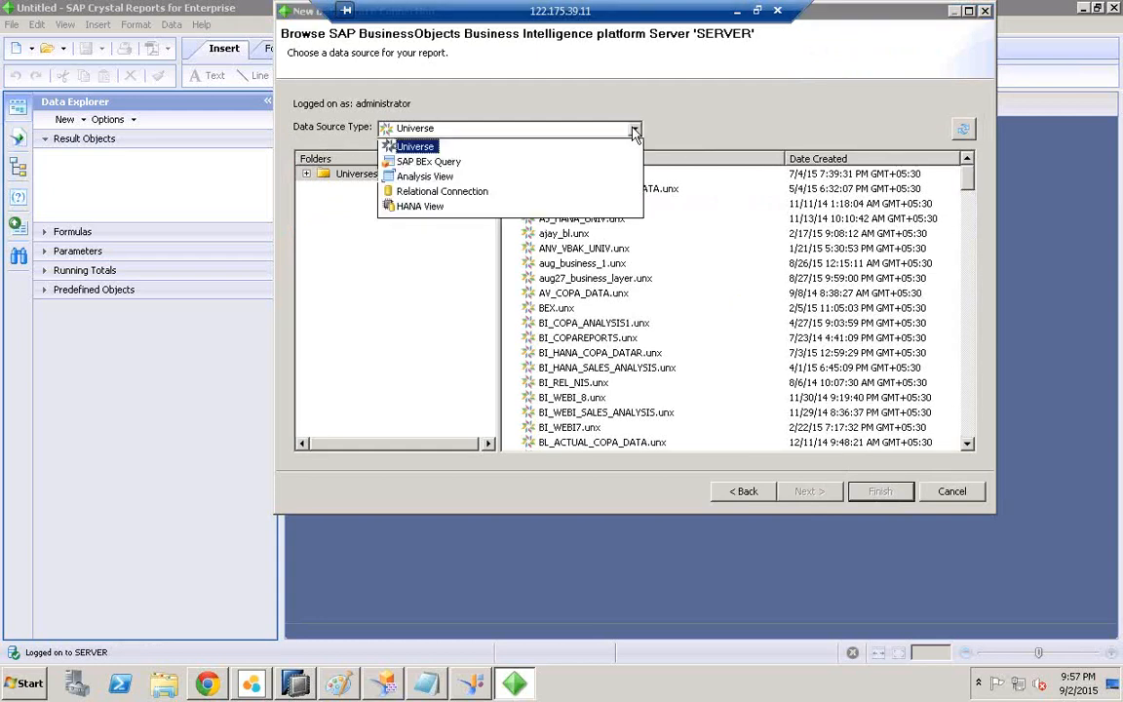
{"action": "left_click", "coordinate": [421, 207]}
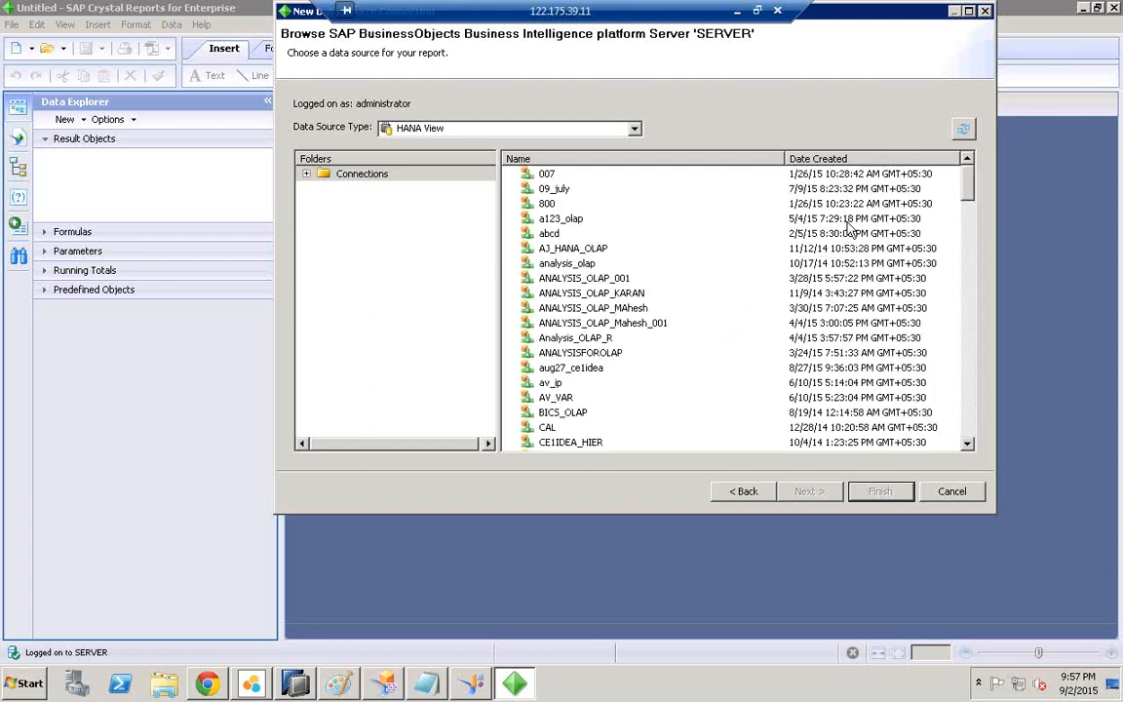
{"action": "left_click", "coordinate": [824, 160]}
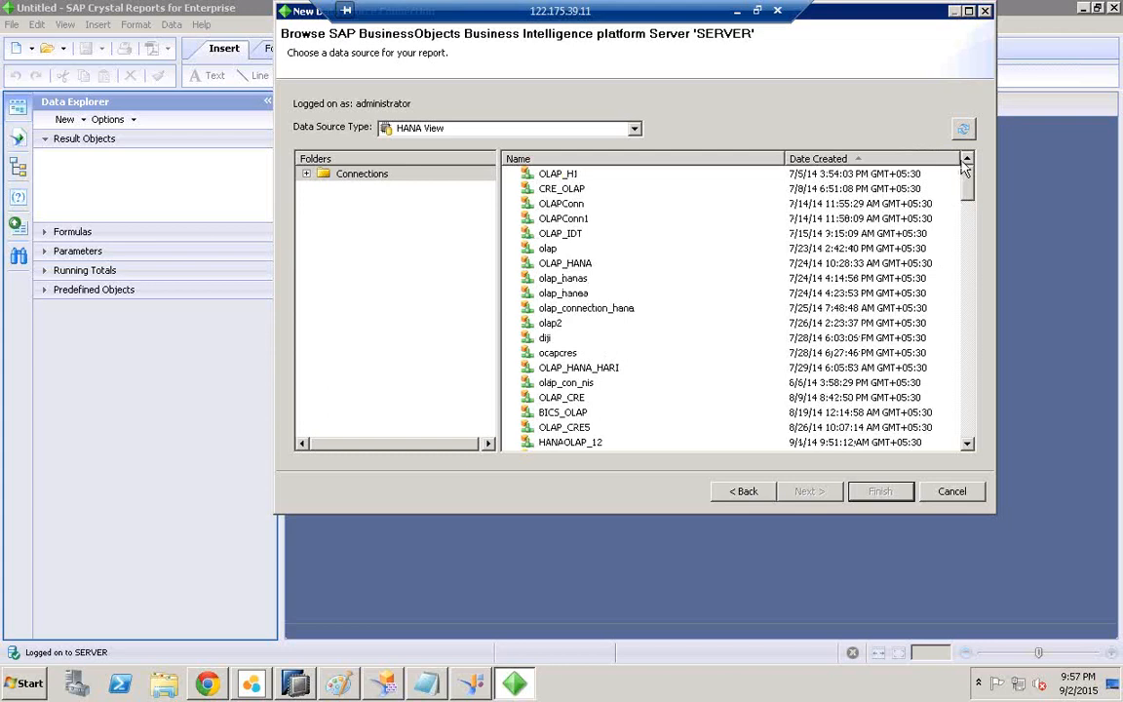
{"action": "left_click", "coordinate": [536, 188]}
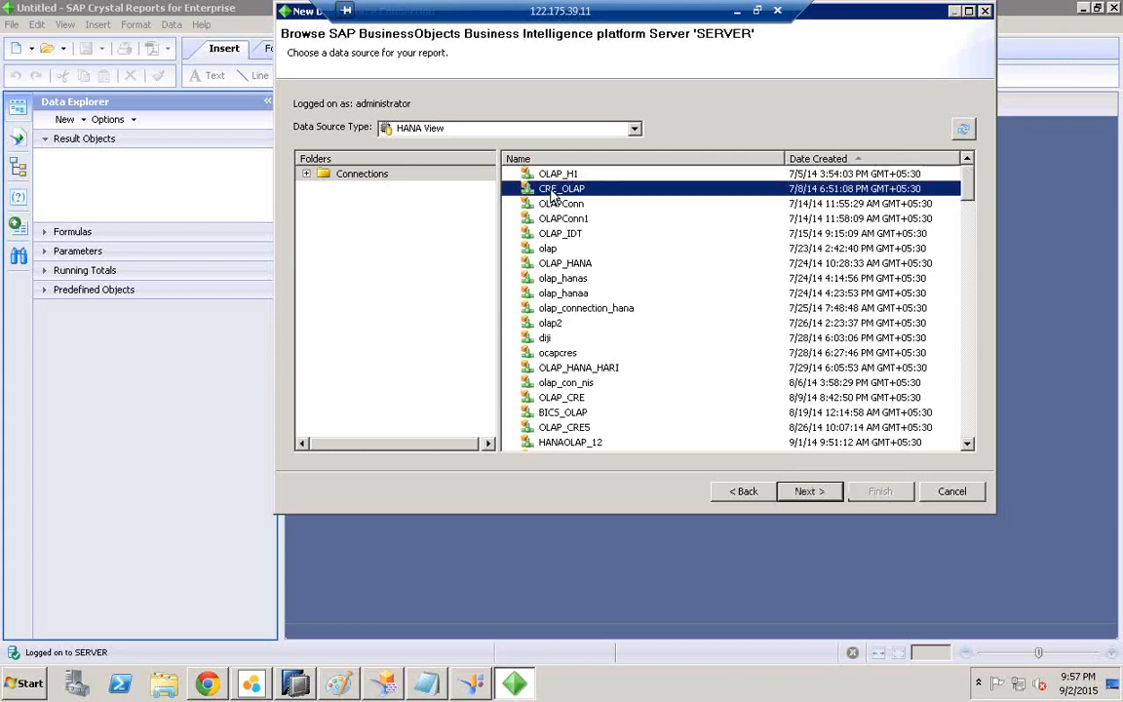
{"action": "left_click", "coordinate": [575, 236]}
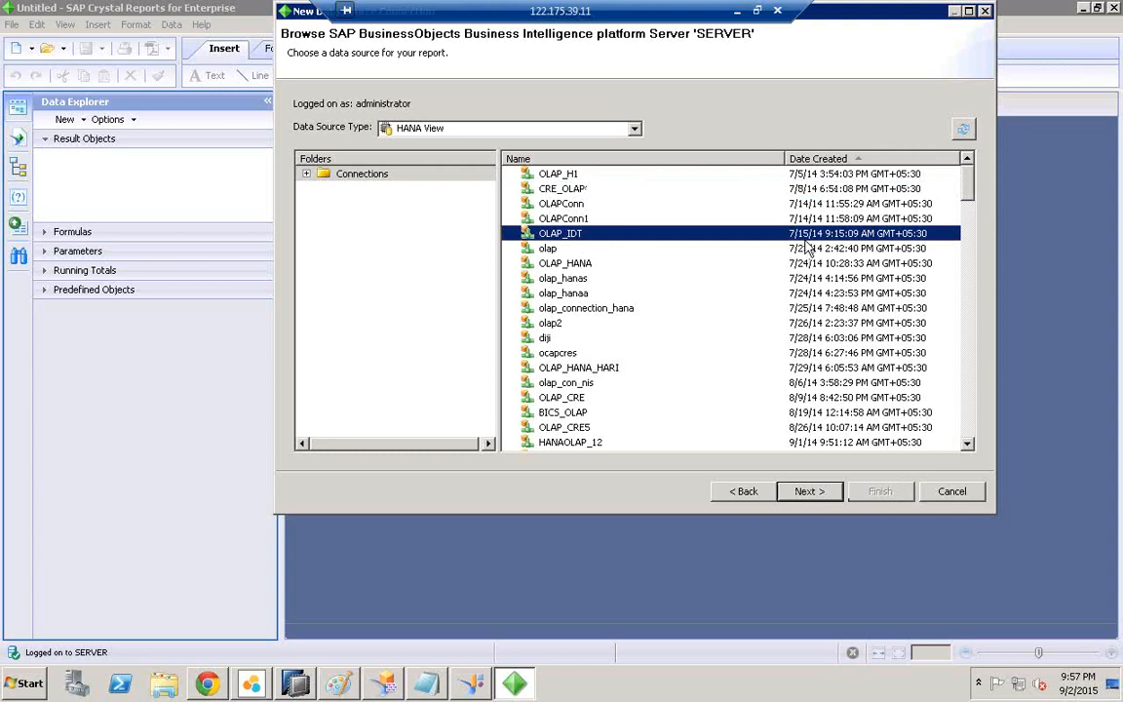
{"action": "left_click", "coordinate": [817, 160]}
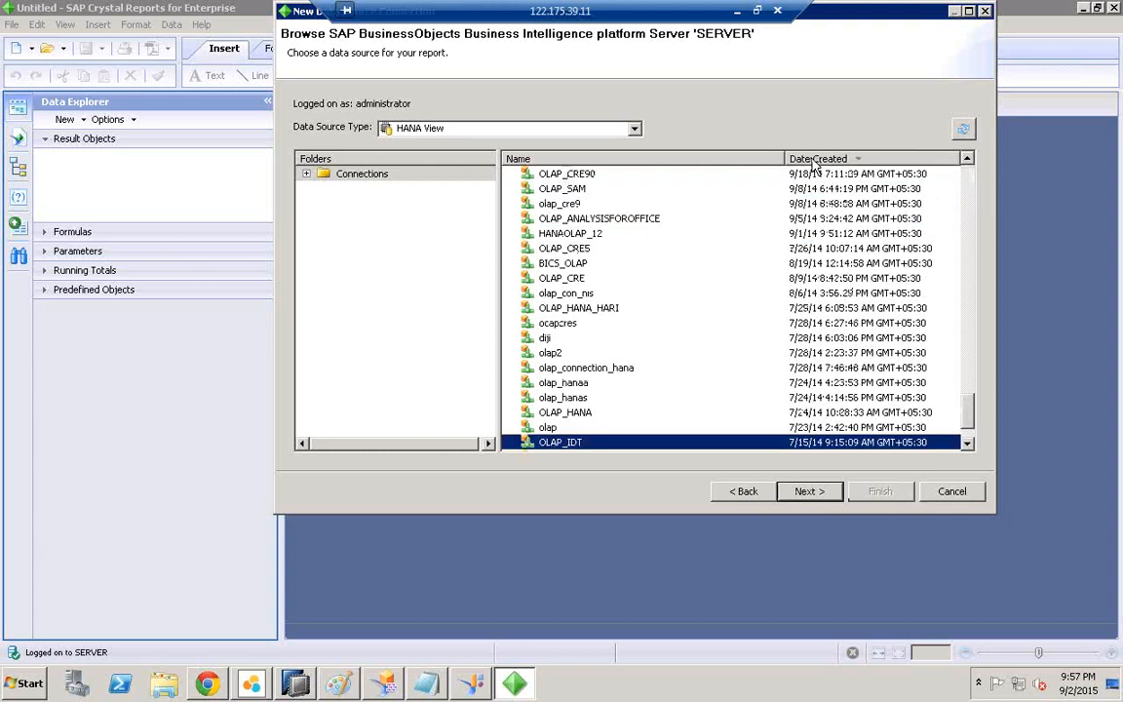
{"action": "left_click", "coordinate": [817, 159]}
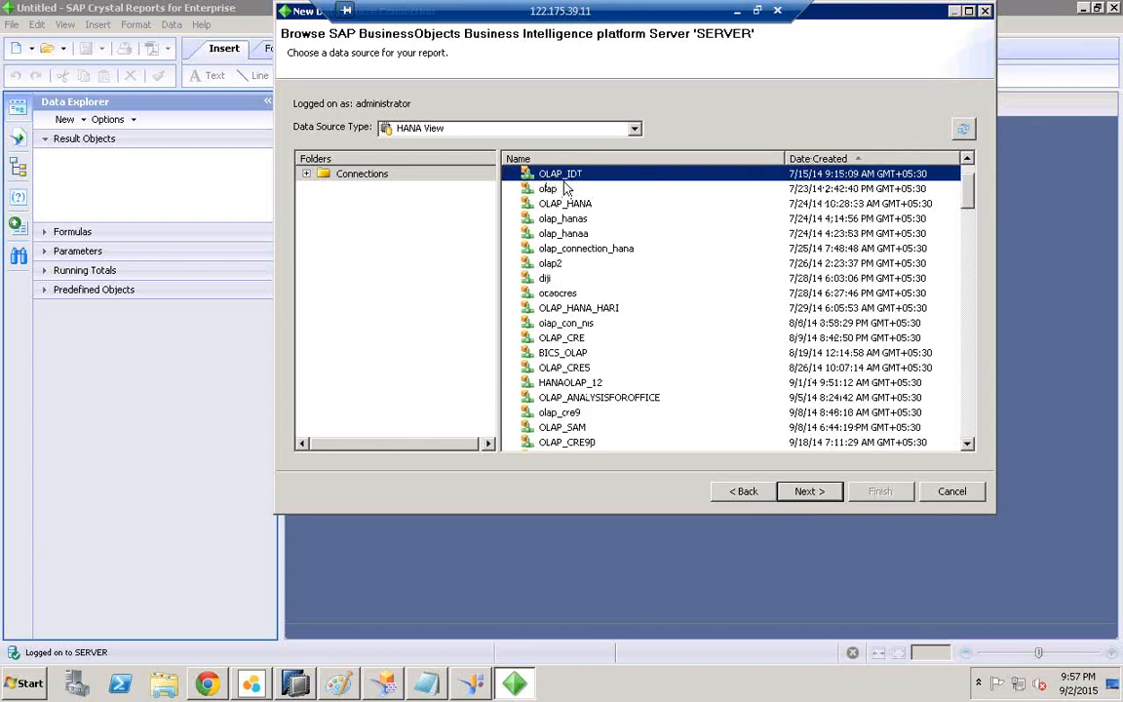
{"action": "left_click", "coordinate": [811, 492]}
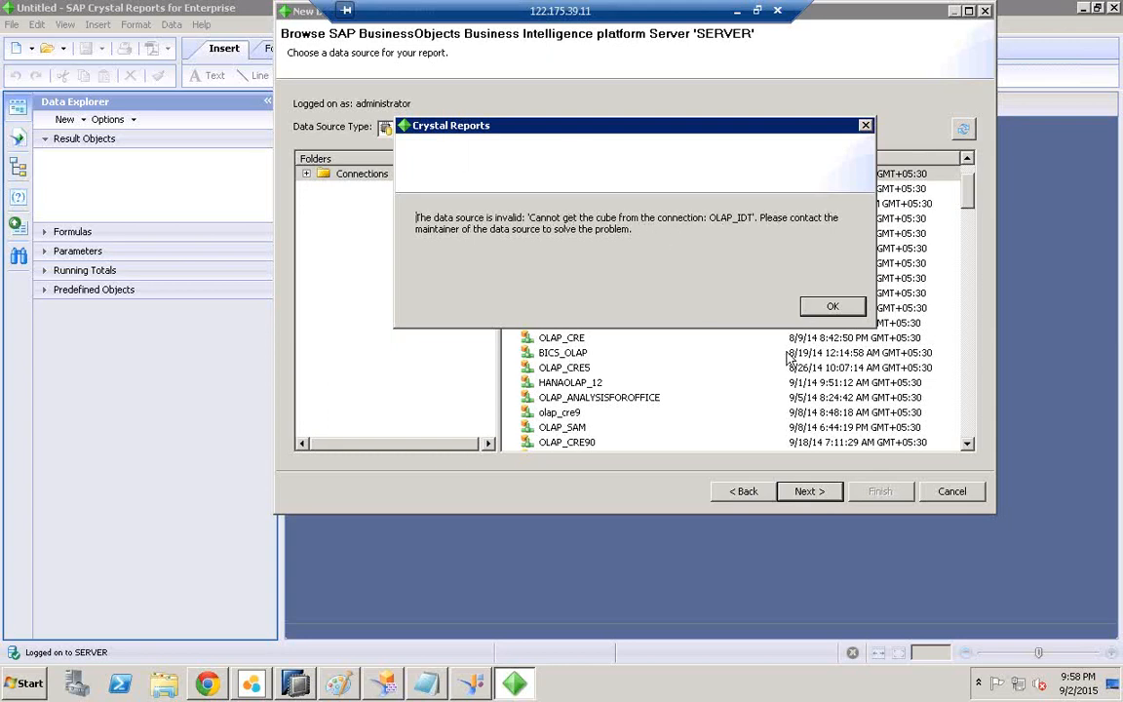
Step: Acknowledge the OLAP_IDT cube error, then open OLAP_HANA as the report's data source
{"action": "left_click", "coordinate": [834, 308]}
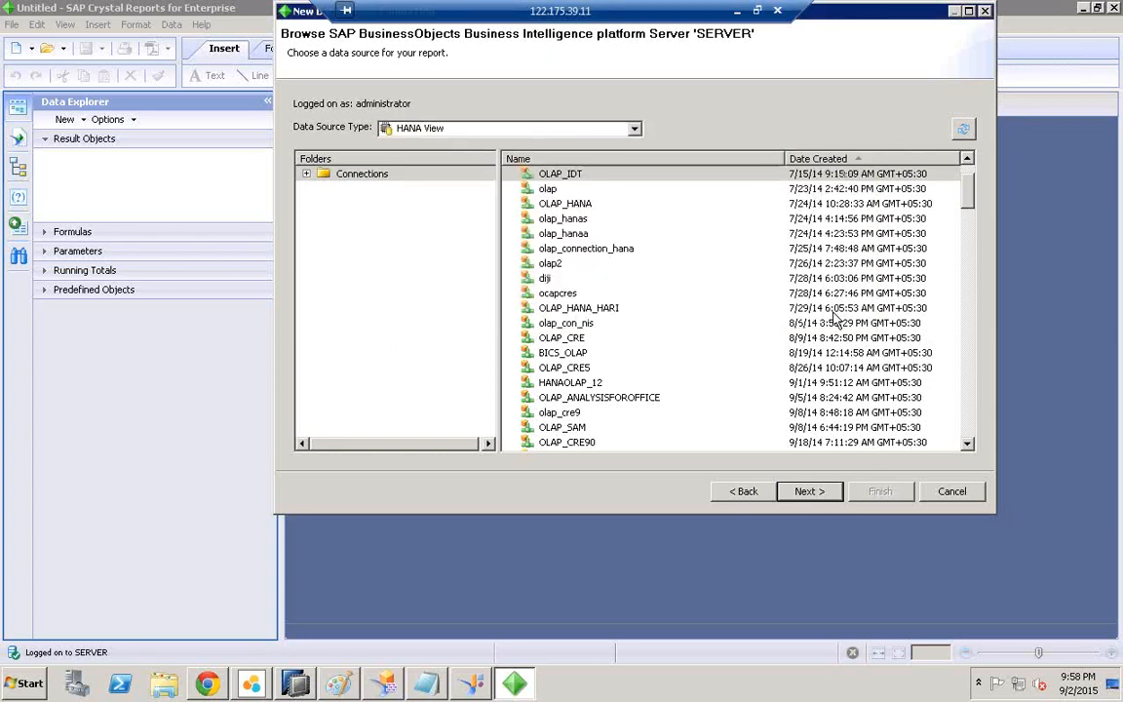
{"action": "left_click", "coordinate": [573, 177]}
{"action": "left_click", "coordinate": [567, 190]}
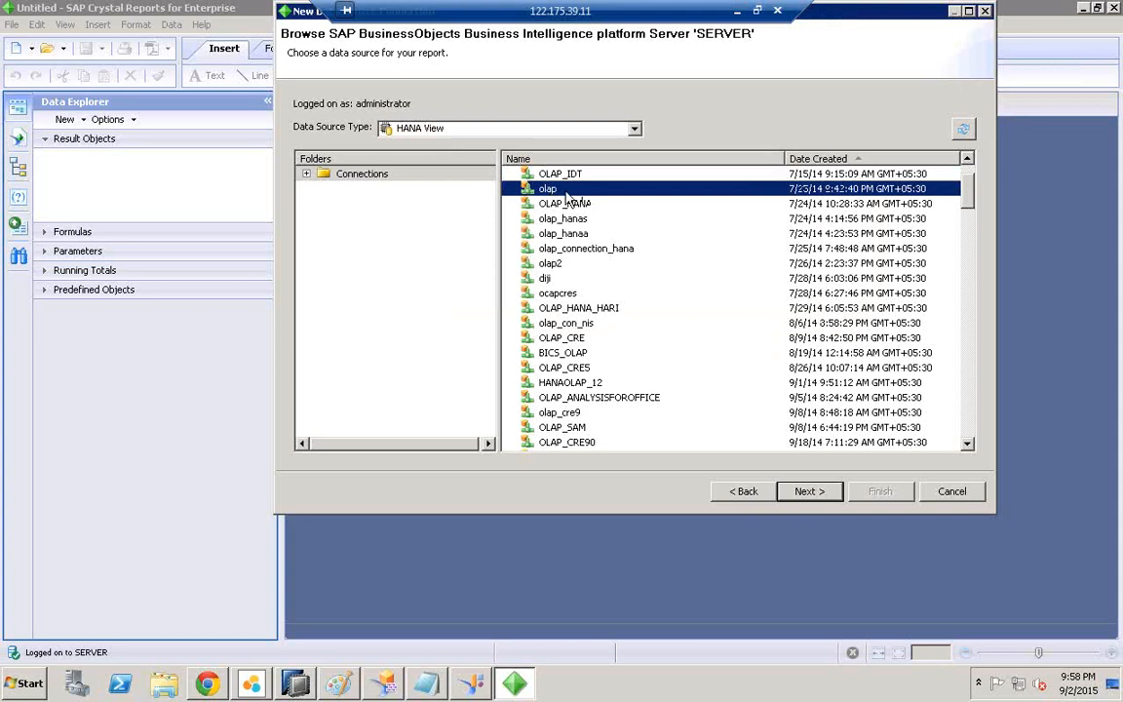
{"action": "double_click", "coordinate": [564, 203]}
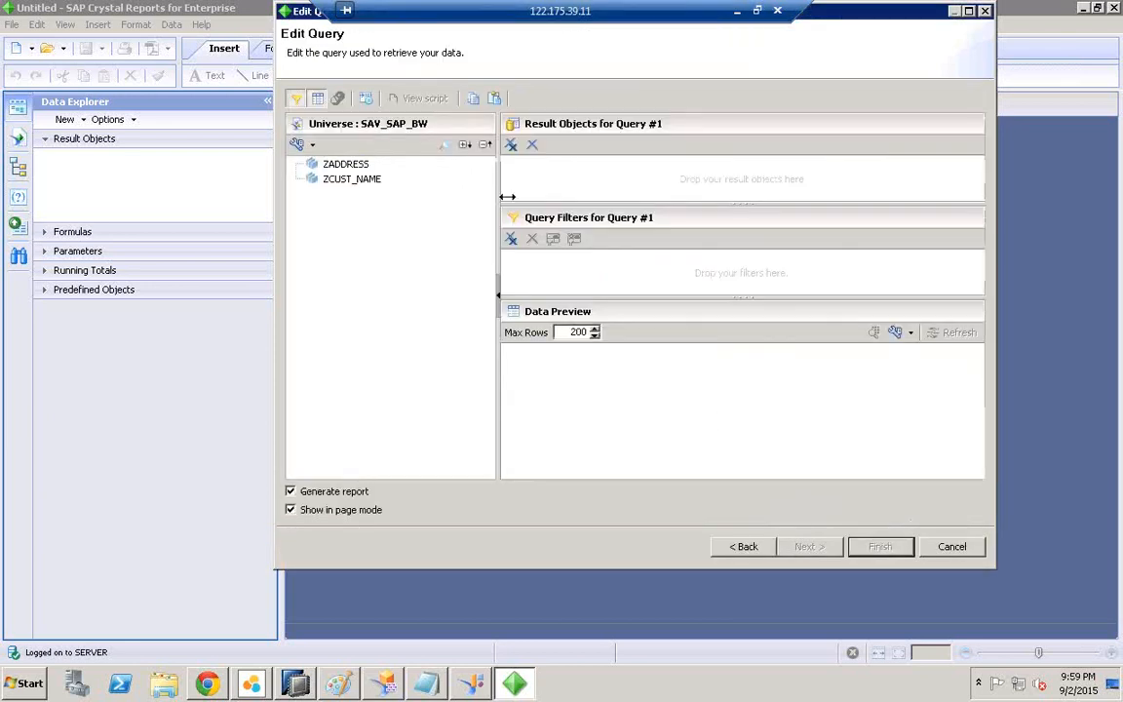
Step: Bring SAP HANA Modeler to the front to view its generated SQL log
{"action": "left_click", "coordinate": [295, 683]}
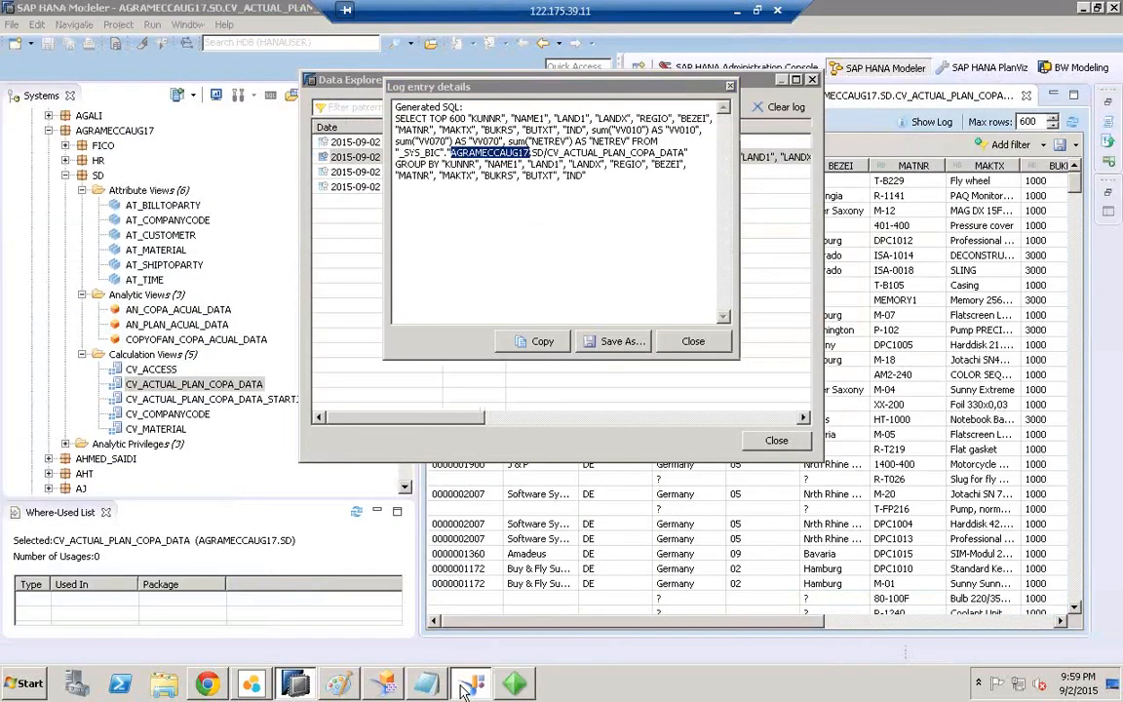
Step: In Information Design Tool, refresh the repository's Connections folder
{"action": "left_click", "coordinate": [468, 685]}
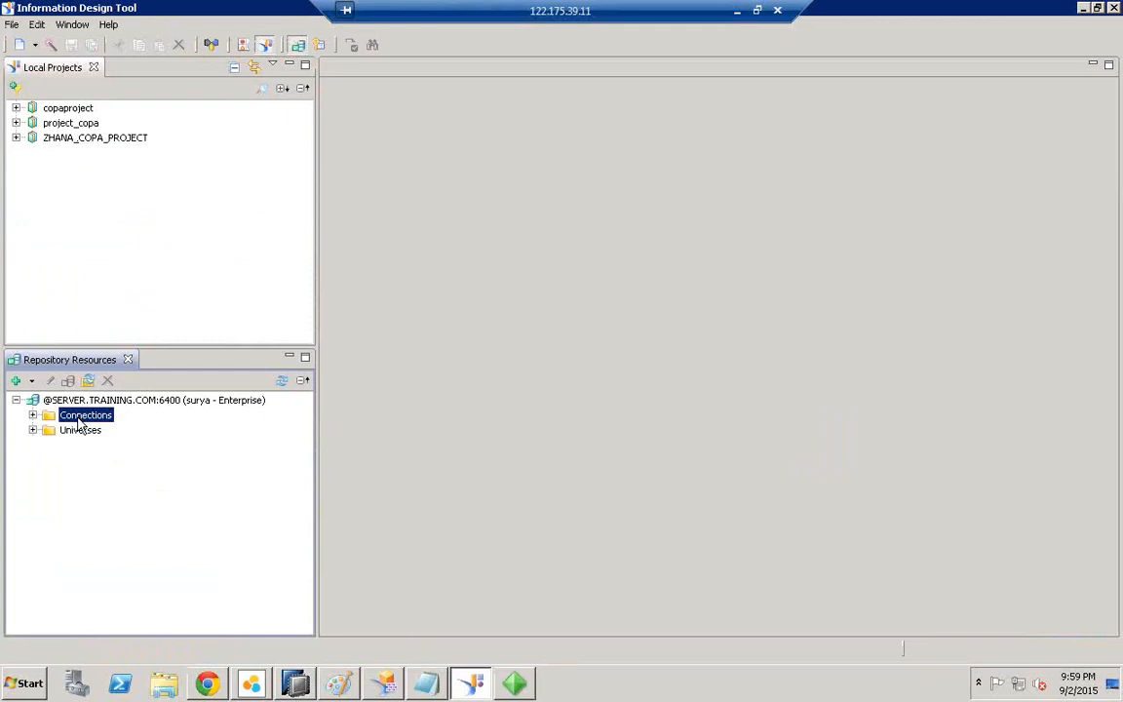
{"action": "right_click", "coordinate": [80, 422]}
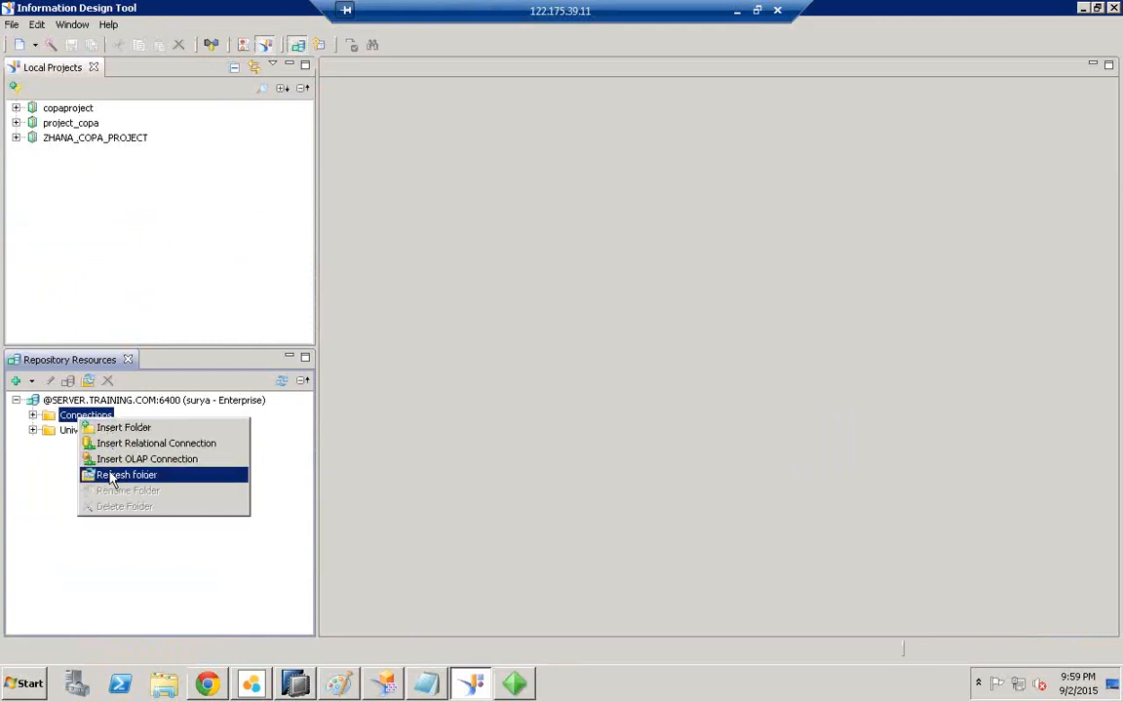
{"action": "left_click", "coordinate": [114, 472]}
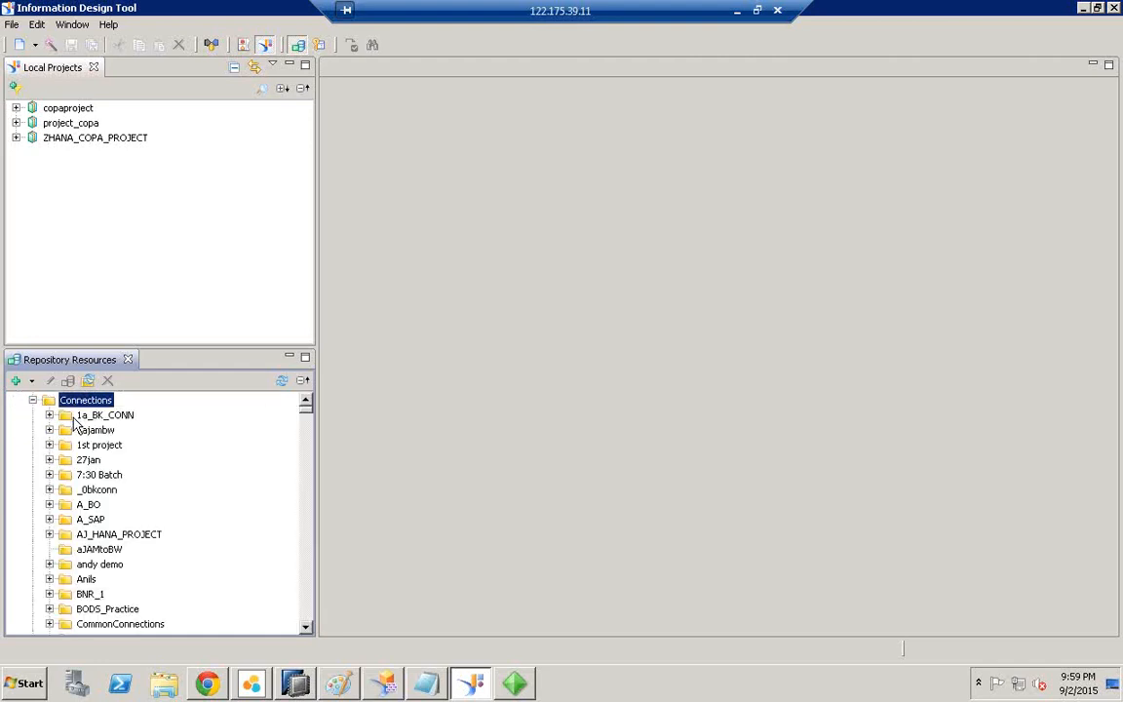
Step: Browse the connections, jumping through entries such as babs7amolap and newflat
{"action": "left_click", "coordinate": [81, 476]}
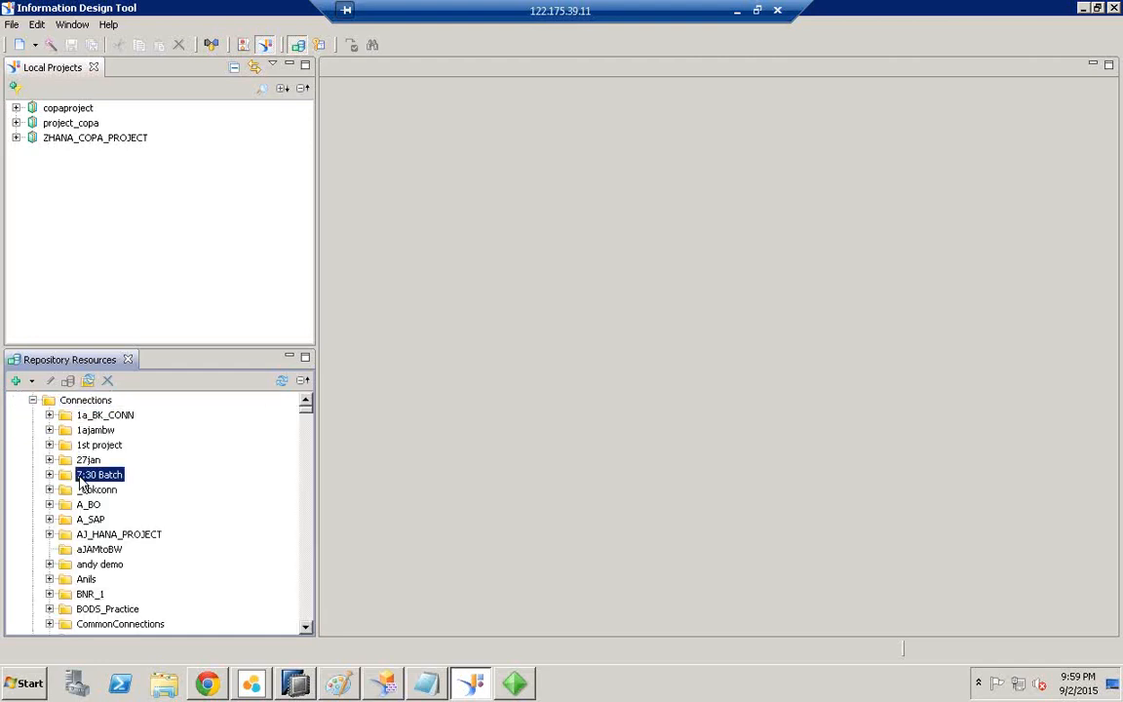
{"action": "key", "text": "o"}
{"action": "left_click", "coordinate": [307, 628]}
{"action": "left_click_drag", "start_coordinate": [307, 632], "coordinate": [306, 614]}
{"action": "left_click", "coordinate": [94, 476]}
{"action": "key", "text": "o"}
{"action": "key", "text": "o"}
{"action": "key", "text": "o"}
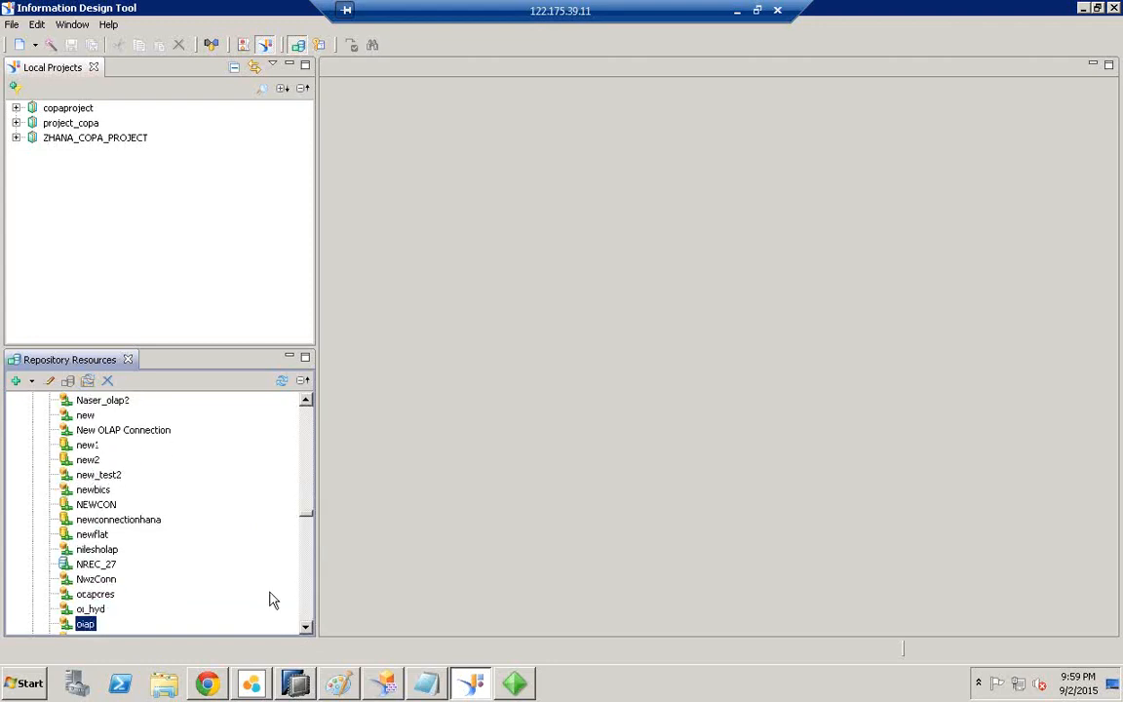
{"action": "left_click", "coordinate": [307, 629]}
{"action": "left_click_drag", "start_coordinate": [308, 634], "coordinate": [308, 631]}
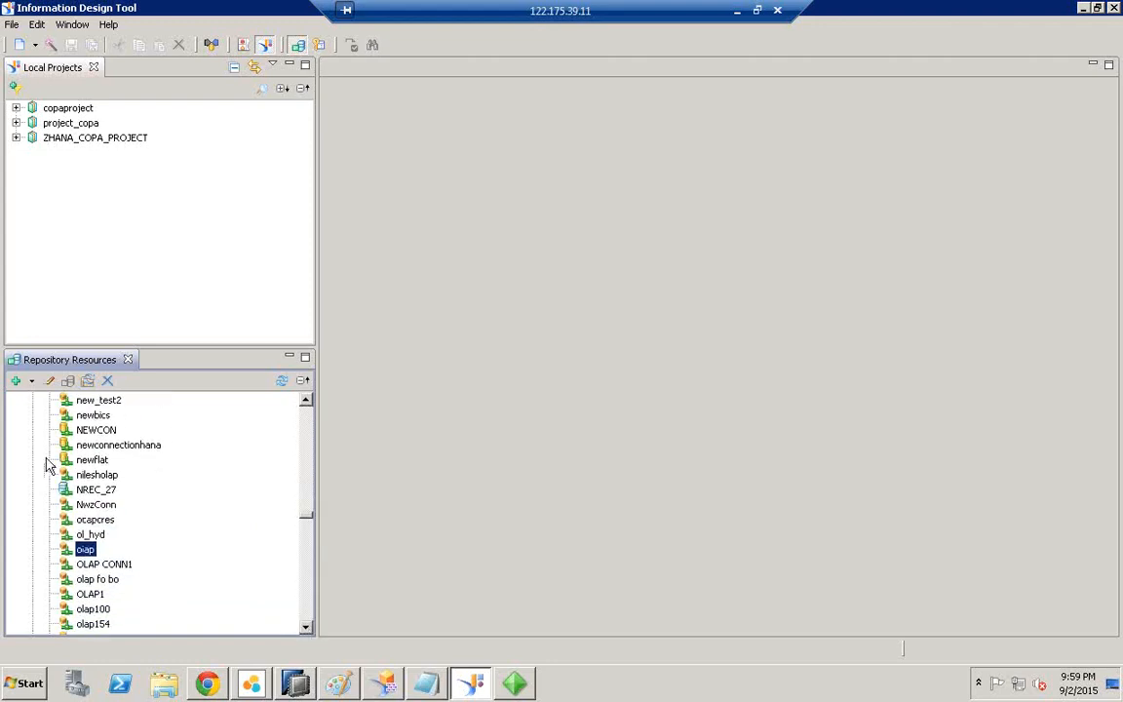
{"action": "left_click", "coordinate": [94, 463]}
{"action": "key", "text": "s"}
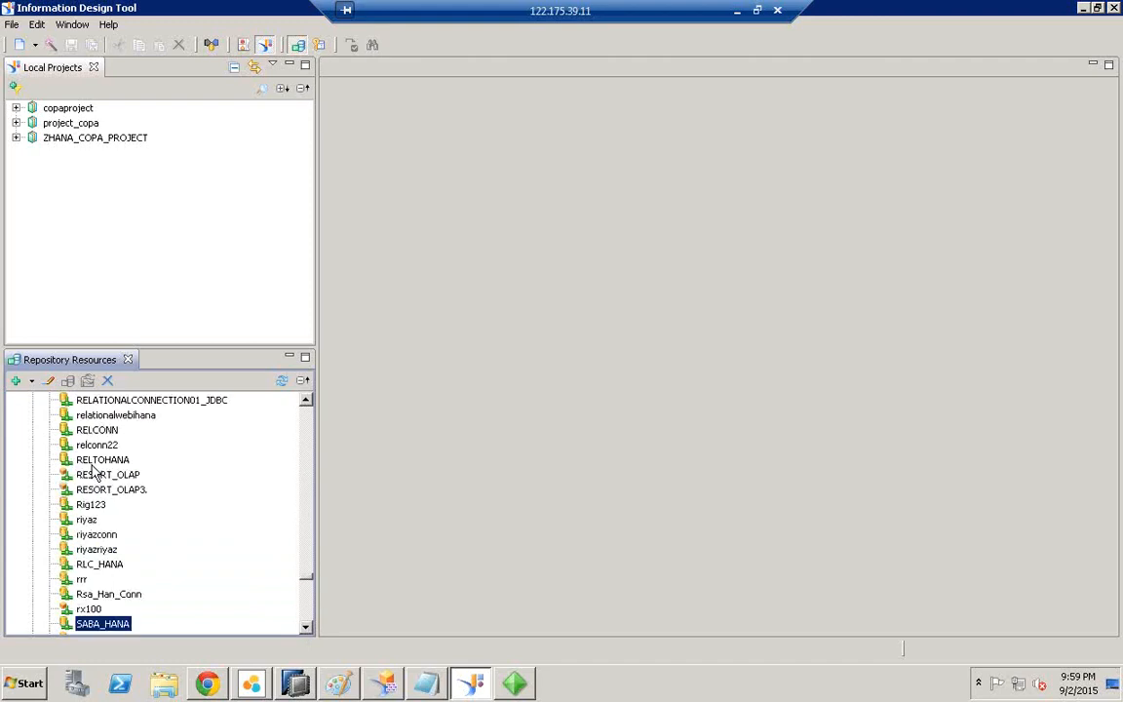
Step: Scroll to the end of the connection list and select ZOLAP_CRE
{"action": "left_click", "coordinate": [86, 519]}
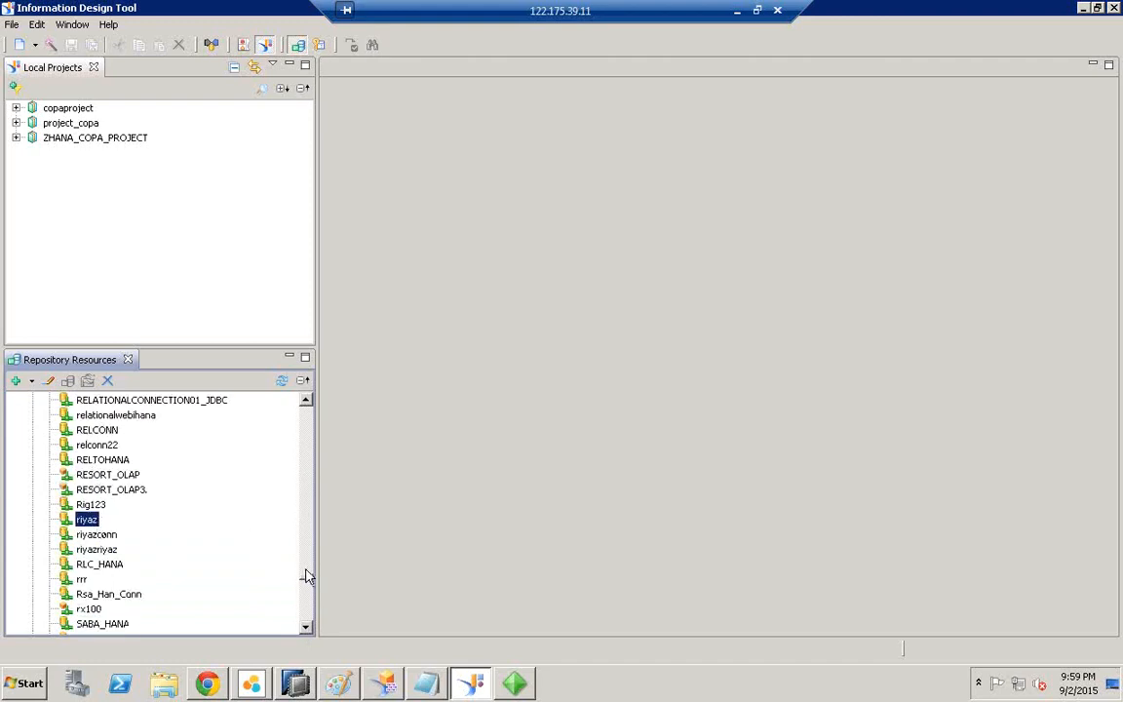
{"action": "left_click_drag", "start_coordinate": [308, 576], "coordinate": [306, 440]}
{"action": "left_click", "coordinate": [87, 445]}
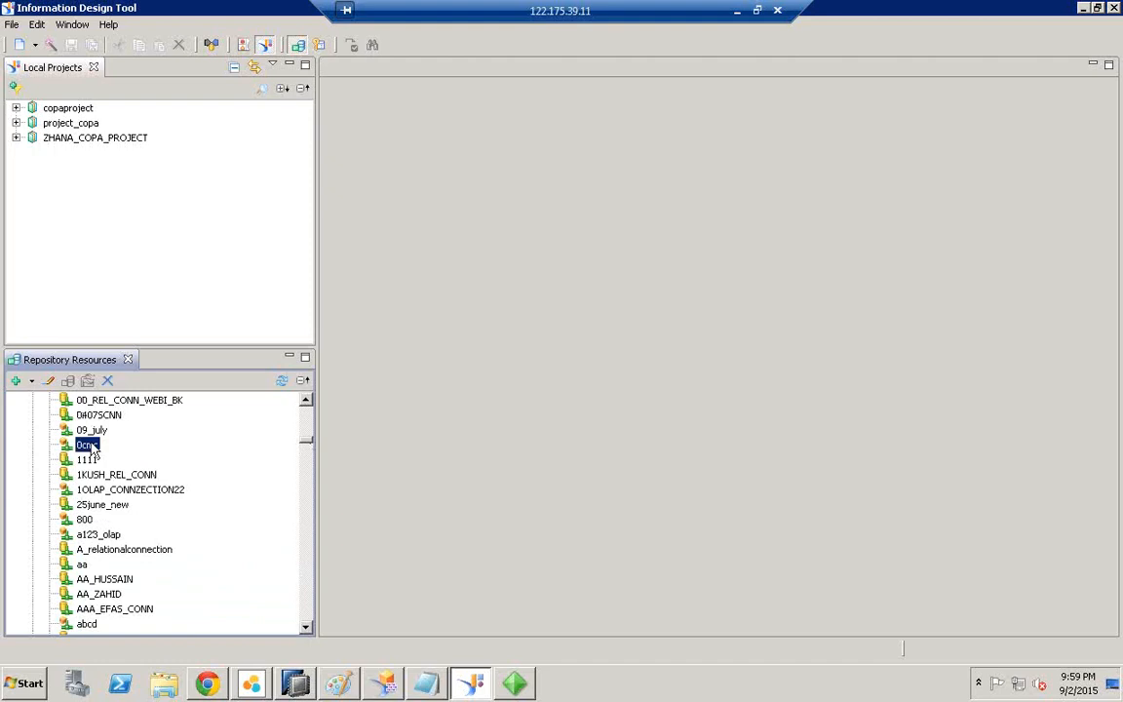
{"action": "key", "text": "z"}
{"action": "left_click_drag", "start_coordinate": [306, 627], "coordinate": [306, 628]}
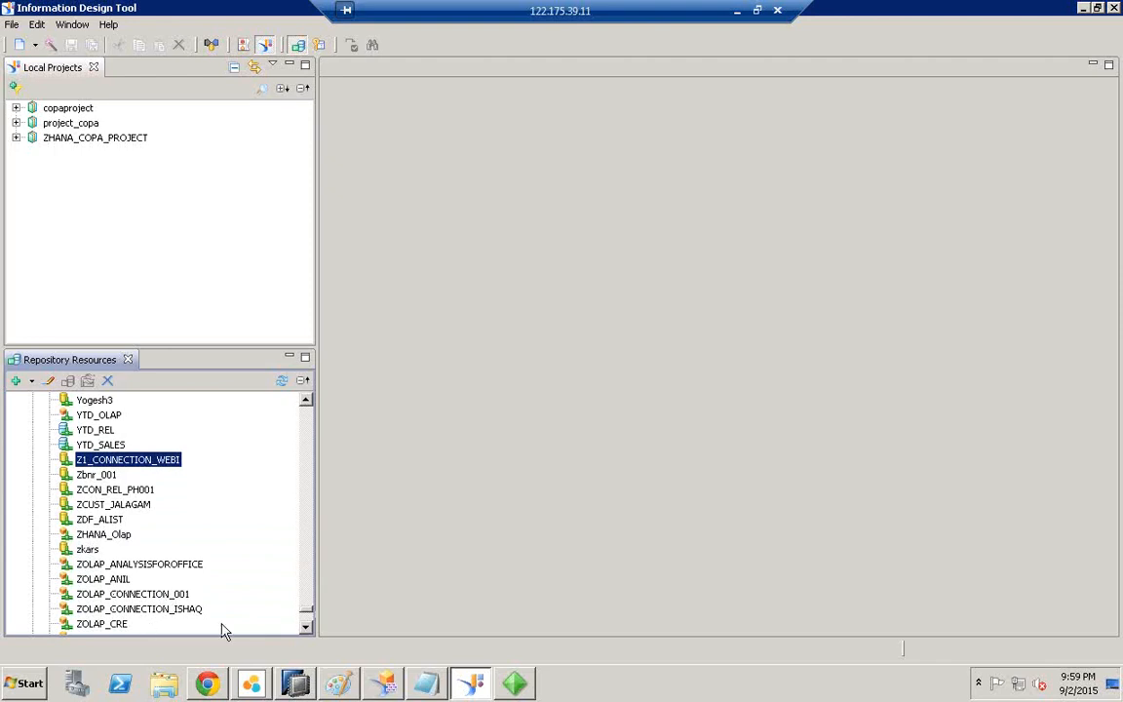
{"action": "left_click", "coordinate": [307, 628]}
{"action": "left_click", "coordinate": [308, 629]}
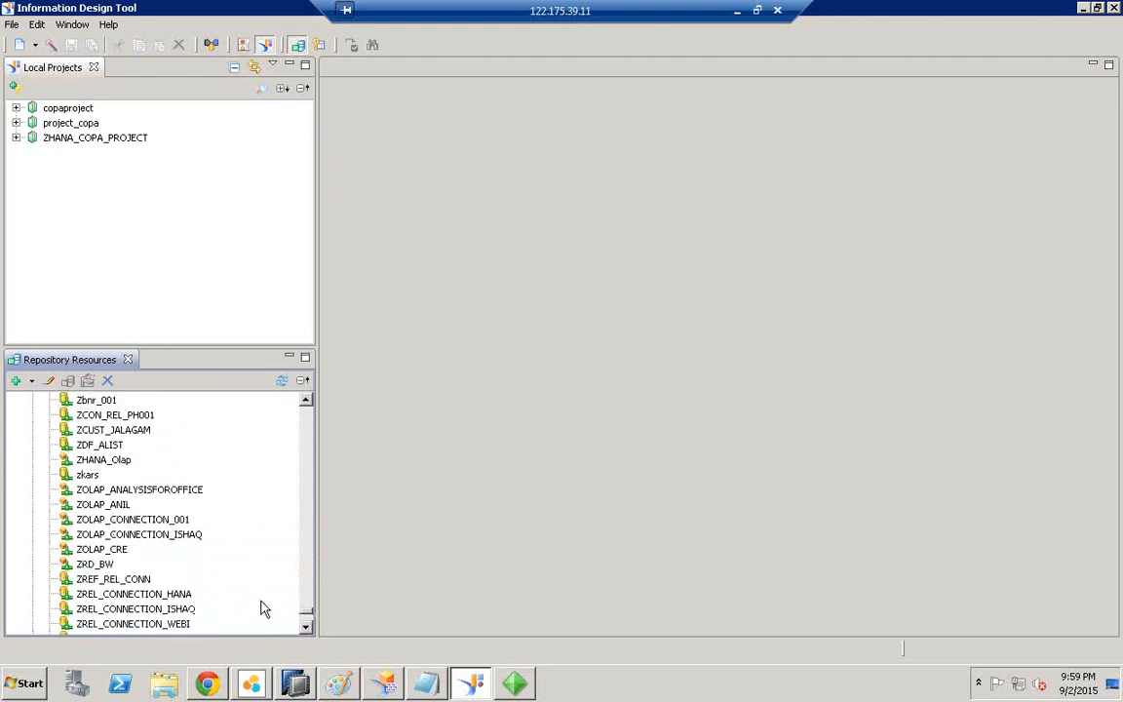
{"action": "left_click", "coordinate": [110, 550]}
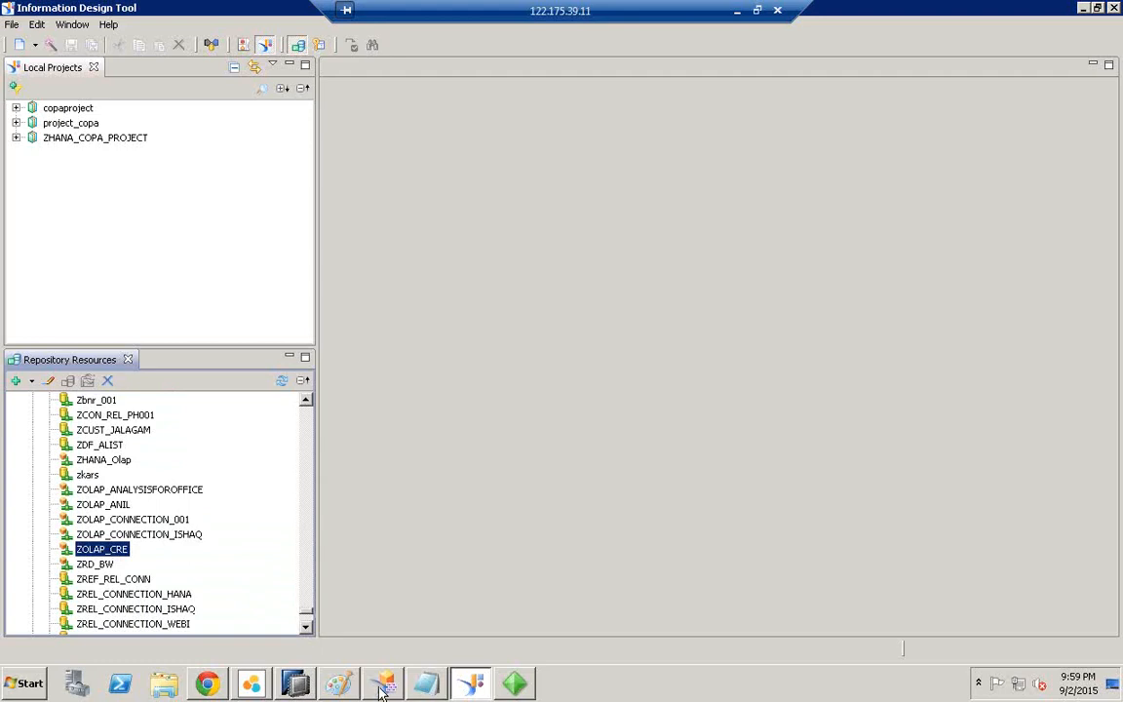
Step: Back in Crystal Reports, sort the HANA View connections by creation date, newest first
{"action": "mouse_move", "coordinate": [386, 687]}
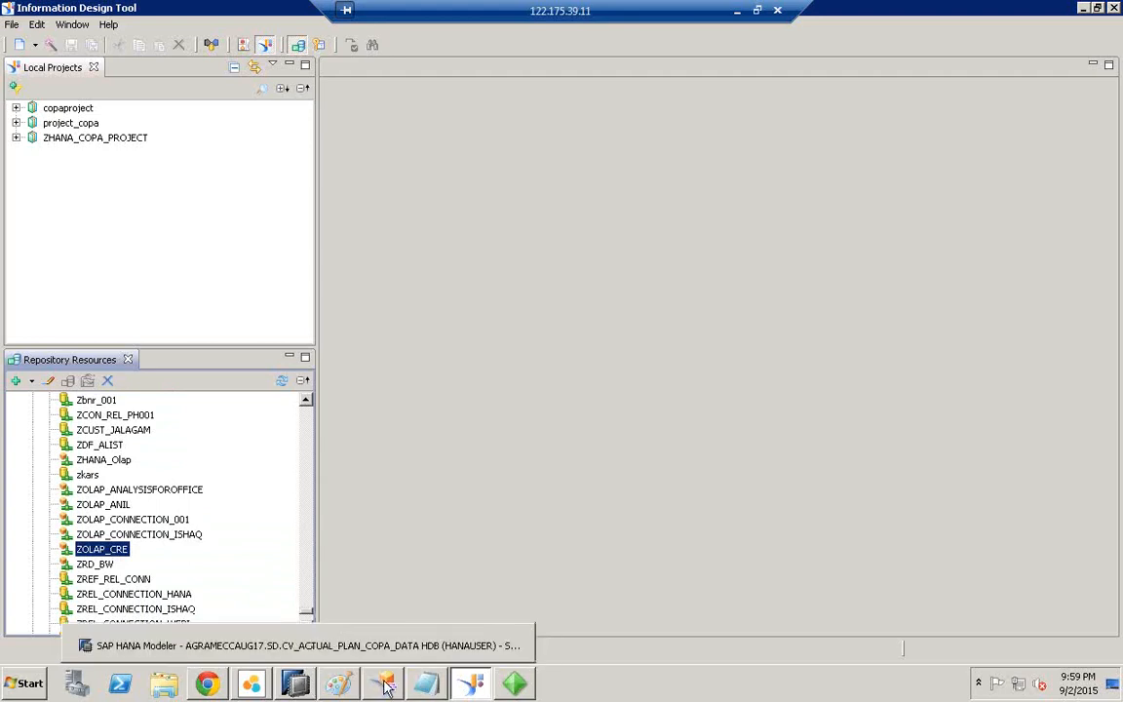
{"action": "left_click", "coordinate": [514, 685]}
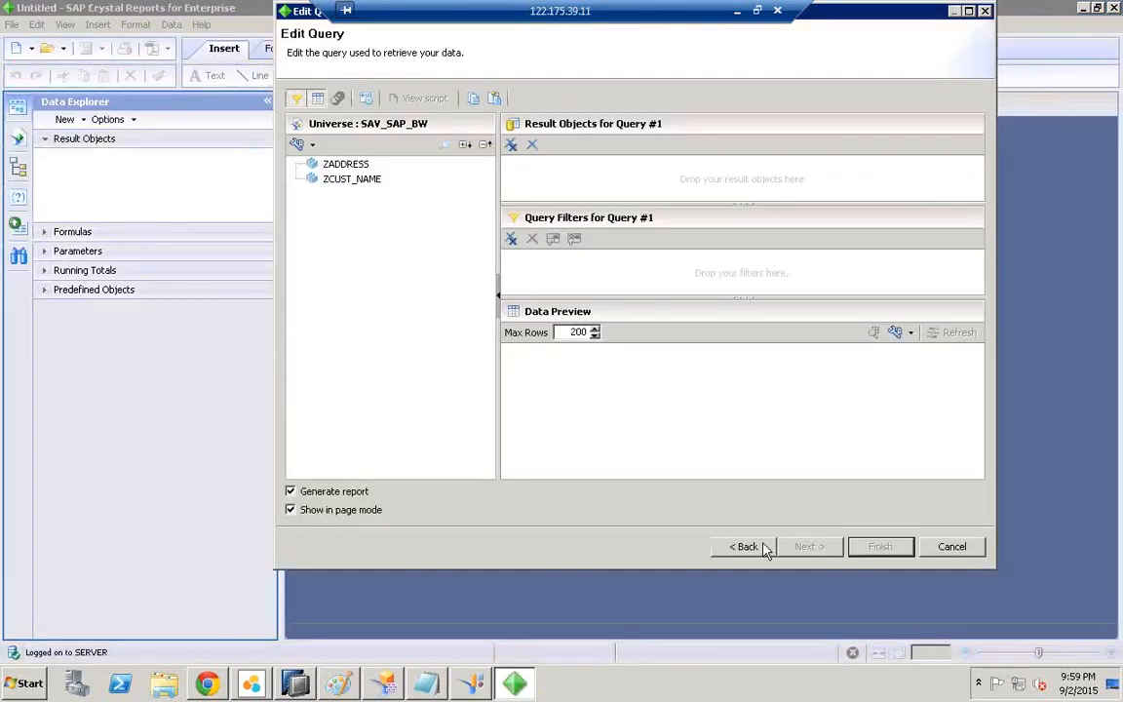
{"action": "left_click", "coordinate": [765, 548]}
{"action": "left_click", "coordinate": [570, 177]}
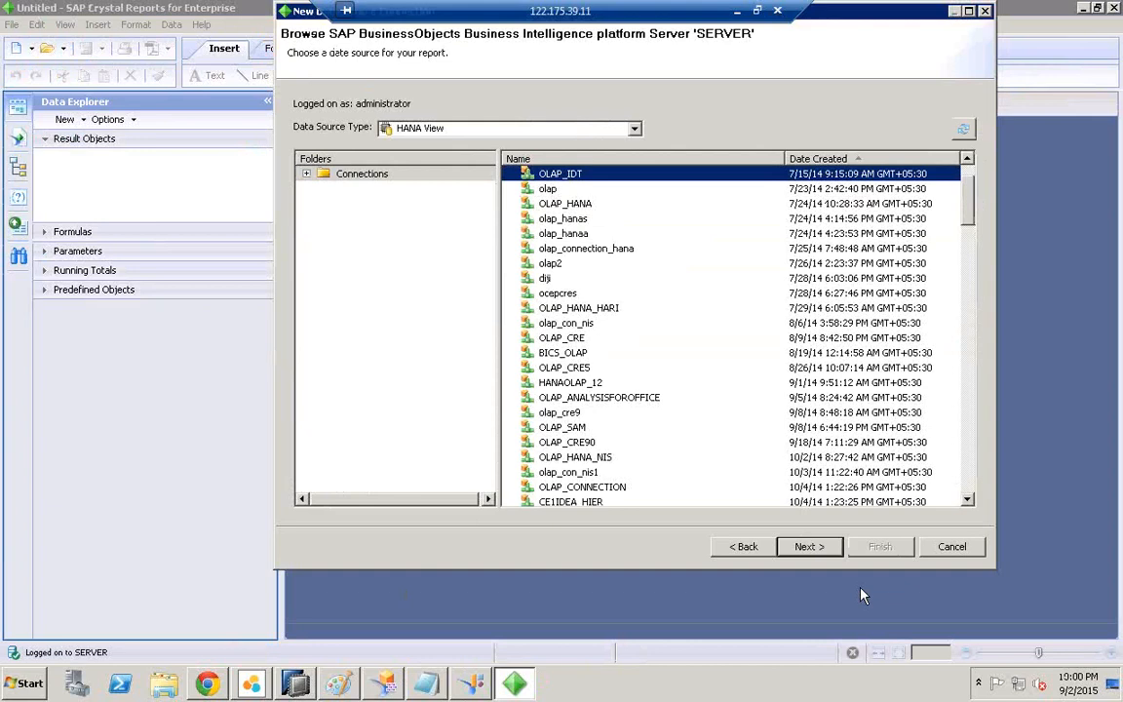
{"action": "left_click", "coordinate": [1091, 690]}
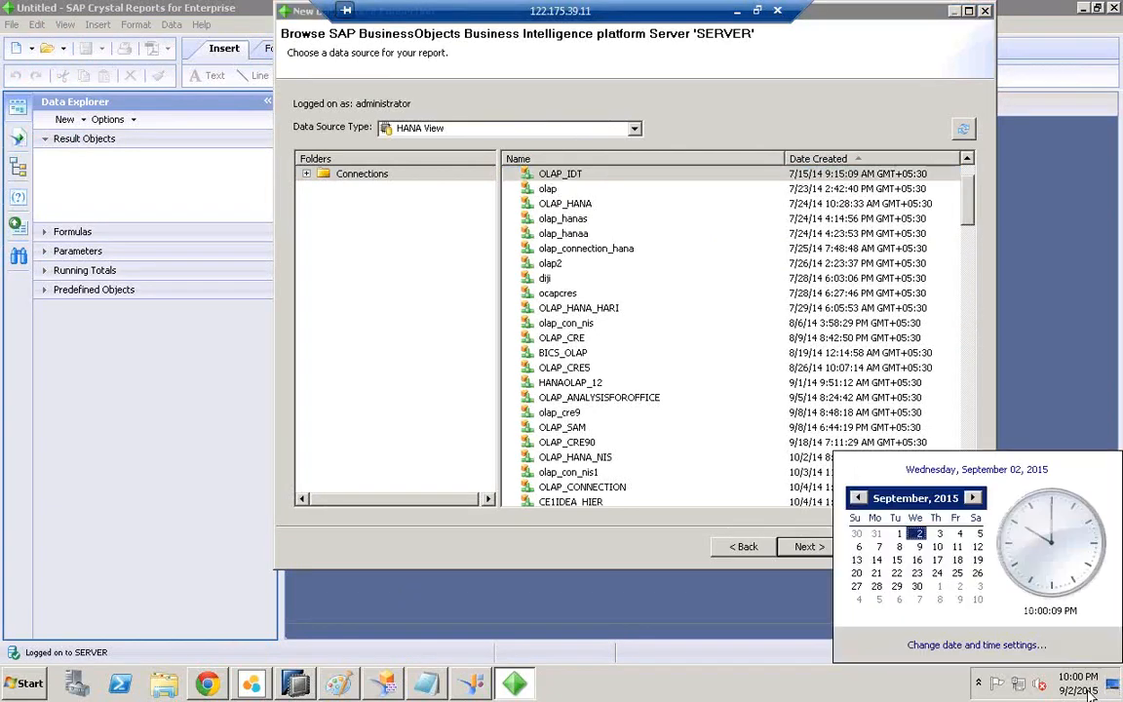
{"action": "left_click", "coordinate": [887, 680]}
{"action": "left_click", "coordinate": [817, 180]}
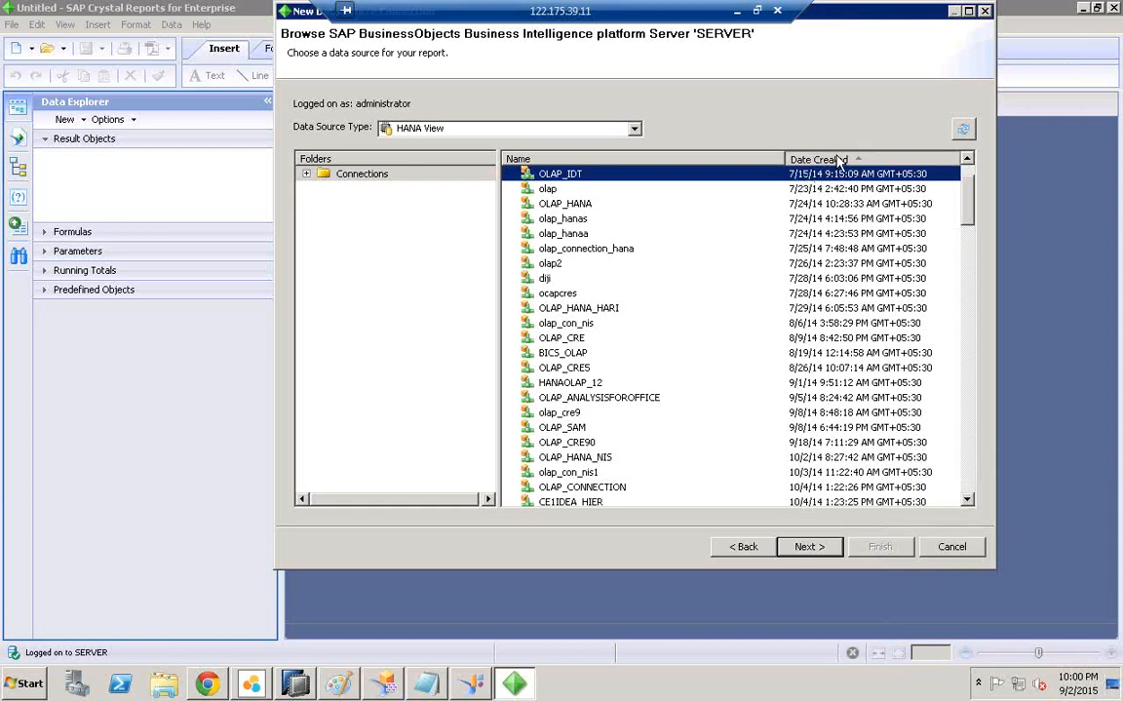
{"action": "left_click", "coordinate": [840, 161]}
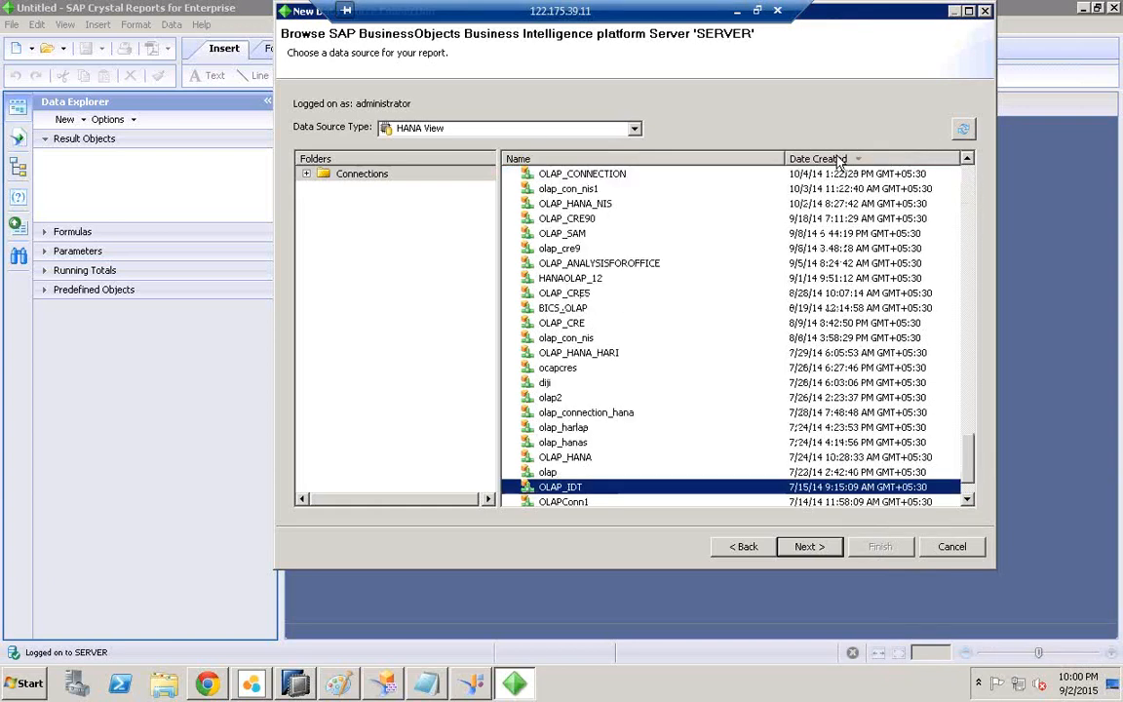
Step: Select the OLAP_HANA_COPA_DATA connection and proceed with it
{"action": "left_click", "coordinate": [968, 501]}
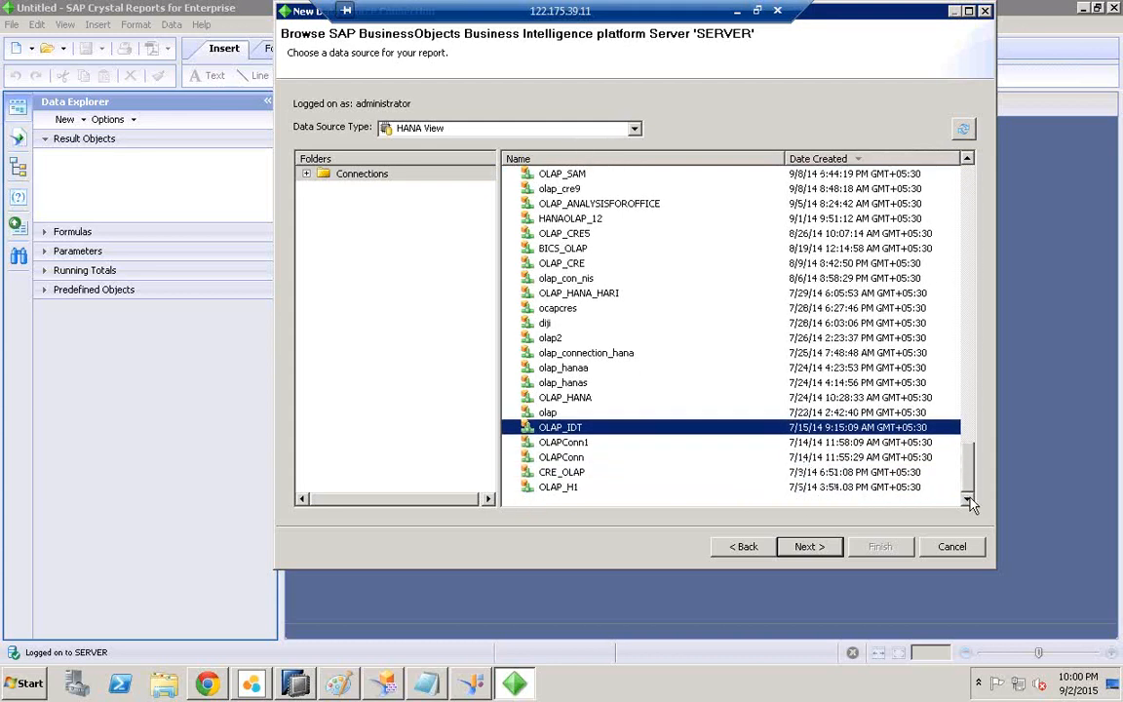
{"action": "left_click", "coordinate": [1086, 680]}
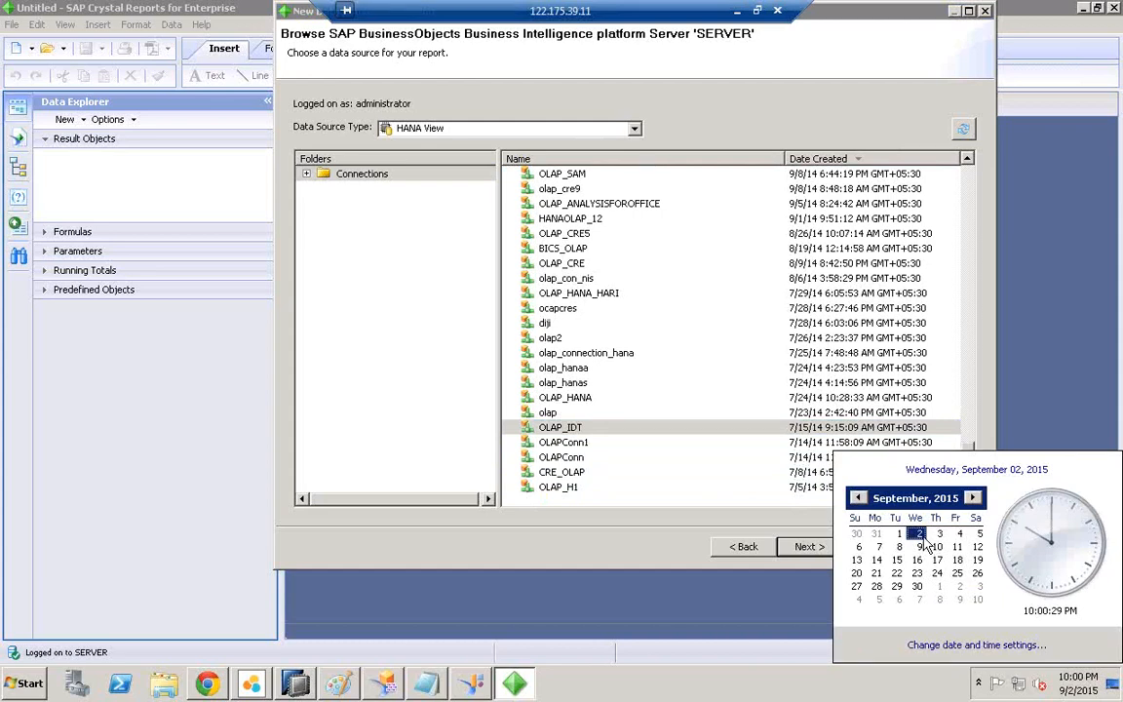
{"action": "left_click", "coordinate": [564, 555]}
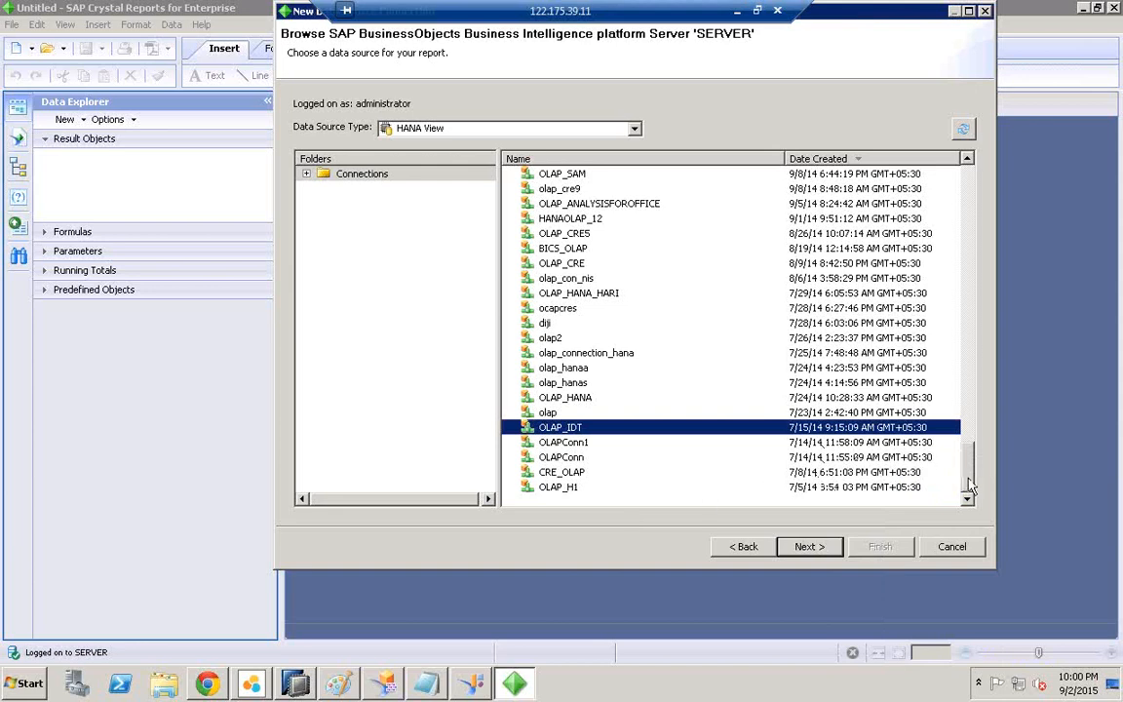
{"action": "left_click_drag", "start_coordinate": [971, 484], "coordinate": [972, 172]}
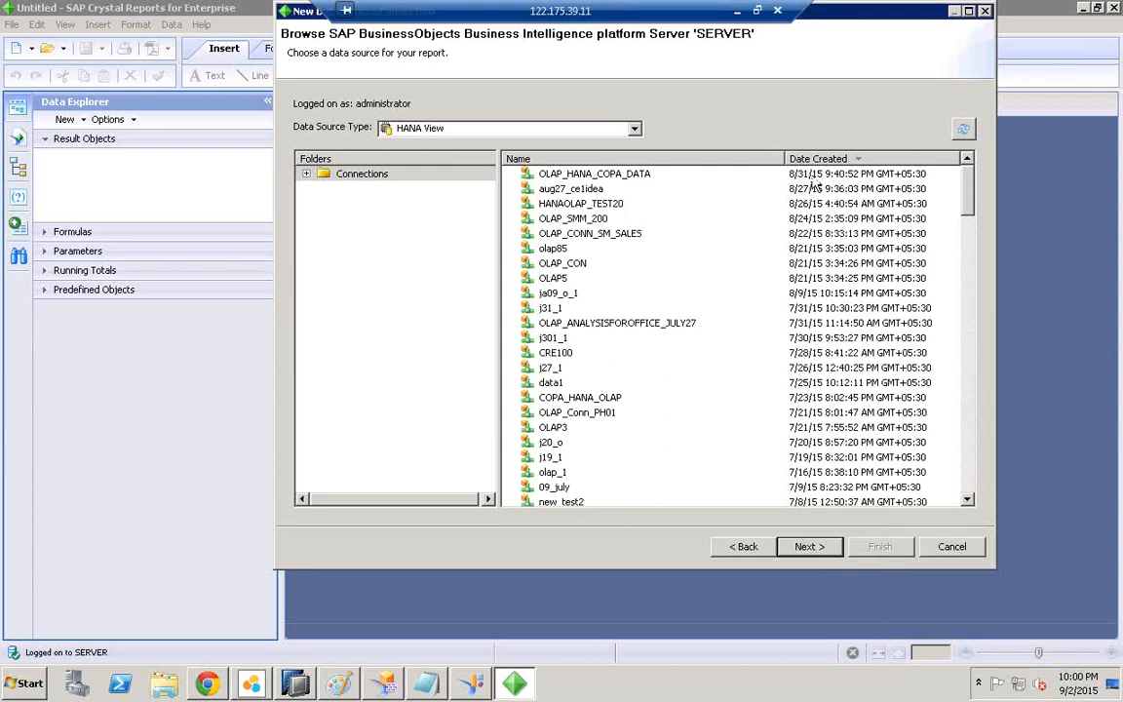
{"action": "left_click", "coordinate": [731, 173]}
{"action": "left_click", "coordinate": [1084, 685]}
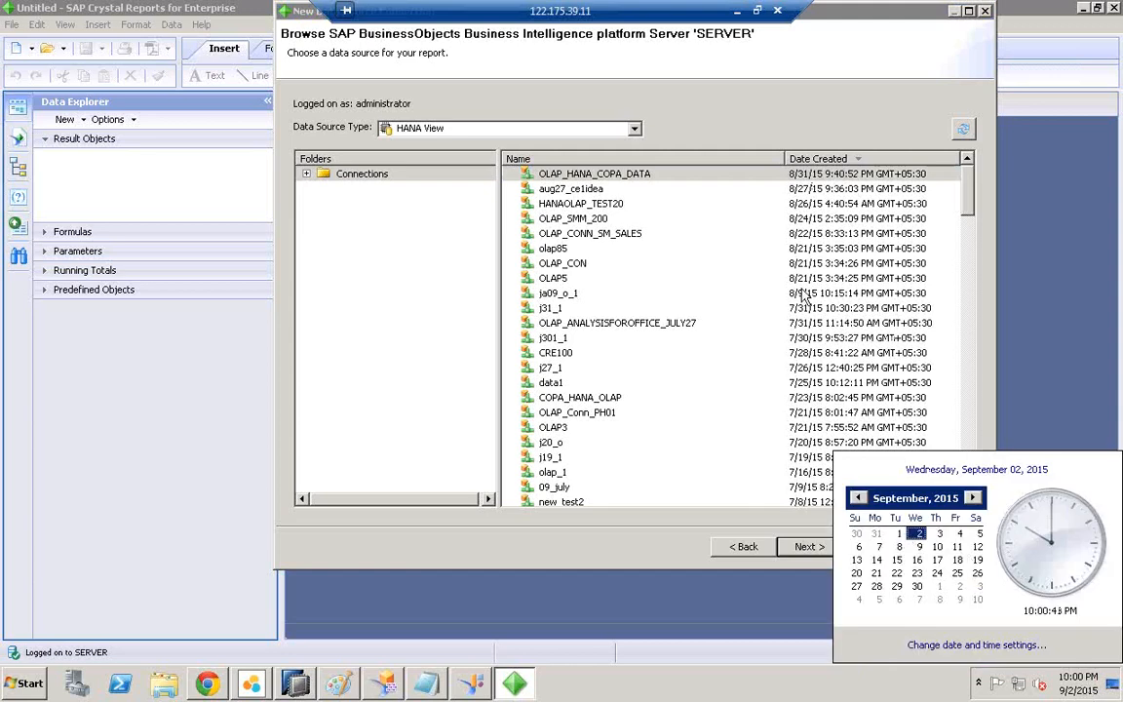
{"action": "left_click", "coordinate": [523, 172]}
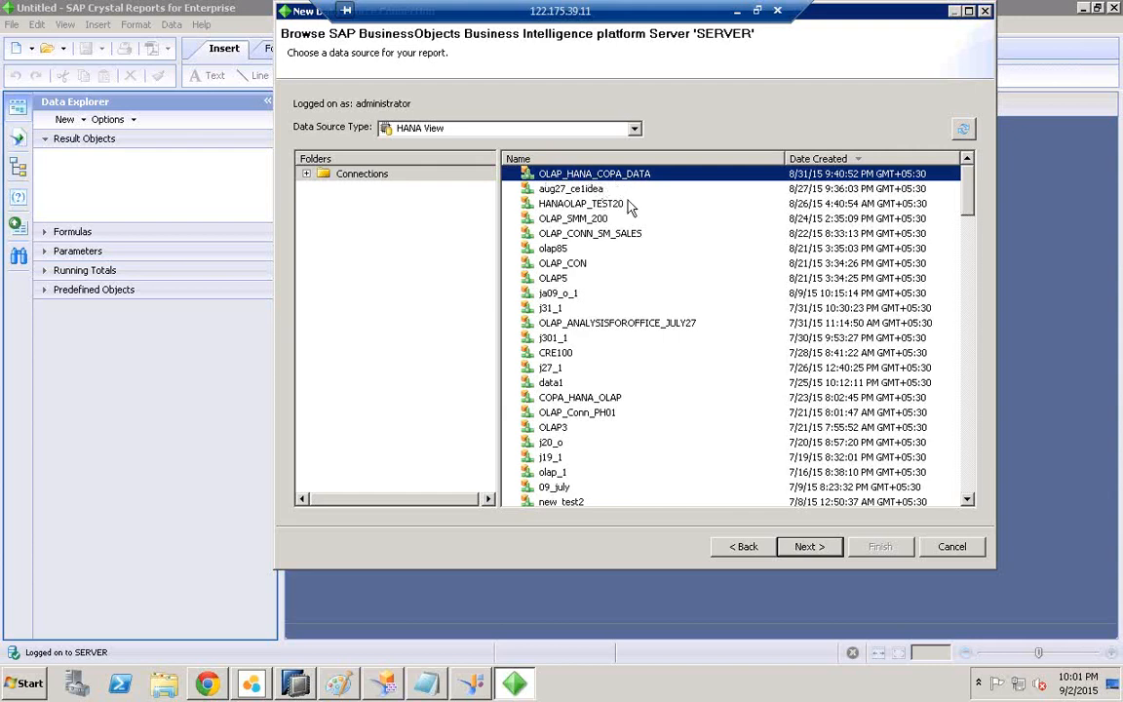
{"action": "left_click", "coordinate": [808, 547]}
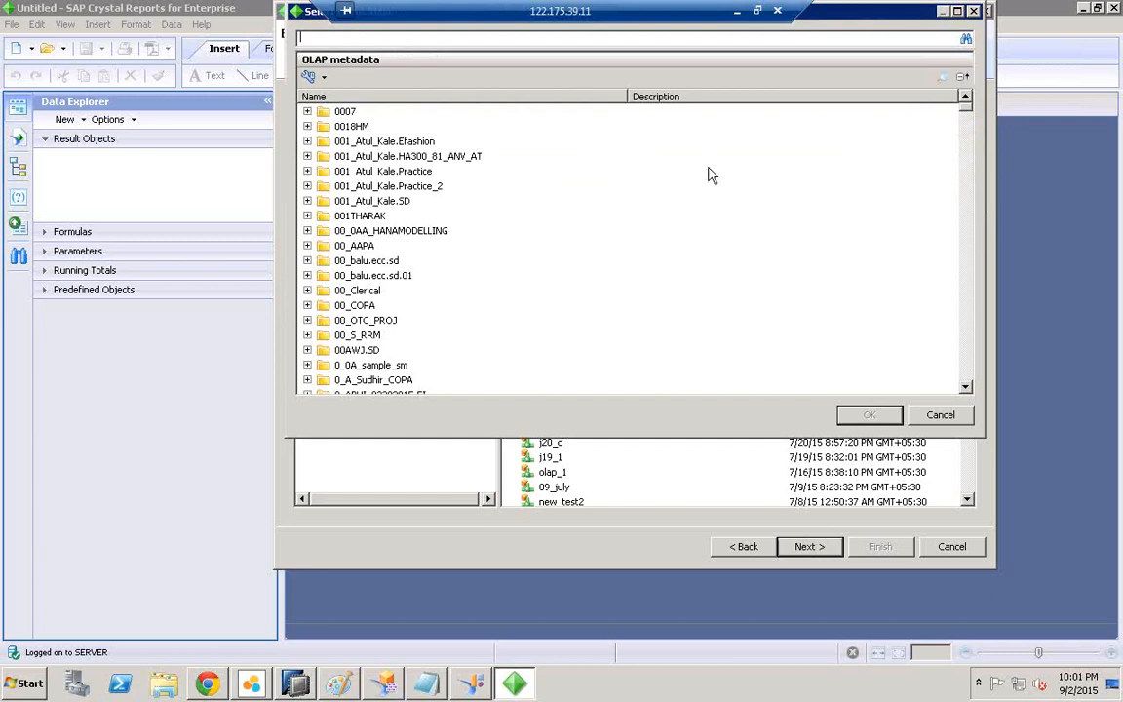
Step: Expand the AGRAMECCAUG17.SD package and confirm the CV_ACTUAL_PLAN_COPA_DATA calculation view
{"action": "left_click", "coordinate": [970, 363]}
{"action": "left_click", "coordinate": [970, 363]}
{"action": "left_click", "coordinate": [970, 362]}
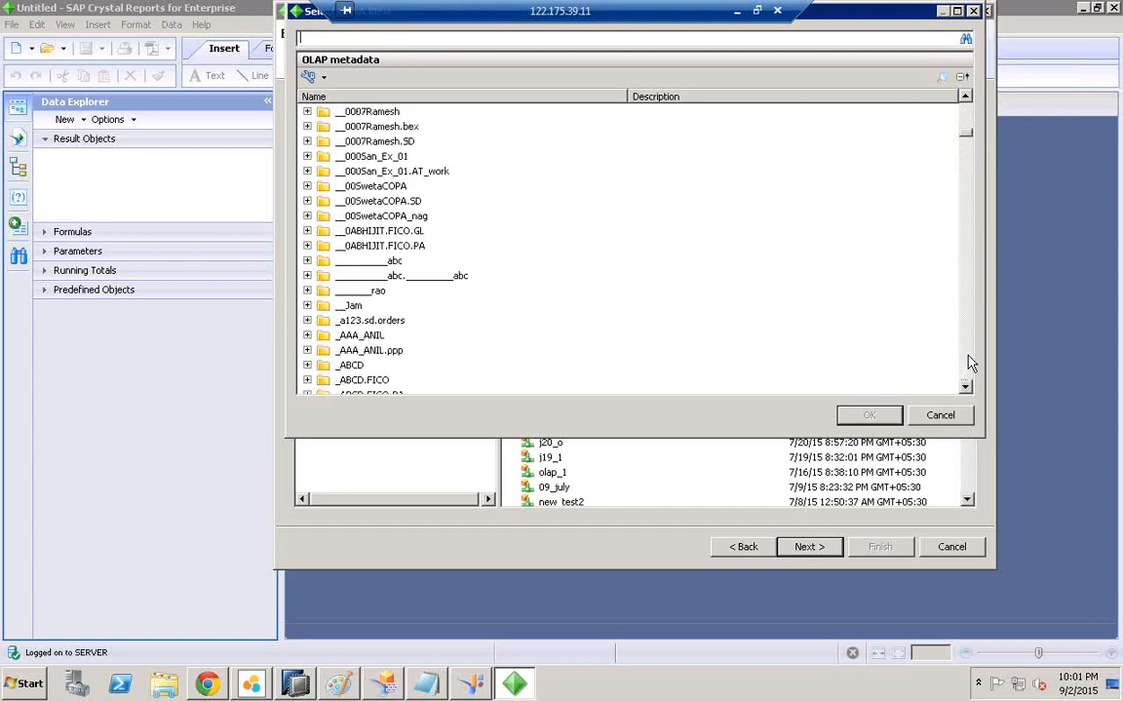
{"action": "left_click", "coordinate": [970, 362]}
{"action": "left_click", "coordinate": [970, 362]}
{"action": "left_click", "coordinate": [970, 362]}
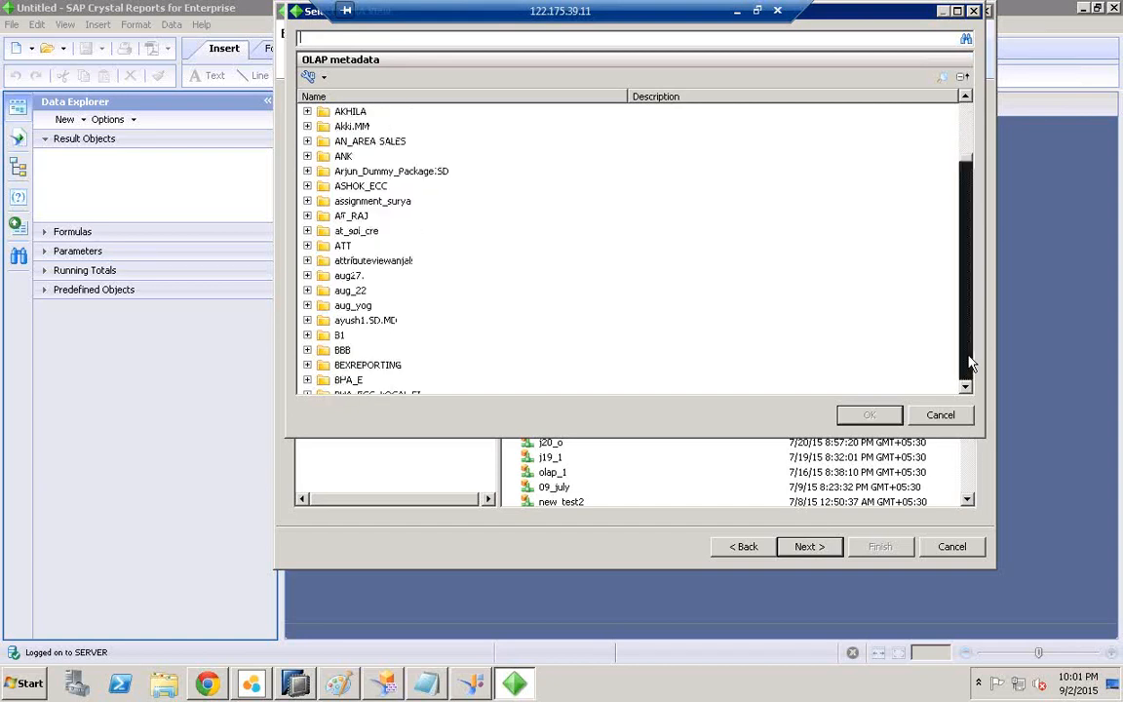
{"action": "left_click", "coordinate": [968, 128]}
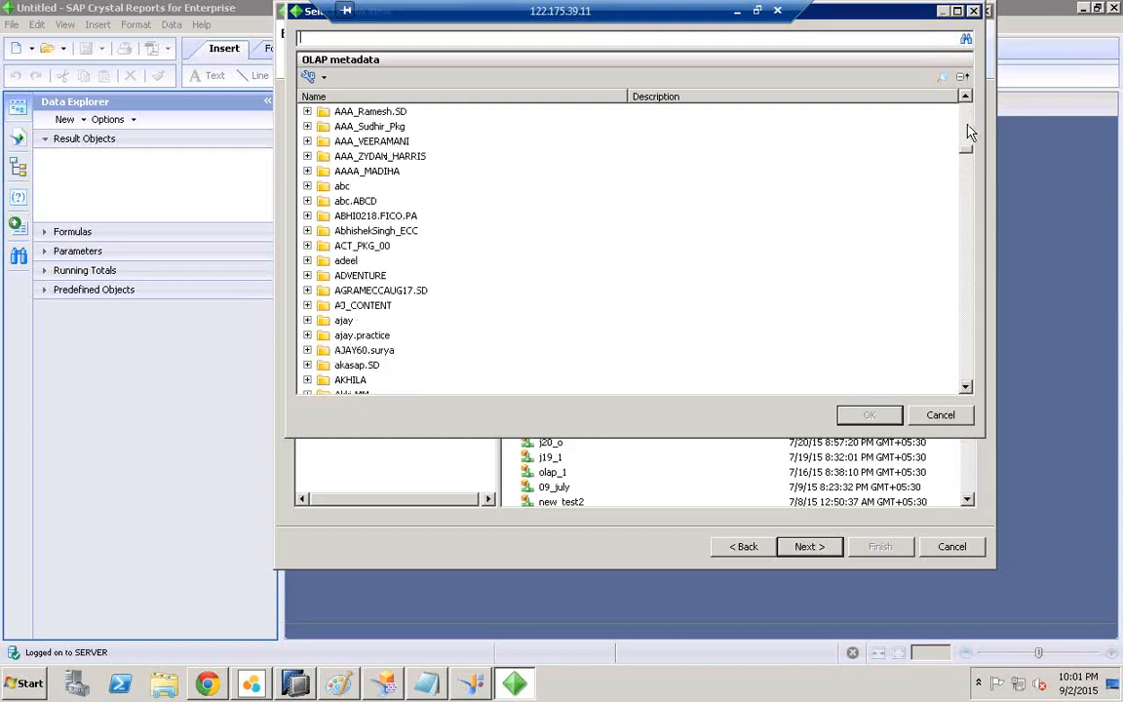
{"action": "left_click", "coordinate": [321, 290]}
{"action": "left_click", "coordinate": [307, 290]}
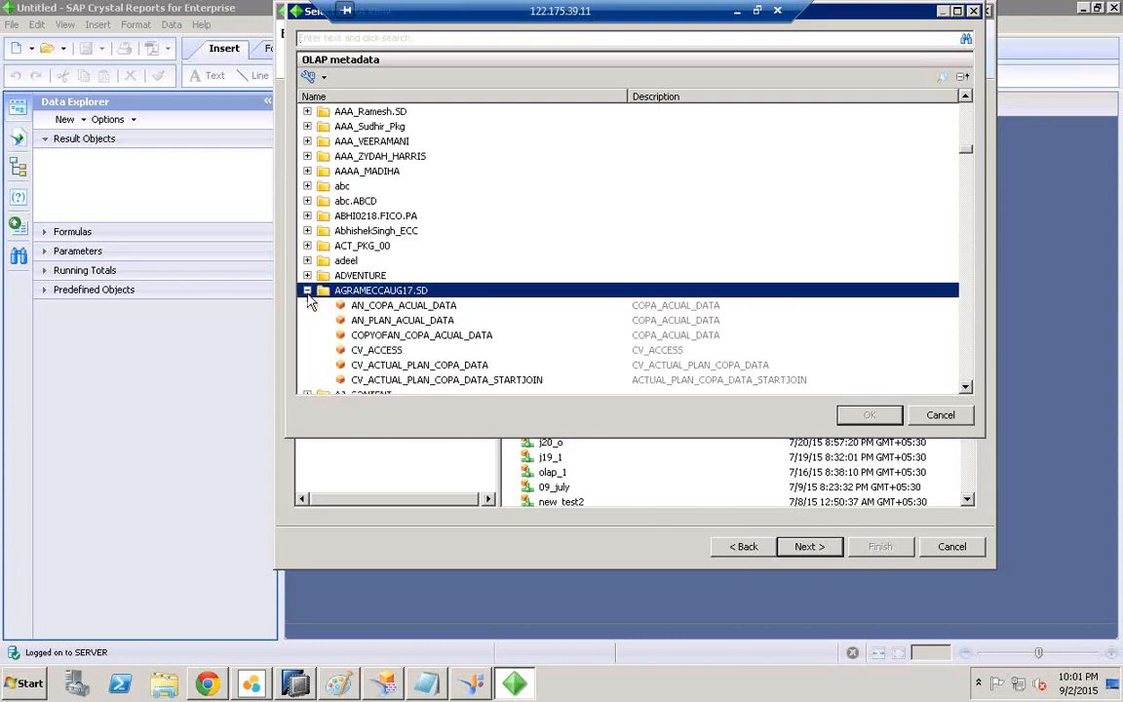
{"action": "left_click", "coordinate": [966, 388]}
{"action": "left_click", "coordinate": [454, 304]}
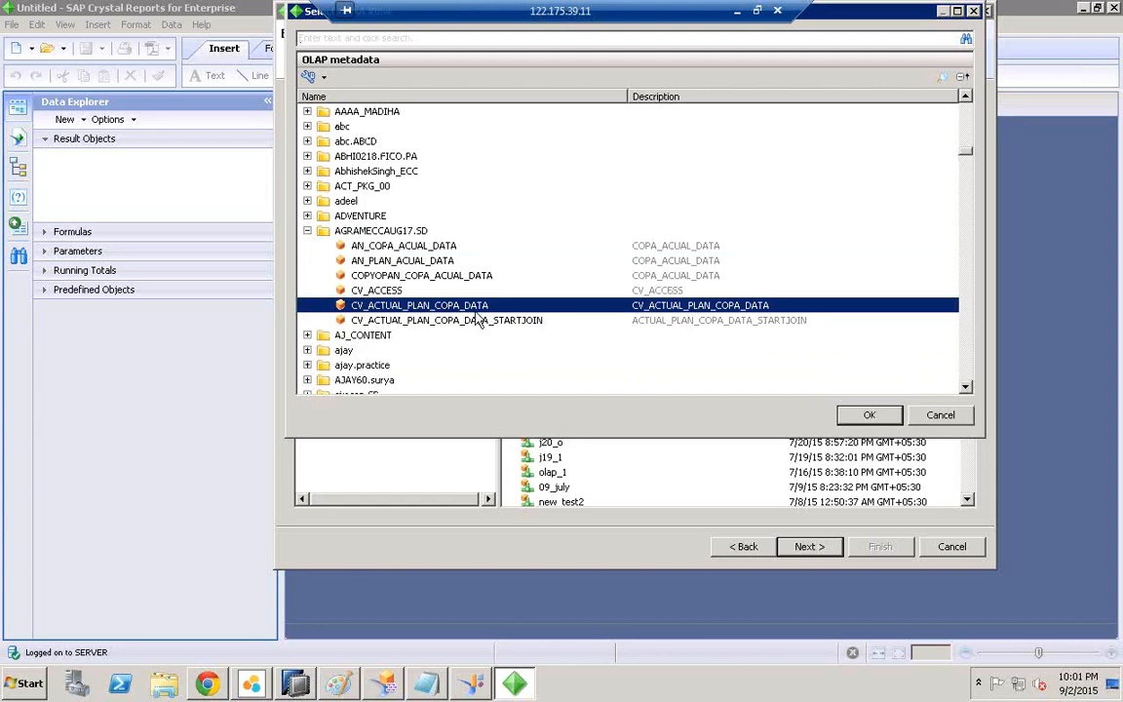
{"action": "left_click", "coordinate": [866, 416]}
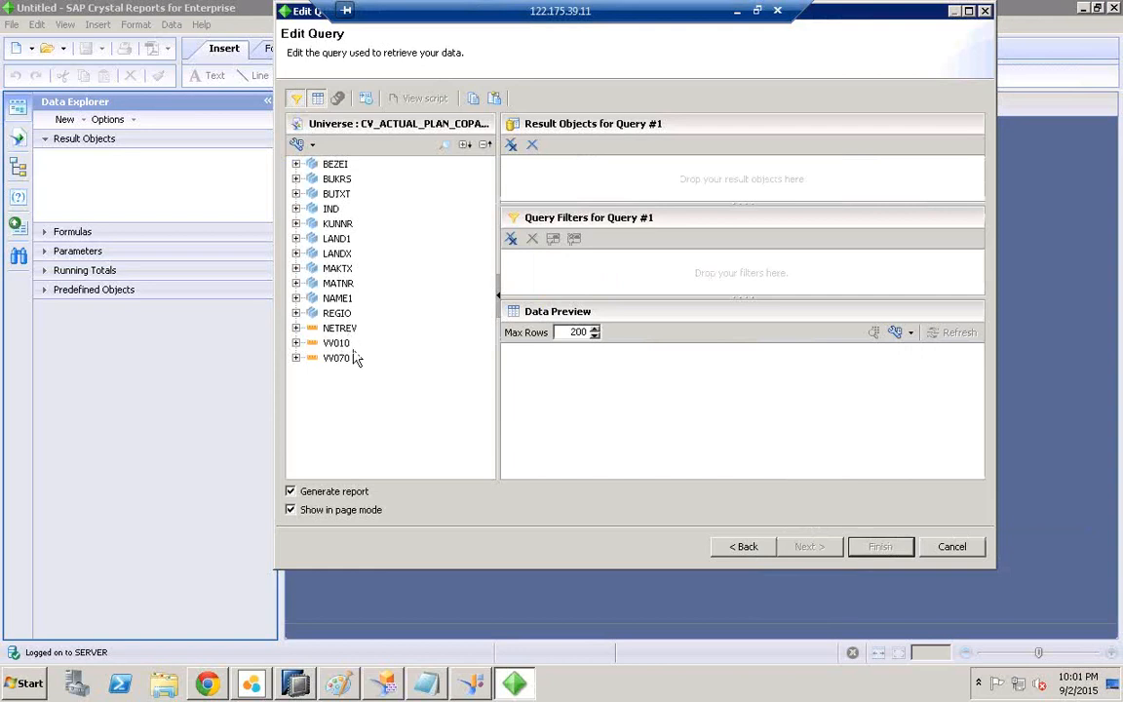
Step: Add BUKRS, VV010 and VV070 to the query's result objects
{"action": "left_click", "coordinate": [295, 178]}
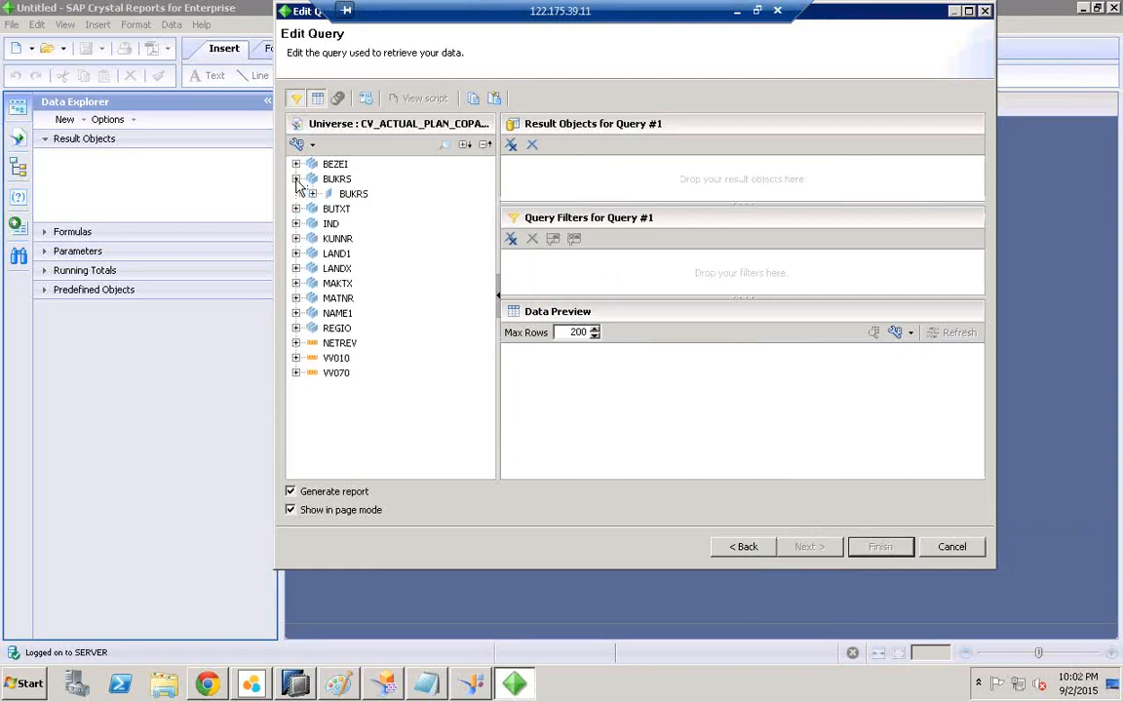
{"action": "left_click", "coordinate": [327, 193]}
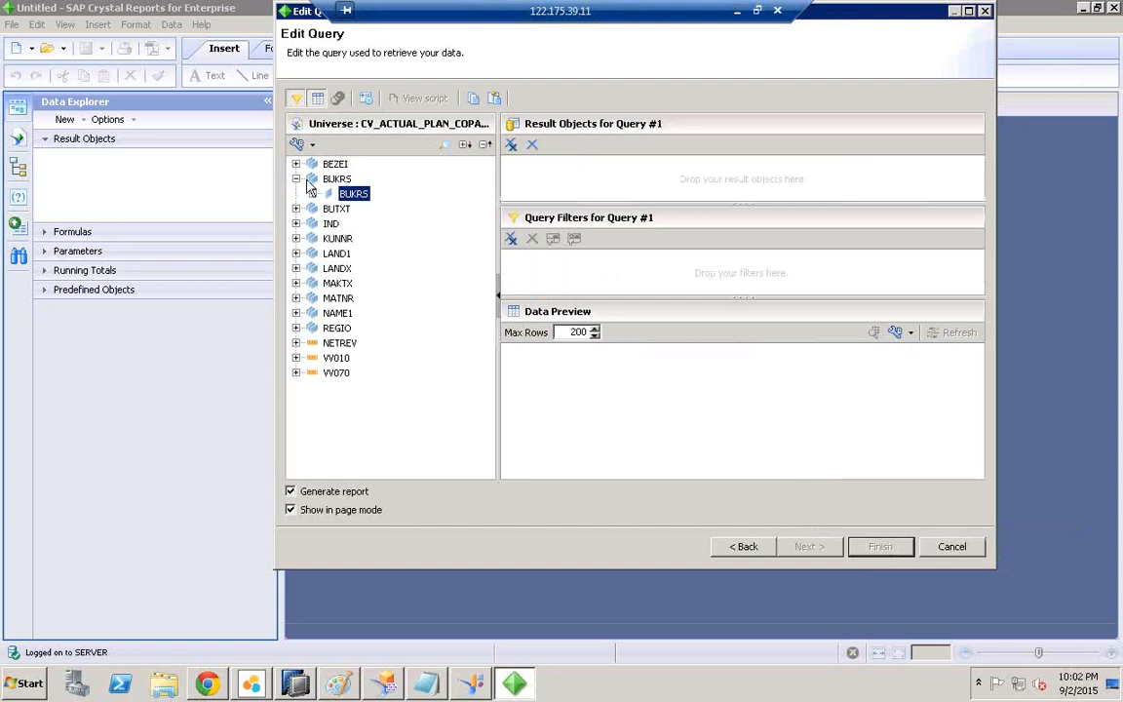
{"action": "left_click", "coordinate": [295, 178]}
{"action": "left_click", "coordinate": [296, 178]}
{"action": "left_click", "coordinate": [351, 193]}
{"action": "left_click_drag", "start_coordinate": [351, 195], "coordinate": [532, 174]}
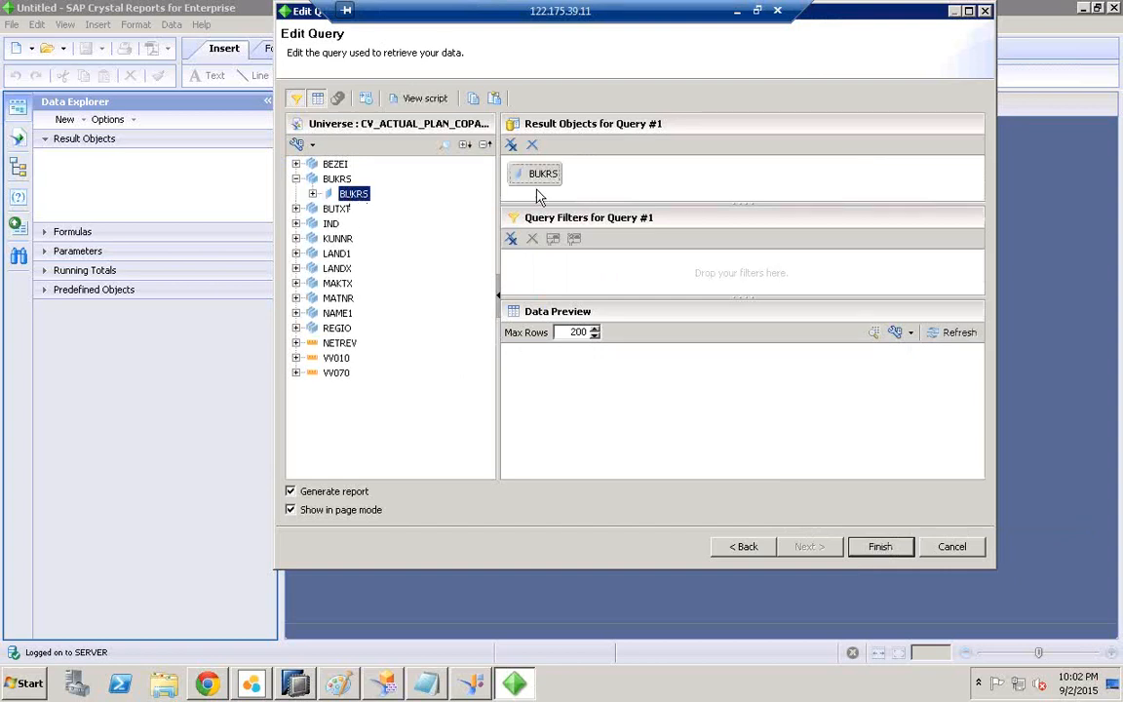
{"action": "double_click", "coordinate": [335, 357]}
{"action": "mouse_move", "coordinate": [335, 359]}
{"action": "left_mouse_down"}
{"action": "mouse_move", "coordinate": [343, 383]}
{"action": "mouse_move", "coordinate": [335, 378]}
{"action": "left_mouse_up"}
{"action": "double_click", "coordinate": [335, 374]}
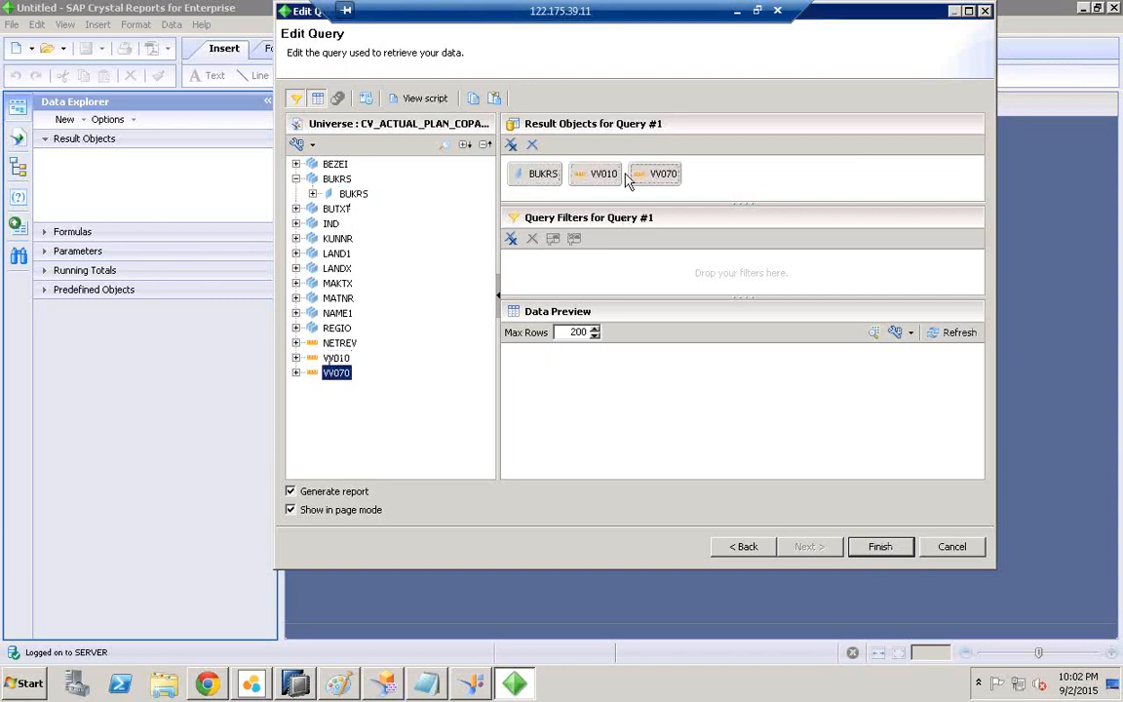
Step: Refresh the data preview to see the 12 rows, then generate the report
{"action": "left_click", "coordinate": [962, 335]}
{"action": "left_click", "coordinate": [961, 335]}
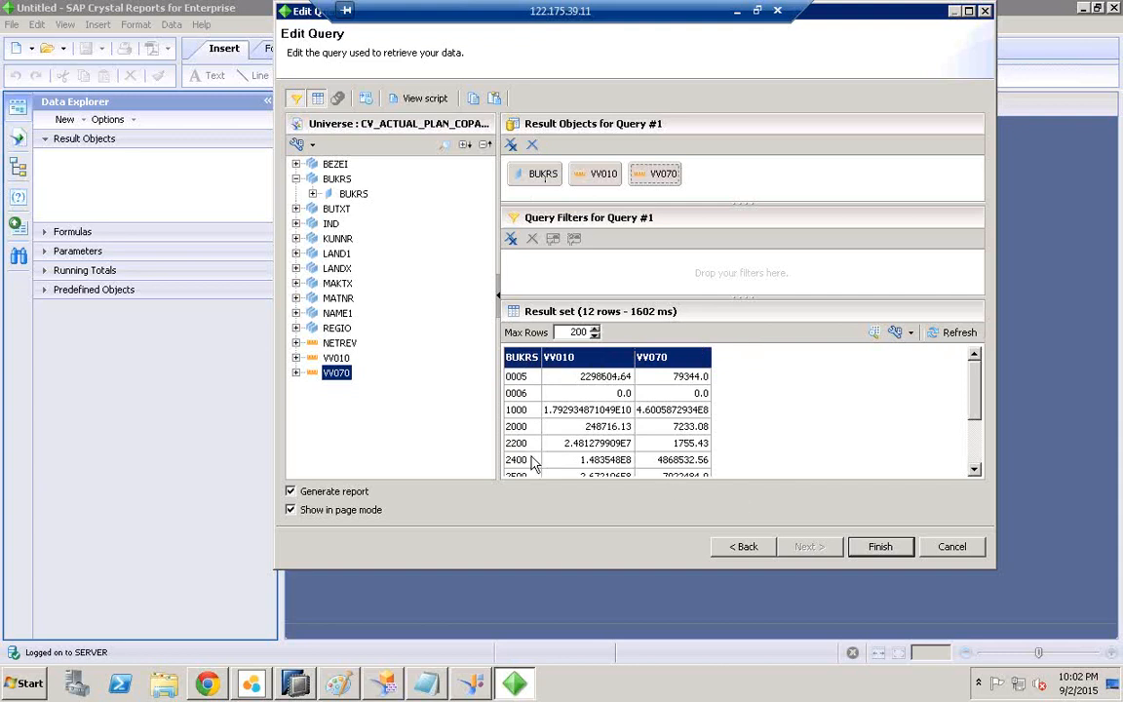
{"action": "left_click", "coordinate": [880, 547]}
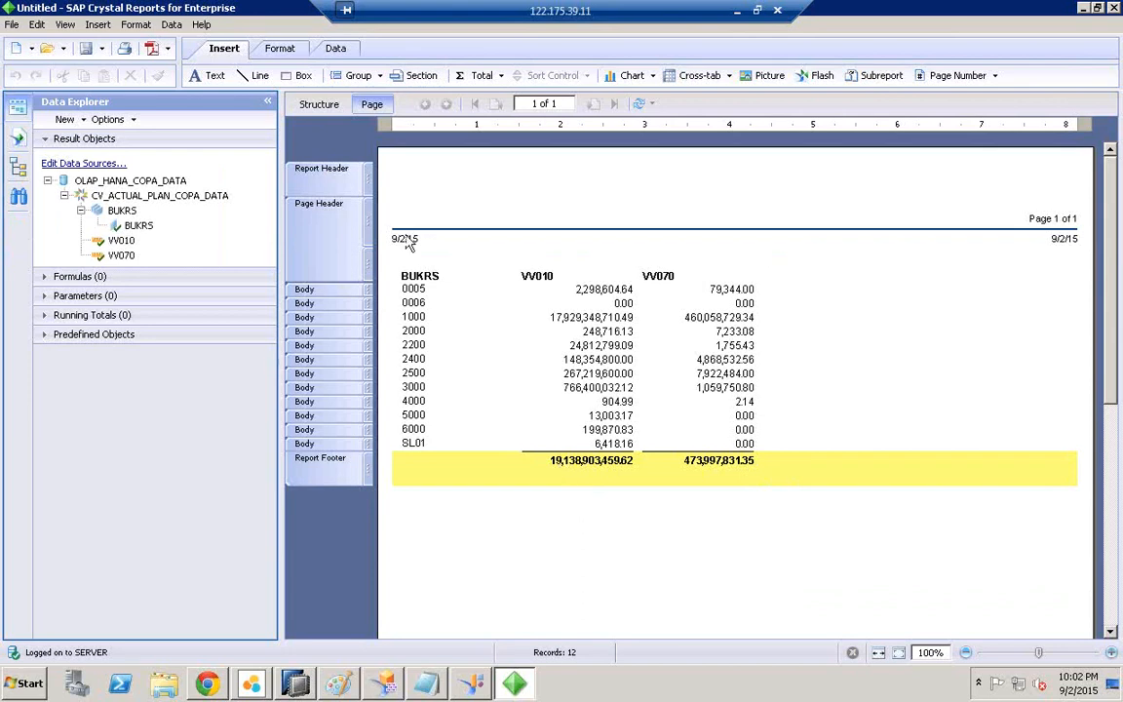
Step: With the report's totals shown, bring the Paint architecture diagram to the front
{"action": "left_click", "coordinate": [339, 684]}
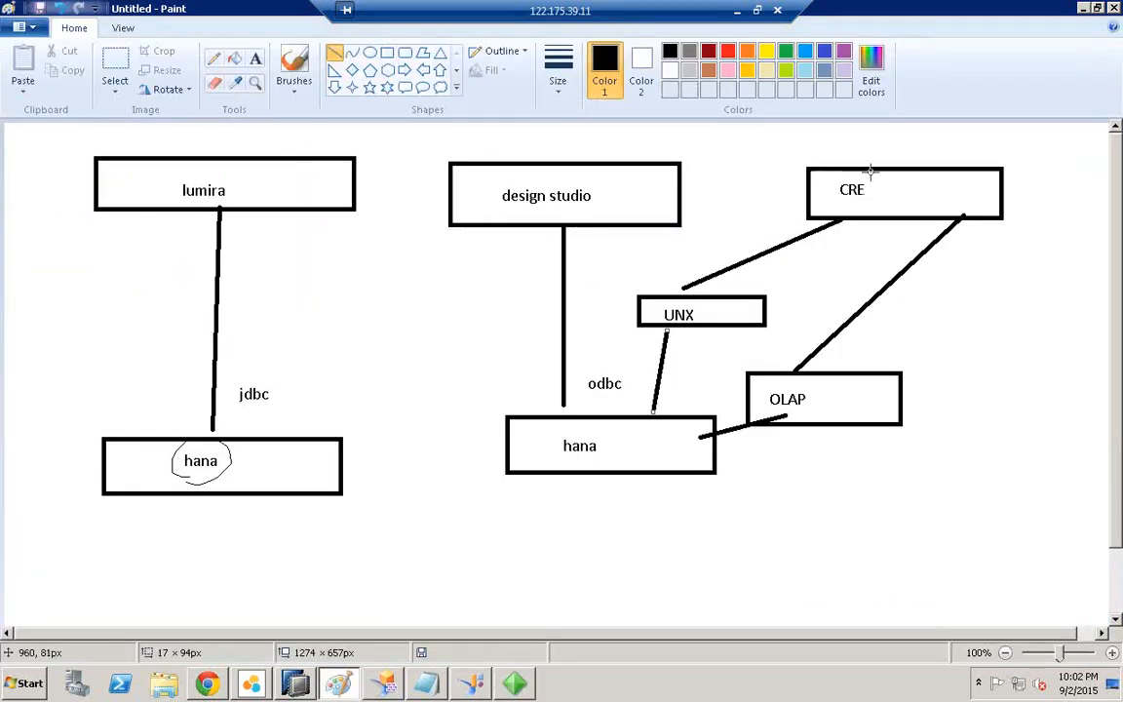
Step: Draw ovals around 'hana' in the lower box and 'CRE' in the top box
{"action": "left_click", "coordinate": [369, 53]}
{"action": "left_click_drag", "start_coordinate": [543, 431], "coordinate": [630, 472]}
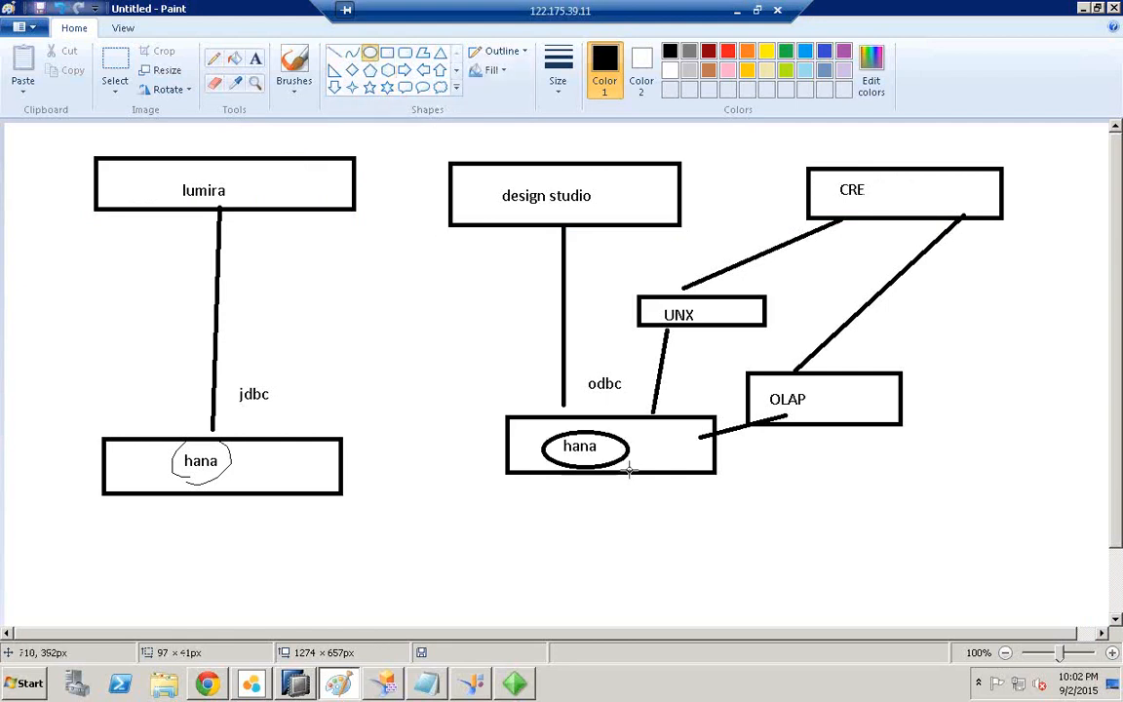
{"action": "left_click_drag", "start_coordinate": [825, 177], "coordinate": [892, 209]}
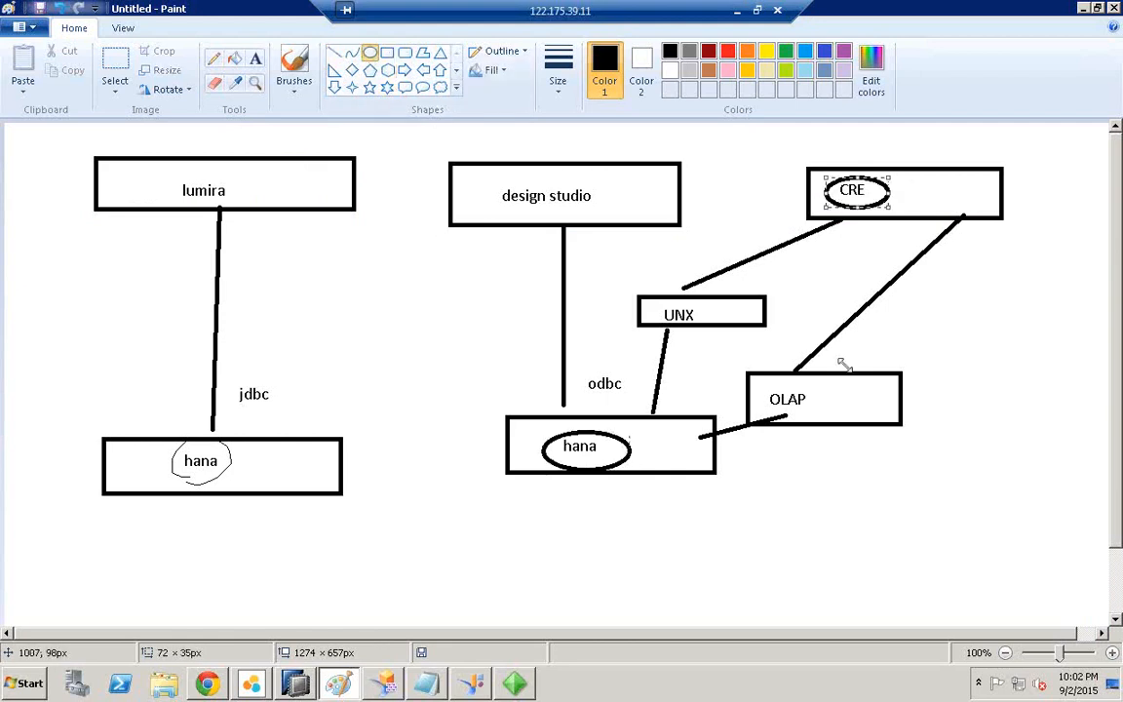